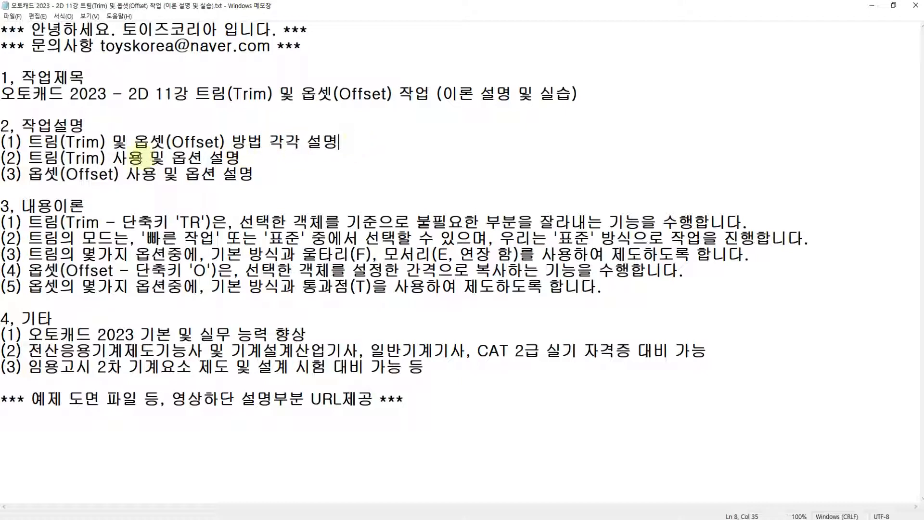
# Read the lesson notes' definitions and shortcut keys for the Trim and Offset commands
pyautogui.click(205, 156)
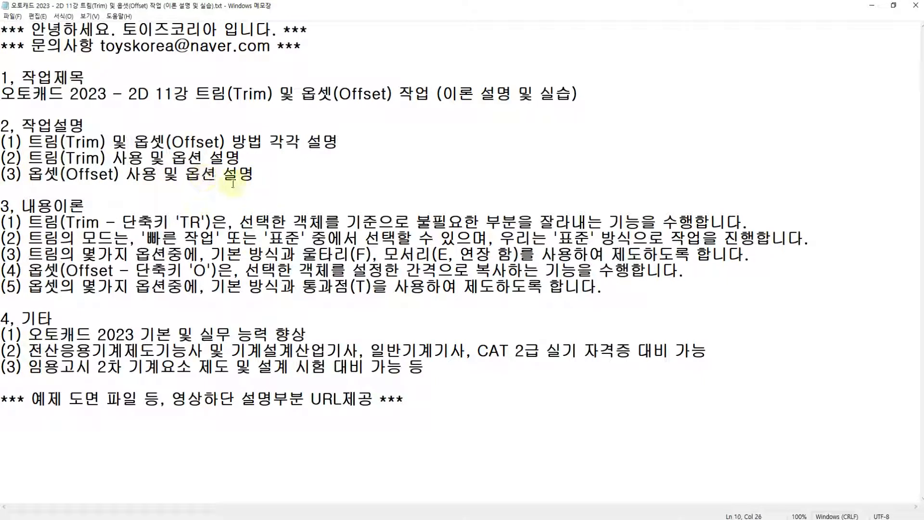
pyautogui.moveTo(2, 222); pyautogui.dragTo(533, 222)
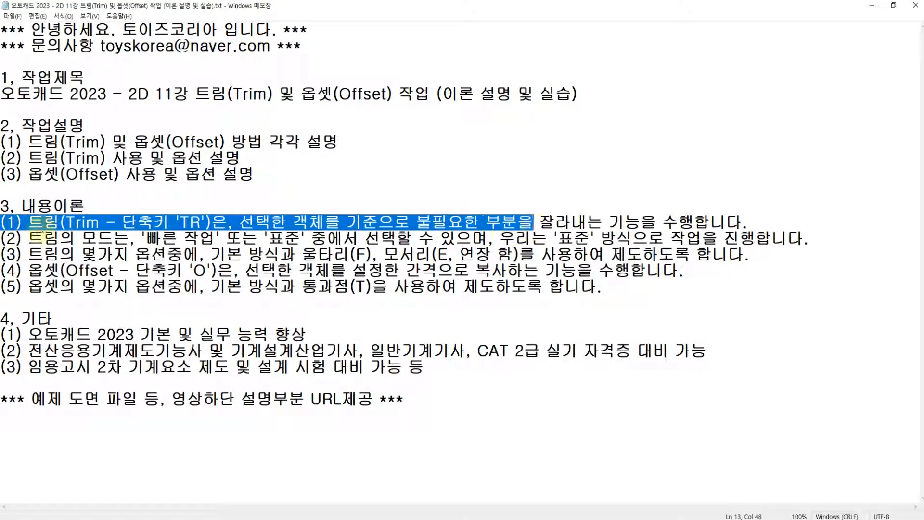
pyautogui.click(45, 222)
pyautogui.click(44, 270)
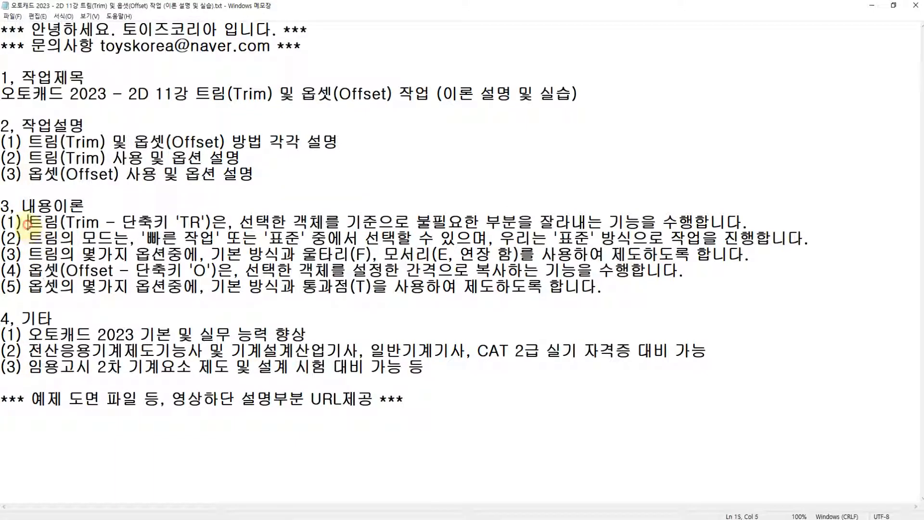
pyautogui.moveTo(26, 223); pyautogui.dragTo(54, 223)
pyautogui.click(56, 223)
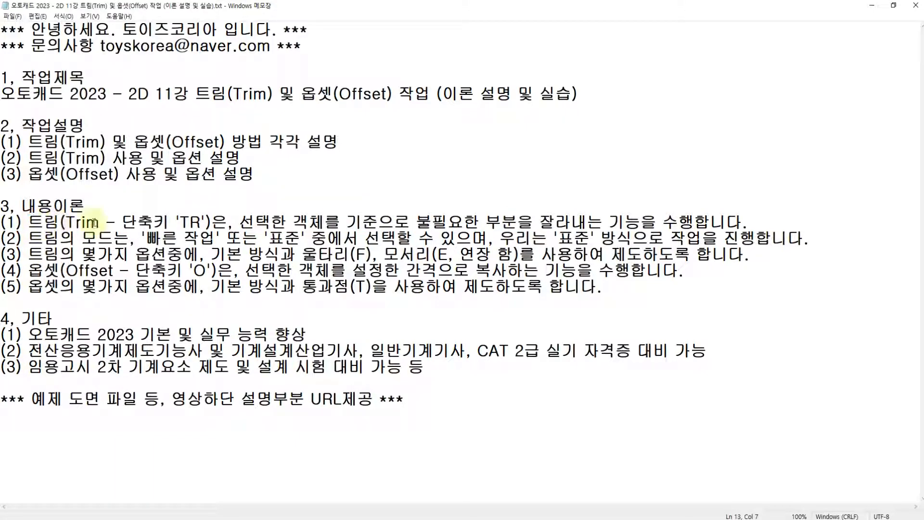
pyautogui.moveTo(240, 222); pyautogui.dragTo(693, 222)
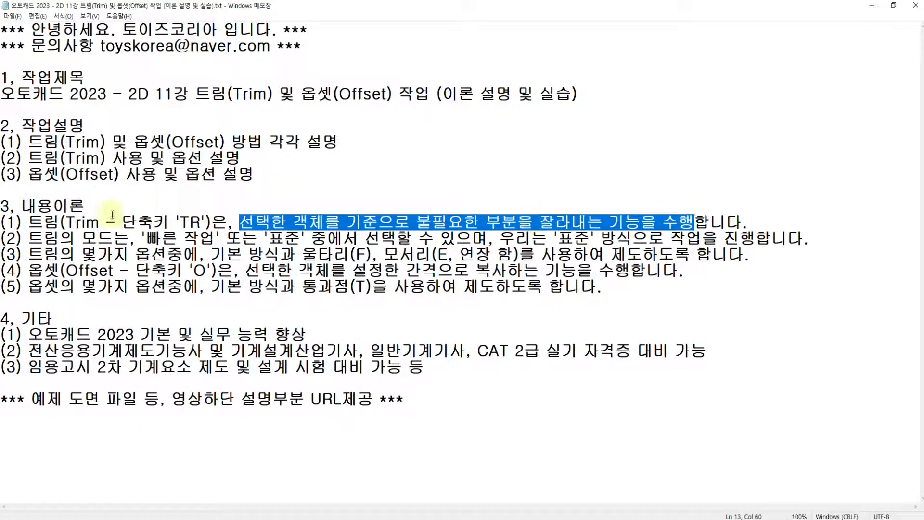
pyautogui.click(63, 222)
pyautogui.moveTo(66, 223); pyautogui.dragTo(100, 222)
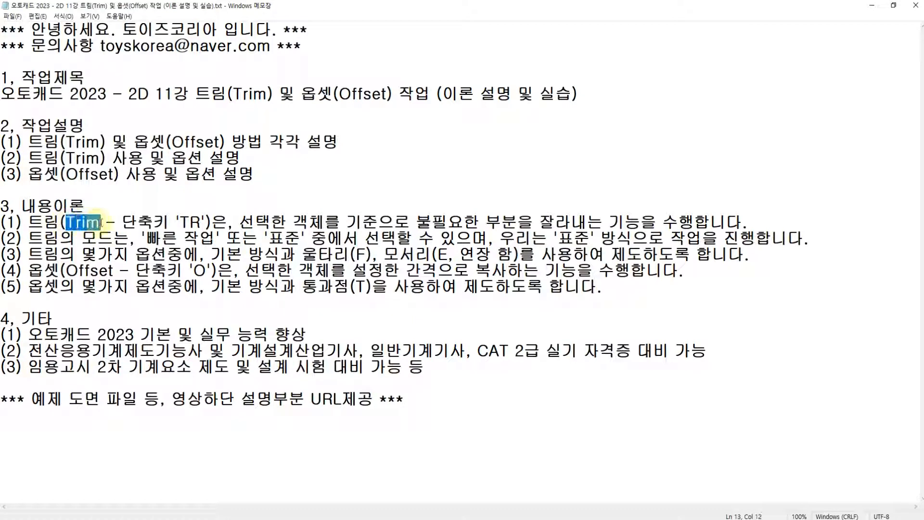
pyautogui.moveTo(179, 222); pyautogui.dragTo(200, 223)
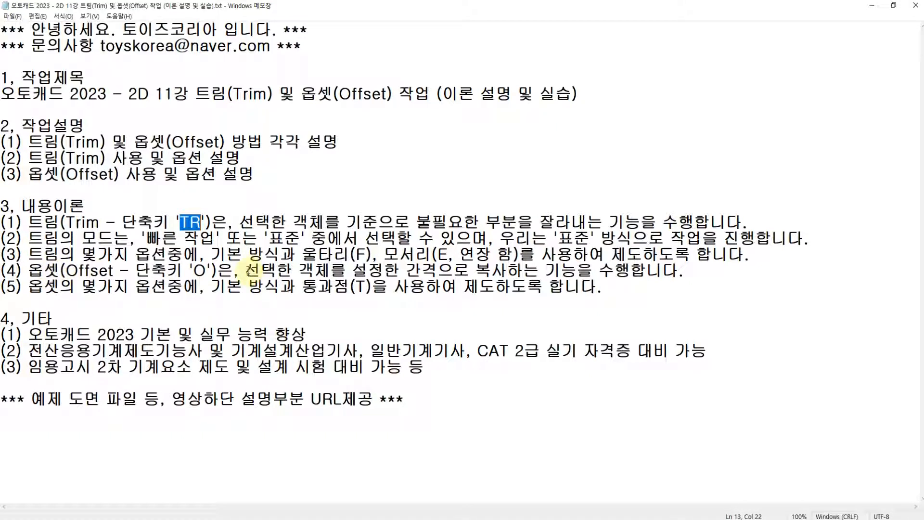
pyautogui.moveTo(247, 271); pyautogui.dragTo(684, 272)
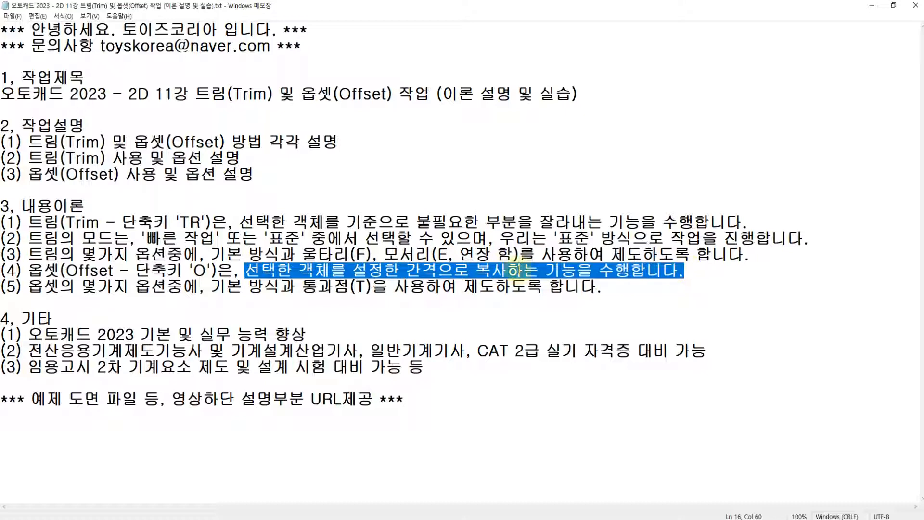
pyautogui.click(263, 254)
pyautogui.moveTo(65, 271); pyautogui.dragTo(108, 271)
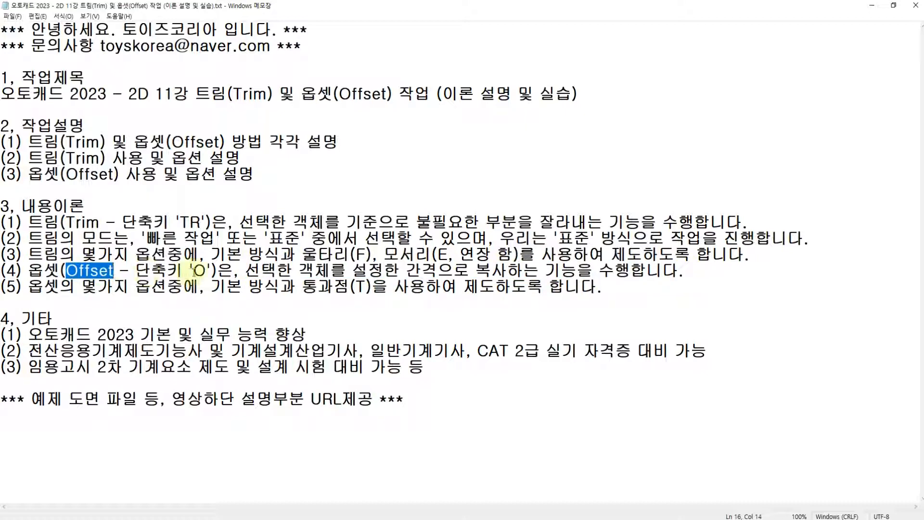
pyautogui.doubleClick(200, 271)
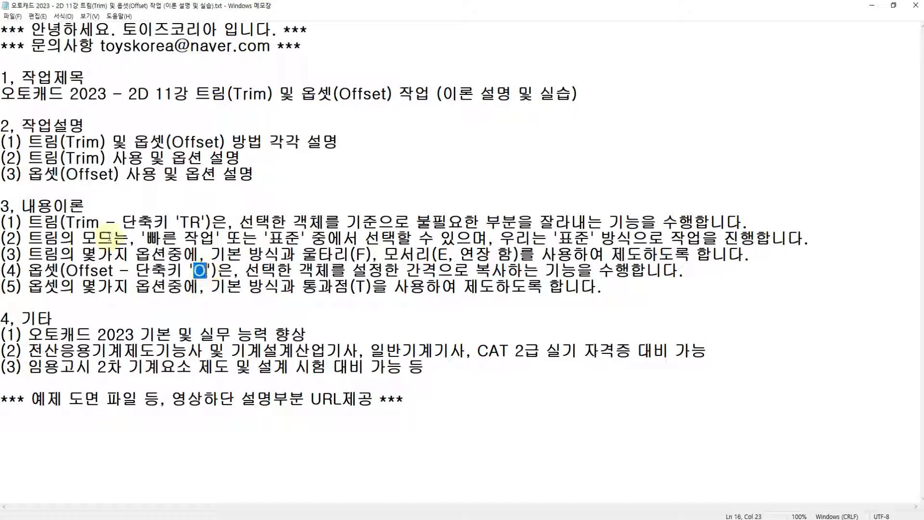
pyautogui.doubleClick(43, 222)
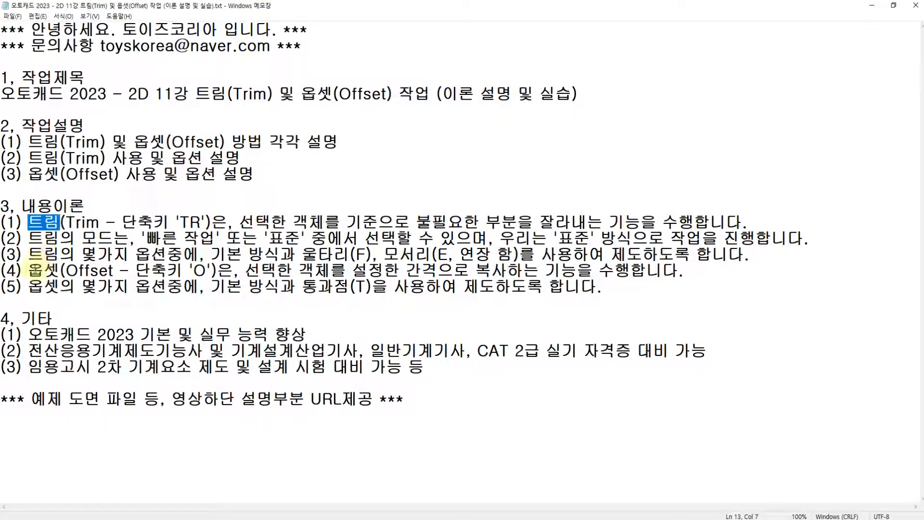
pyautogui.doubleClick(43, 271)
pyautogui.doubleClick(43, 223)
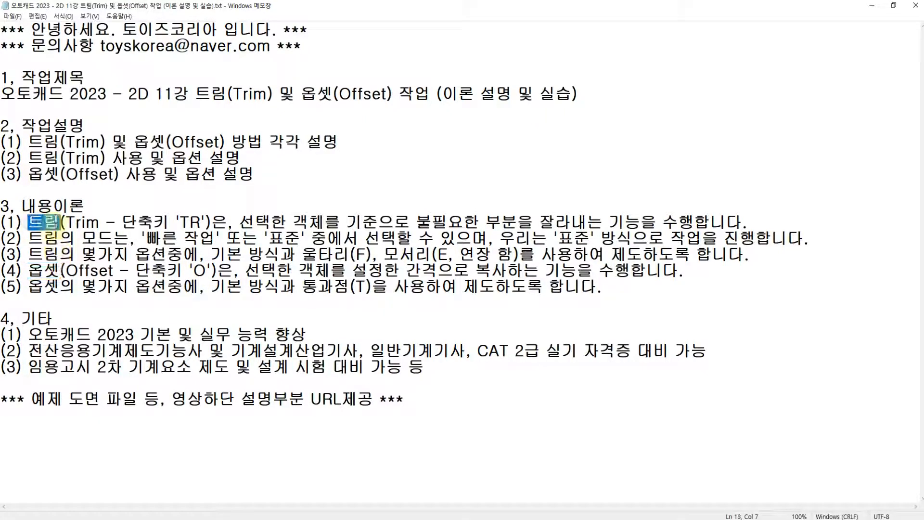
# Read the note on Trim's quick and standard modes and which of them the lesson uses
pyautogui.moveTo(29, 238); pyautogui.dragTo(104, 244)
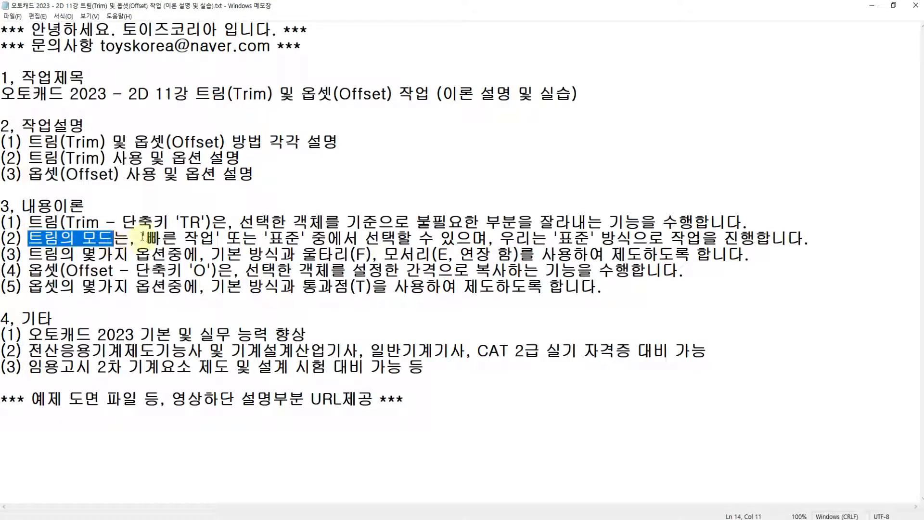
pyautogui.click(98, 238)
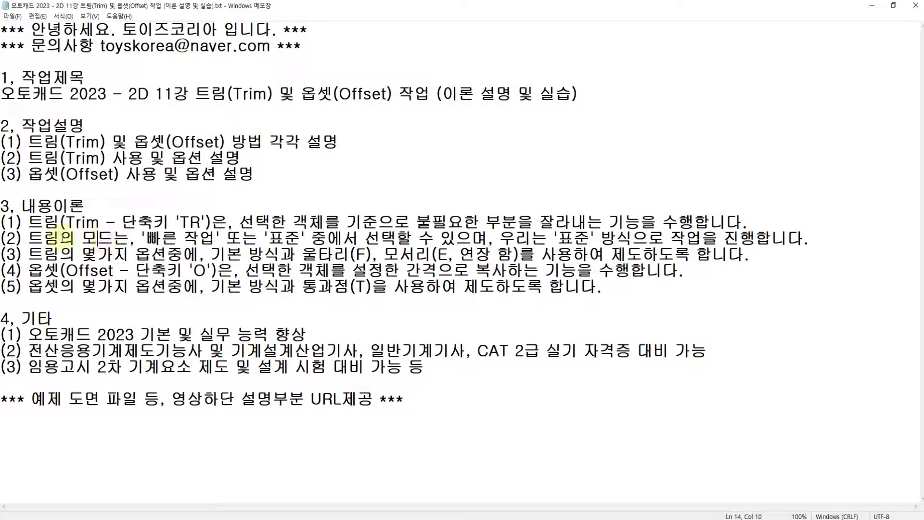
pyautogui.moveTo(28, 238); pyautogui.dragTo(299, 238)
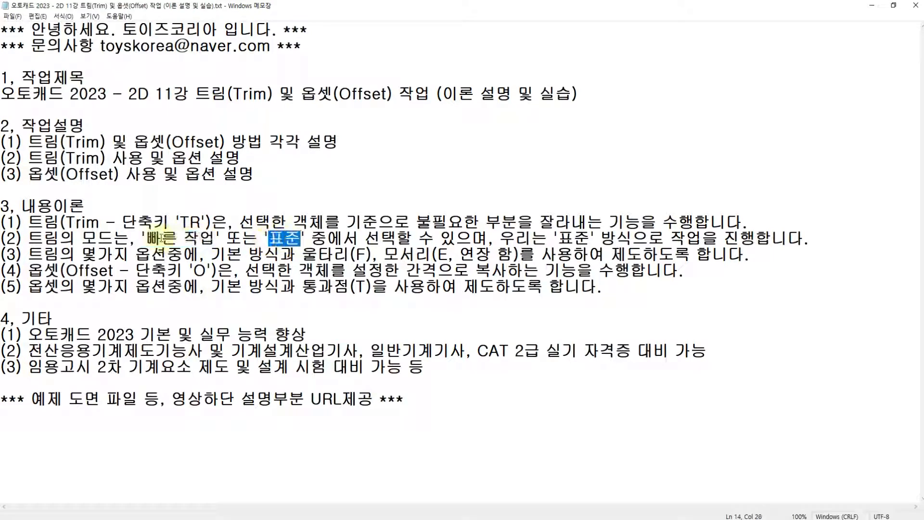
pyautogui.moveTo(143, 238); pyautogui.dragTo(268, 239)
pyautogui.click(267, 238)
pyautogui.moveTo(143, 238); pyautogui.dragTo(222, 238)
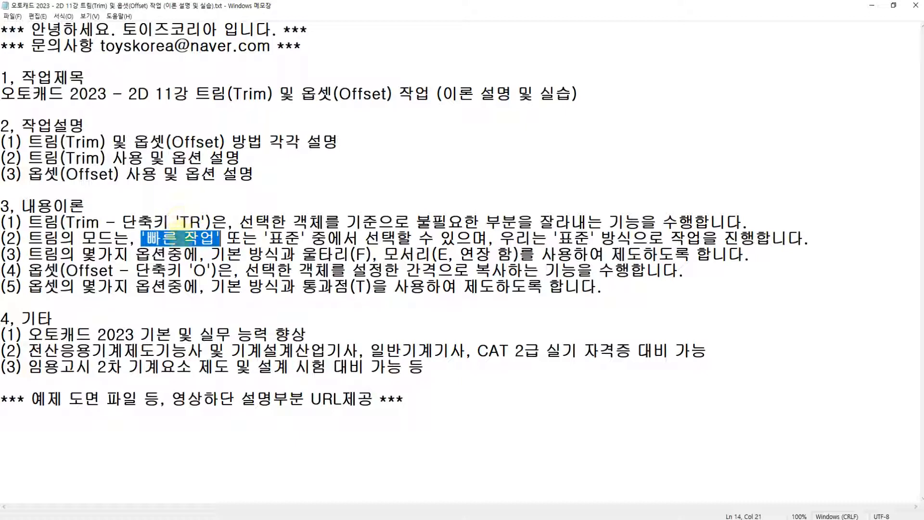
pyautogui.moveTo(264, 238); pyautogui.dragTo(312, 239)
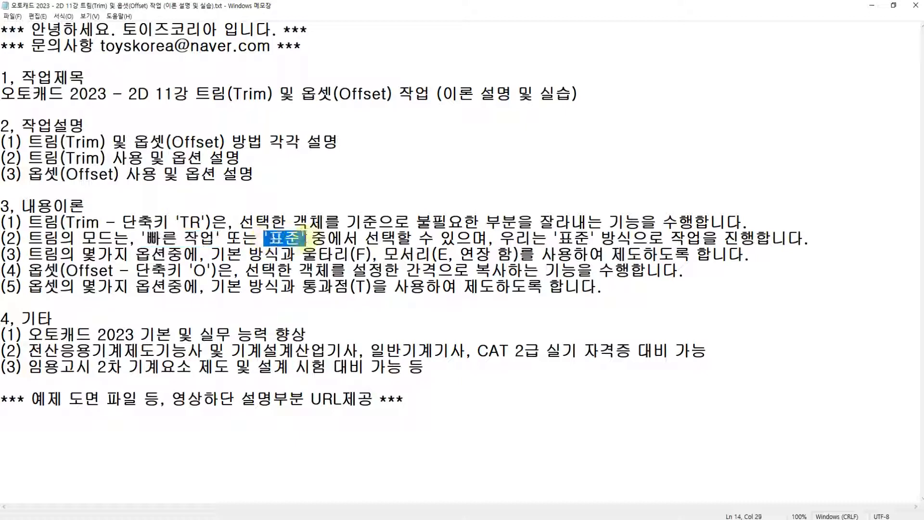
pyautogui.click(326, 237)
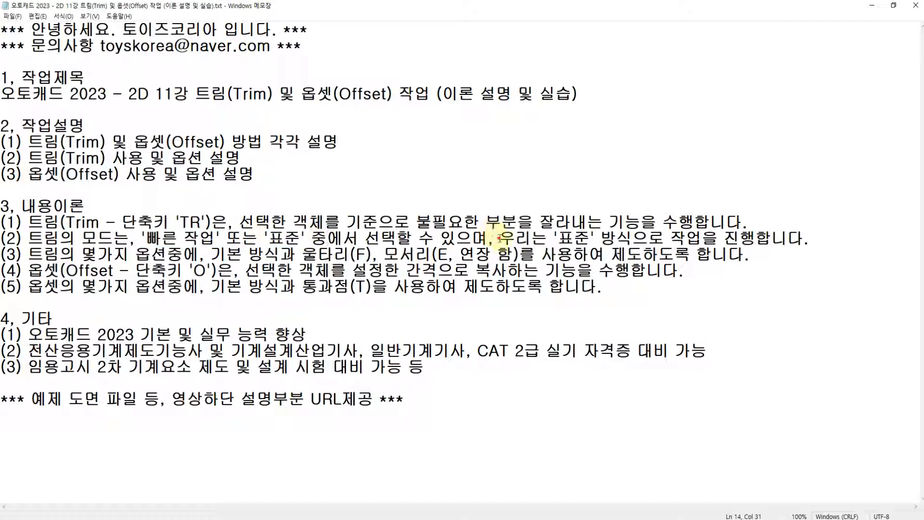
pyautogui.moveTo(499, 238); pyautogui.dragTo(751, 237)
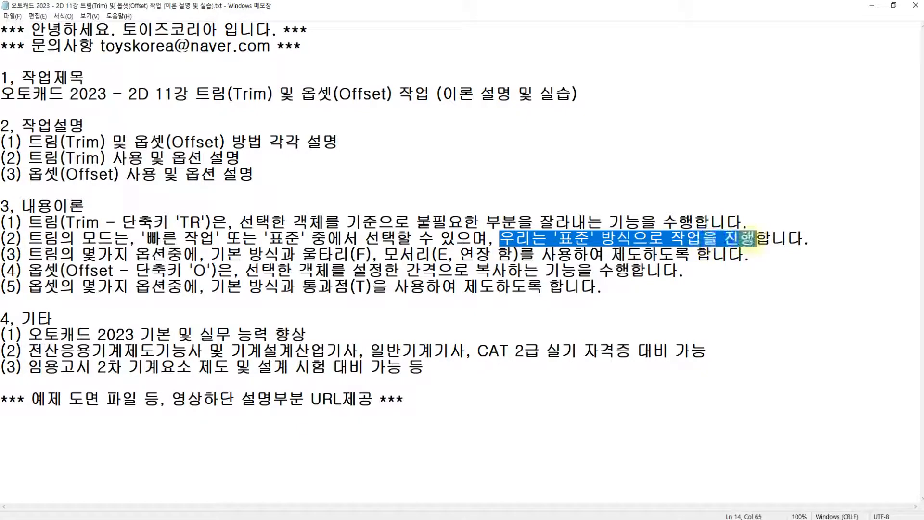
# Read the notes on the Trim and Offset options used for drafting, and review the lesson title
pyautogui.click(82, 254)
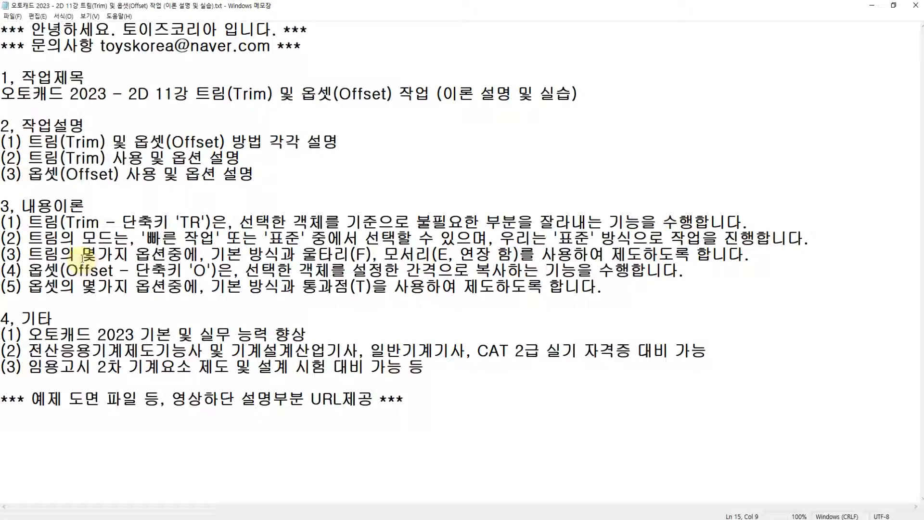
pyautogui.moveTo(85, 254); pyautogui.dragTo(511, 255)
pyautogui.click(515, 254)
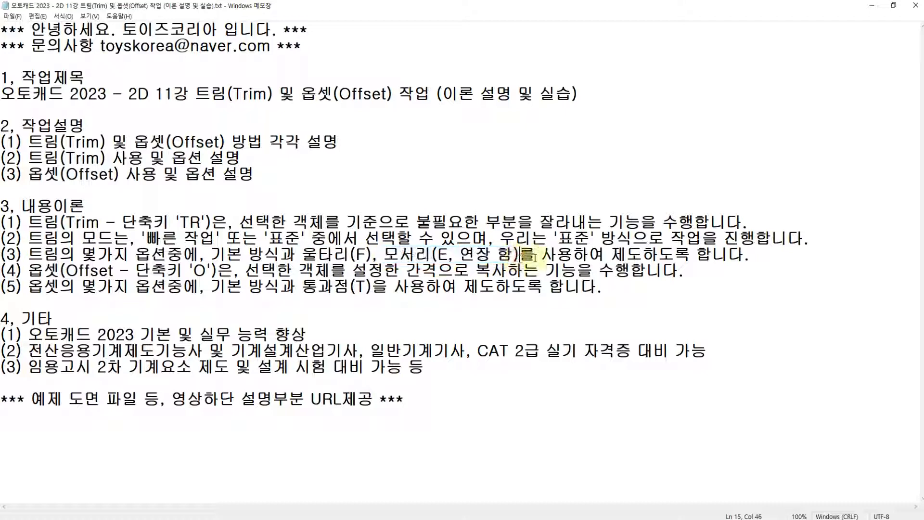
pyautogui.click(611, 254)
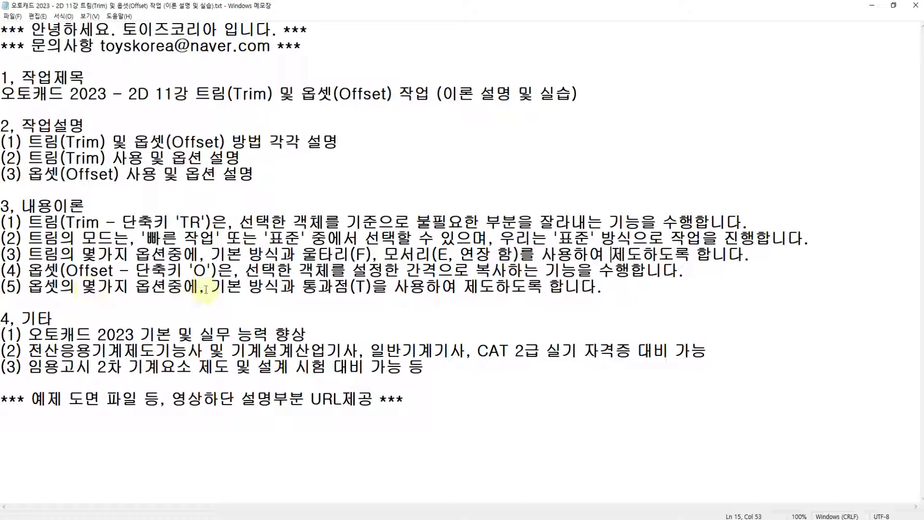
pyautogui.moveTo(212, 287); pyautogui.dragTo(364, 288)
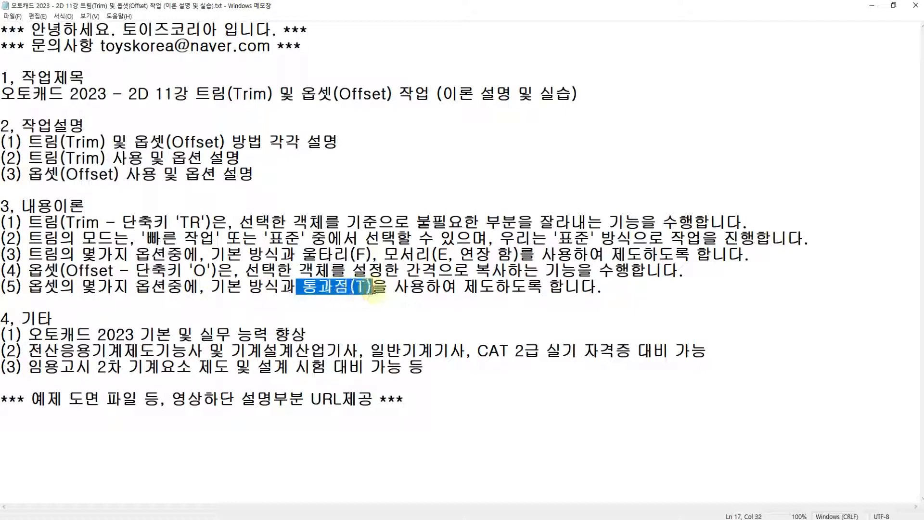
pyautogui.moveTo(600, 287); pyautogui.dragTo(81, 209)
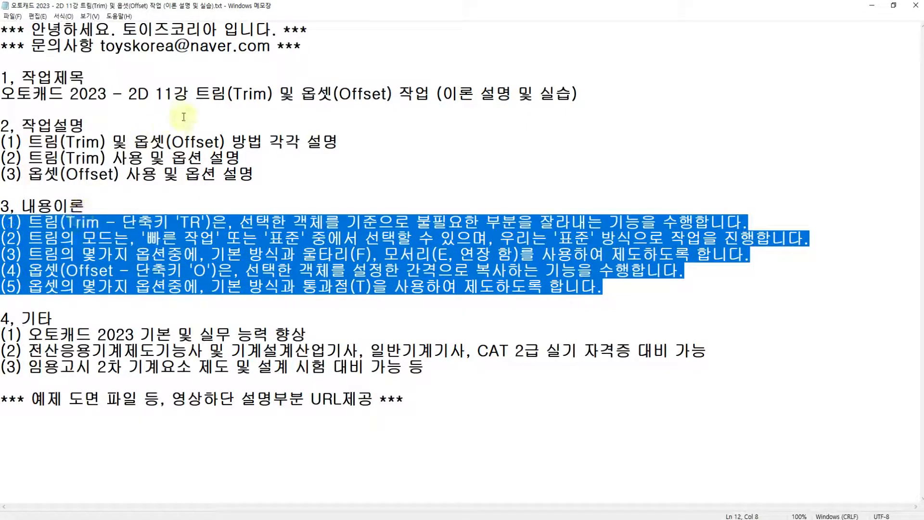
pyautogui.moveTo(195, 94); pyautogui.dragTo(514, 93)
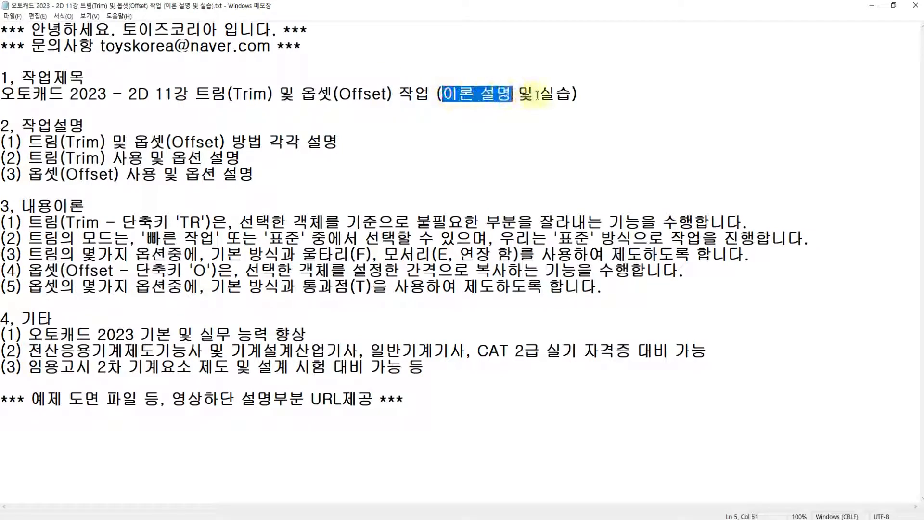
pyautogui.click(536, 93)
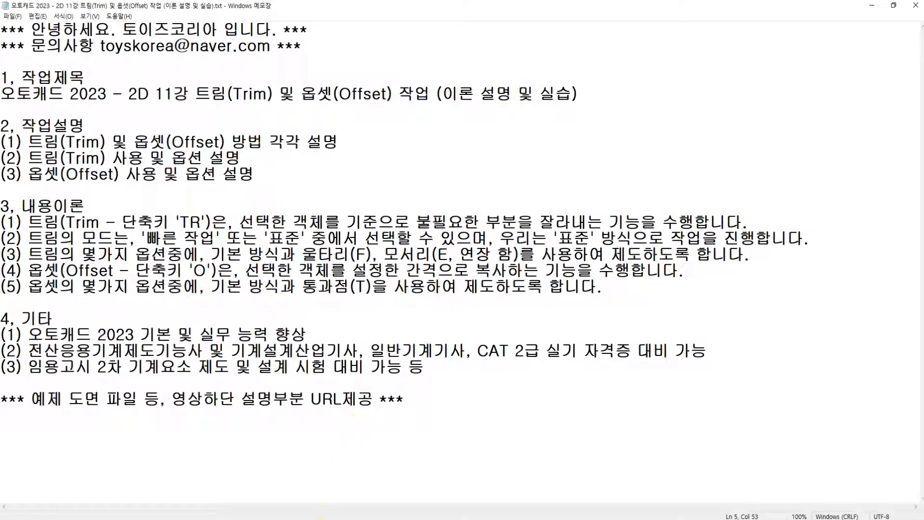
# Switch to the two AutoCAD windows and examine the circle and line exercises on practice sheet 29
pyautogui.click(338, 519)
pyautogui.click(366, 519)
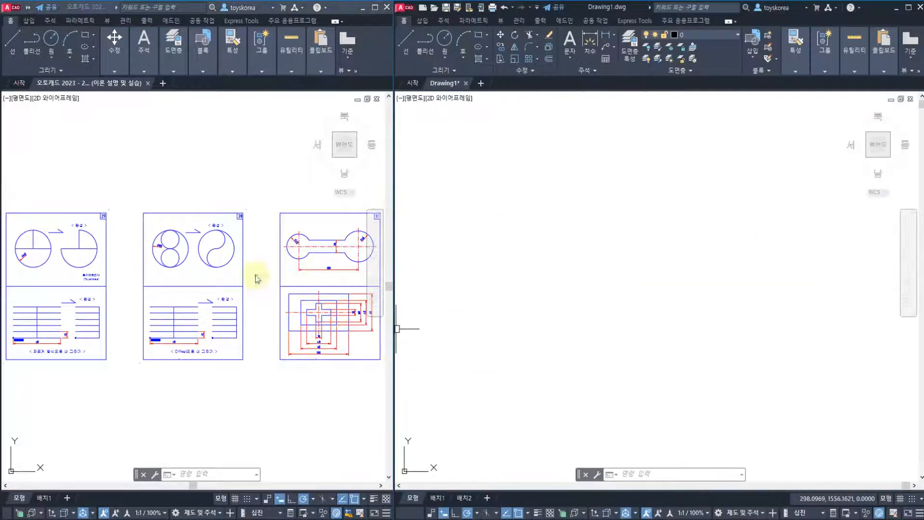
pyautogui.click(165, 198)
pyautogui.moveTo(35, 270); pyautogui.dragTo(134, 251, button='middle')
pyautogui.scroll(5, 135, 253)
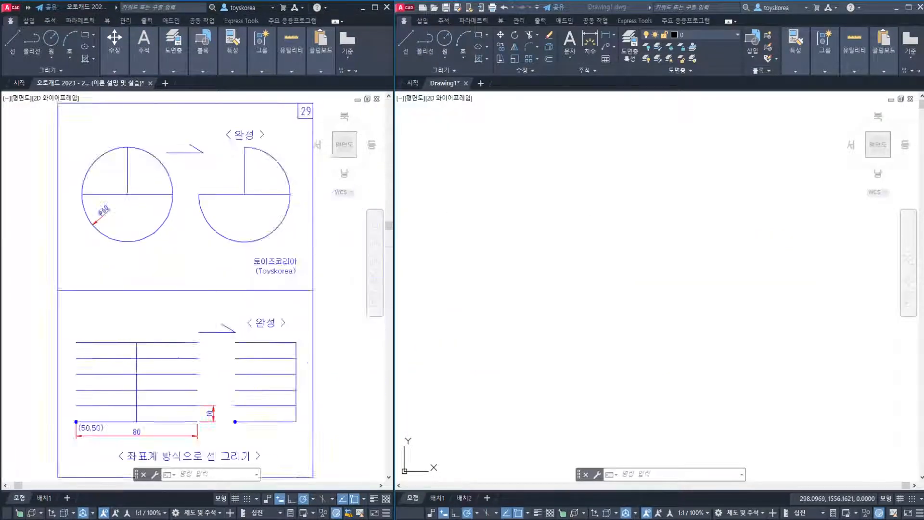
pyautogui.moveTo(151, 202); pyautogui.dragTo(123, 278, button='middle')
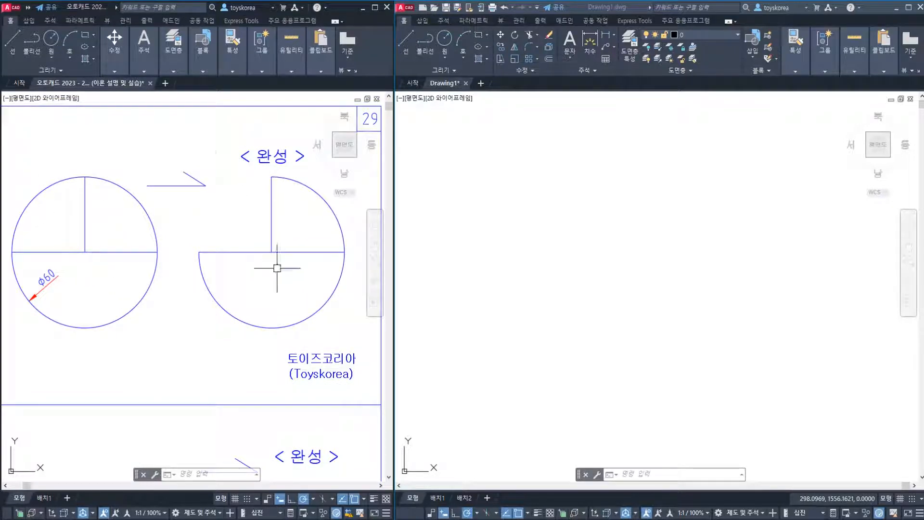
pyautogui.moveTo(223, 235); pyautogui.dragTo(227, 253, button='middle')
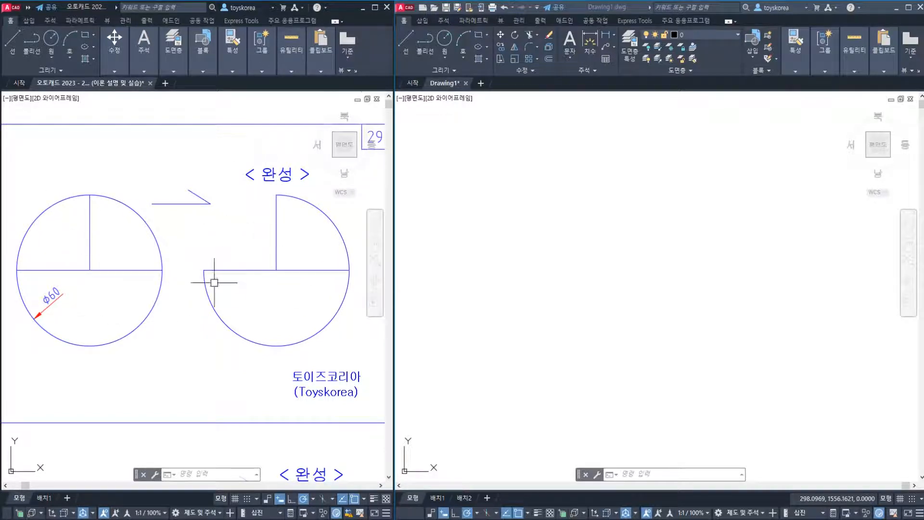
pyautogui.moveTo(221, 346); pyautogui.dragTo(219, 149, button='middle')
pyautogui.moveTo(202, 322); pyautogui.dragTo(221, 248, button='middle')
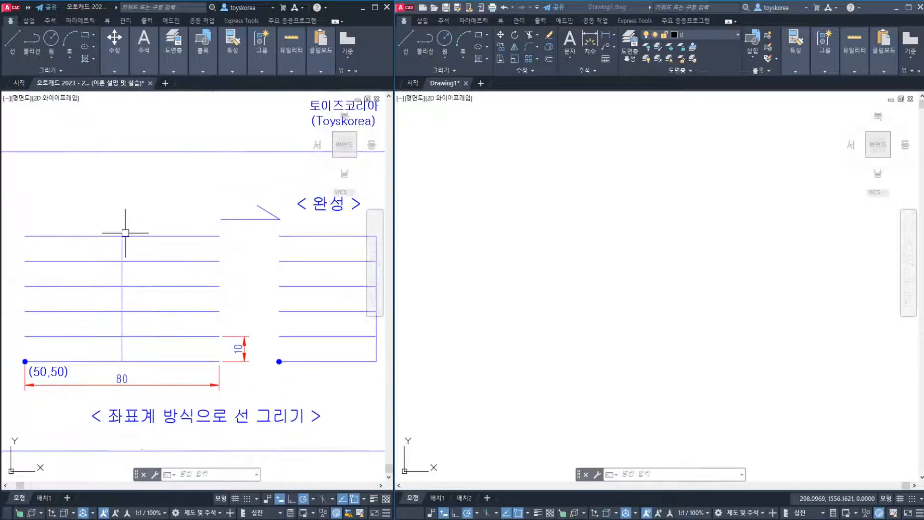
pyautogui.moveTo(207, 303); pyautogui.dragTo(144, 297, button='middle')
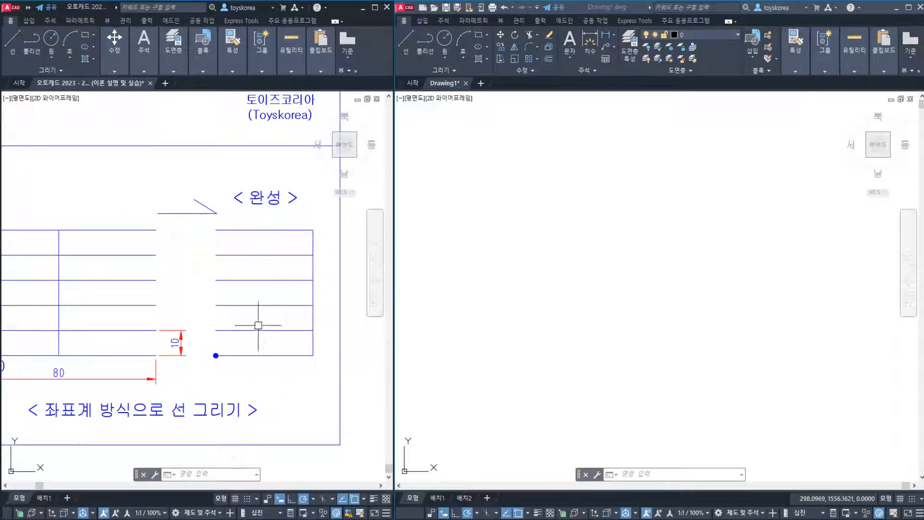
# Look over the remaining practice sheets up to sheet 31, and return to sheet 29's circle exercise with the blank Drawing1 active
pyautogui.scroll(-2, 263, 272)
pyautogui.moveTo(260, 268)
pyautogui.mouseDown(button='middle')
pyautogui.moveTo(87, 316)
pyautogui.moveTo(10, 349)
pyautogui.mouseUp(button='middle')
pyautogui.moveTo(163, 295); pyautogui.dragTo(99, 280, button='middle')
pyautogui.moveTo(238, 315); pyautogui.dragTo(24, 316, button='middle')
pyautogui.moveTo(196, 295); pyautogui.dragTo(71, 303, button='middle')
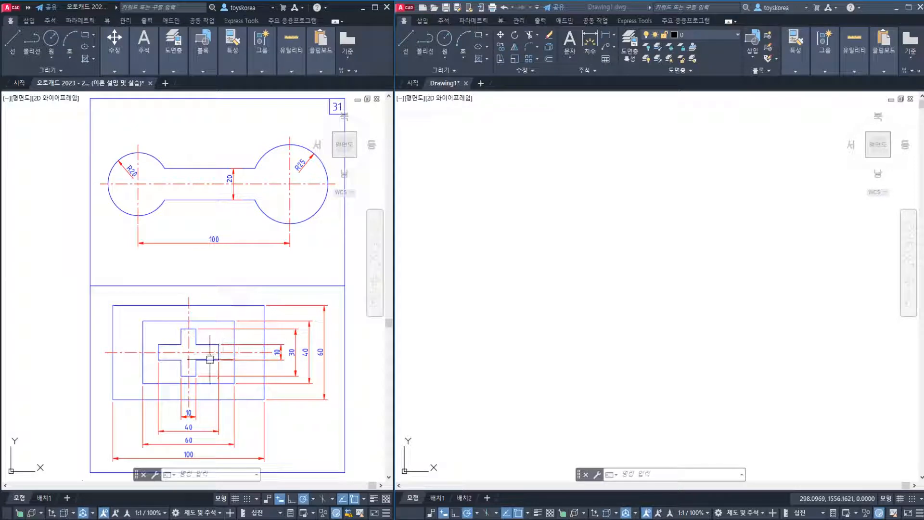
pyautogui.moveTo(128, 306)
pyautogui.mouseDown(button='middle')
pyautogui.moveTo(289, 320)
pyautogui.moveTo(165, 296)
pyautogui.moveTo(175, 268)
pyautogui.moveTo(189, 275)
pyautogui.moveTo(171, 268)
pyautogui.moveTo(233, 307)
pyautogui.mouseUp(button='middle')
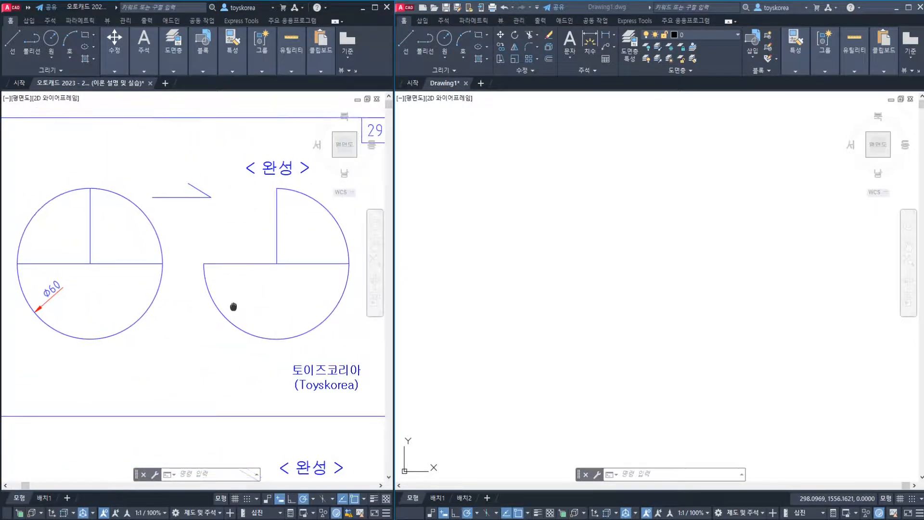
pyautogui.click(496, 268)
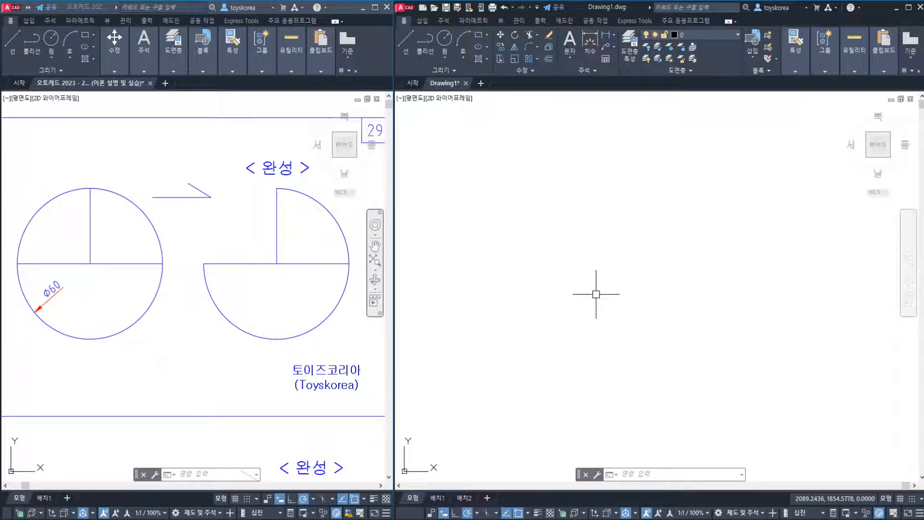
# Zoom the blank Drawing1 to show its entire drawing area with the All option
pyautogui.write('z')
pyautogui.press('Return')
pyautogui.write('a')
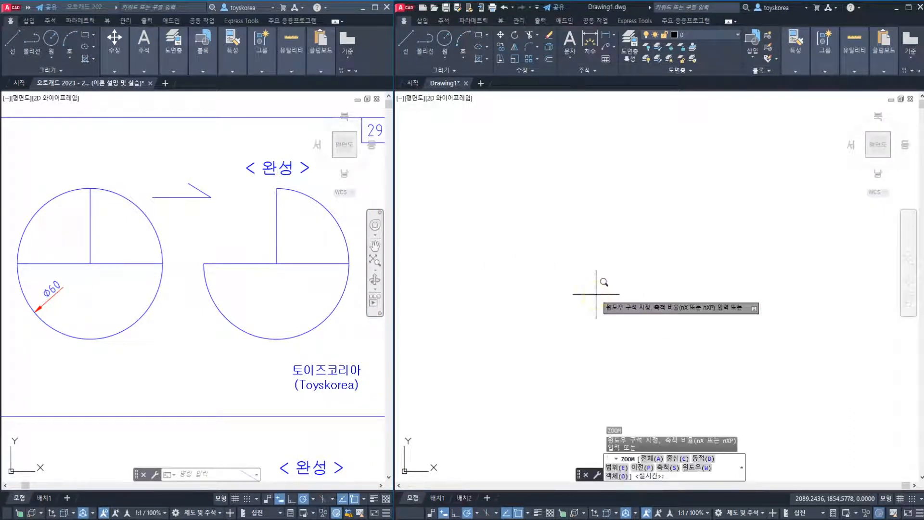
pyautogui.press('Return')
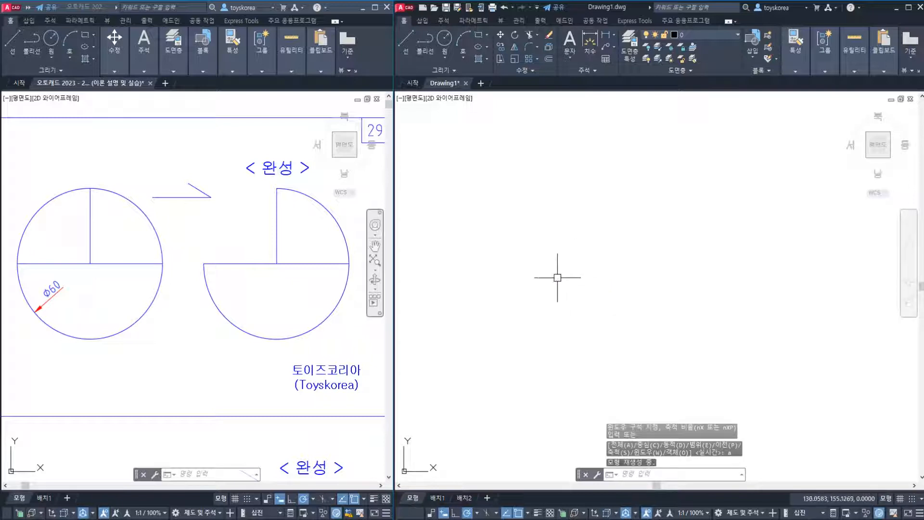
# In the sheet 29 reference drawing, stretch the Ø60 circle's short vertical line from the centre down to the circle's lower quadrant
pyautogui.click(162, 277)
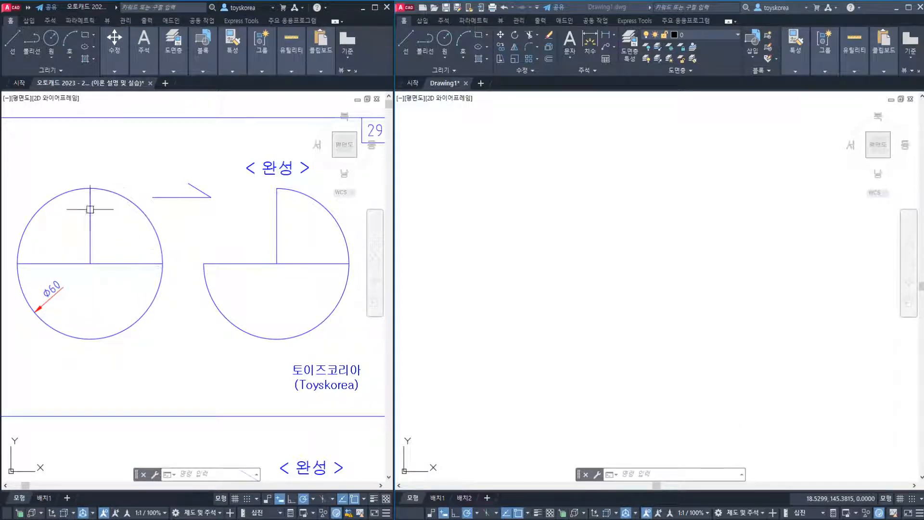
pyautogui.click(101, 293)
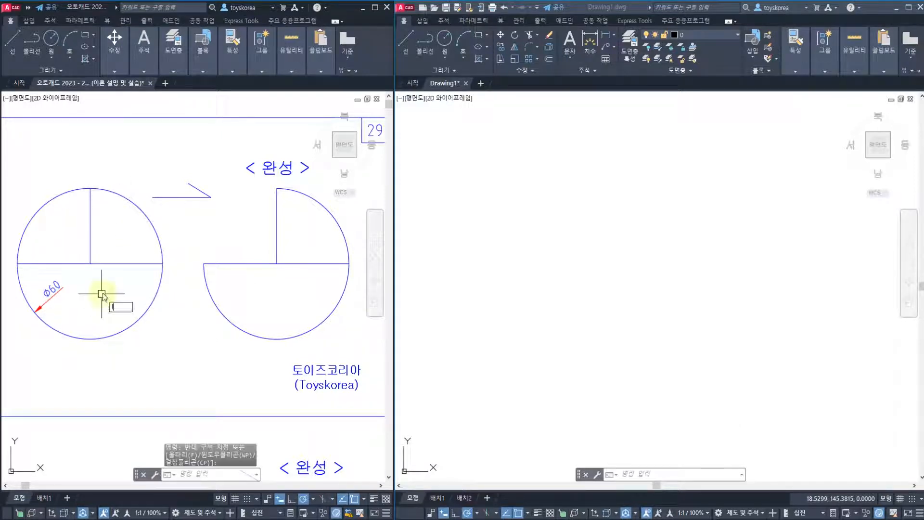
pyautogui.write('l')
pyautogui.press('Return')
pyautogui.press('Escape')
pyautogui.click(91, 246)
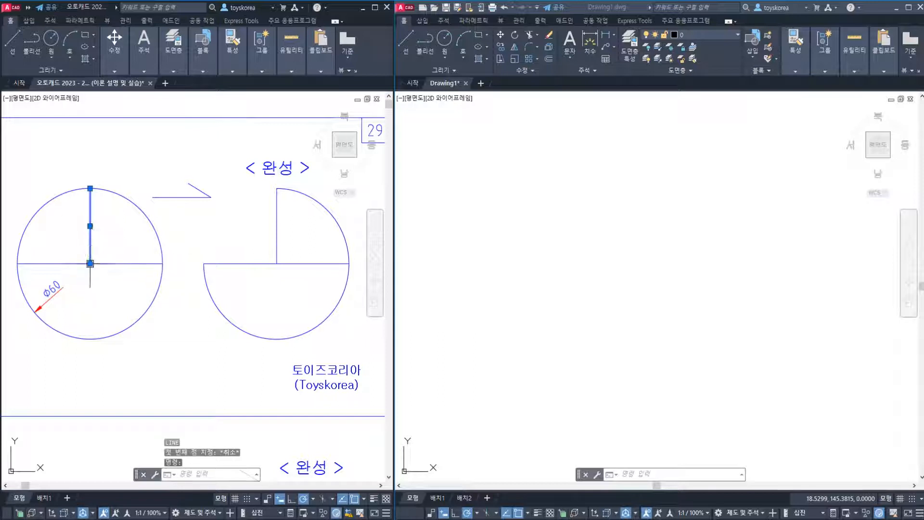
pyautogui.click(90, 264)
pyautogui.click(90, 338)
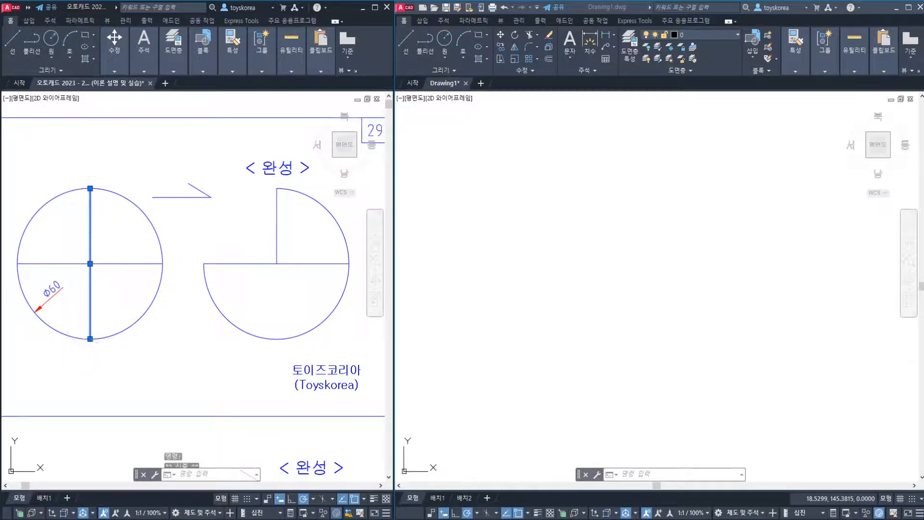
pyautogui.press('Escape')
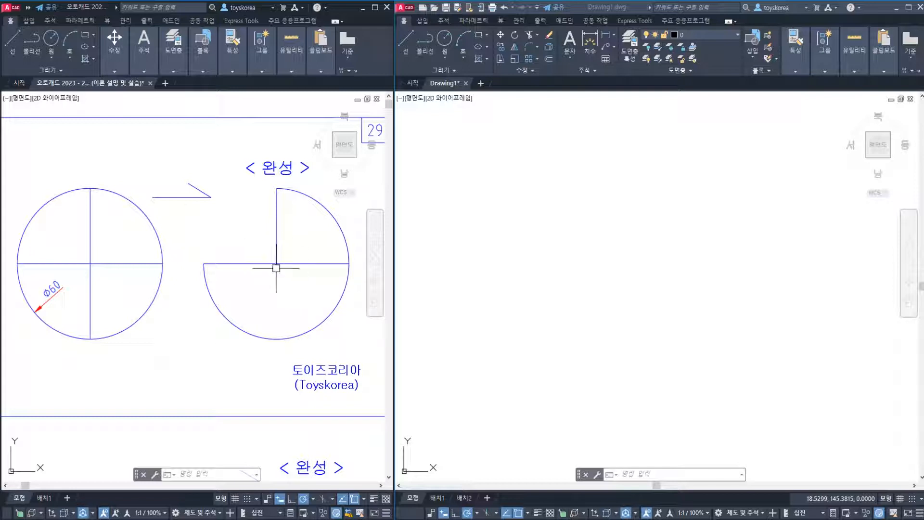
# Draw a circle with a diameter of 60 near the middle of Drawing1
pyautogui.click(569, 230)
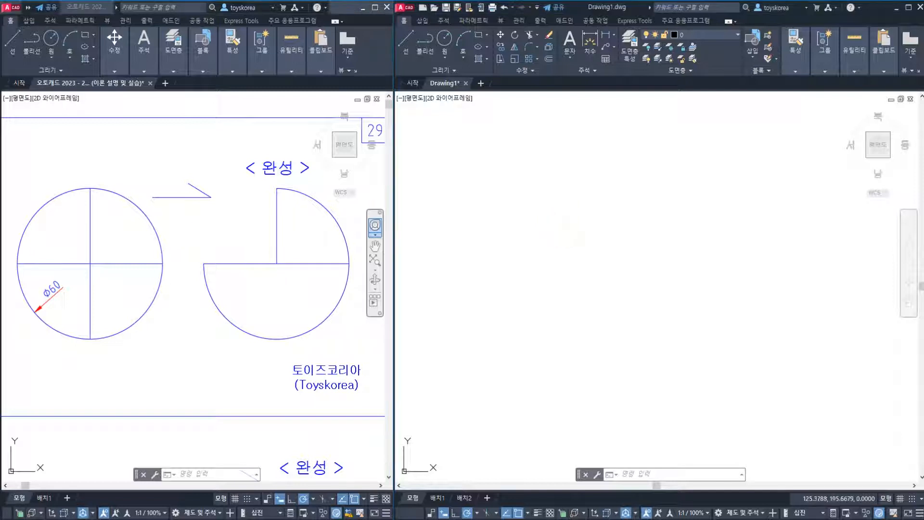
pyautogui.moveTo(569, 232); pyautogui.dragTo(579, 261, button='middle')
pyautogui.click(599, 265)
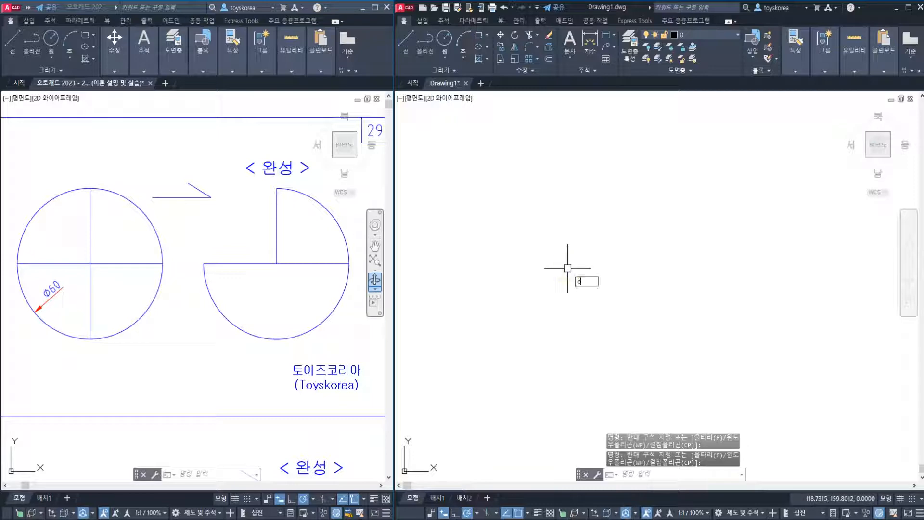
pyautogui.write('c')
pyautogui.press('Return')
pyautogui.click(565, 280)
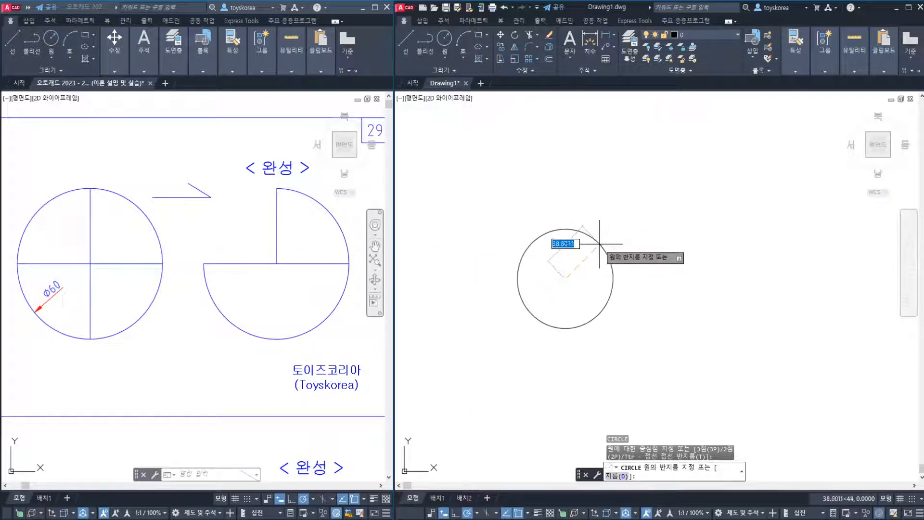
pyautogui.write('d')
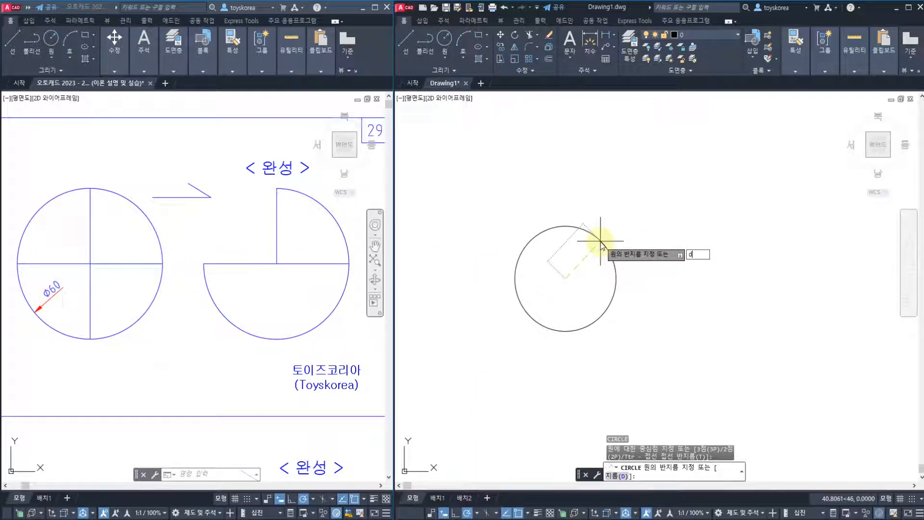
pyautogui.press('Return')
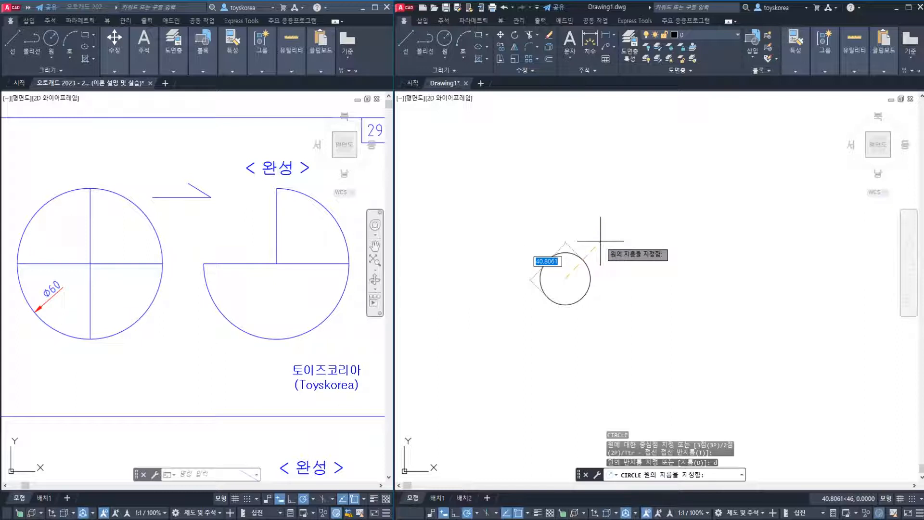
pyautogui.write('60')
pyautogui.press('Return')
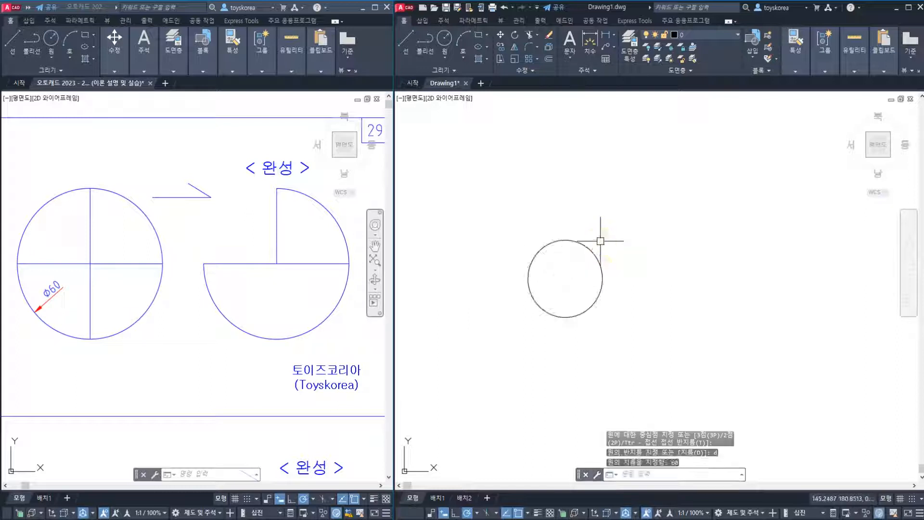
# Add a diameter dimension to the new circle as a size check and erase it again
pyautogui.scroll(3, 548, 281)
pyautogui.scroll(2, 548, 281)
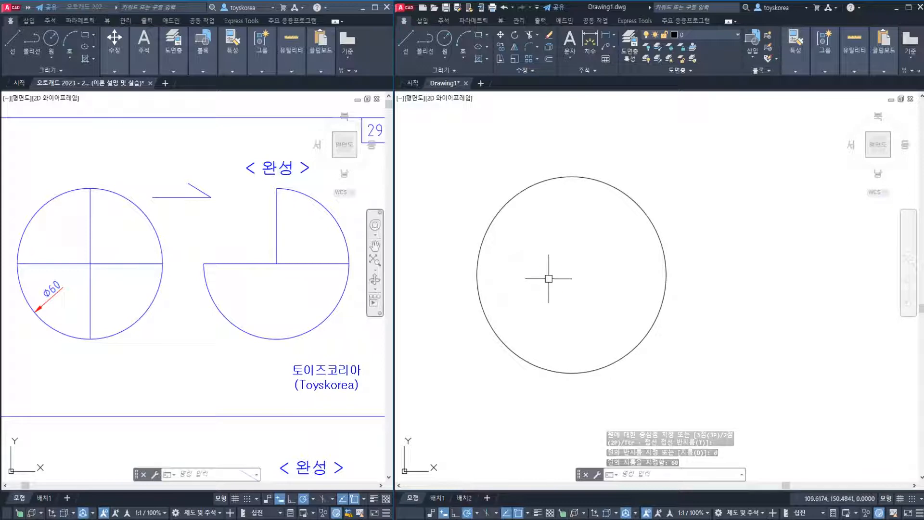
pyautogui.write('d')
pyautogui.write('I')
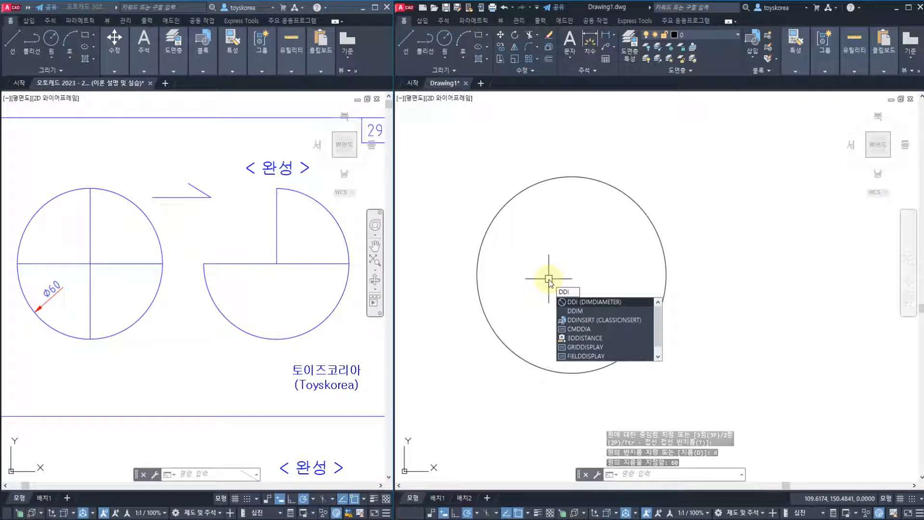
pyautogui.press('Return')
pyautogui.click(622, 193)
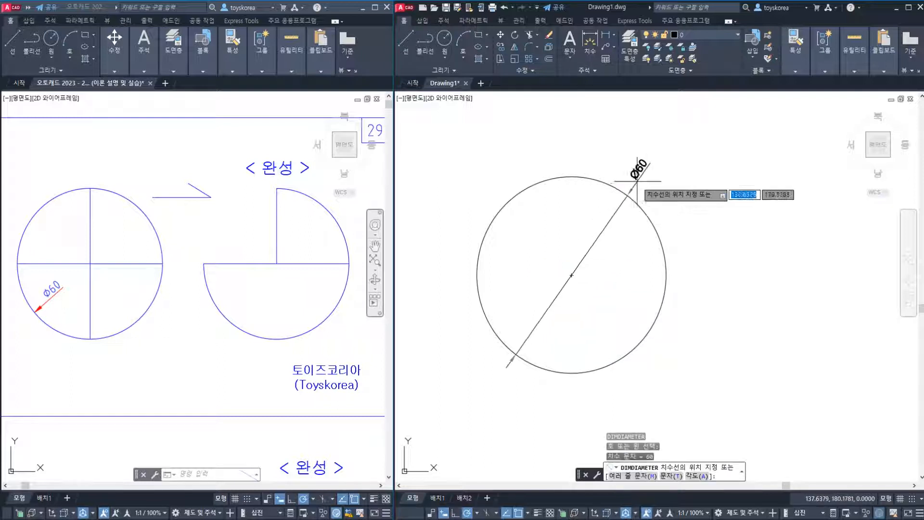
pyautogui.click(640, 179)
pyautogui.click(640, 177)
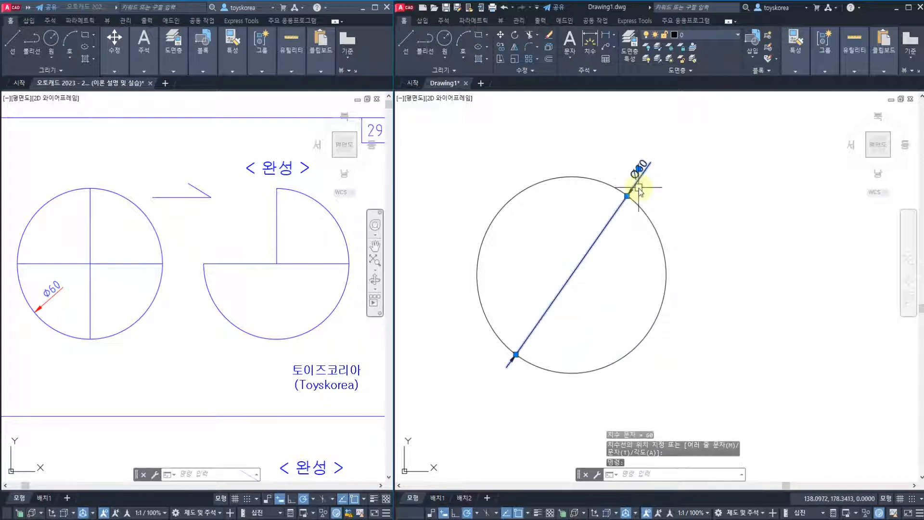
pyautogui.write('e')
pyautogui.press('Return')
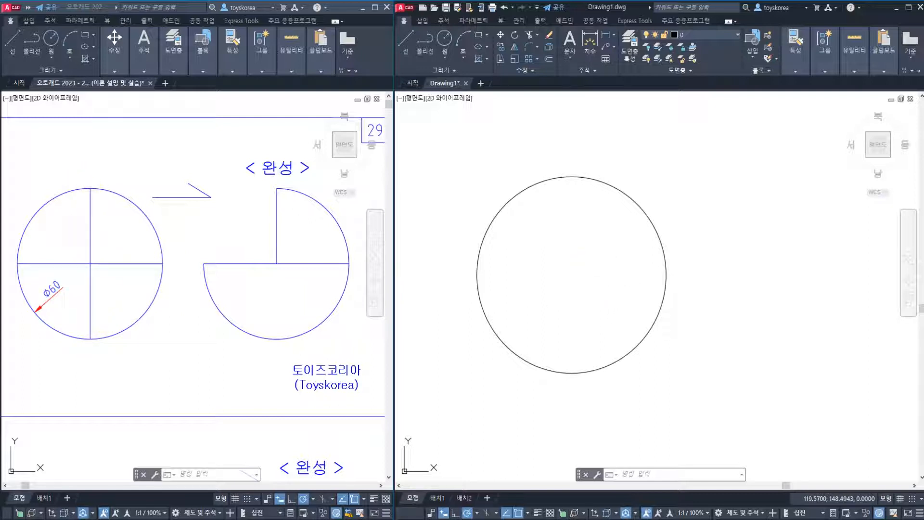
# Draw a horizontal and a vertical line across the circle, each joining two opposite quadrant points
pyautogui.write('l')
pyautogui.press('space')
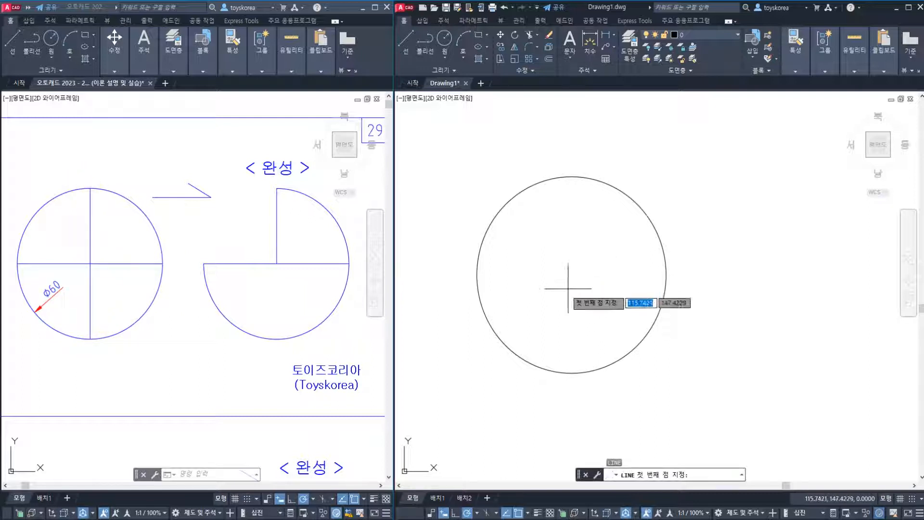
pyautogui.click(477, 275)
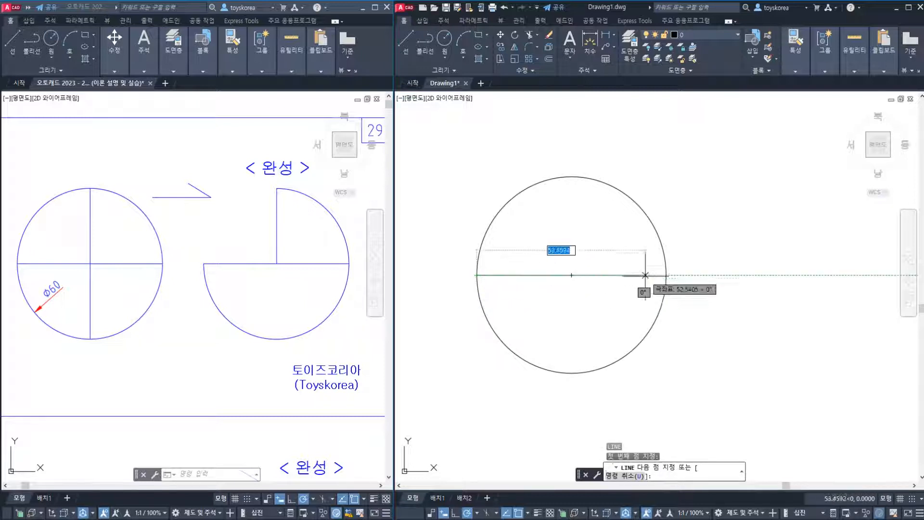
pyautogui.click(666, 274)
pyautogui.press('Escape')
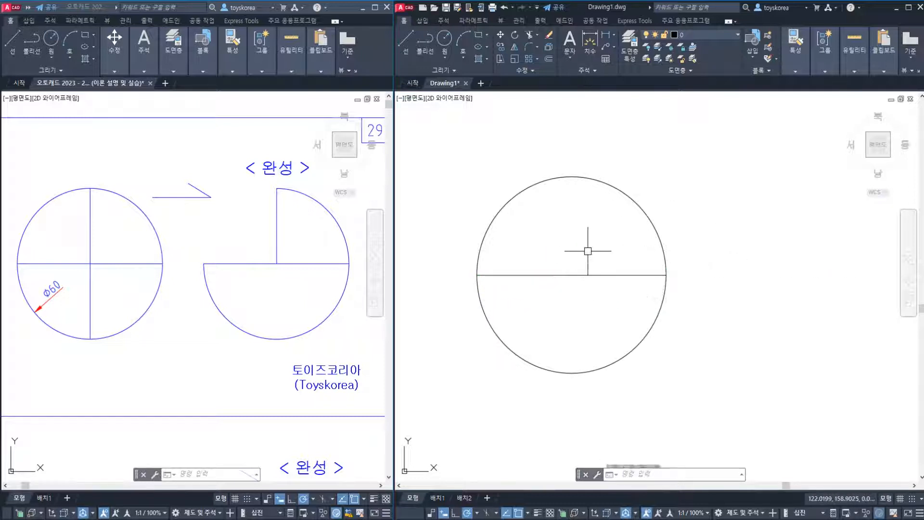
pyautogui.press('space')
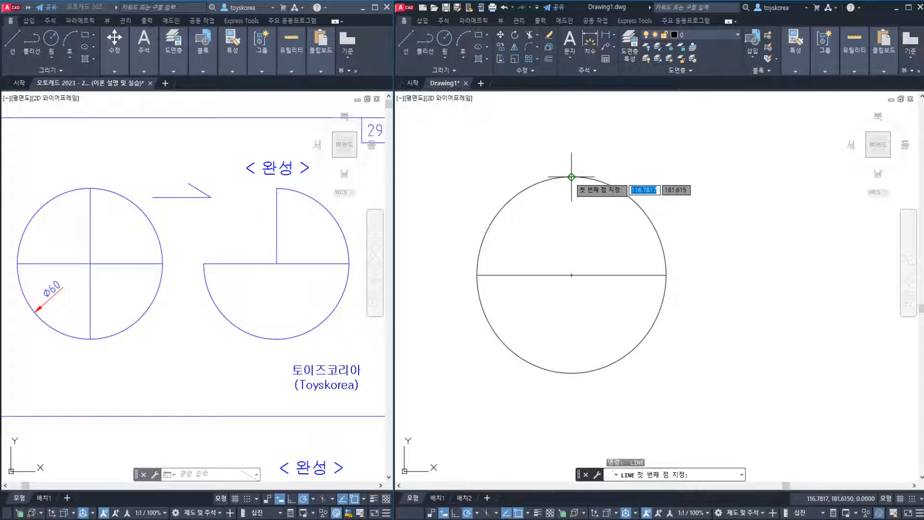
pyautogui.click(572, 176)
pyautogui.click(571, 373)
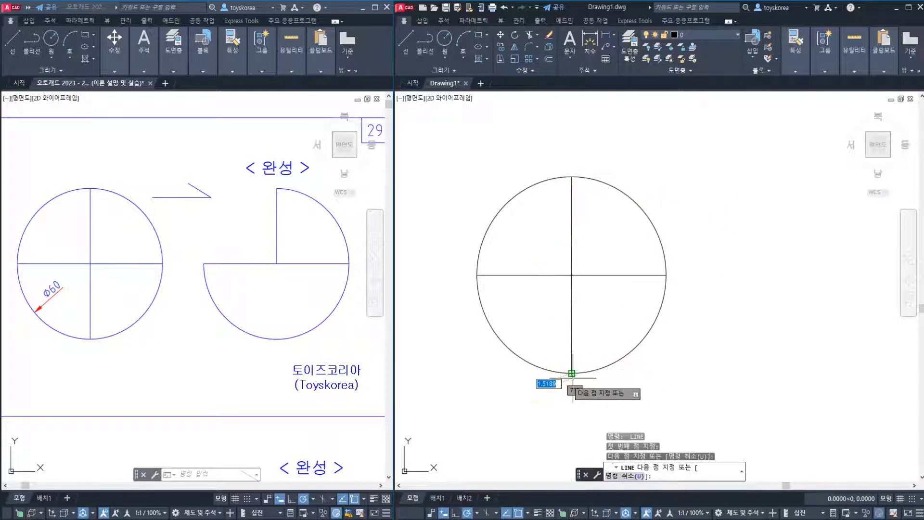
pyautogui.press('Escape')
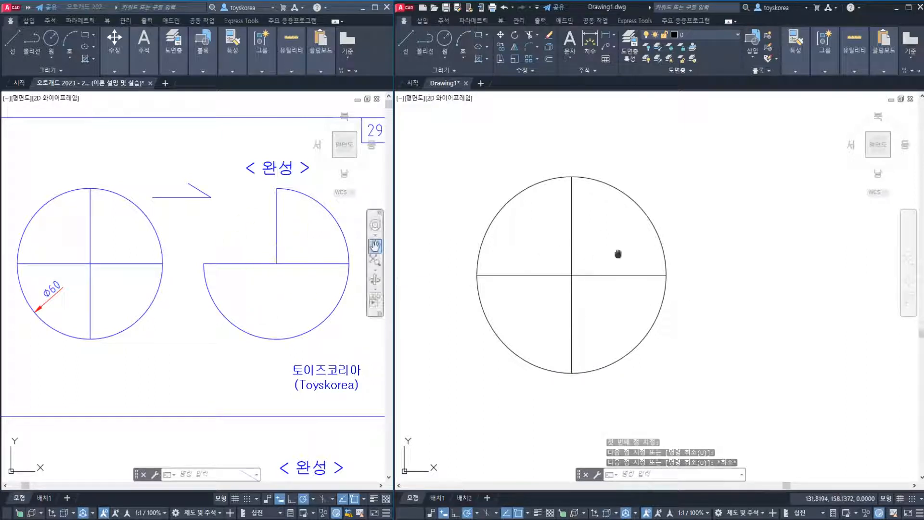
# Review the lesson note on which Trim mode is used for the exercises
pyautogui.press('Escape')
pyautogui.moveTo(618, 255); pyautogui.dragTo(581, 254, button='middle')
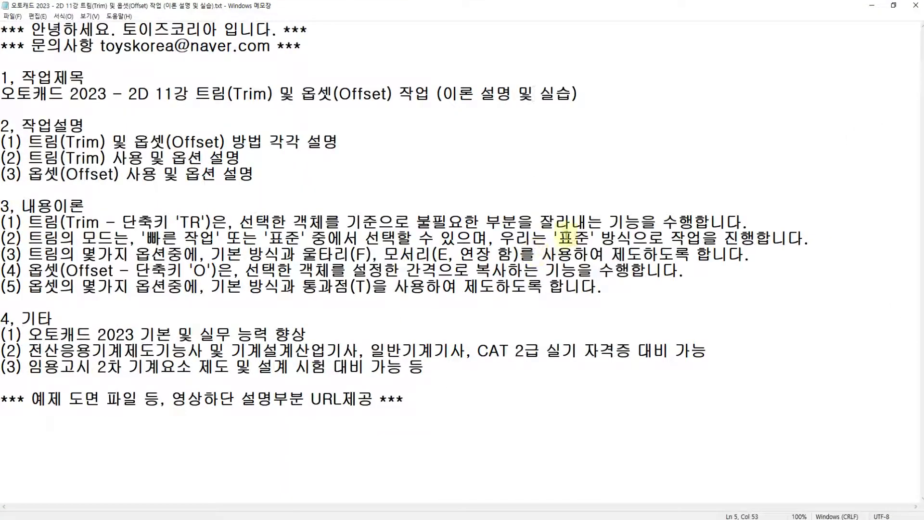
pyautogui.moveTo(558, 238); pyautogui.dragTo(701, 238)
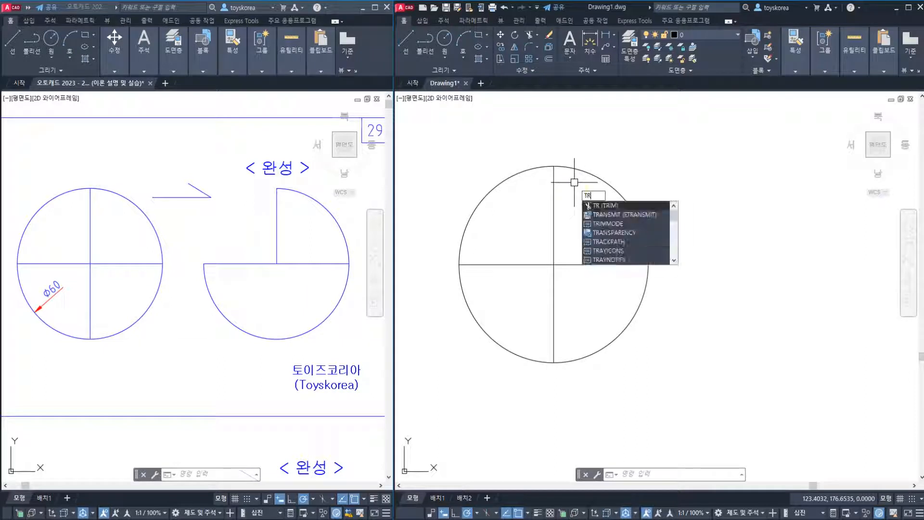
pyautogui.press('Return')
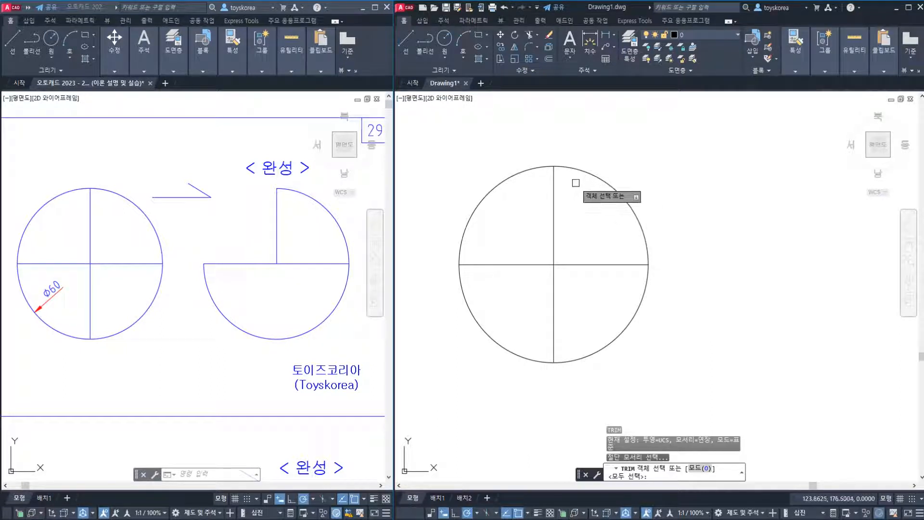
pyautogui.click(595, 178)
pyautogui.click(601, 181)
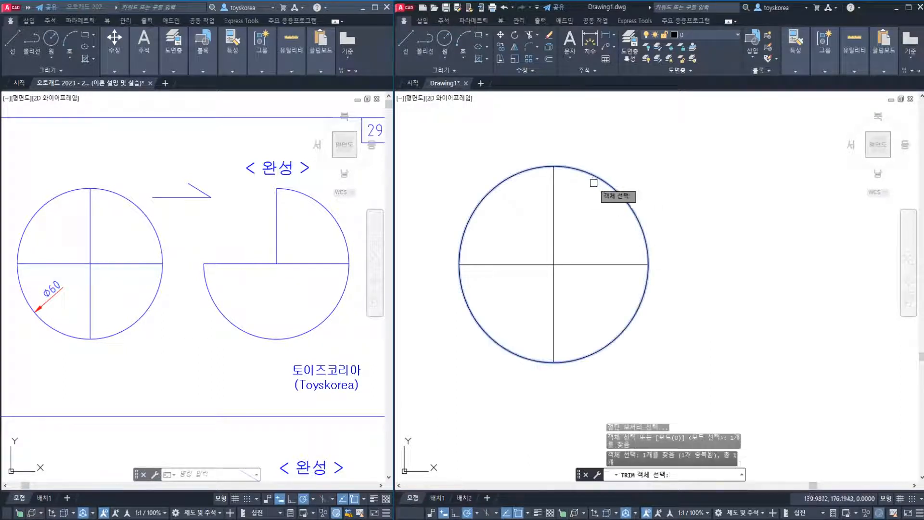
pyautogui.click(593, 176)
pyautogui.click(604, 182)
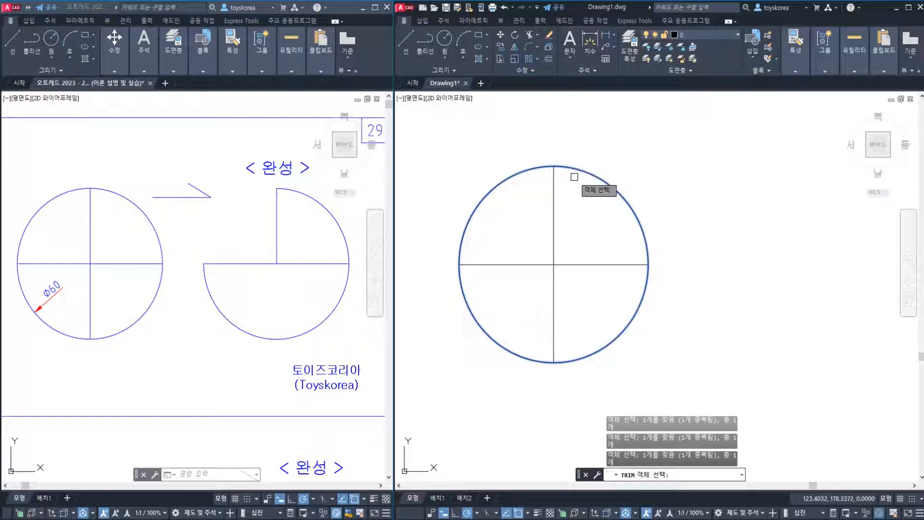
pyautogui.press('Escape')
pyautogui.press('Escape')
pyautogui.press('Escape')
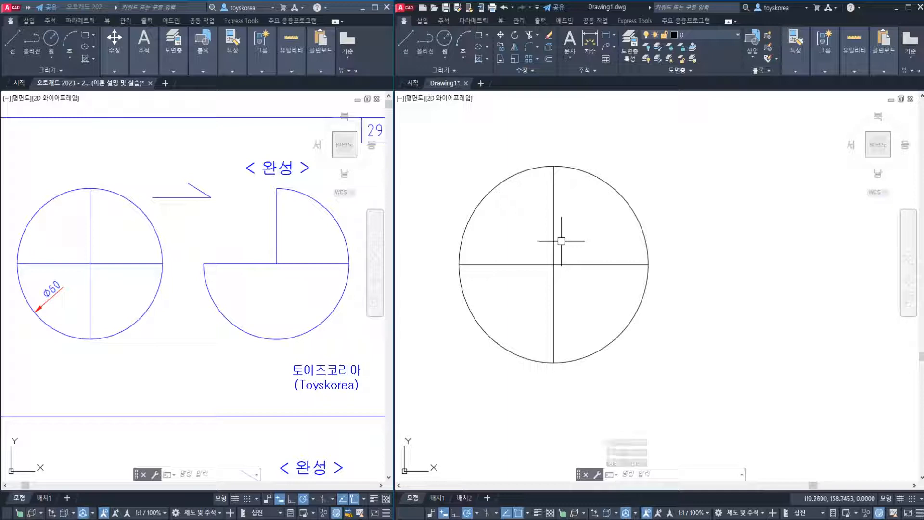
# Start the Trim command and set its mode option to Quick (빠른 작업)
pyautogui.write('TR')
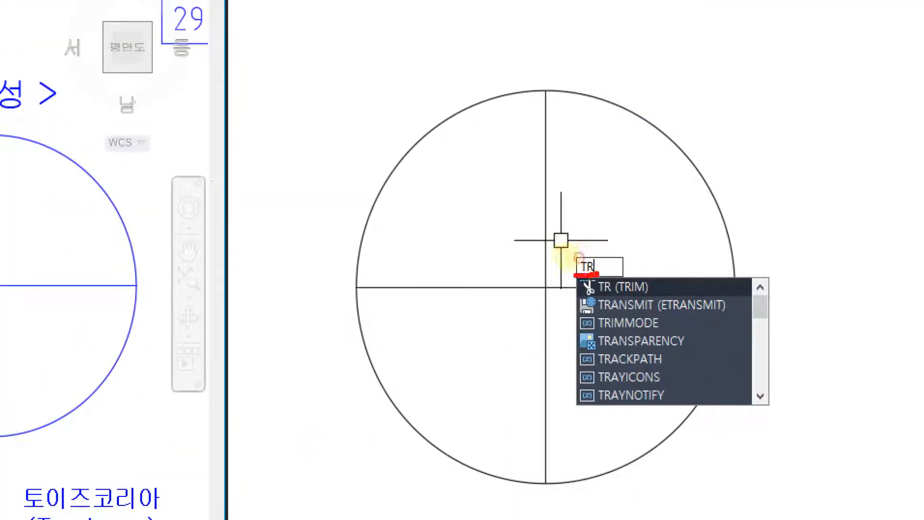
pyautogui.moveTo(575, 272); pyautogui.dragTo(591, 239)
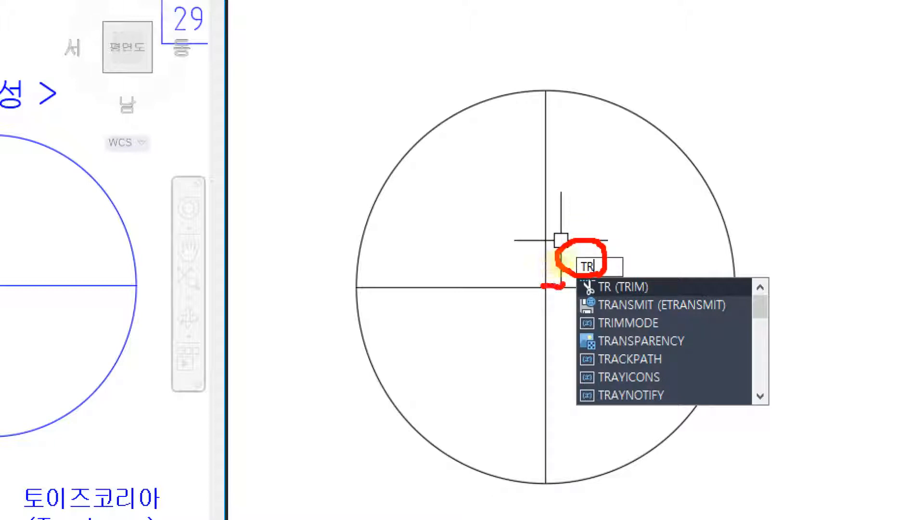
pyautogui.moveTo(562, 285); pyautogui.dragTo(569, 283)
pyautogui.moveTo(663, 289); pyautogui.dragTo(717, 185)
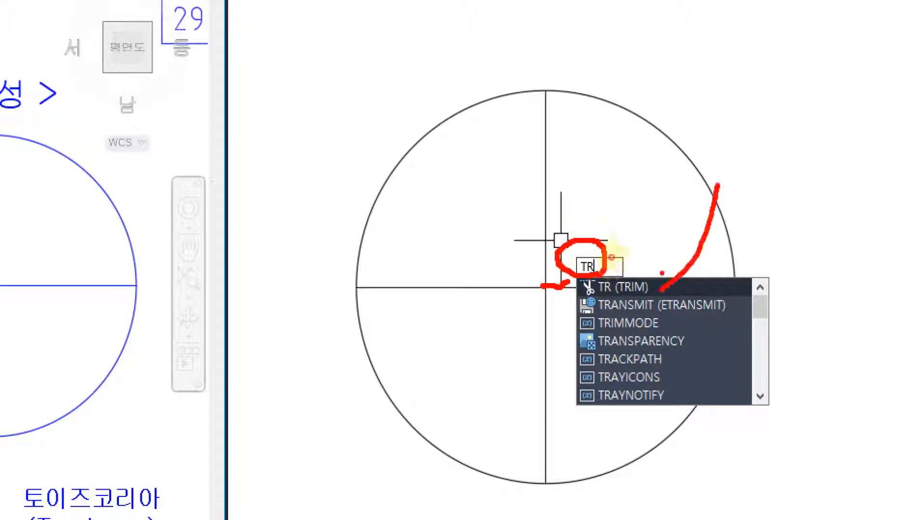
pyautogui.moveTo(662, 273)
pyautogui.mouseDown()
pyautogui.moveTo(654, 294)
pyautogui.moveTo(565, 295)
pyautogui.moveTo(646, 268)
pyautogui.mouseUp()
pyautogui.moveTo(653, 237); pyautogui.dragTo(692, 215)
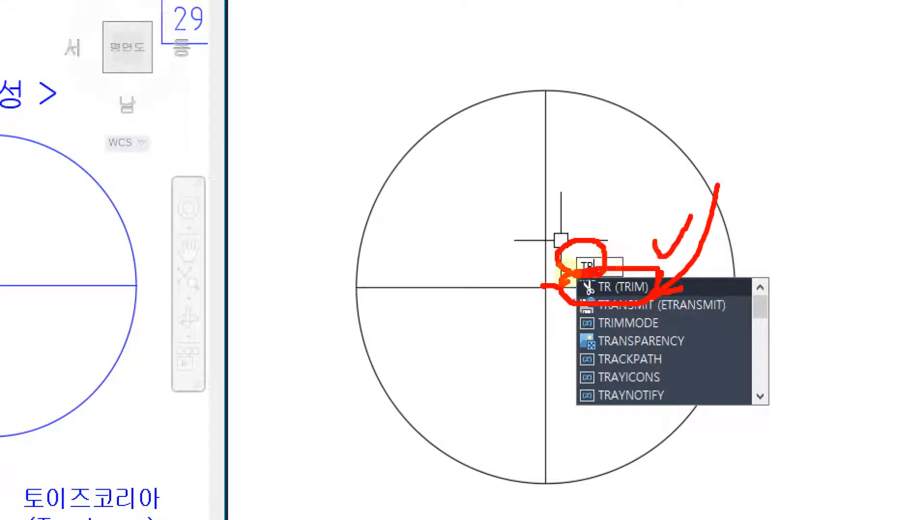
pyautogui.press('Escape')
pyautogui.press('Return')
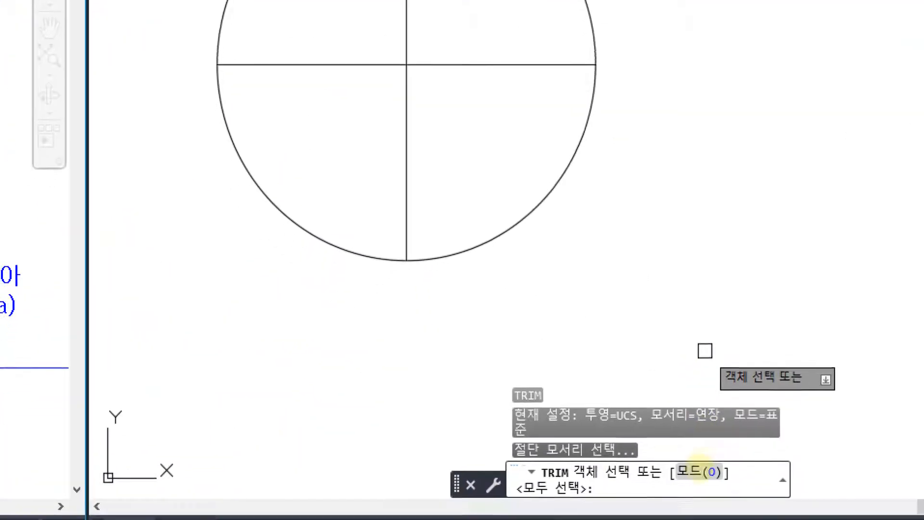
pyautogui.click(700, 471)
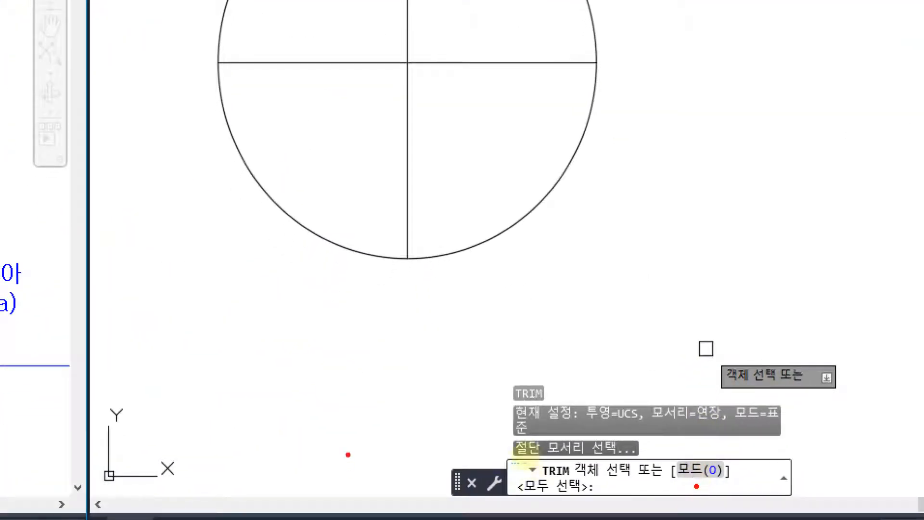
pyautogui.moveTo(354, 408)
pyautogui.mouseDown()
pyautogui.moveTo(495, 463)
pyautogui.moveTo(455, 469)
pyautogui.mouseUp()
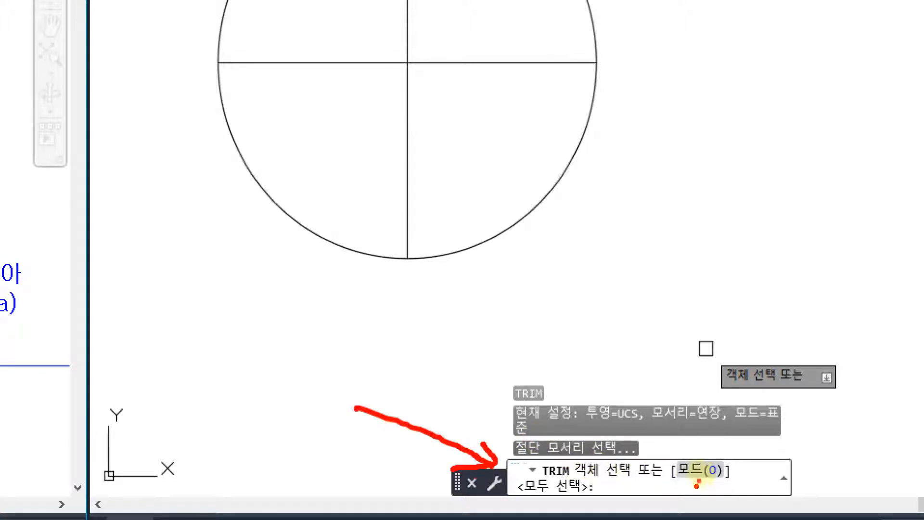
pyautogui.moveTo(698, 483)
pyautogui.mouseDown()
pyautogui.moveTo(663, 447)
pyautogui.moveTo(736, 466)
pyautogui.mouseUp()
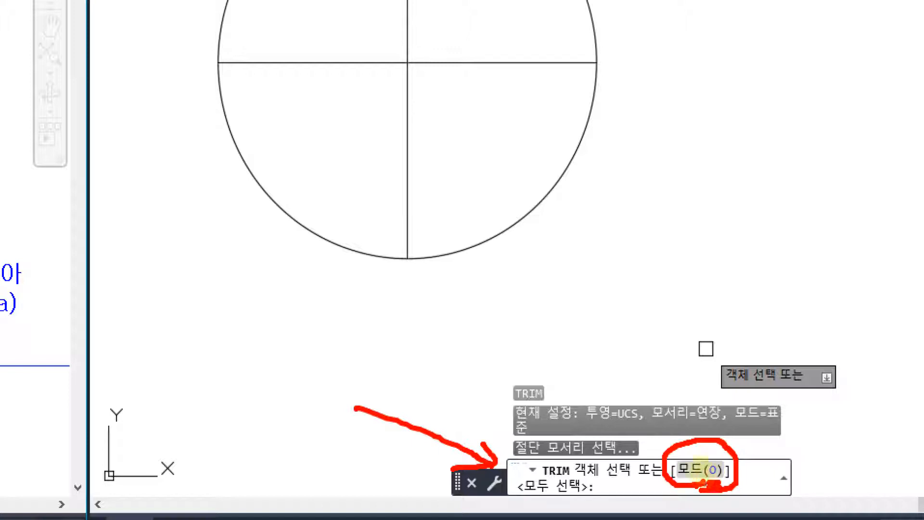
pyautogui.moveTo(772, 213)
pyautogui.mouseDown()
pyautogui.moveTo(763, 255)
pyautogui.moveTo(777, 210)
pyautogui.moveTo(824, 235)
pyautogui.moveTo(841, 198)
pyautogui.mouseUp()
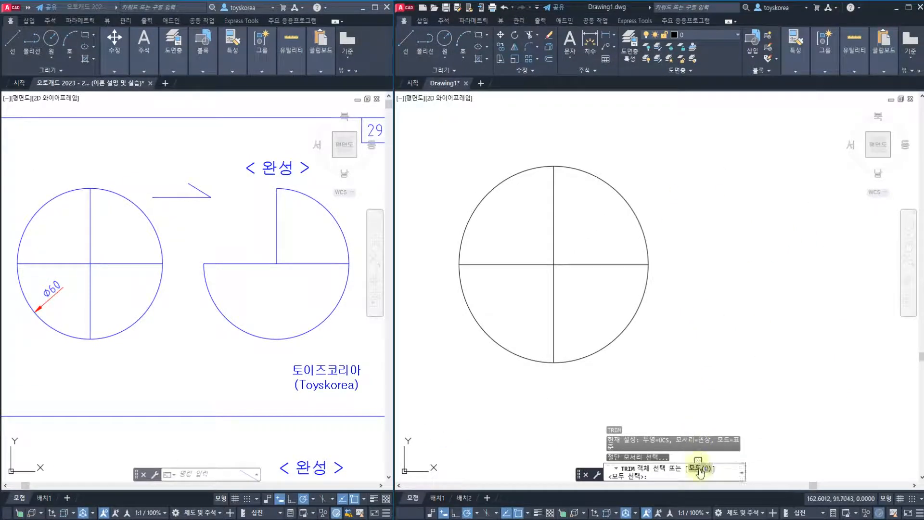
pyautogui.write('o')
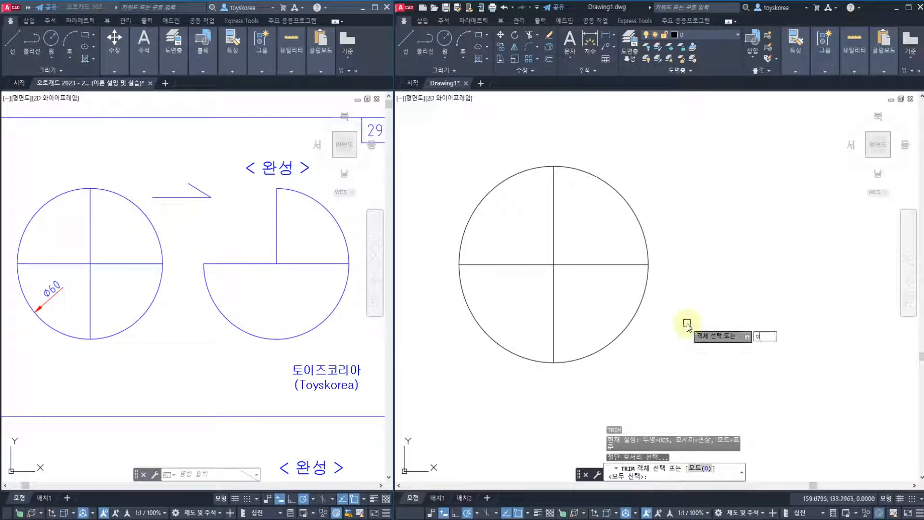
pyautogui.press('Return')
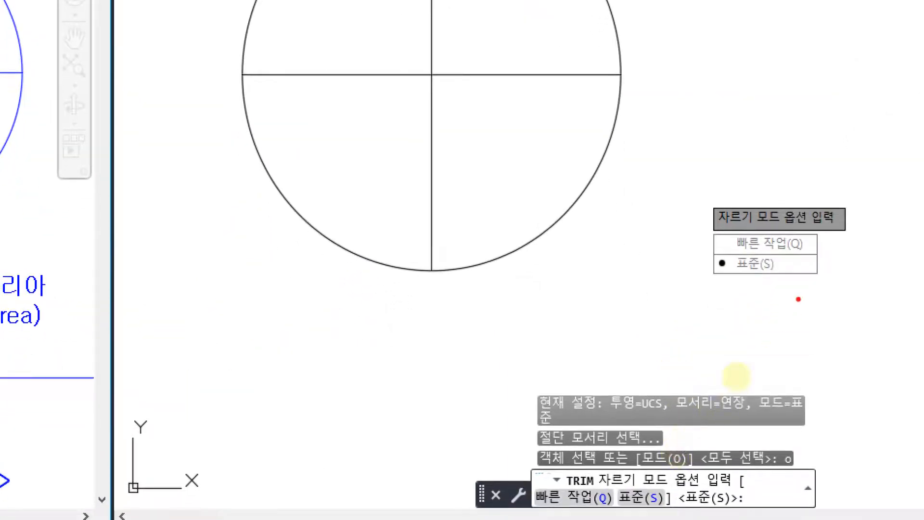
pyautogui.moveTo(768, 295); pyautogui.dragTo(719, 282)
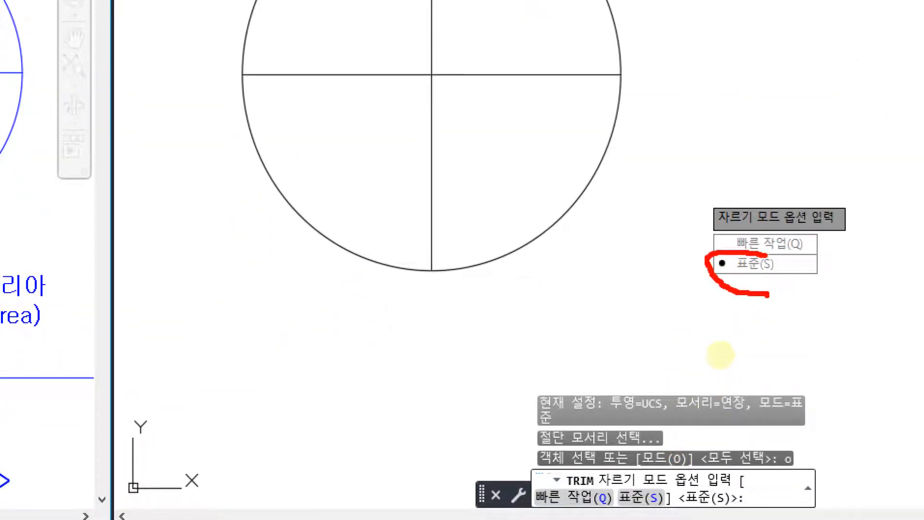
pyautogui.moveTo(767, 255); pyautogui.dragTo(757, 297)
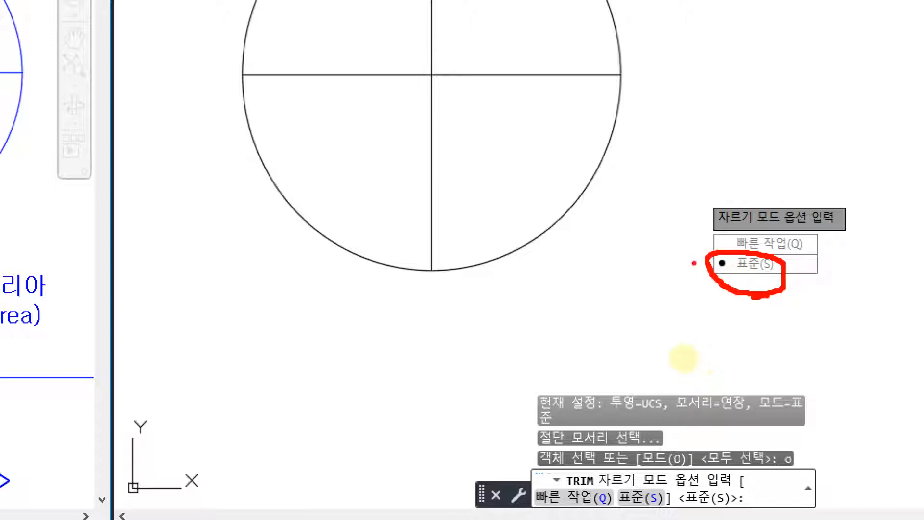
pyautogui.moveTo(710, 209); pyautogui.dragTo(705, 260)
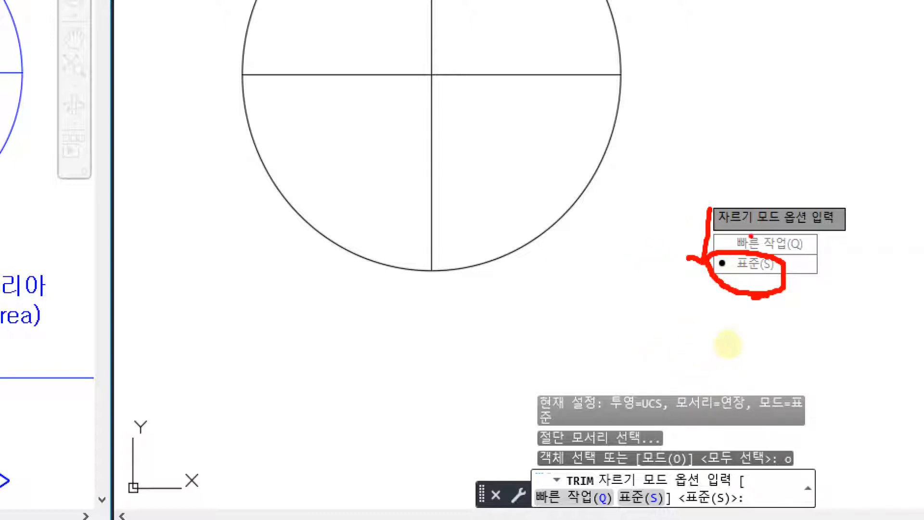
pyautogui.moveTo(808, 238); pyautogui.dragTo(836, 197)
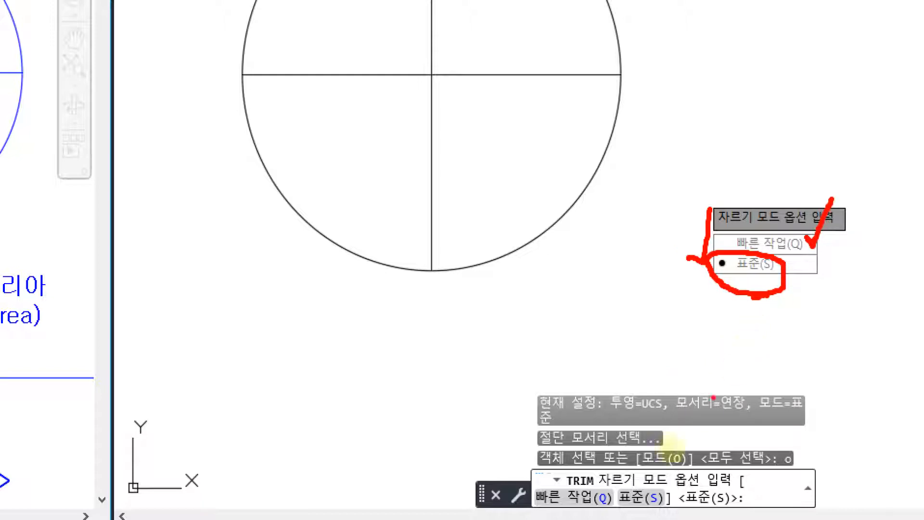
pyautogui.moveTo(557, 481); pyautogui.dragTo(576, 470)
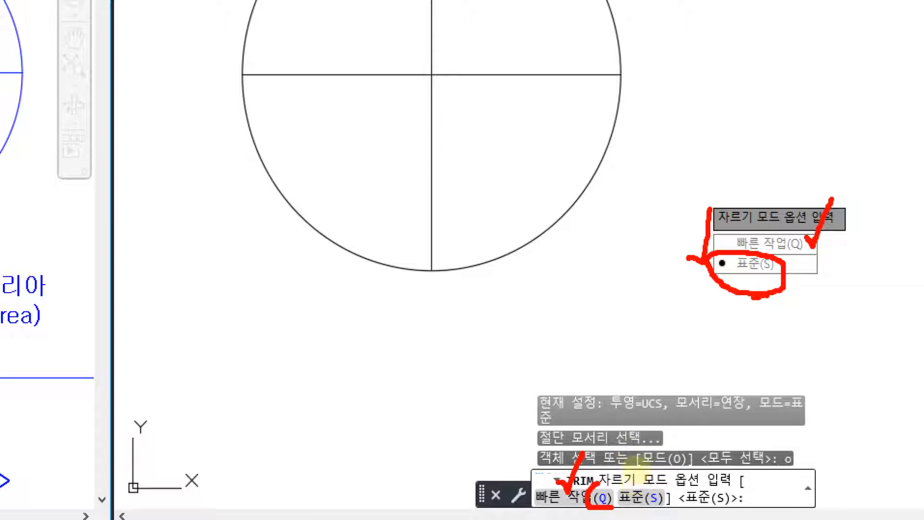
pyautogui.moveTo(458, 354)
pyautogui.mouseDown()
pyautogui.moveTo(423, 383)
pyautogui.moveTo(454, 358)
pyautogui.moveTo(481, 422)
pyautogui.mouseUp()
pyautogui.click(488, 424)
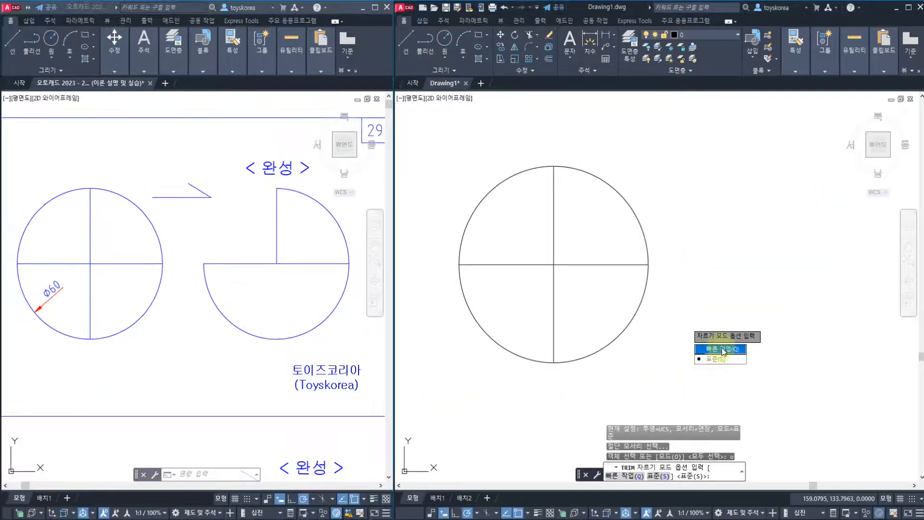
pyautogui.click(714, 353)
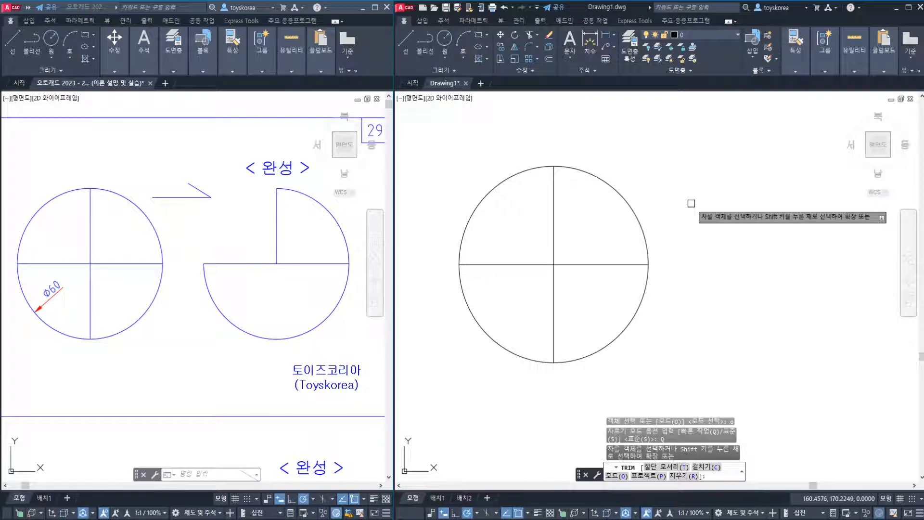
# Try trimming off the circle's upper-right arc and every segment of both crossing lines in Quick mode, and undo the trims
pyautogui.click(620, 197)
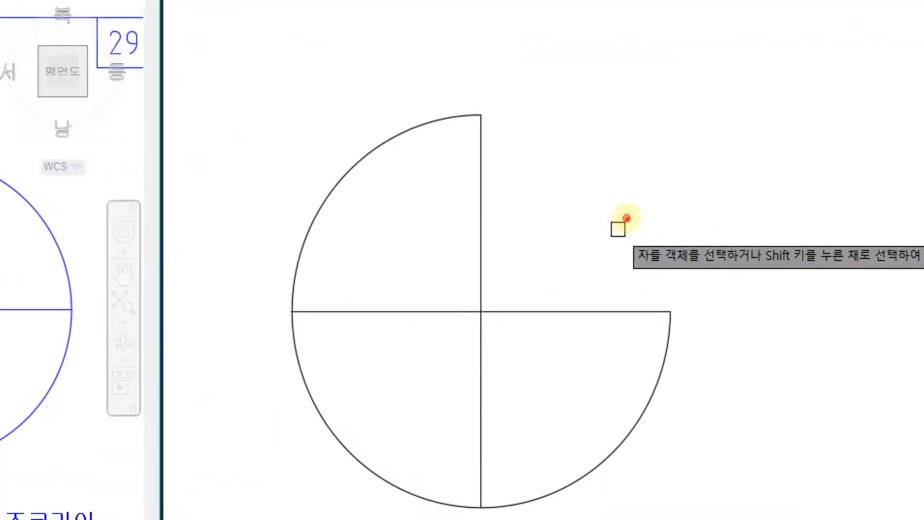
pyautogui.moveTo(481, 113)
pyautogui.mouseDown()
pyautogui.moveTo(646, 213)
pyautogui.moveTo(678, 304)
pyautogui.moveTo(661, 311)
pyautogui.moveTo(689, 312)
pyautogui.mouseUp()
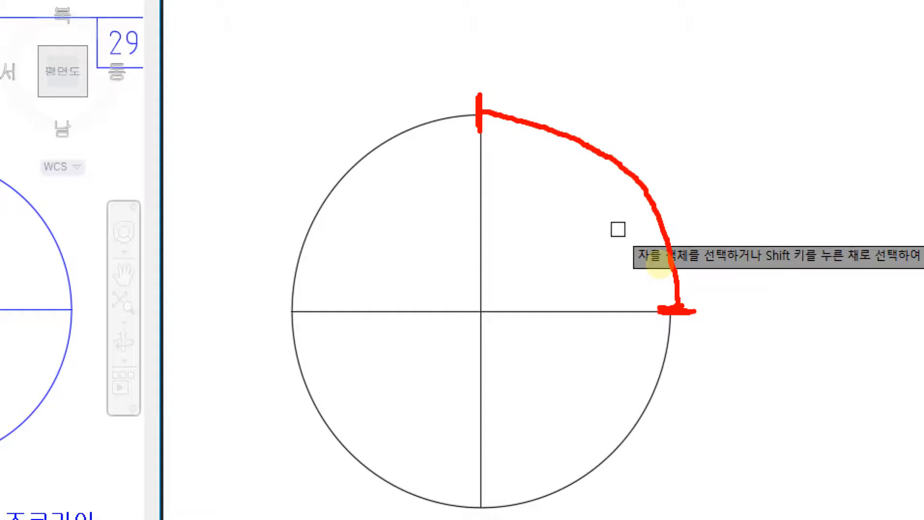
pyautogui.click(664, 270)
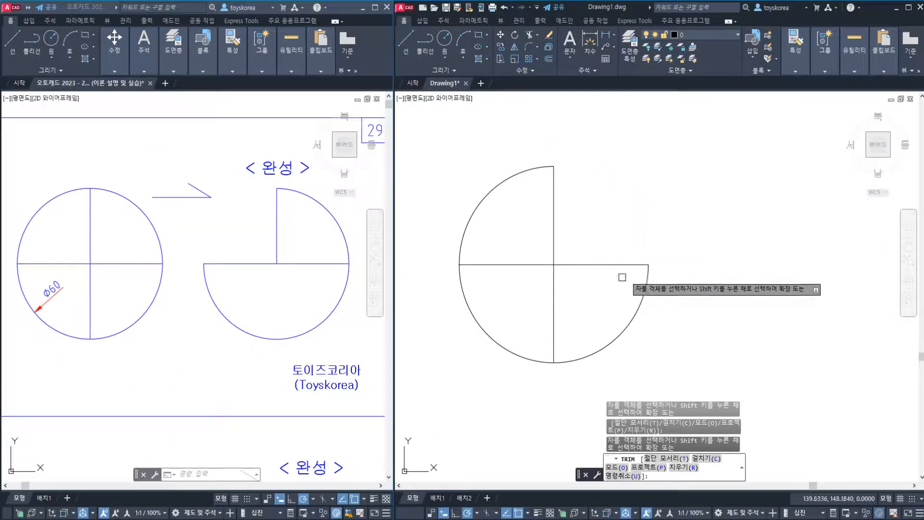
pyautogui.click(554, 316)
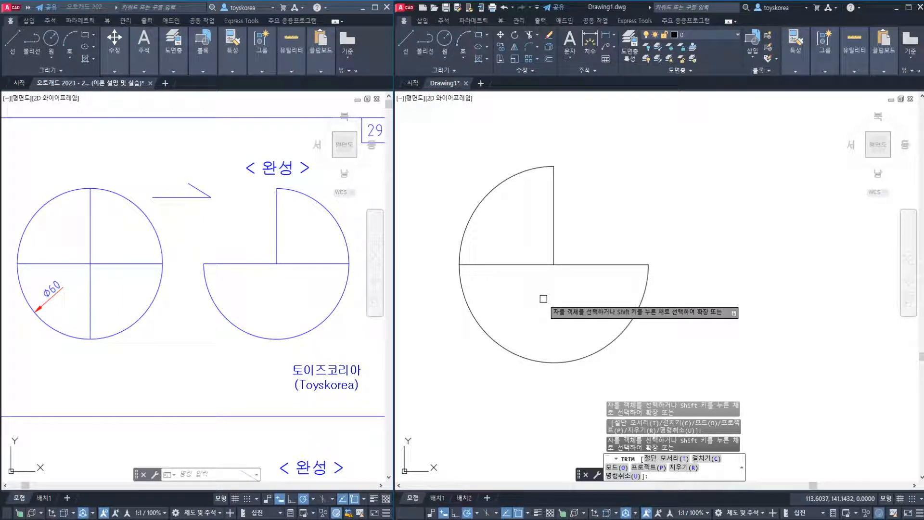
pyautogui.click(513, 264)
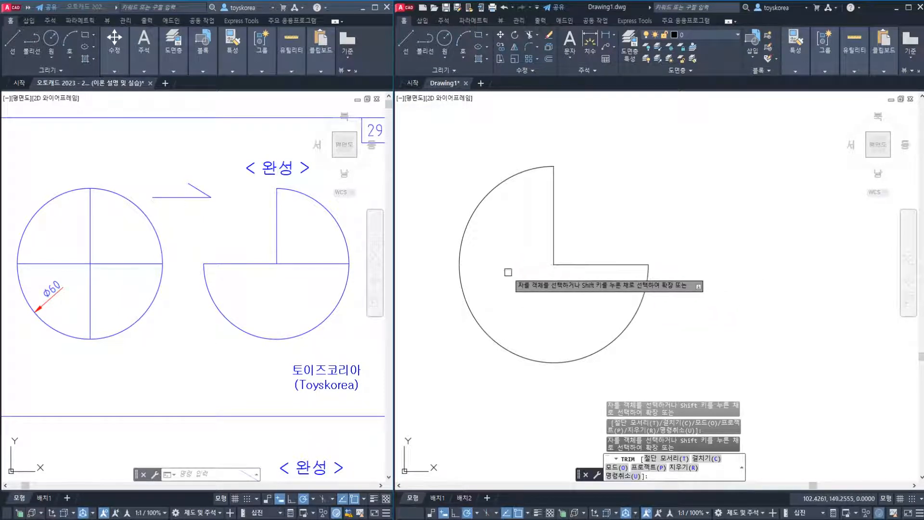
pyautogui.click(571, 263)
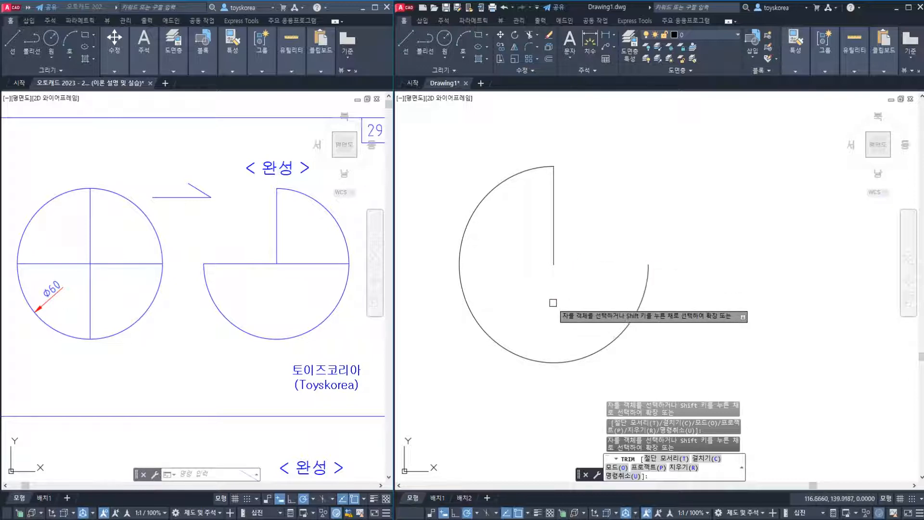
pyautogui.click(553, 260)
pyautogui.press('Escape')
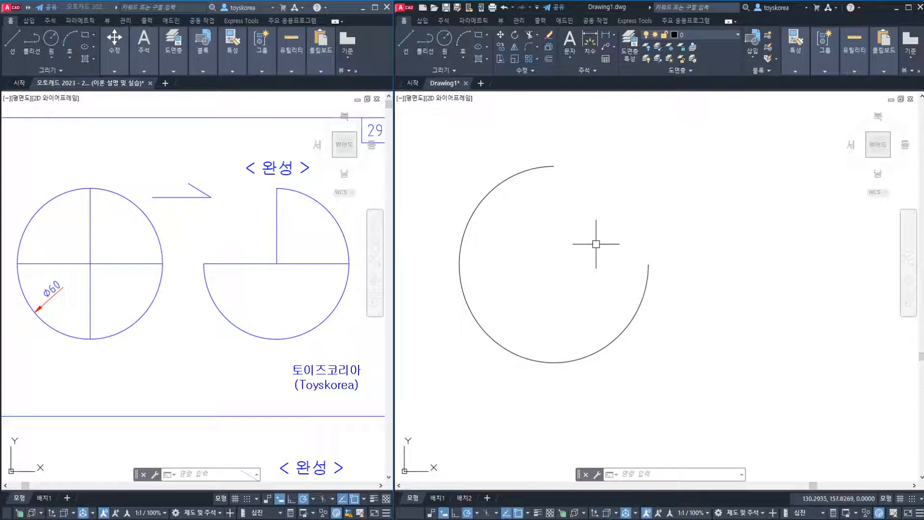
pyautogui.hotkey('ctrl', 'z')
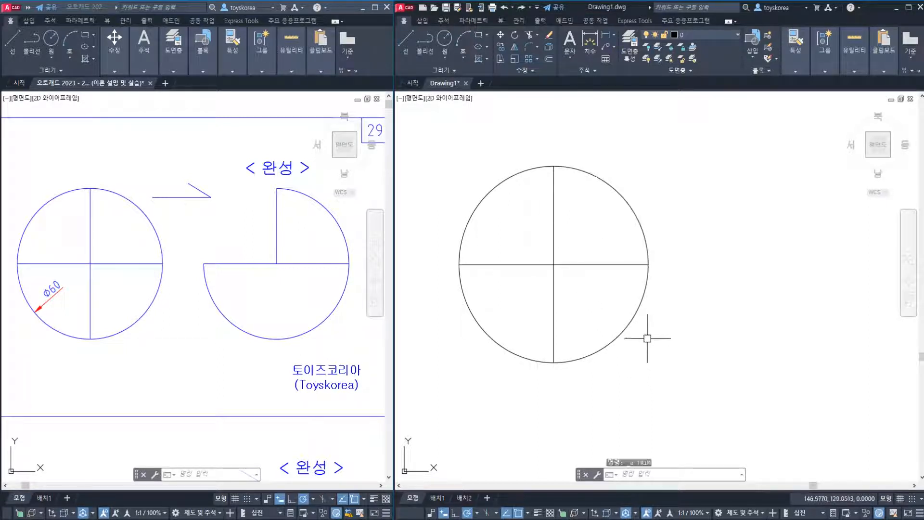
# Set the Trim mode to Standard (표준) and restart the command in that mode
pyautogui.press('Return')
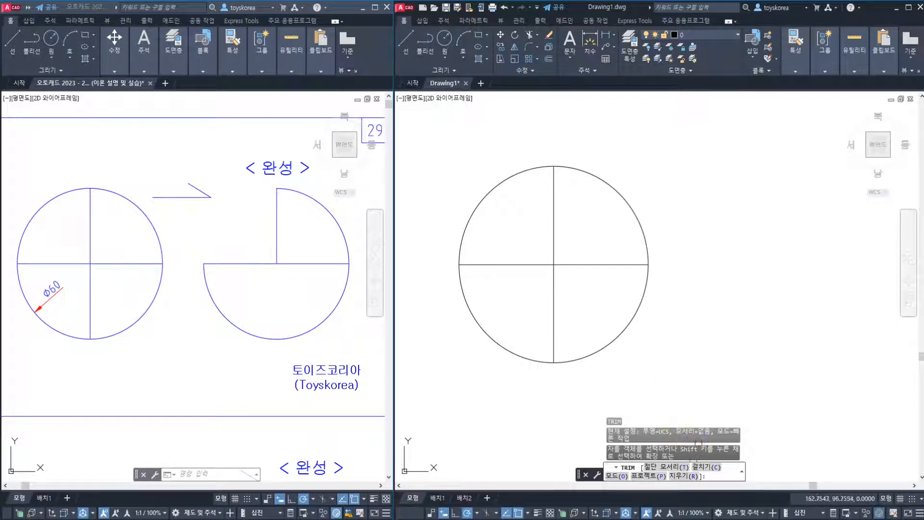
pyautogui.click(624, 475)
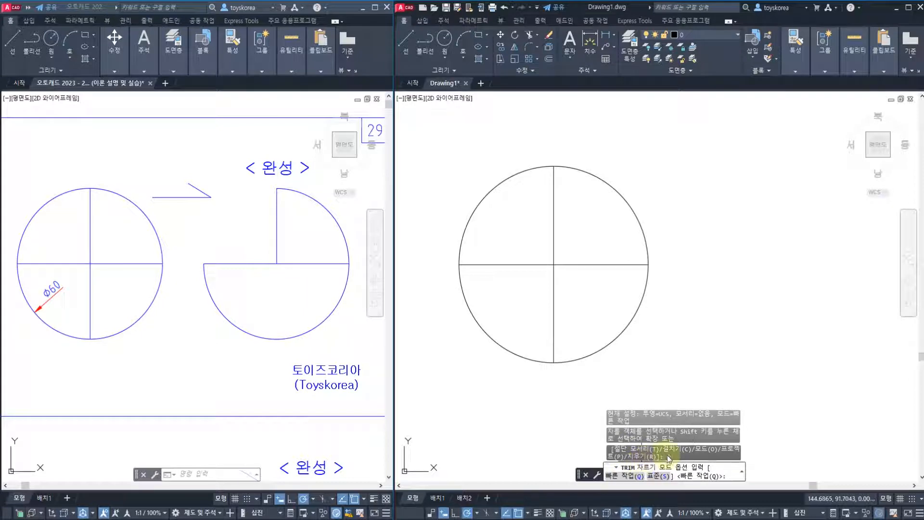
pyautogui.click(658, 475)
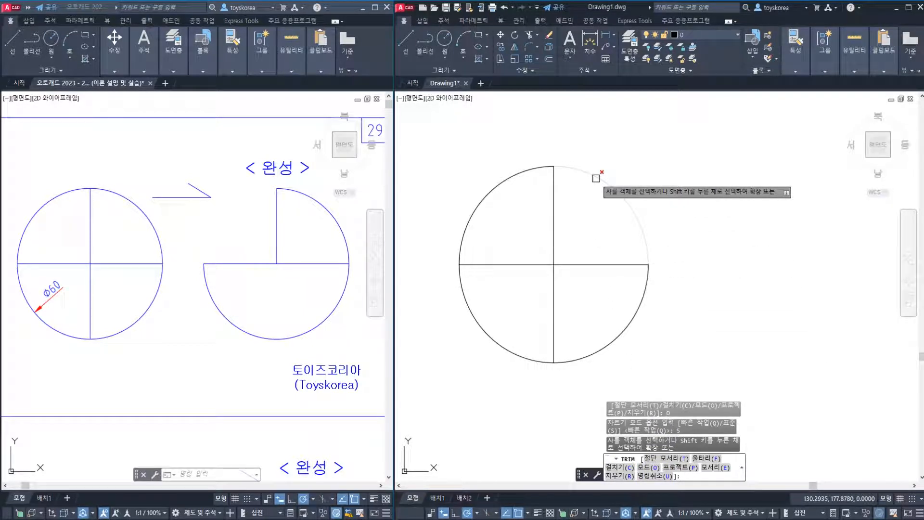
pyautogui.press('Escape')
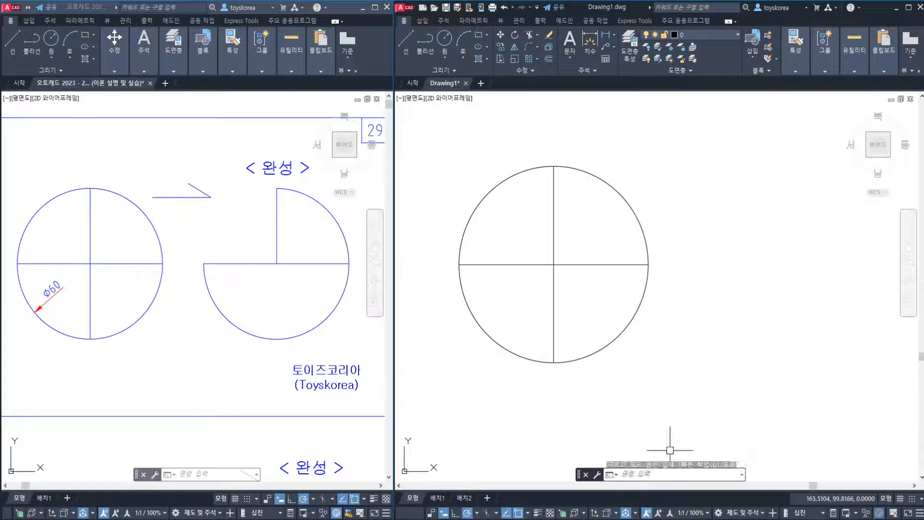
pyautogui.press('Escape')
pyautogui.press('Escape')
pyautogui.press('Return')
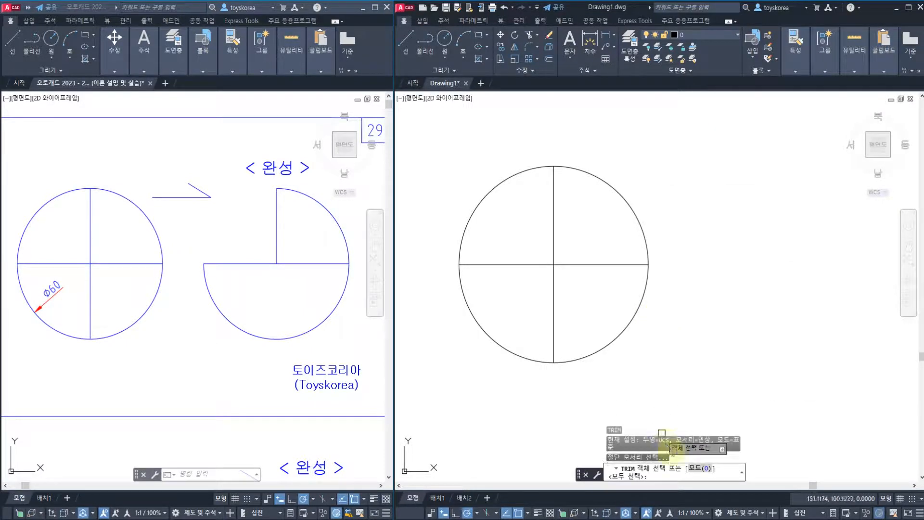
pyautogui.click(694, 471)
pyautogui.click(674, 475)
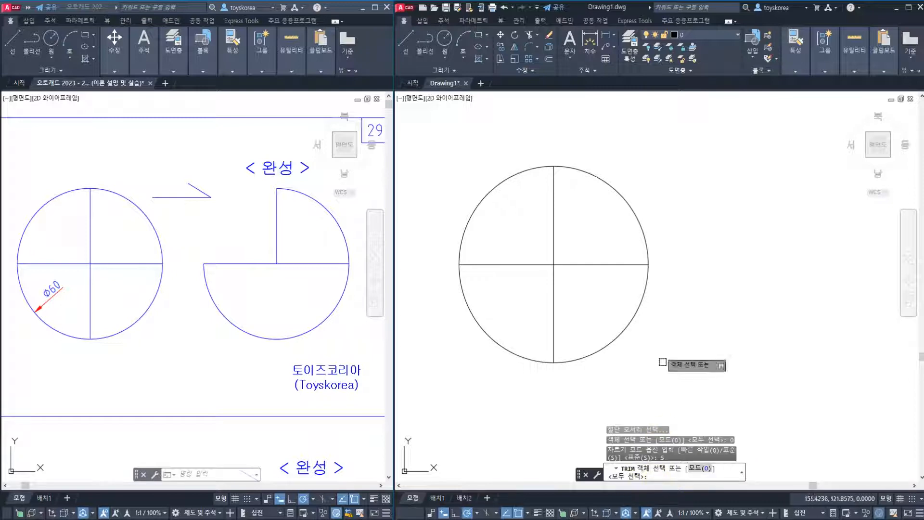
# Trim away the circle's upper-right arc, using the horizontal and vertical lines as cutting edges
pyautogui.click(616, 264)
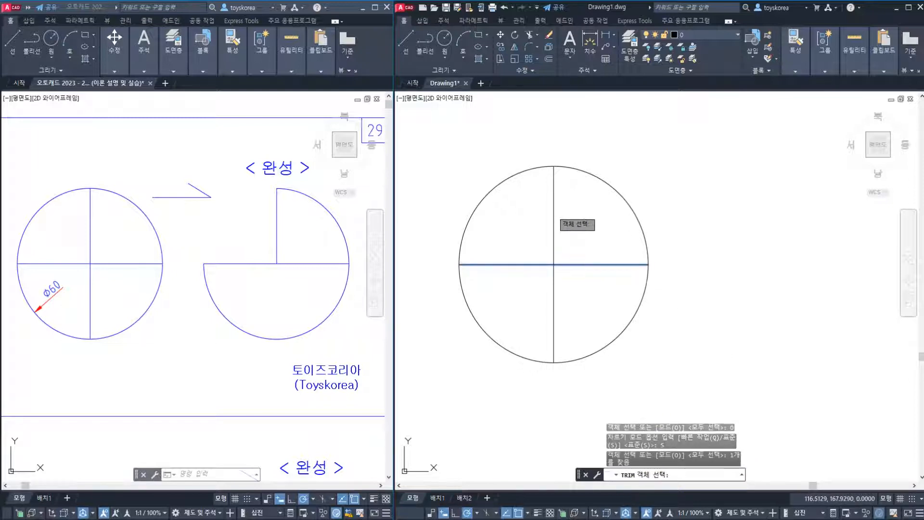
pyautogui.click(554, 213)
pyautogui.press('Return')
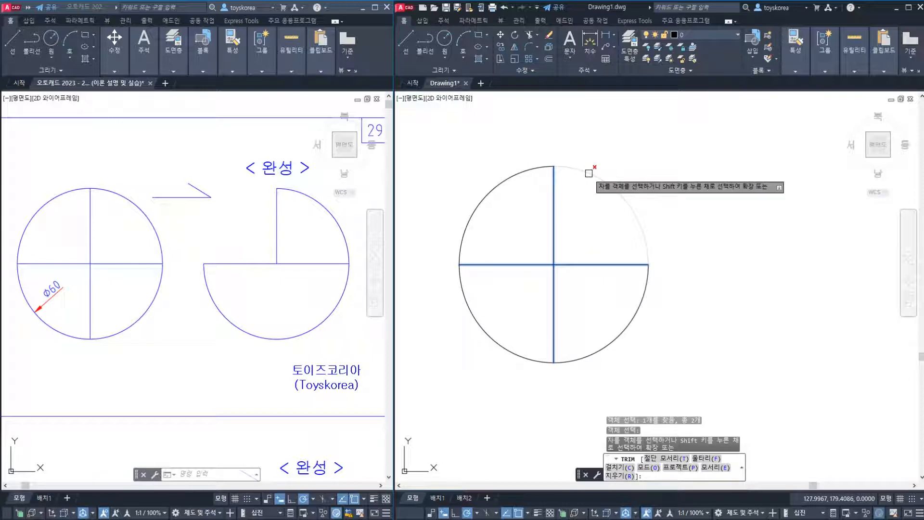
pyautogui.click(588, 173)
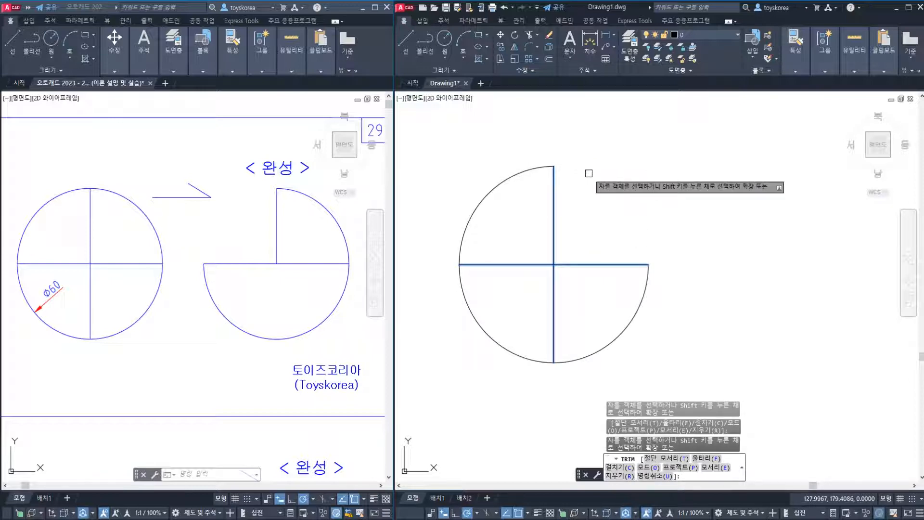
# Trim away the right half of the horizontal line and finish the Trim command
pyautogui.click(593, 265)
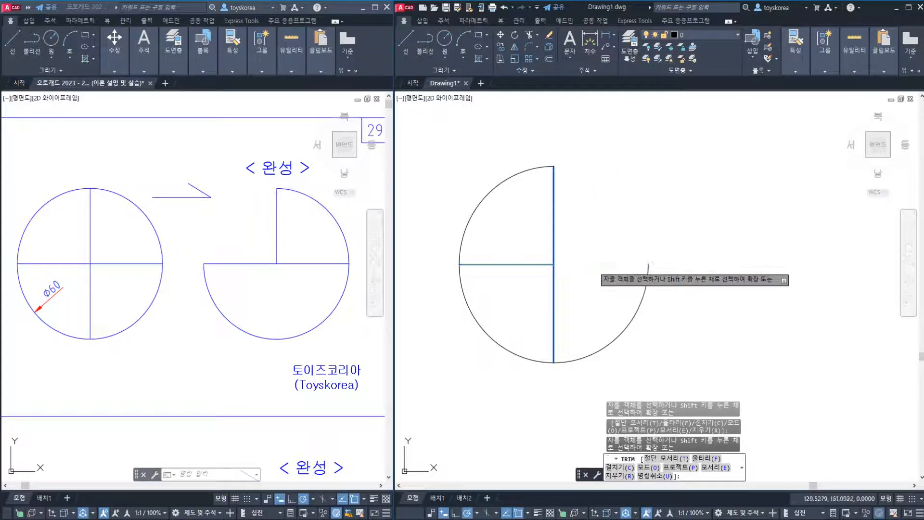
pyautogui.click(517, 265)
pyautogui.press('Escape')
pyautogui.press('Escape')
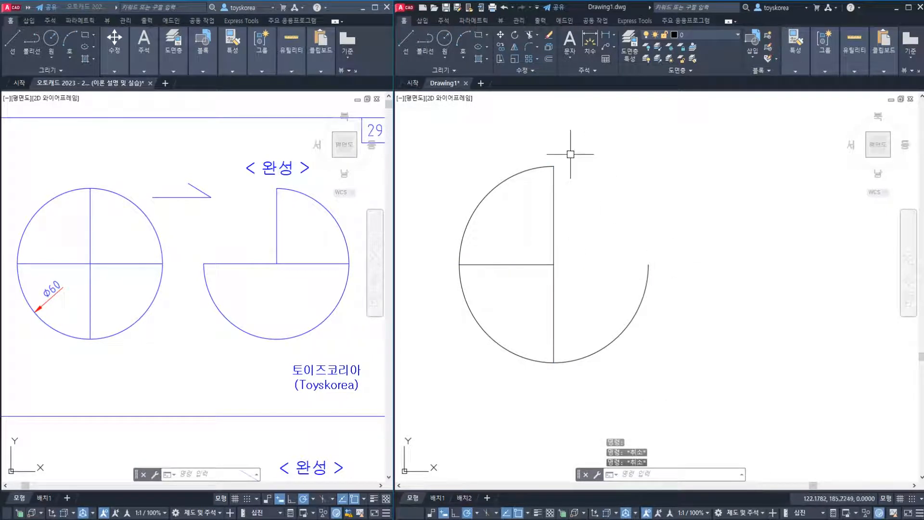
# Examine the extents of the horizontal line's left segment and the vertical line by selecting and deselecting each
pyautogui.click(516, 253)
pyautogui.click(504, 281)
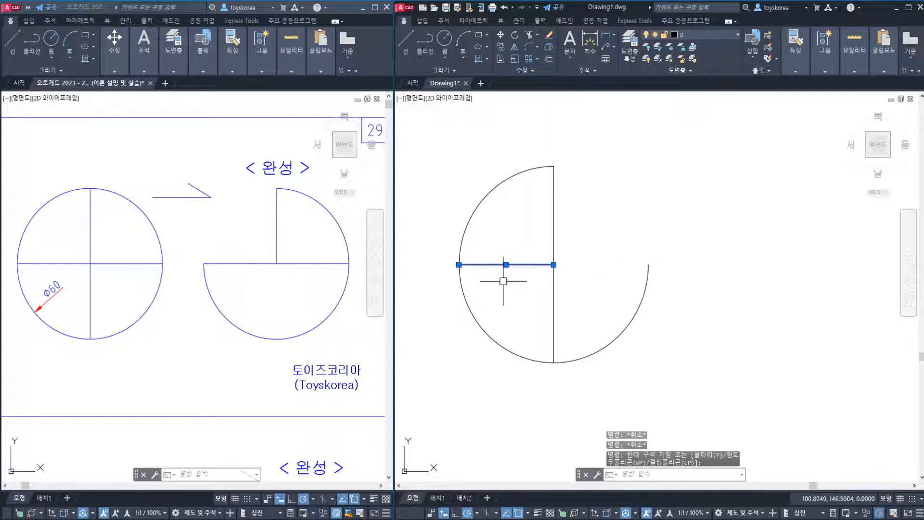
pyautogui.press('Escape')
pyautogui.click(519, 278)
pyautogui.click(498, 245)
pyautogui.press('Escape')
pyautogui.click(516, 241)
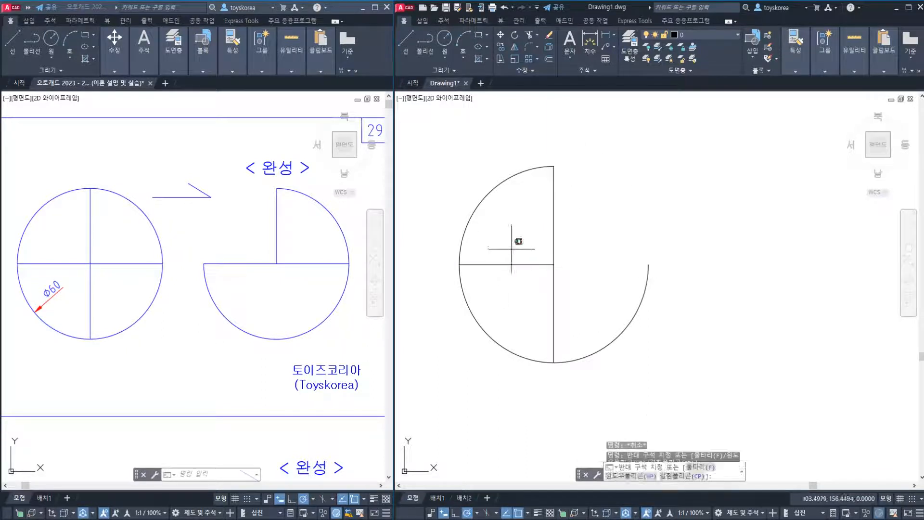
pyautogui.click(489, 270)
pyautogui.press('Escape')
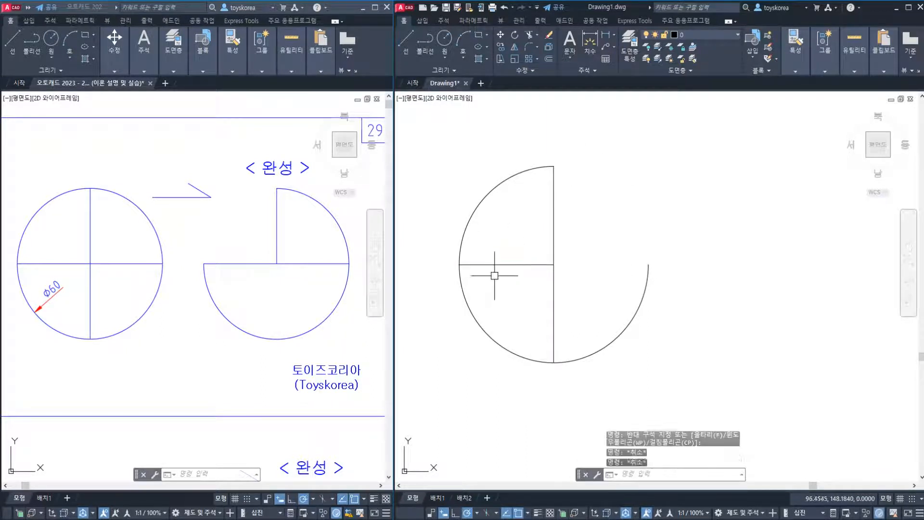
pyautogui.click(531, 264)
pyautogui.click(495, 244)
pyautogui.press('Escape')
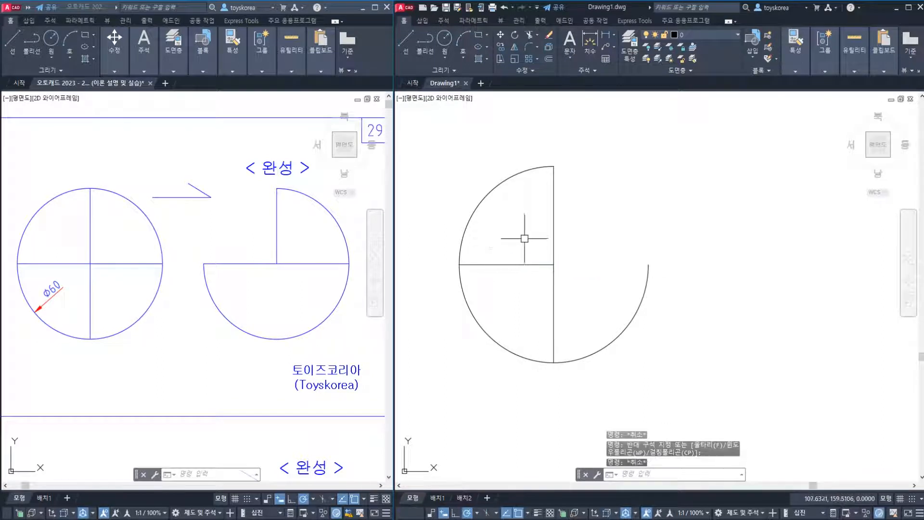
pyautogui.press('Escape')
pyautogui.press('Escape')
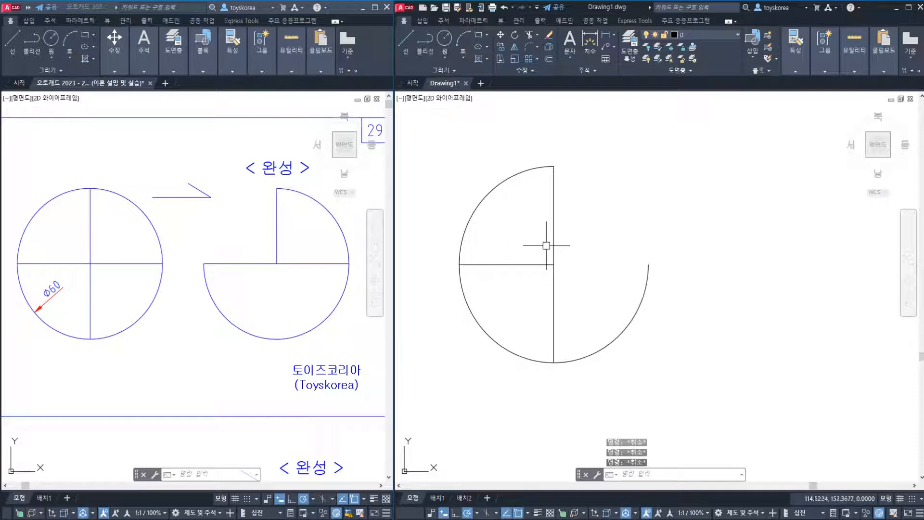
pyautogui.click(554, 212)
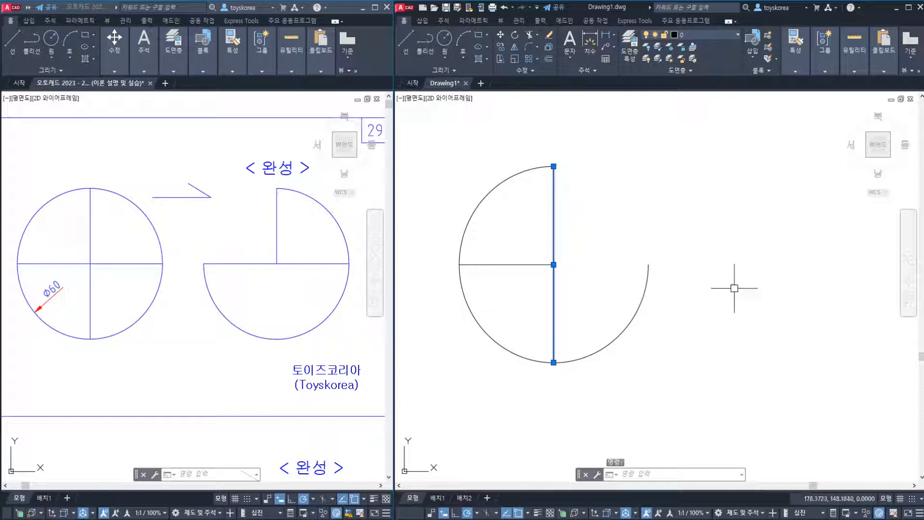
pyautogui.press('Escape')
pyautogui.press('Escape')
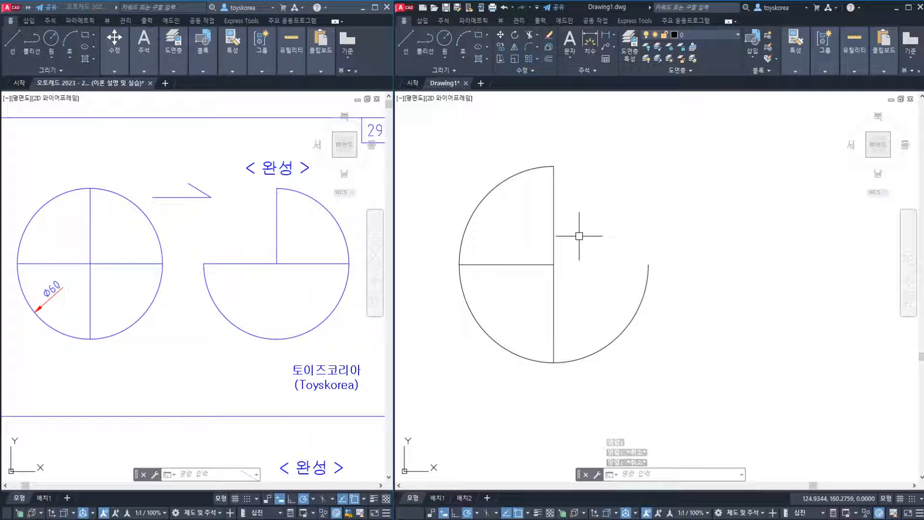
pyautogui.click(266, 517)
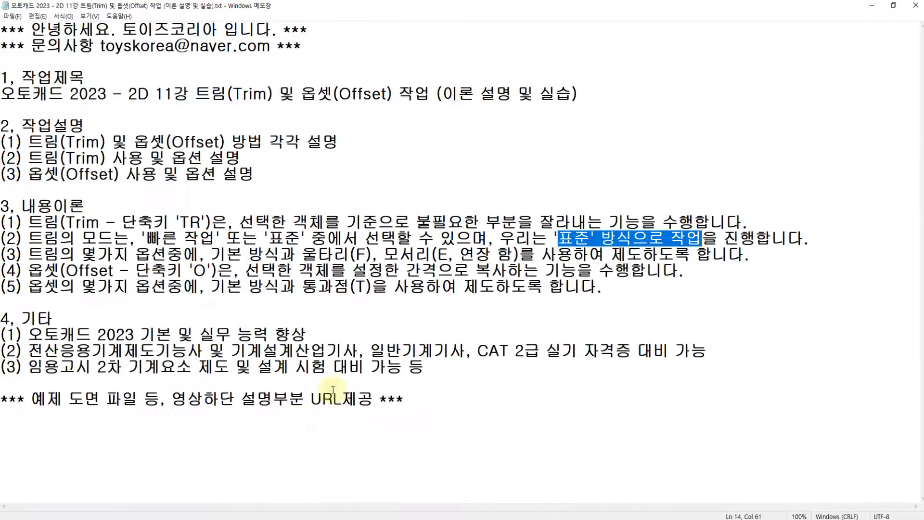
pyautogui.click(463, 517)
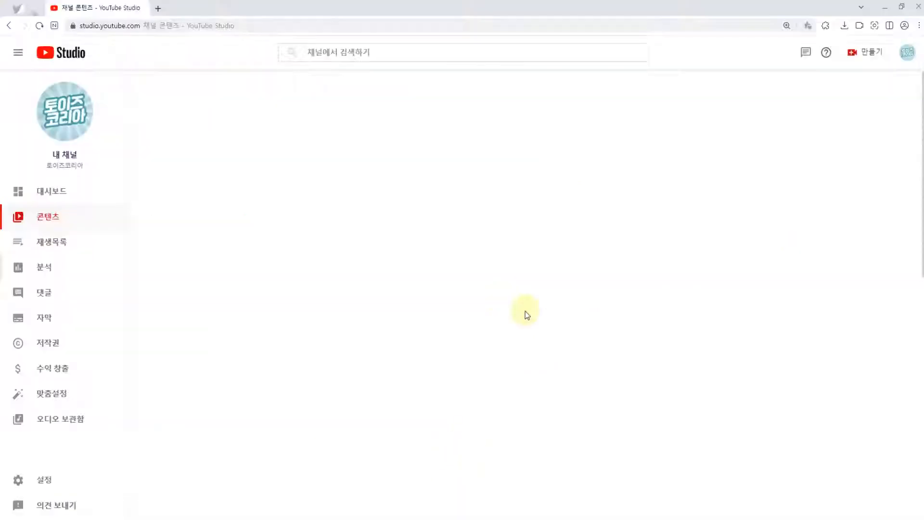
pyautogui.click(357, 517)
pyautogui.click(318, 517)
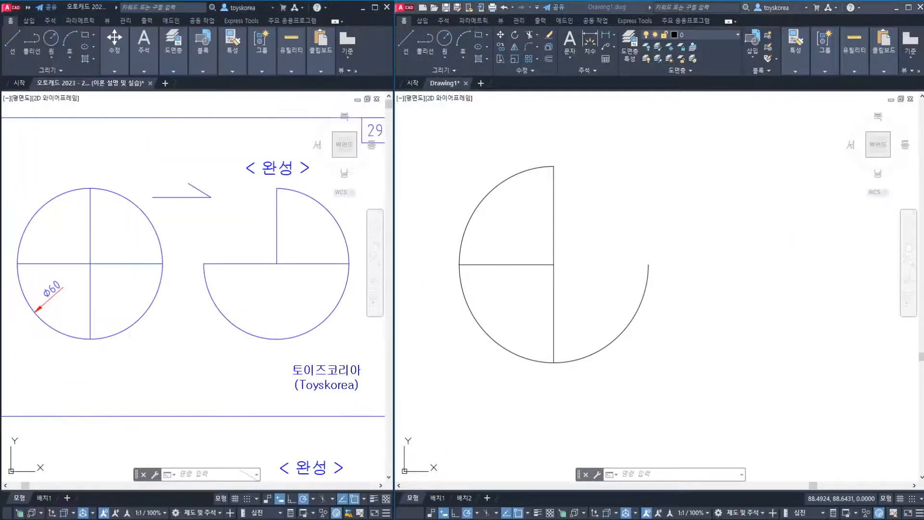
# Undo the recent trims on the circle and the horizontal line
pyautogui.click(583, 177)
pyautogui.write('u')
pyautogui.press('Return')
pyautogui.write('u')
pyautogui.press('Return')
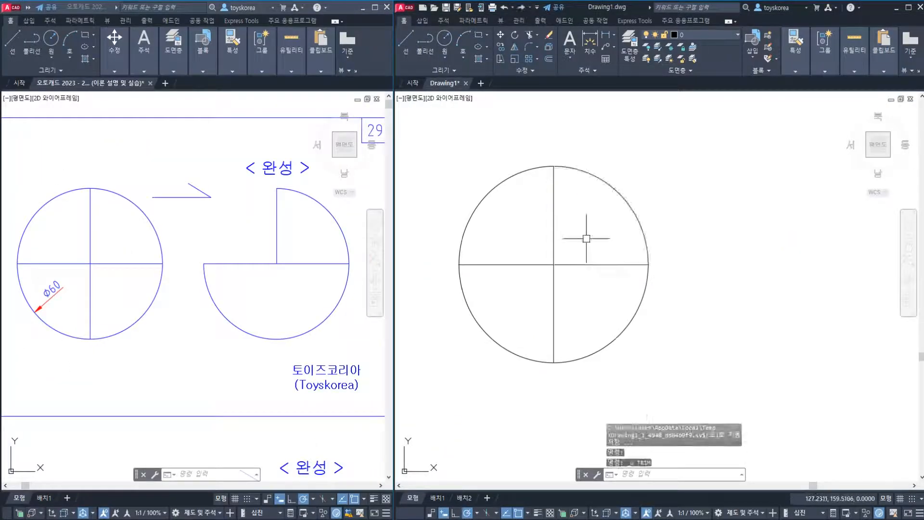
pyautogui.press('Escape')
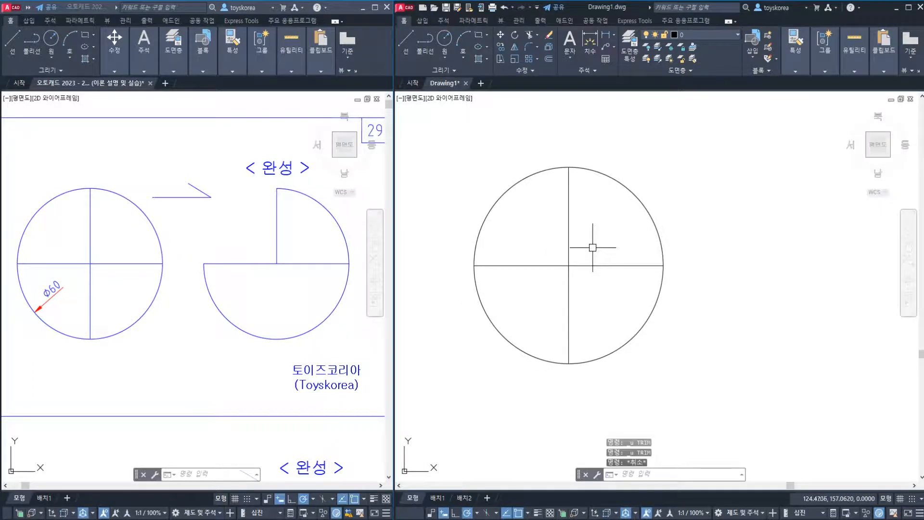
# Start the Trim command and set its mode option to Standard (표준)
pyautogui.write('tr')
pyautogui.press('Return')
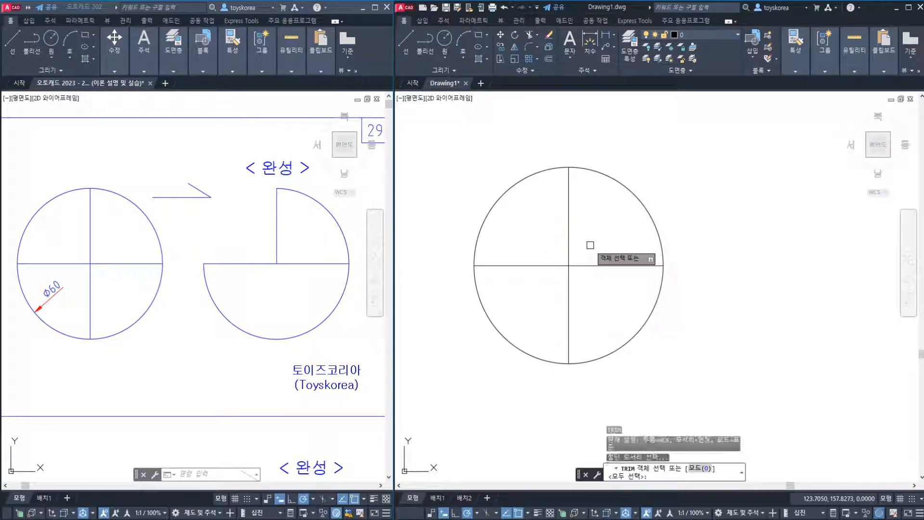
pyautogui.click(696, 469)
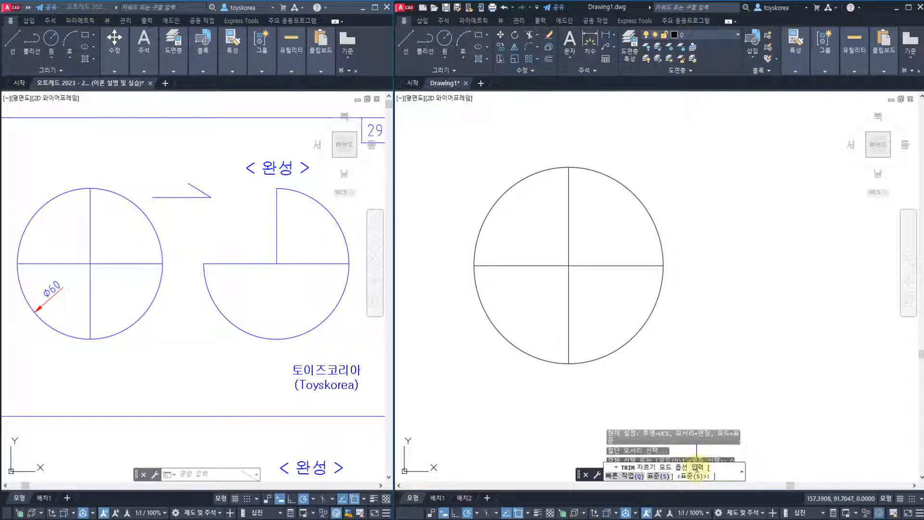
pyautogui.click(655, 476)
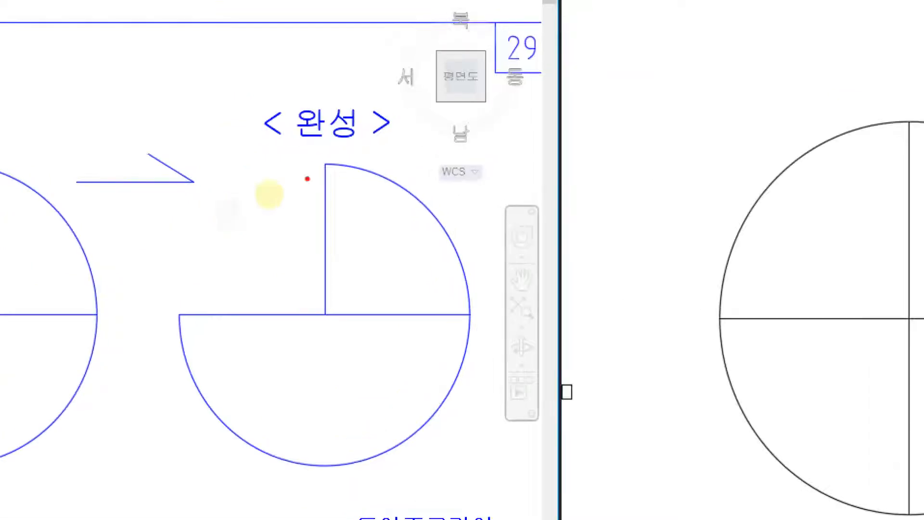
pyautogui.moveTo(328, 164)
pyautogui.mouseDown()
pyautogui.moveTo(244, 201)
pyautogui.moveTo(180, 258)
pyautogui.moveTo(174, 317)
pyautogui.mouseUp()
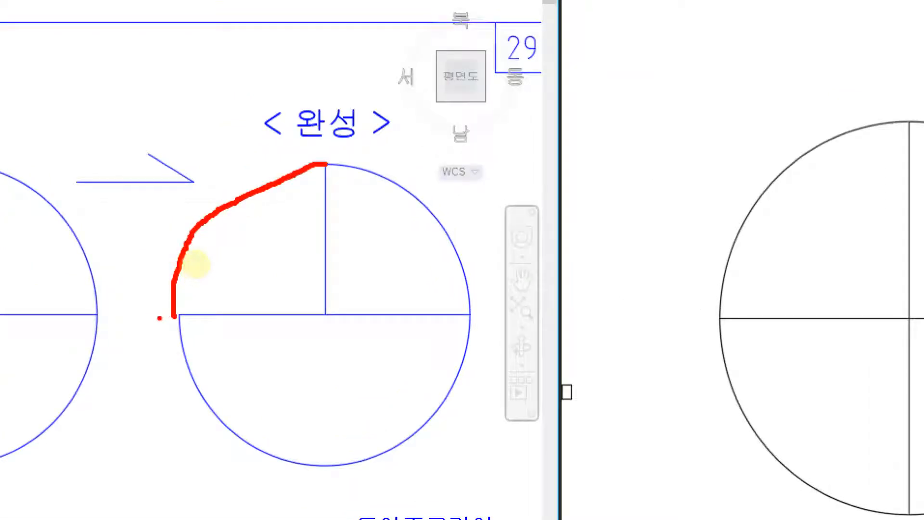
pyautogui.moveTo(216, 279)
pyautogui.mouseDown()
pyautogui.moveTo(171, 266)
pyautogui.moveTo(197, 283)
pyautogui.mouseUp()
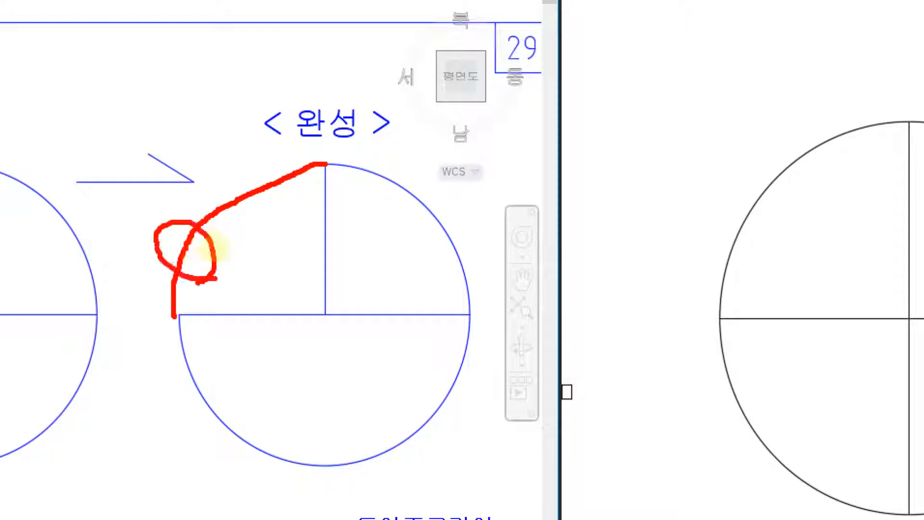
pyautogui.moveTo(326, 111); pyautogui.dragTo(316, 382)
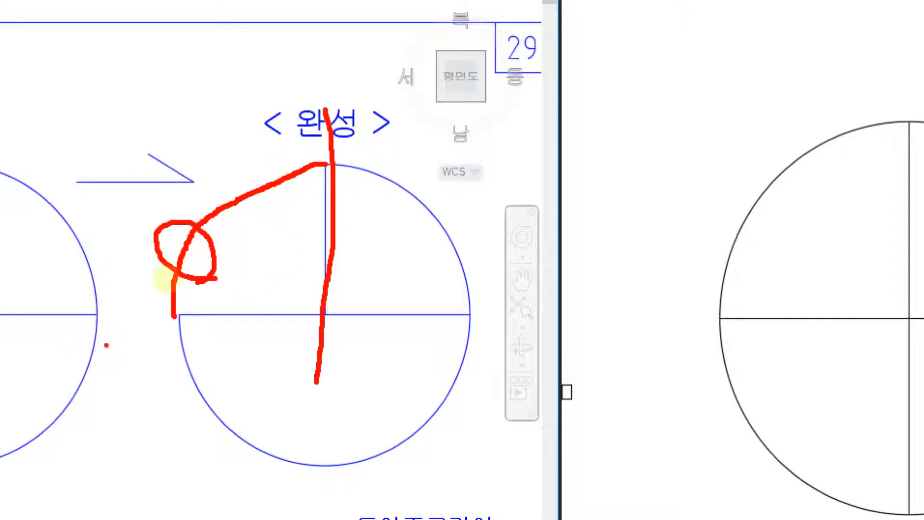
pyautogui.moveTo(98, 314)
pyautogui.mouseDown()
pyautogui.moveTo(171, 324)
pyautogui.moveTo(381, 320)
pyautogui.mouseUp()
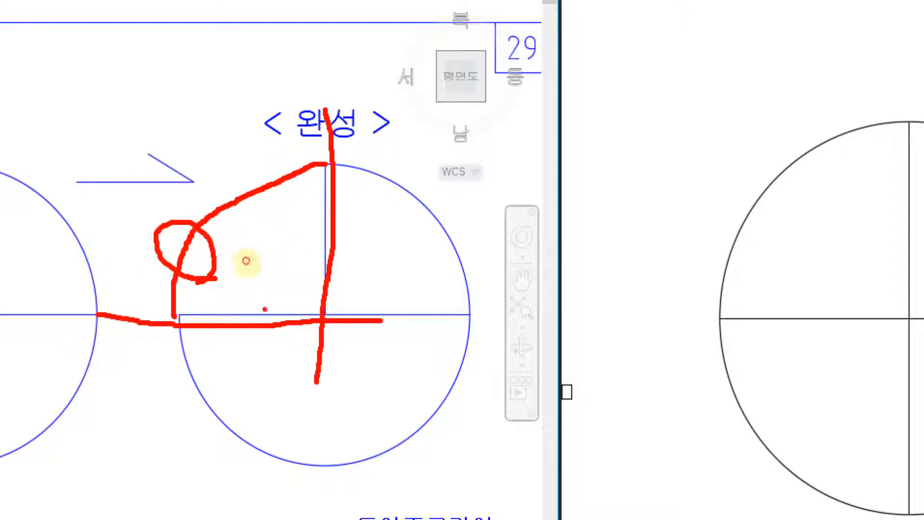
pyautogui.moveTo(265, 308); pyautogui.dragTo(268, 343)
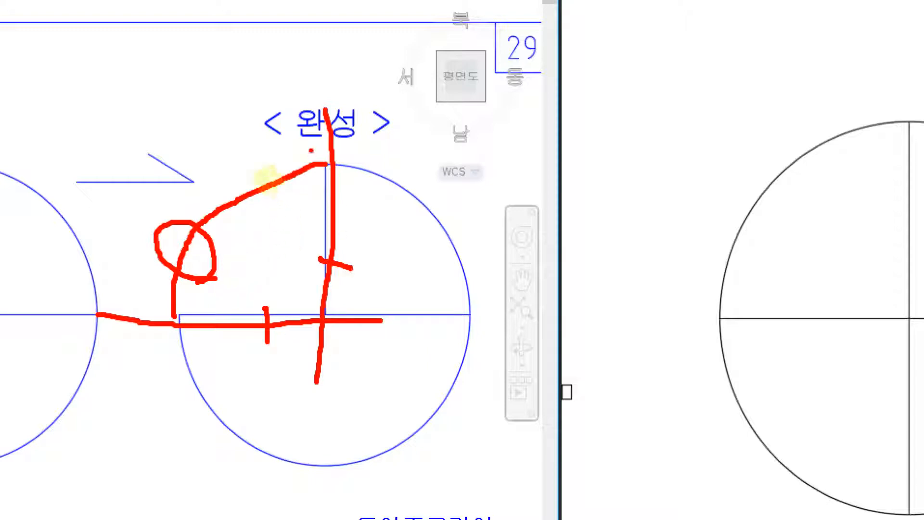
pyautogui.moveTo(296, 142)
pyautogui.mouseDown()
pyautogui.moveTo(289, 207)
pyautogui.moveTo(270, 164)
pyautogui.moveTo(284, 187)
pyautogui.mouseUp()
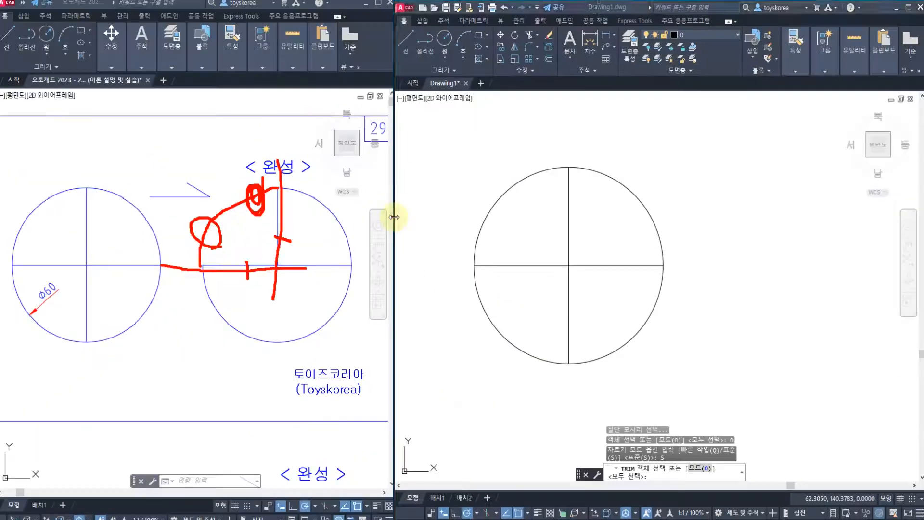
pyautogui.press('Escape')
pyautogui.press('Escape')
pyautogui.press('Escape')
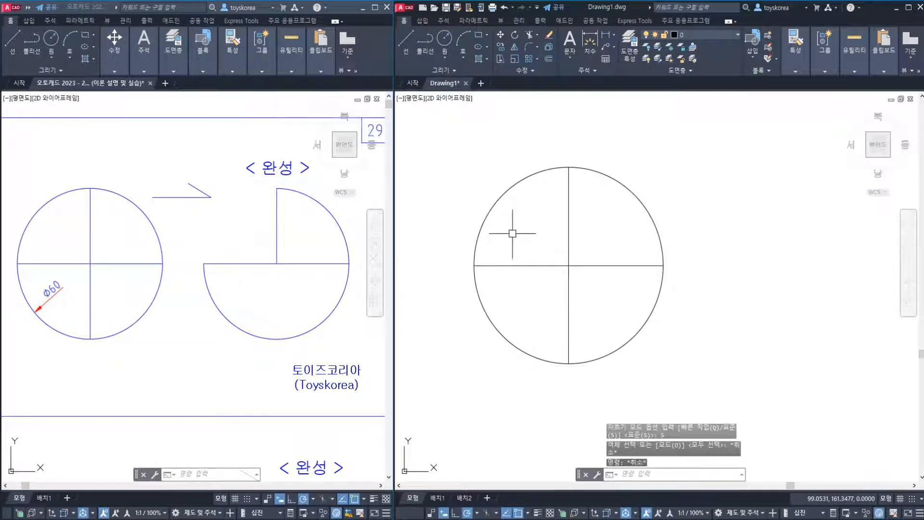
# Trim away the circle's upper-left arc, using the vertical and horizontal lines as cutting edges
pyautogui.press('space')
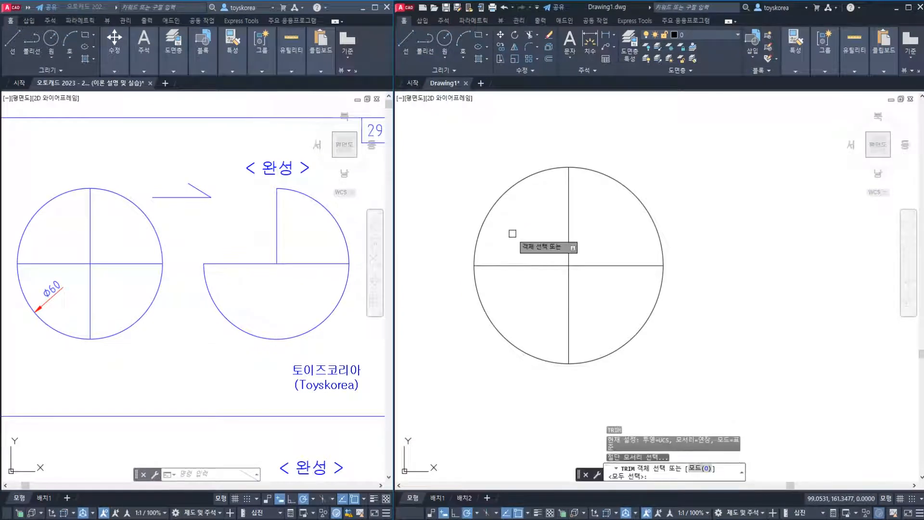
pyautogui.click(569, 226)
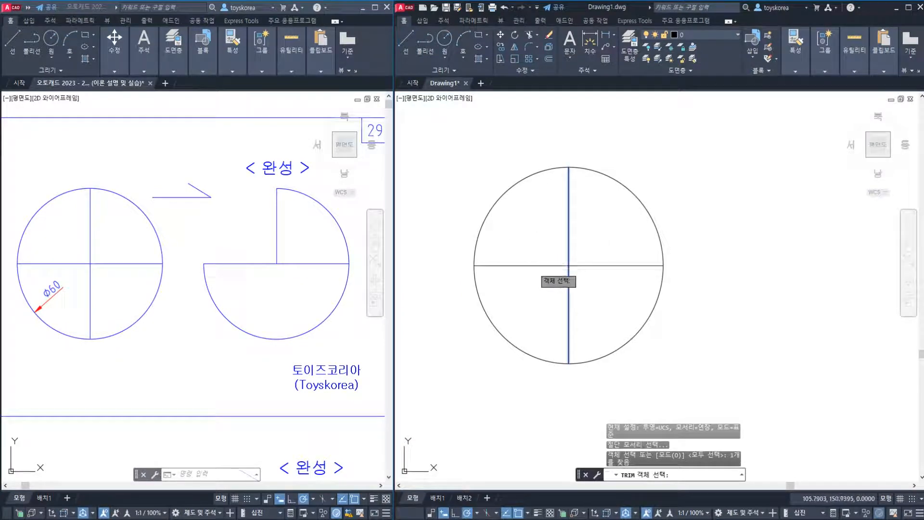
pyautogui.click(539, 265)
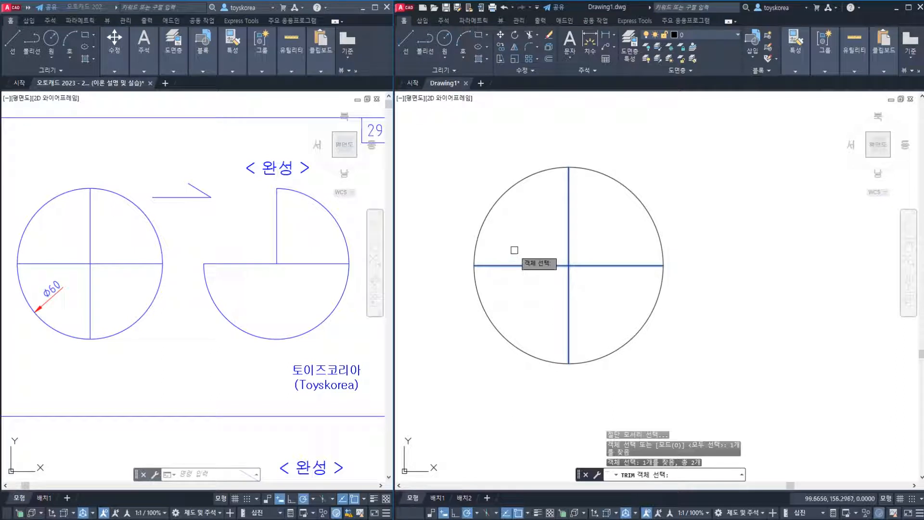
pyautogui.press('space')
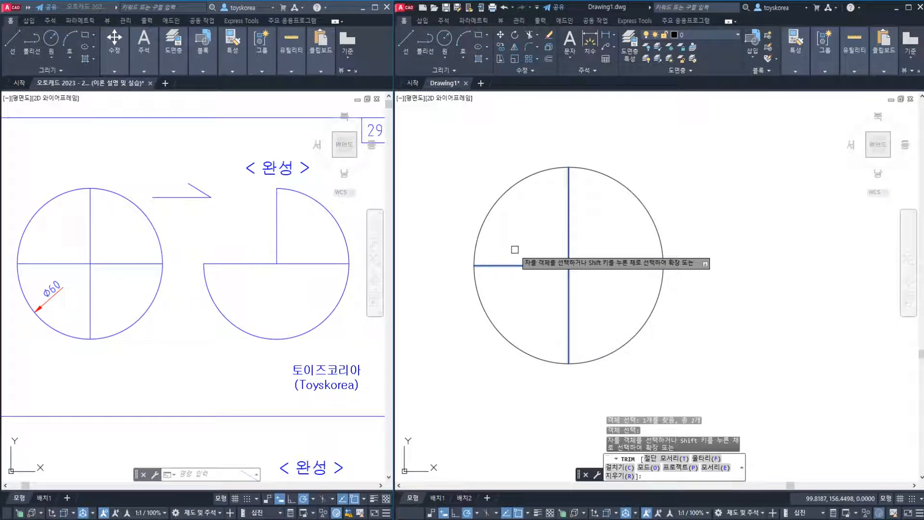
pyautogui.click(503, 194)
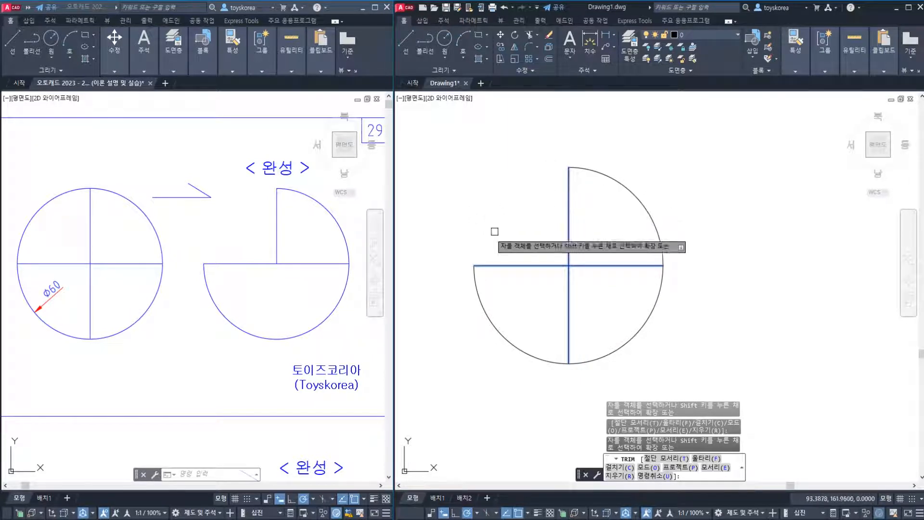
pyautogui.press('Escape')
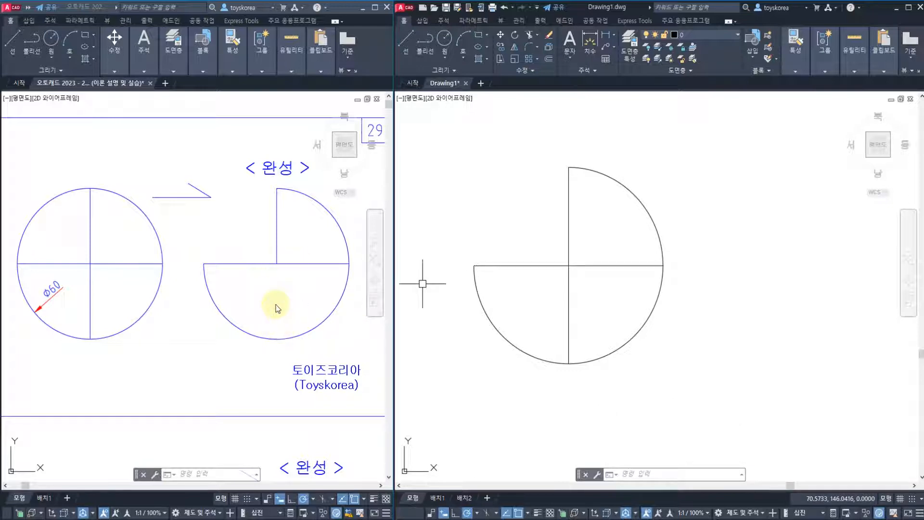
pyautogui.click(593, 266)
pyautogui.press('Escape')
pyautogui.press('Escape')
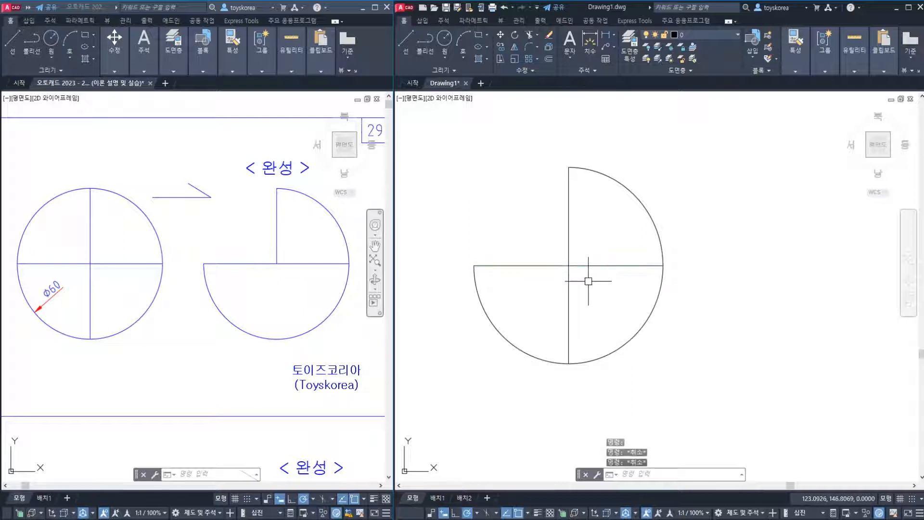
pyautogui.write('TR')
pyautogui.press('Return')
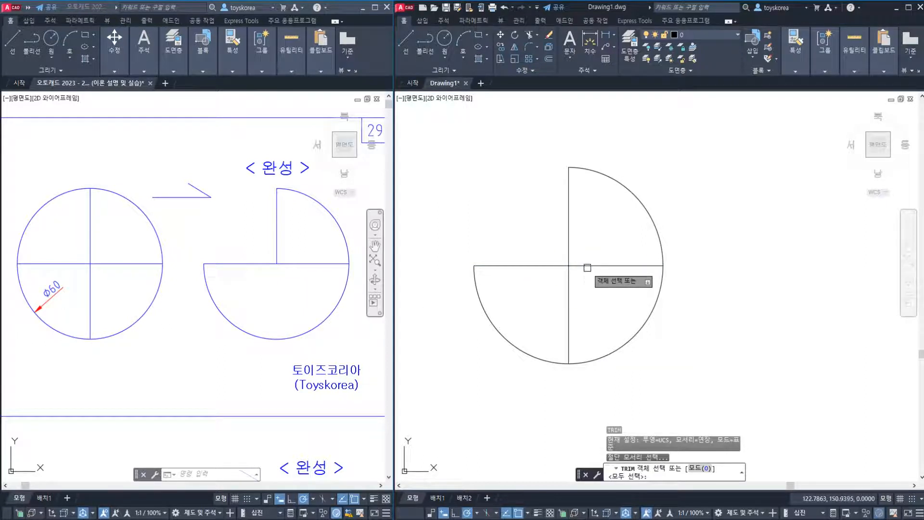
pyautogui.click(588, 268)
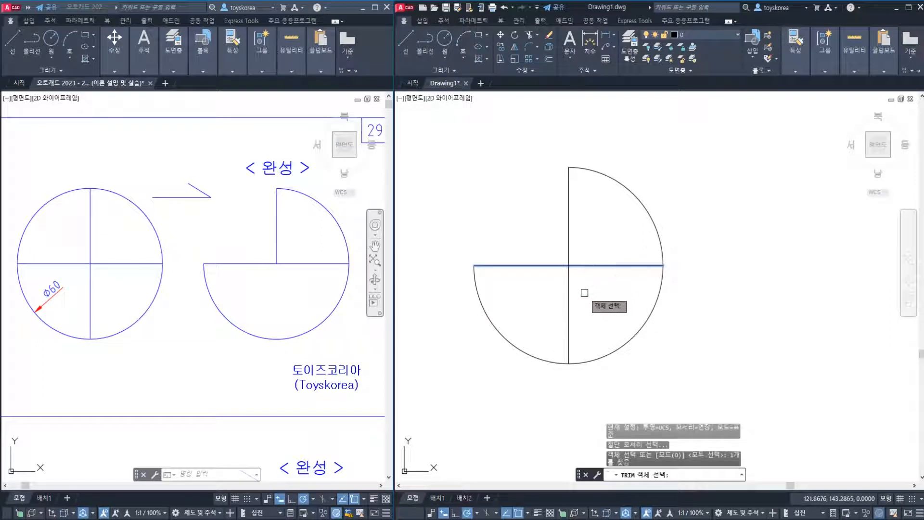
pyautogui.press('Return')
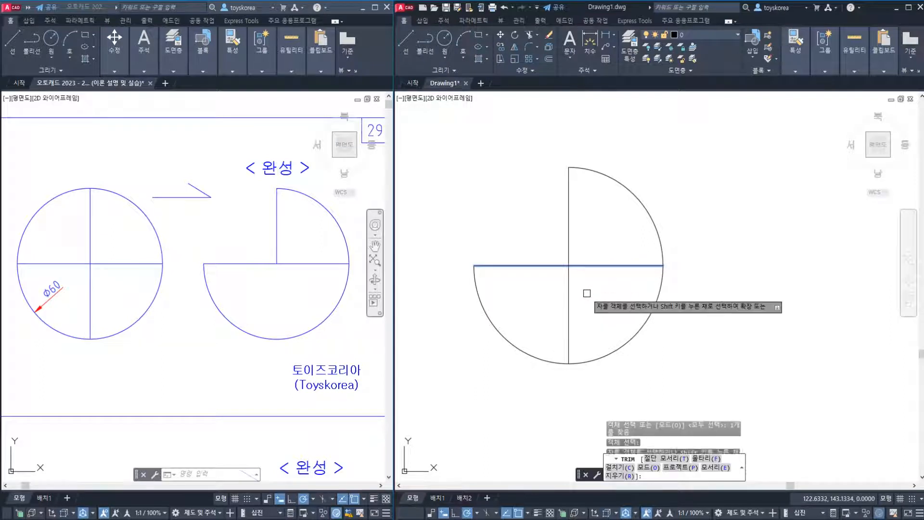
pyautogui.press('Escape')
pyautogui.press('Escape')
pyautogui.press('Escape')
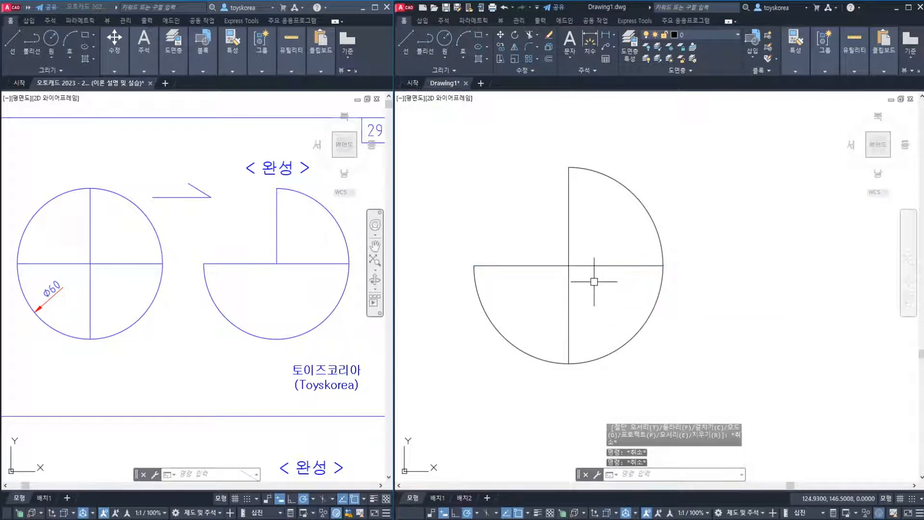
# Trim away the vertical line's lower half, using the horizontal line as the cutting edge
pyautogui.write('tr')
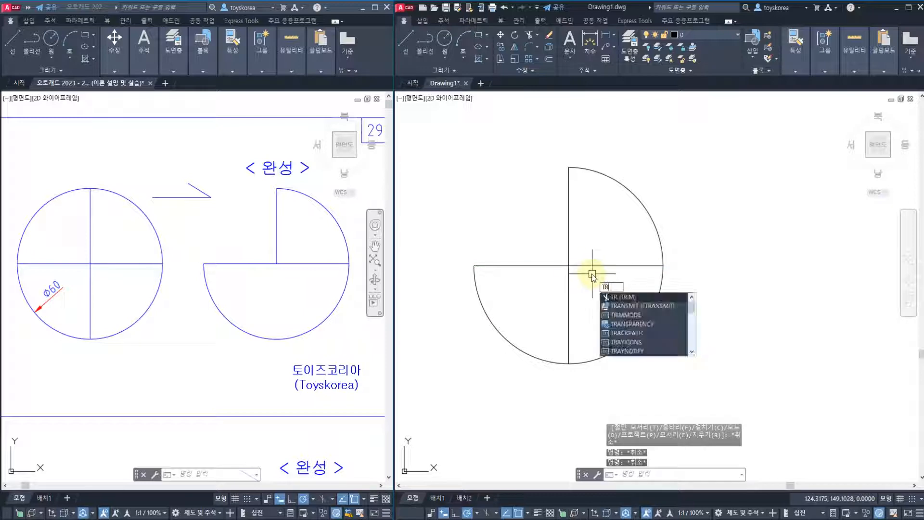
pyautogui.press('Return')
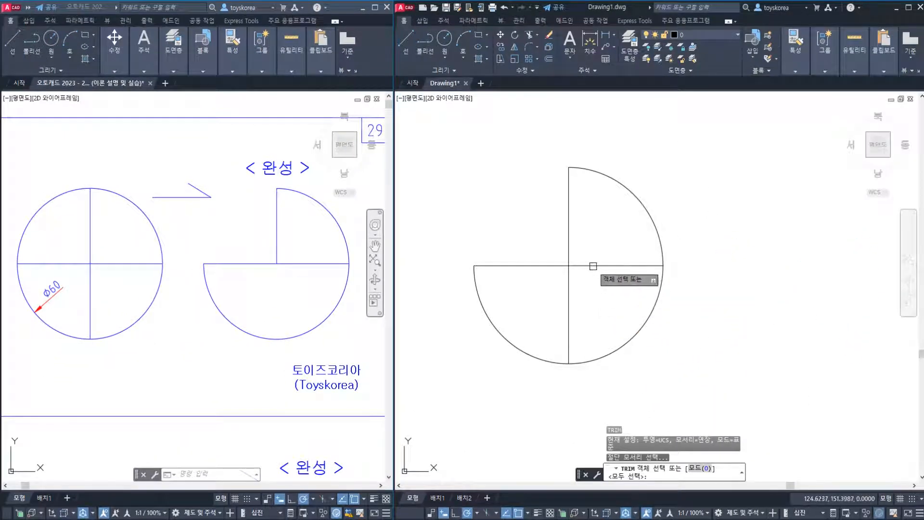
pyautogui.click(591, 265)
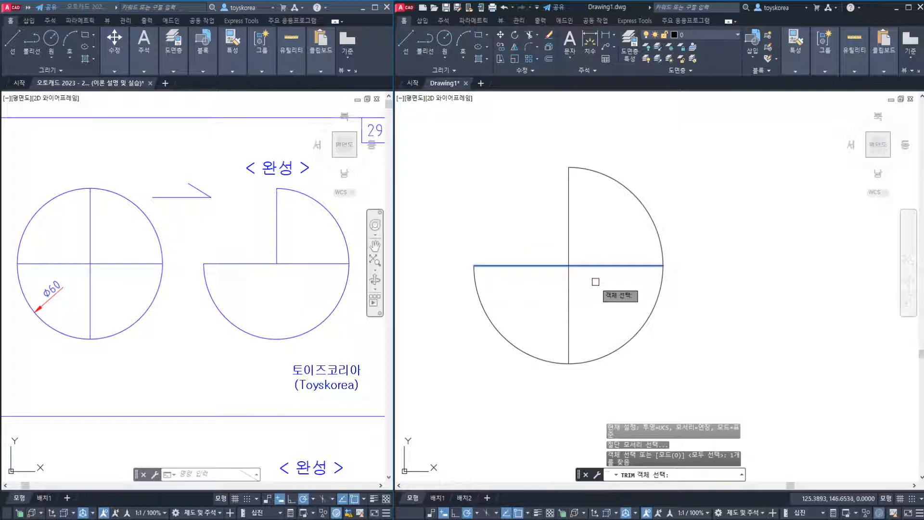
pyautogui.press('Return')
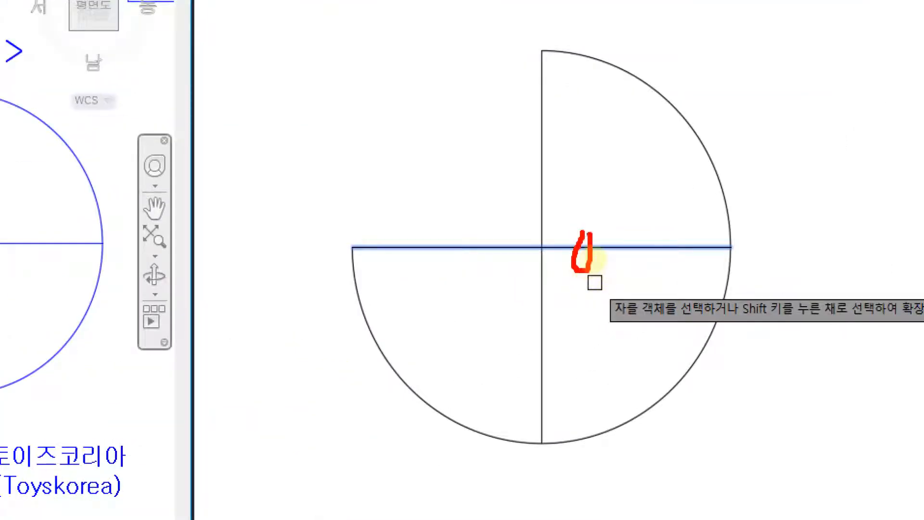
pyautogui.moveTo(604, 257); pyautogui.dragTo(595, 267)
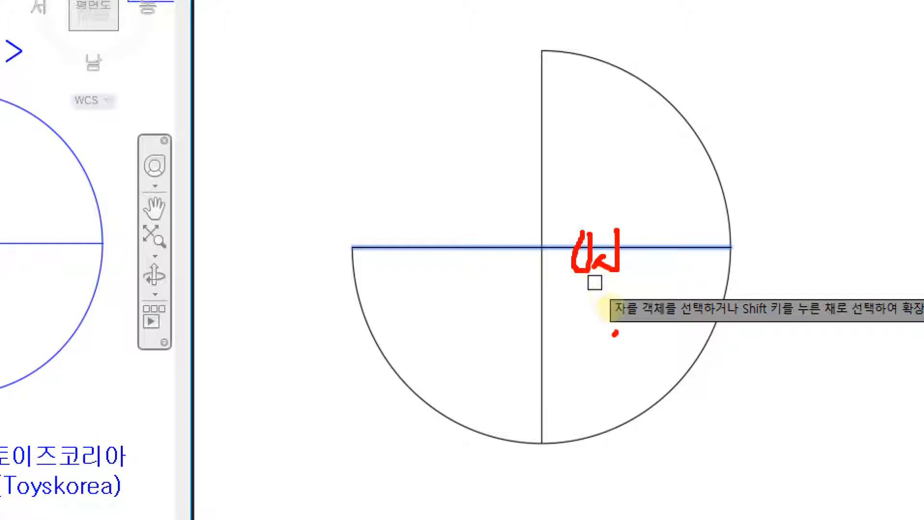
pyautogui.moveTo(615, 333)
pyautogui.mouseDown()
pyautogui.moveTo(801, 317)
pyautogui.moveTo(909, 328)
pyautogui.mouseUp()
pyautogui.click(688, 274)
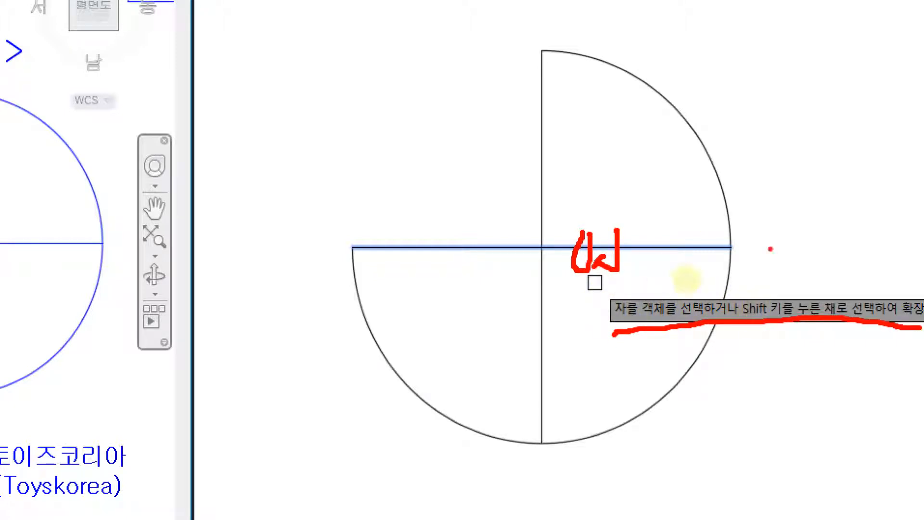
pyautogui.moveTo(591, 325)
pyautogui.mouseDown()
pyautogui.moveTo(661, 284)
pyautogui.moveTo(613, 339)
pyautogui.mouseUp()
pyautogui.press('Escape')
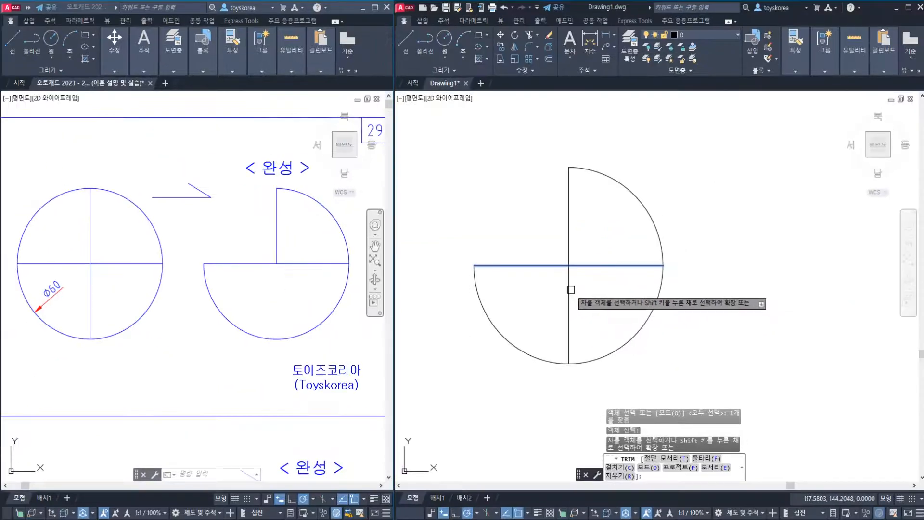
pyautogui.click(569, 288)
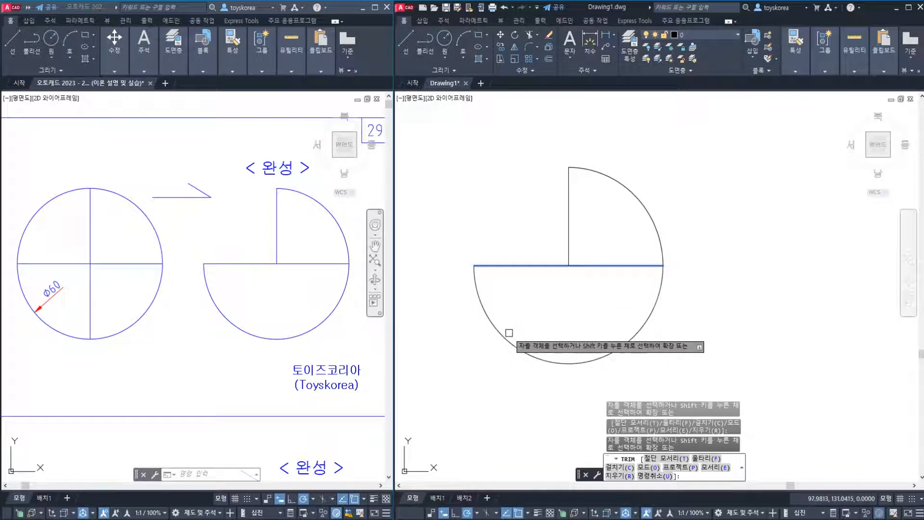
pyautogui.press('Escape')
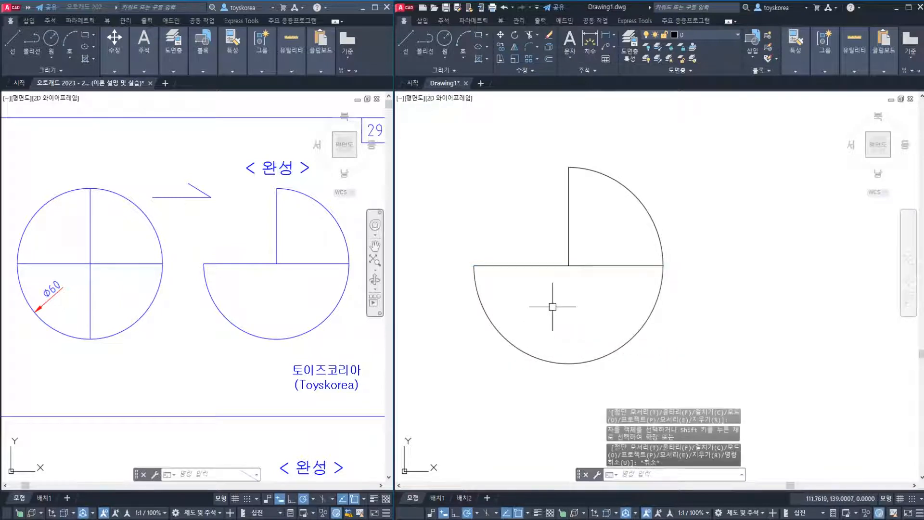
# Undo the recent trims on the circle and the vertical line
pyautogui.hotkey('ctrl', 'z')
pyautogui.hotkey('ctrl', 'z')
pyautogui.hotkey('ctrl', 'z')
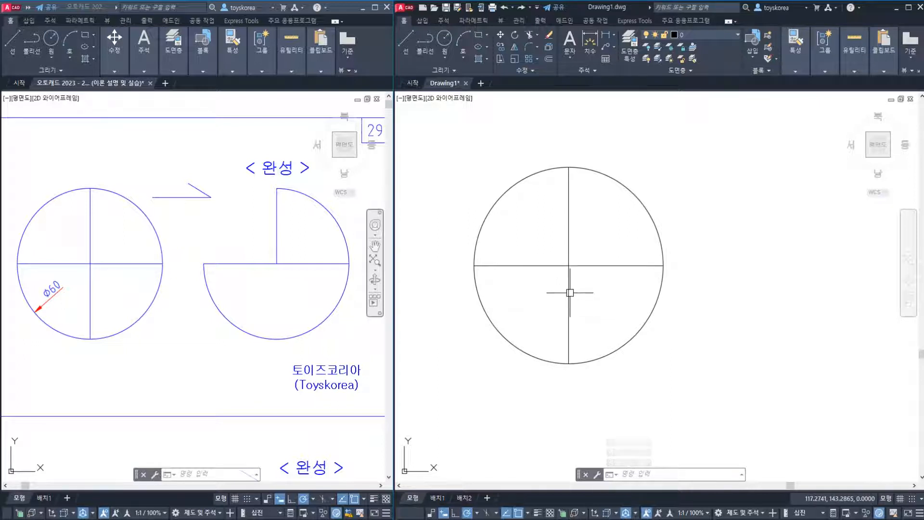
# Trim away the circle's upper-left arc and the vertical line's lower half, using both crossing lines as cutting edges
pyautogui.write('tr')
pyautogui.press('Return')
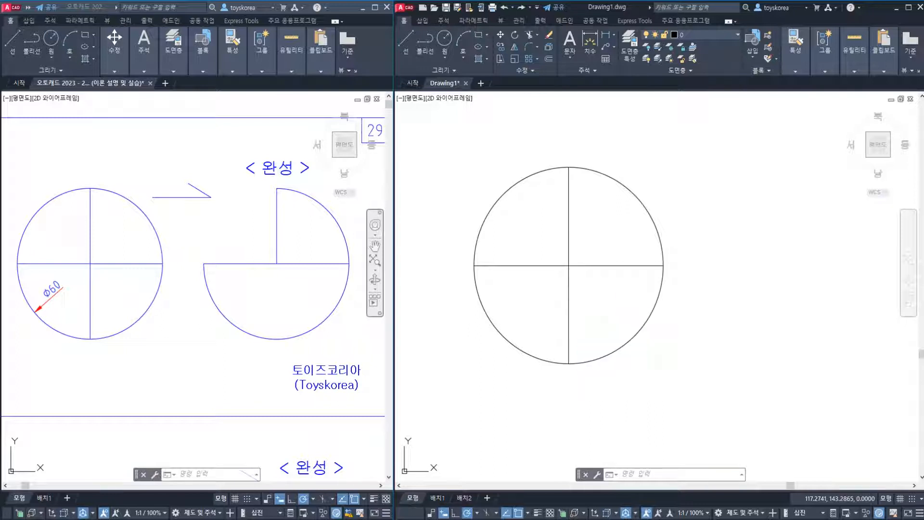
pyautogui.click(567, 231)
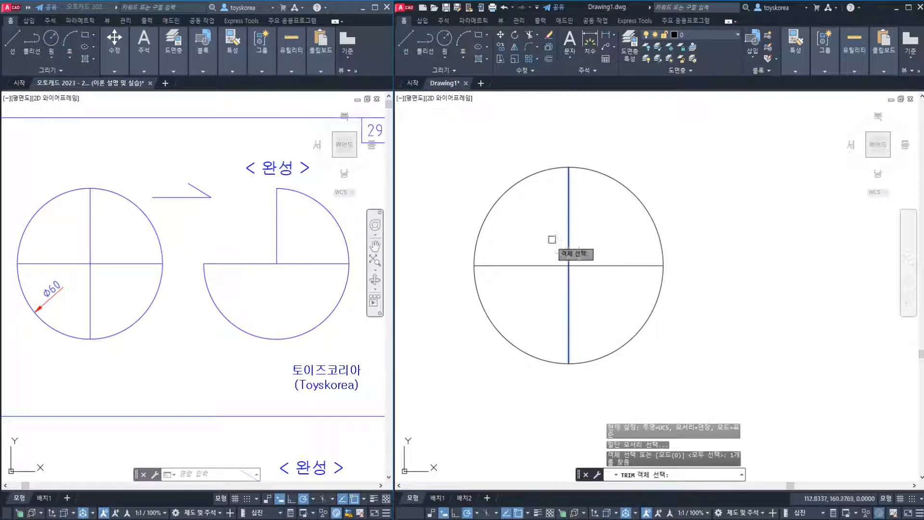
pyautogui.click(536, 265)
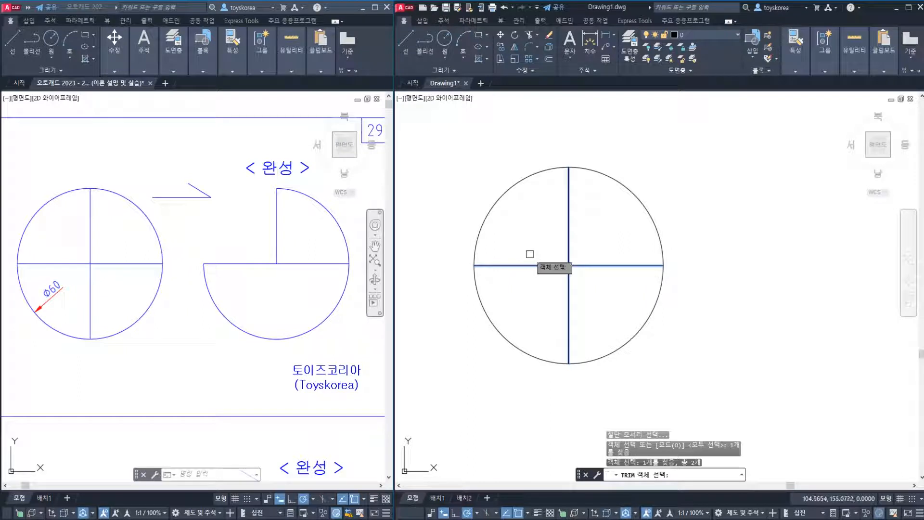
pyautogui.press('Return')
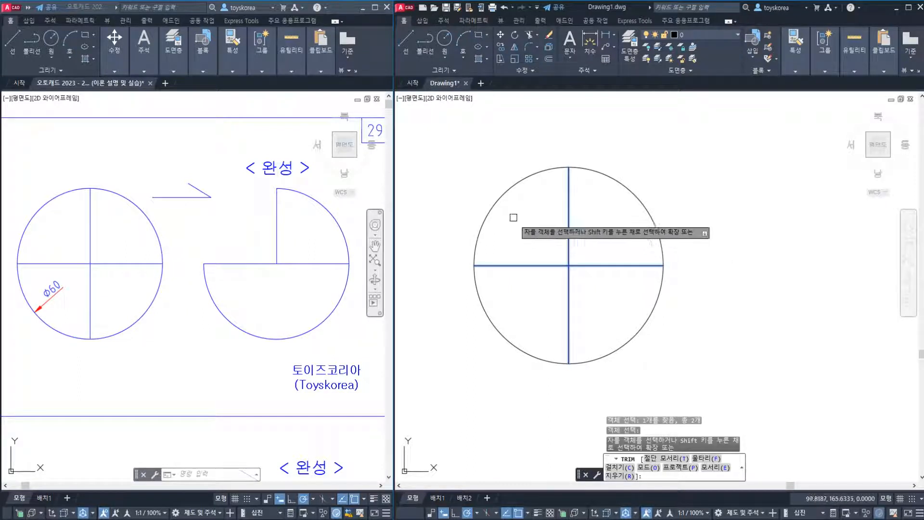
pyautogui.click(501, 202)
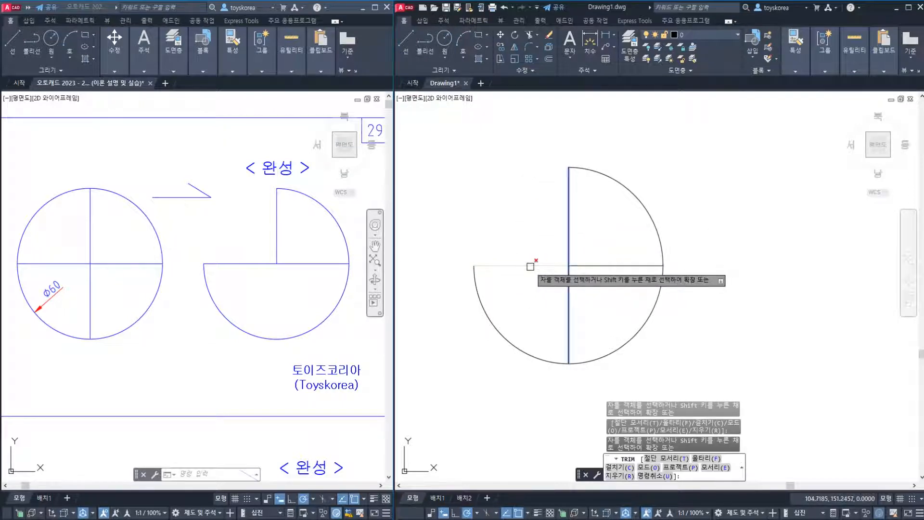
pyautogui.click(569, 308)
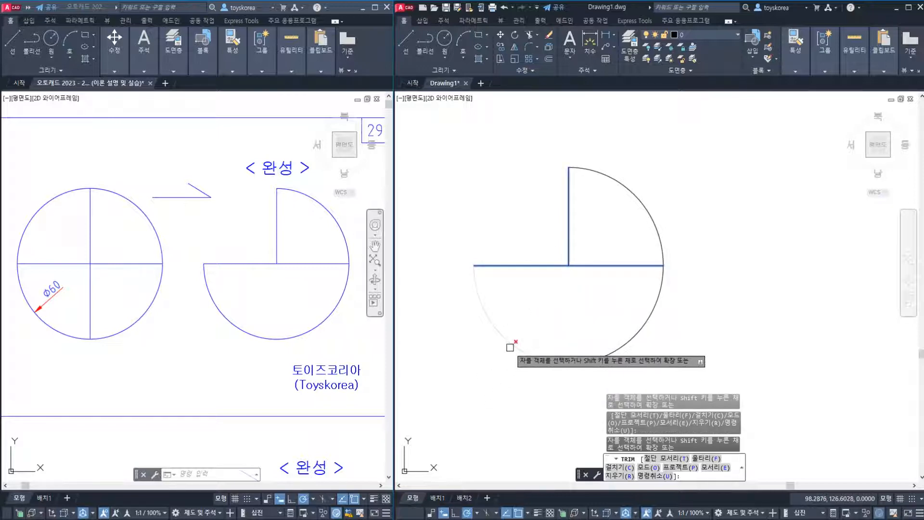
pyautogui.press('Escape')
pyautogui.press('Escape')
pyautogui.press('Escape')
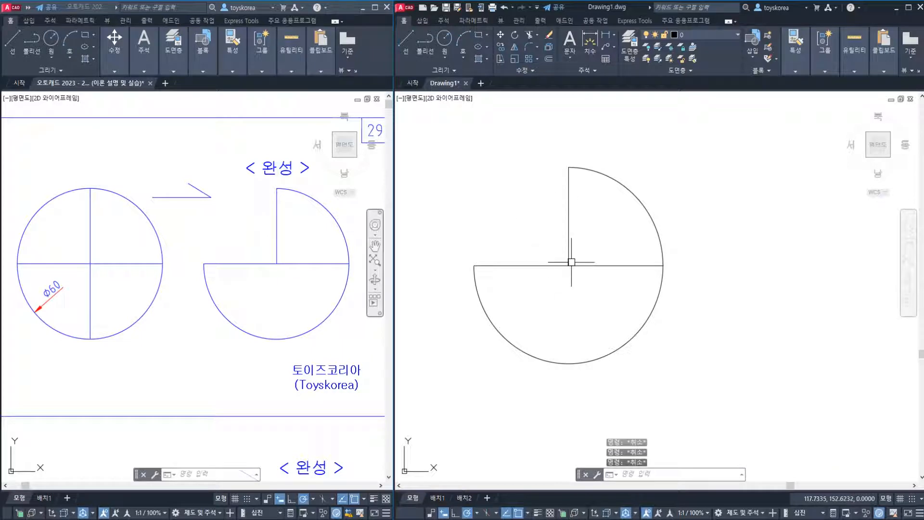
# Examine the extents of the trimmed vertical line and the horizontal line by selecting them, and clear the selection
pyautogui.click(567, 240)
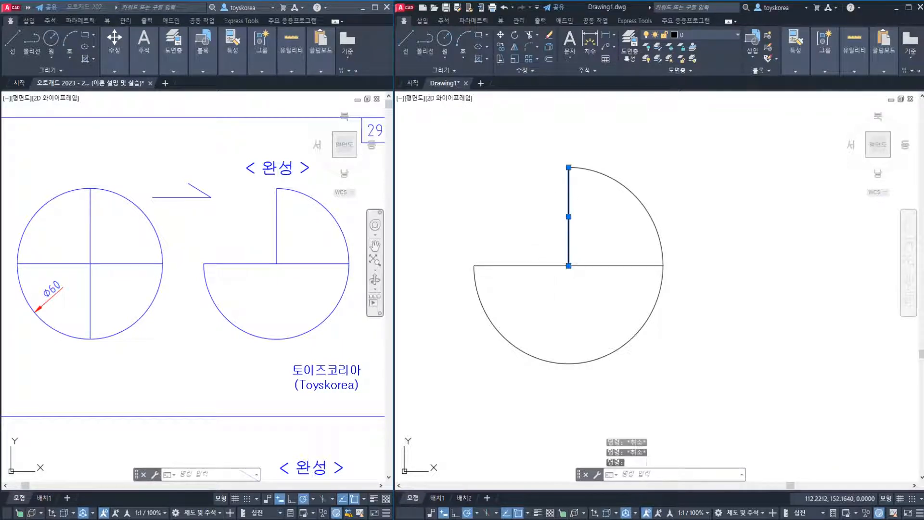
pyautogui.click(553, 266)
pyautogui.press('Escape')
# Erase the trimmed circle together with its vertical and horizontal lines from the practice drawing
pyautogui.click(258, 283)
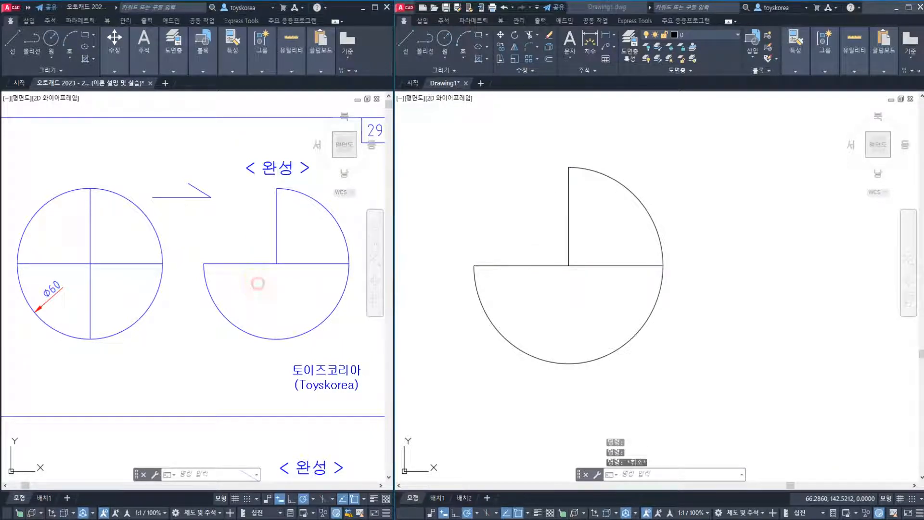
pyautogui.moveTo(202, 480)
pyautogui.mouseDown(button='middle')
pyautogui.moveTo(216, 311)
pyautogui.moveTo(225, 298)
pyautogui.moveTo(225, 217)
pyautogui.moveTo(215, 211)
pyautogui.mouseUp(button='middle')
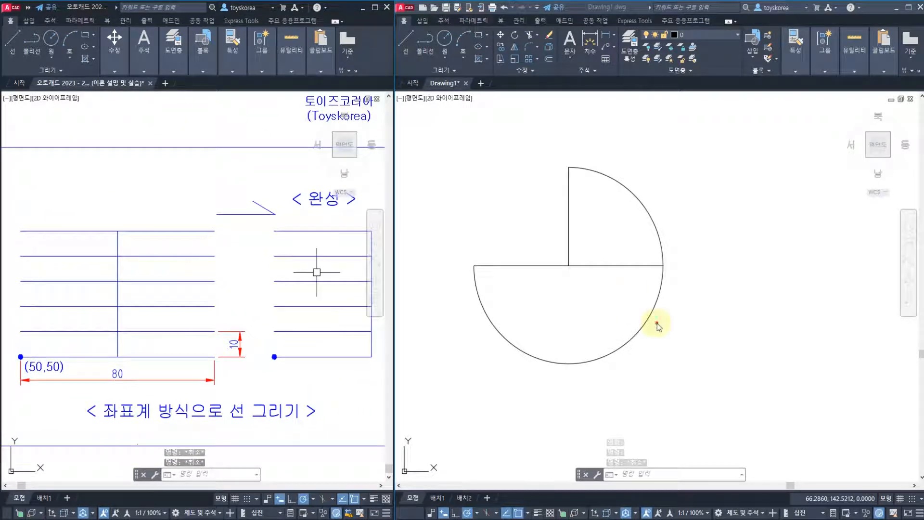
pyautogui.click(669, 351)
pyautogui.click(502, 165)
pyautogui.write('e')
pyautogui.press('Return')
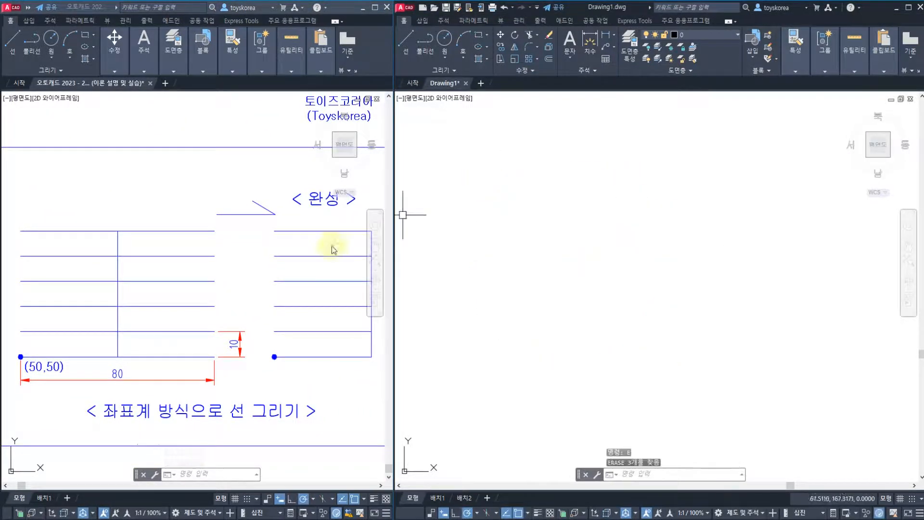
pyautogui.click(170, 300)
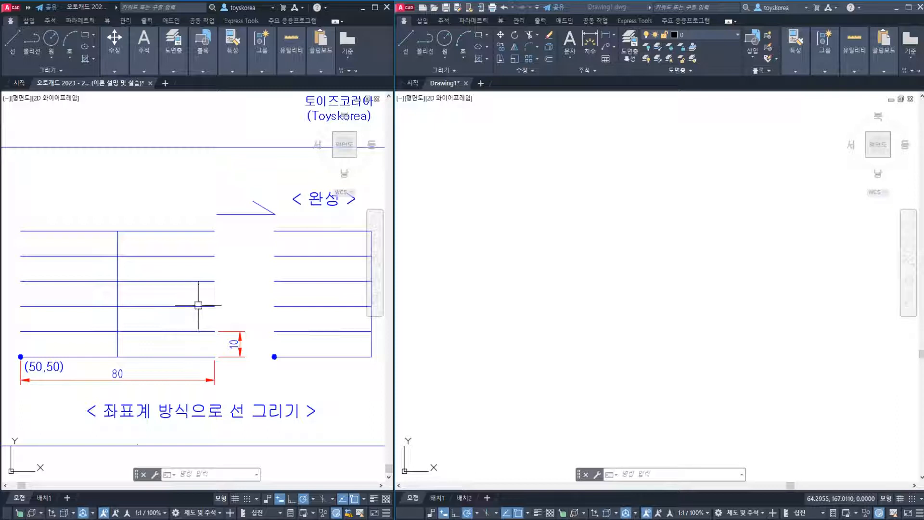
pyautogui.click(495, 275)
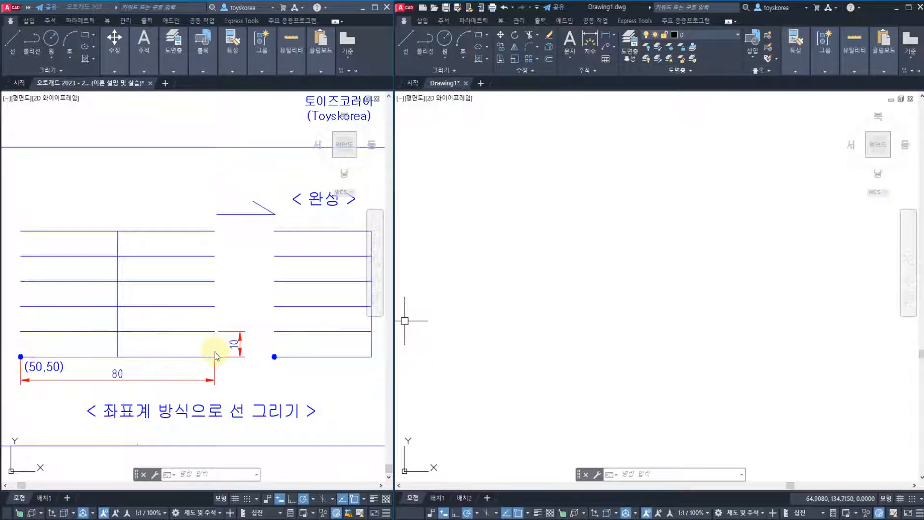
pyautogui.click(518, 285)
pyautogui.press('Escape')
pyautogui.press('Escape')
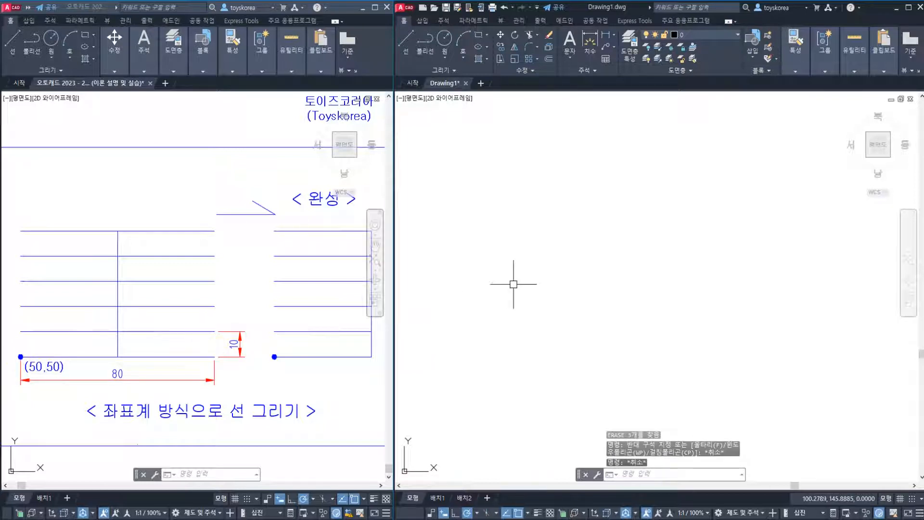
# Draw a horizontal line starting at 50,50, with a length of 80 at an angle of 0 degrees
pyautogui.write('l')
pyautogui.press('Return')
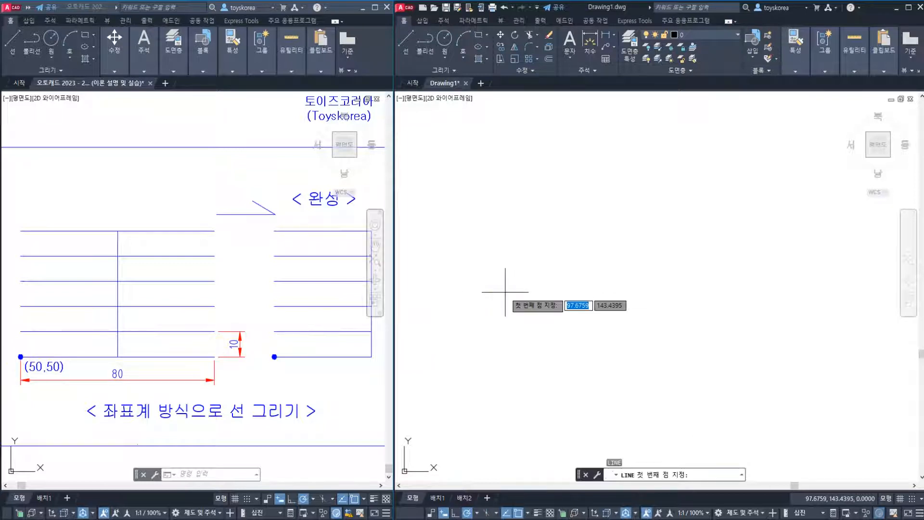
pyautogui.write('50')
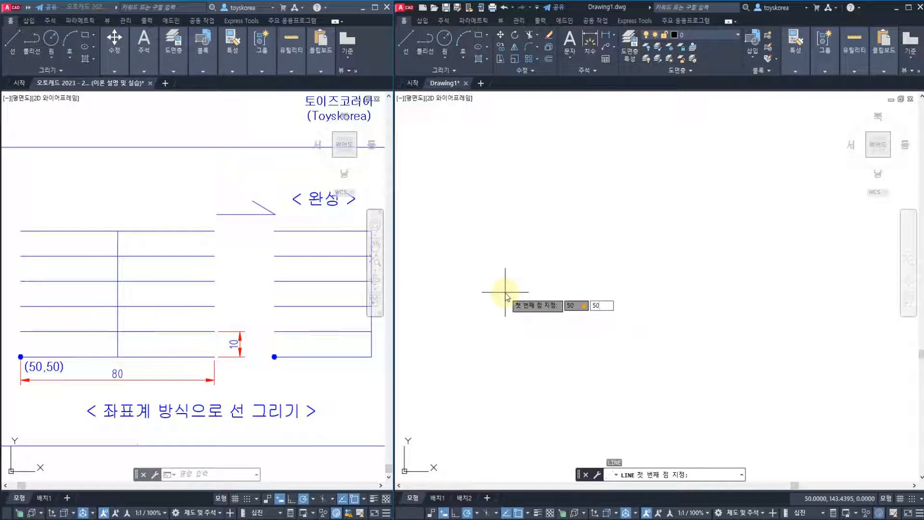
pyautogui.write(',50')
pyautogui.press('Return')
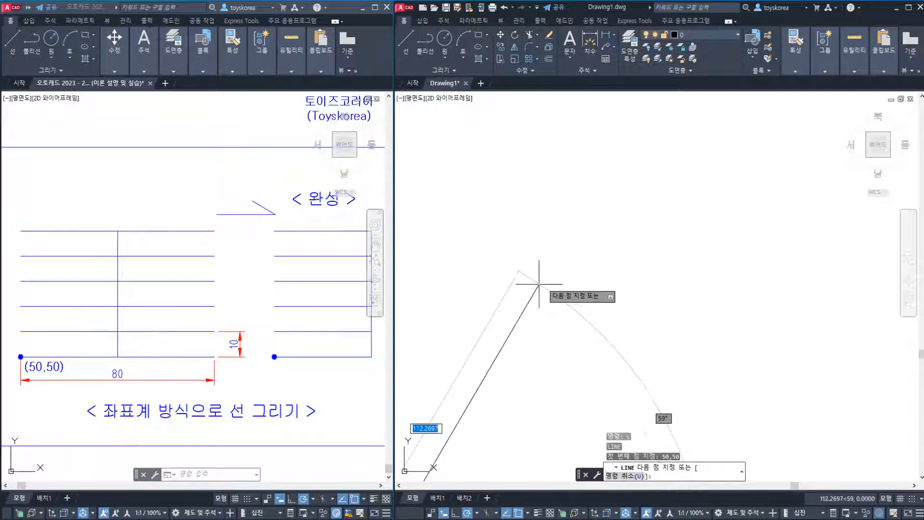
pyautogui.scroll(-6, 641, 216)
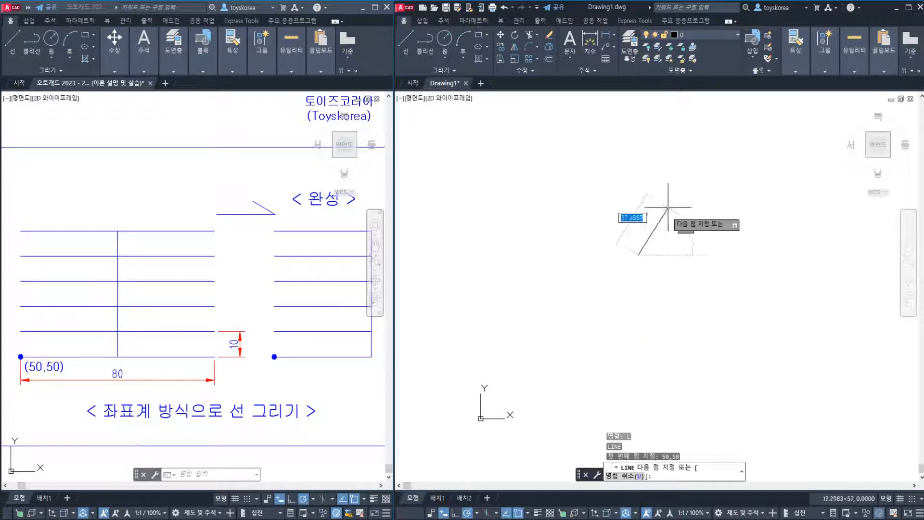
pyautogui.scroll(8, 665, 257)
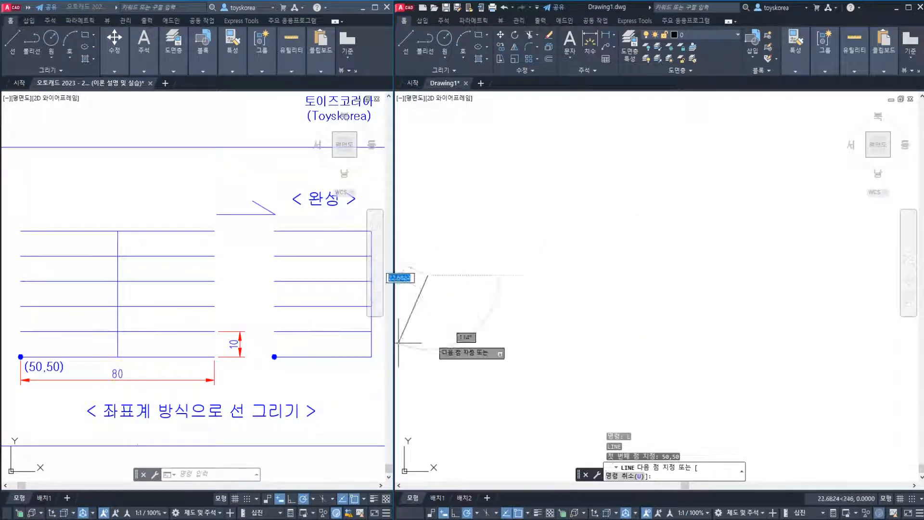
pyautogui.click(599, 297)
pyautogui.write('<0')
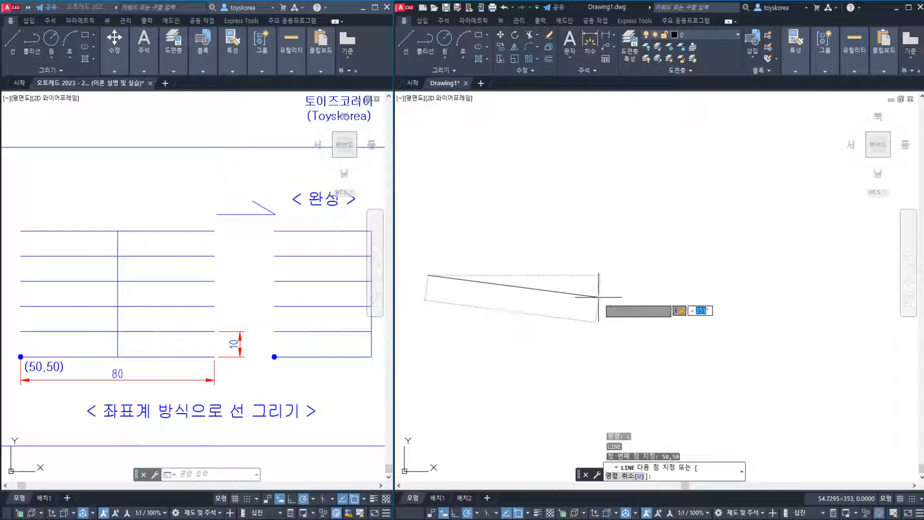
pyautogui.press('Return')
pyautogui.moveTo(569, 313); pyautogui.dragTo(622, 333, button='middle')
pyautogui.press('Escape')
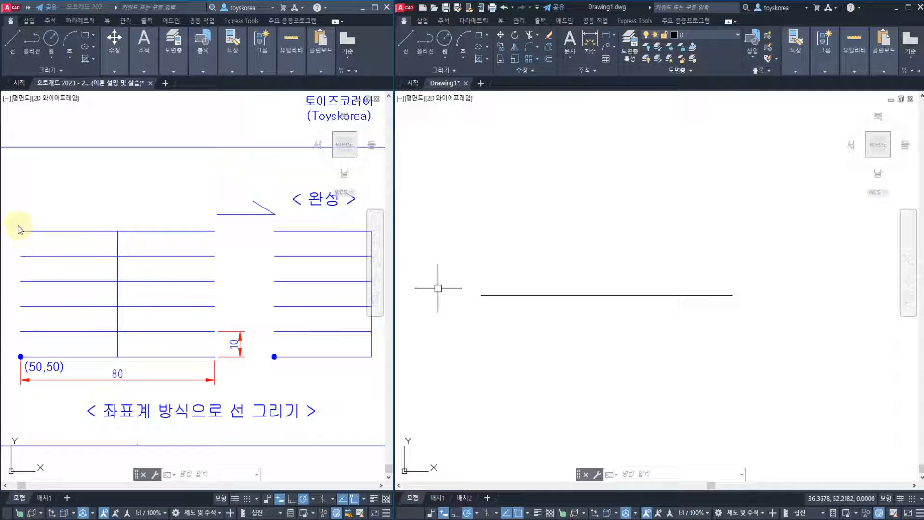
pyautogui.click(522, 222)
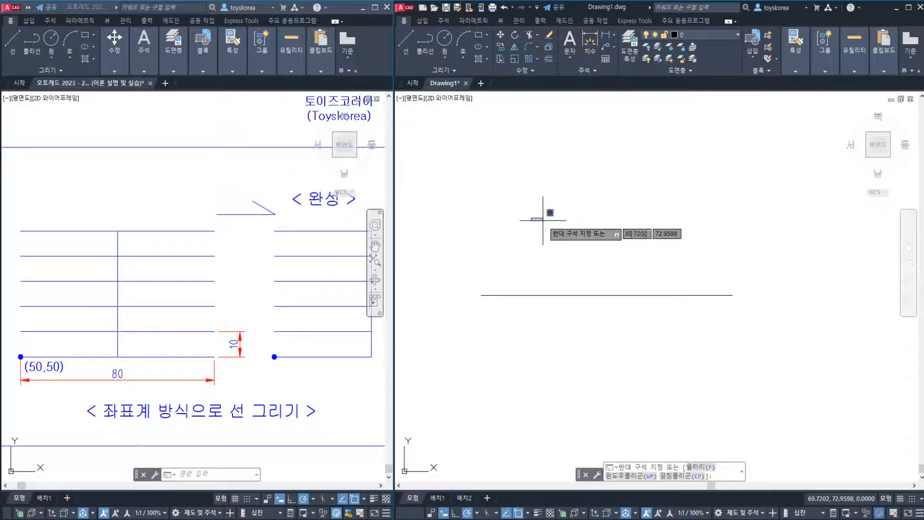
pyautogui.press('Escape')
pyautogui.press('Escape')
pyautogui.moveTo(543, 220); pyautogui.dragTo(558, 274, button='middle')
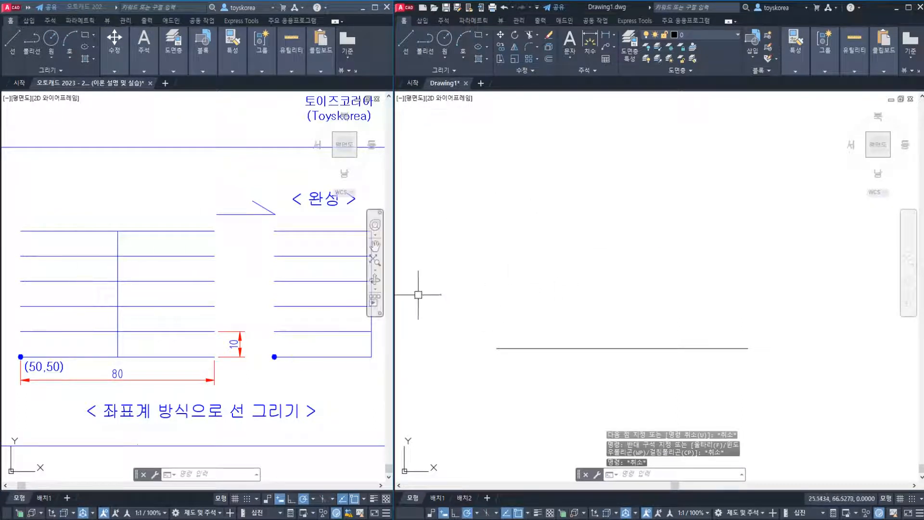
pyautogui.press('Escape')
pyautogui.press('Escape')
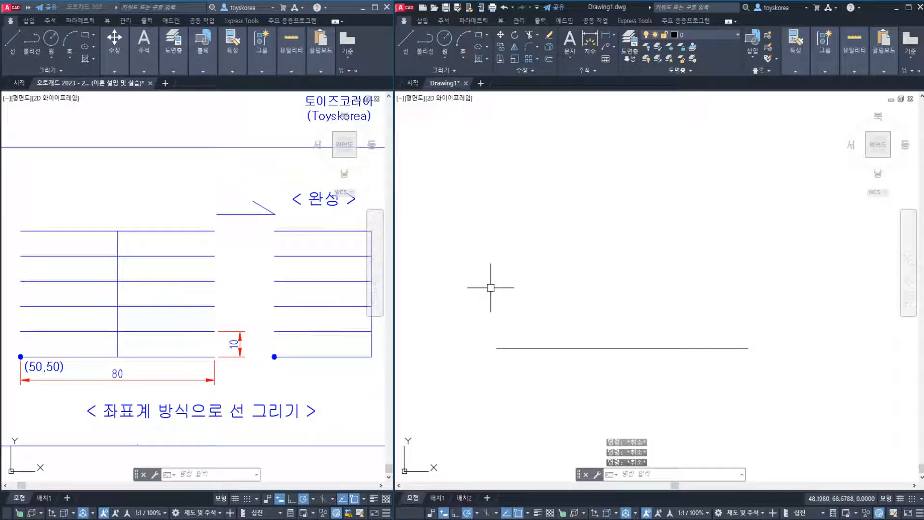
# Draw a second horizontal line starting at 50,60, with a length of 80 at an angle of 0 degrees
pyautogui.write('l')
pyautogui.press('Return')
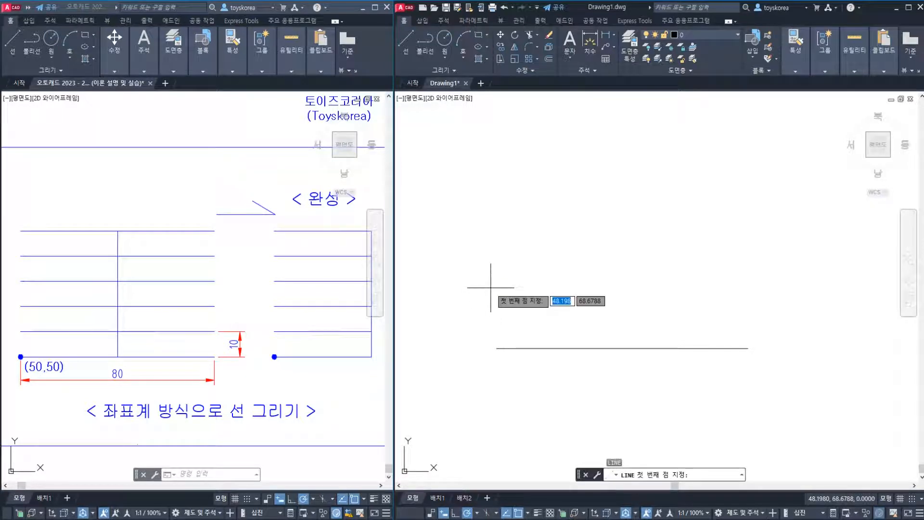
pyautogui.write('50')
pyautogui.press('Tab')
pyautogui.write('60')
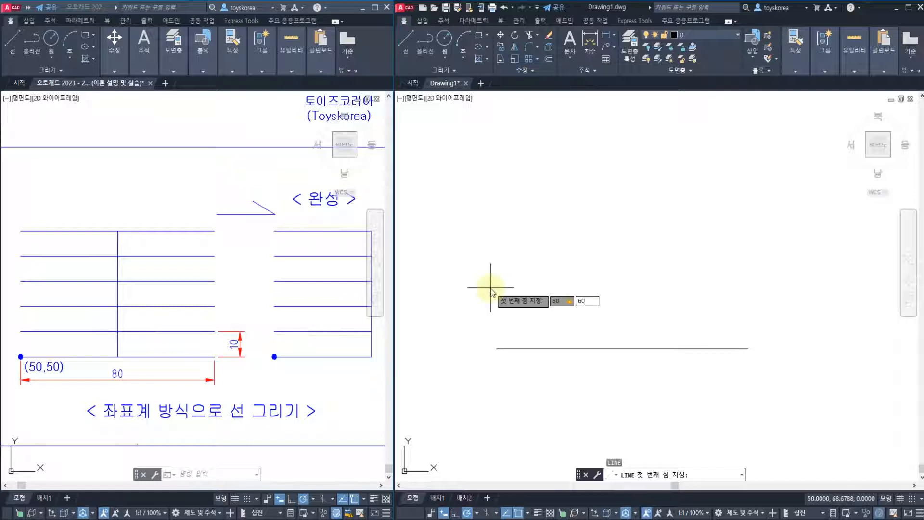
pyautogui.press('Return')
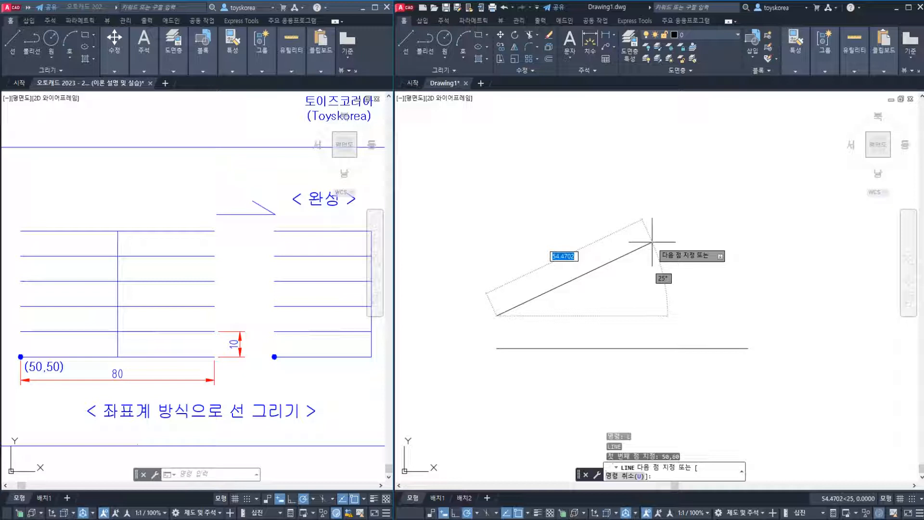
pyautogui.write('80')
pyautogui.press('Tab')
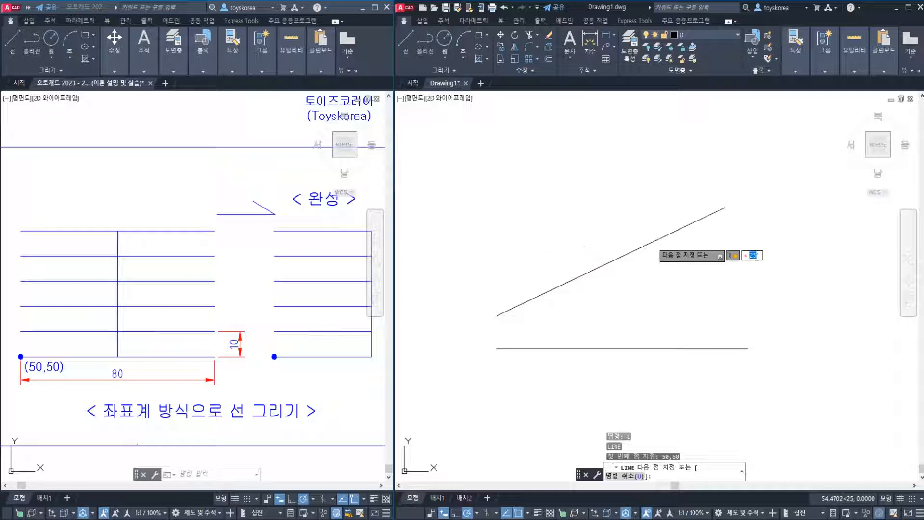
pyautogui.write('0')
pyautogui.press('Return')
pyautogui.press('Escape')
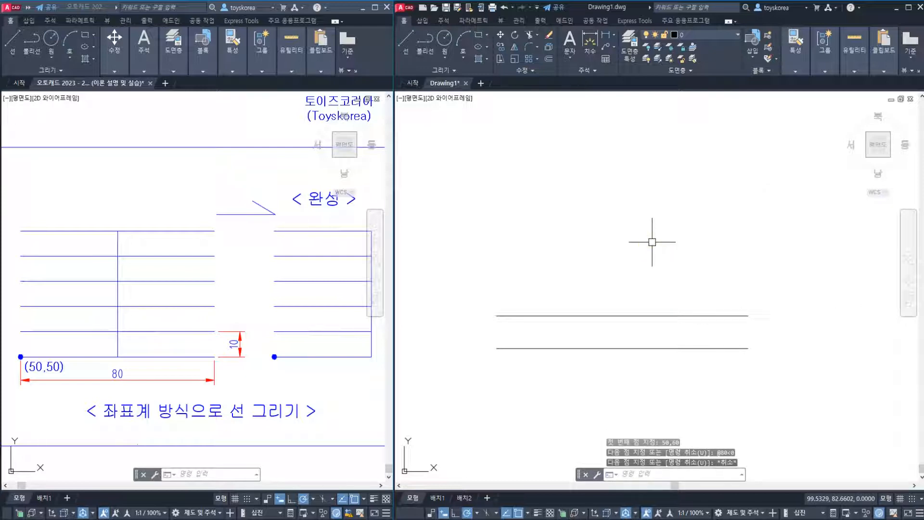
# Draw a third horizontal line starting at 50,70, with a length of 80 at an angle of 0 degrees
pyautogui.press('space')
pyautogui.write('50,70')
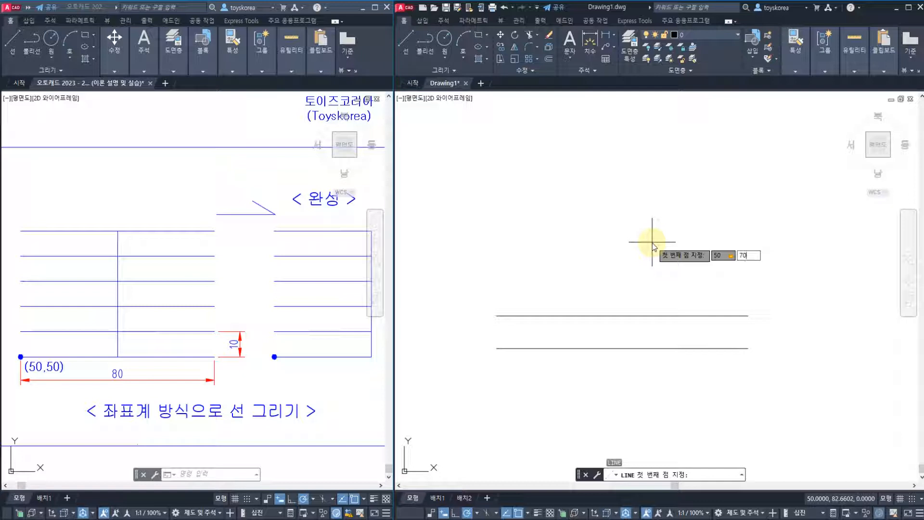
pyautogui.press('Return')
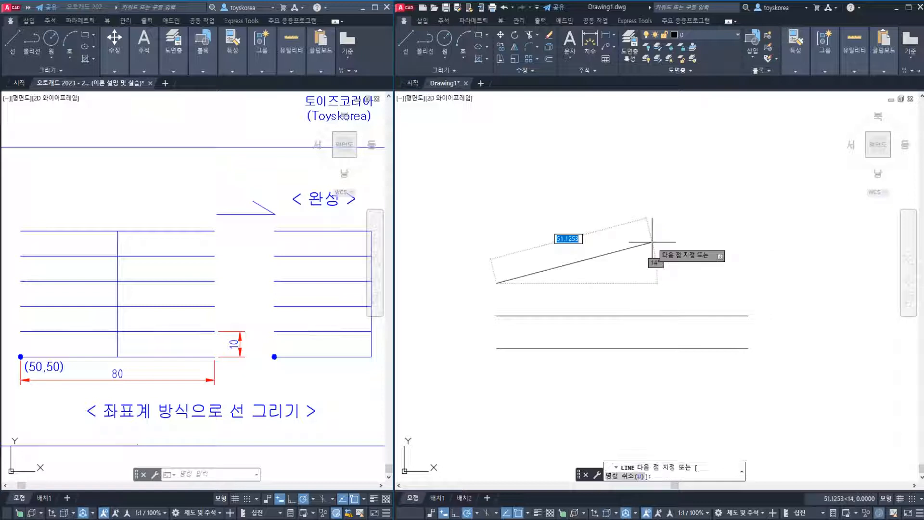
pyautogui.write('80')
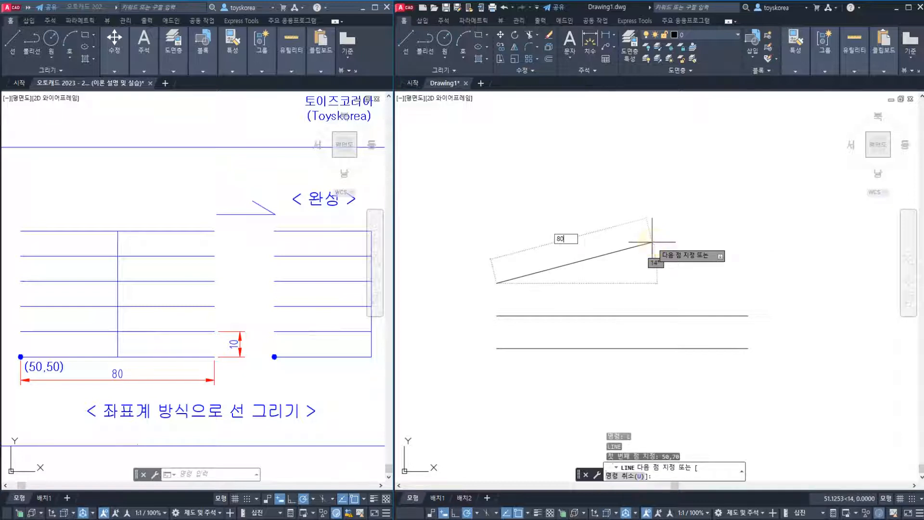
pyautogui.press('Tab')
pyautogui.write('0')
pyautogui.press('Return')
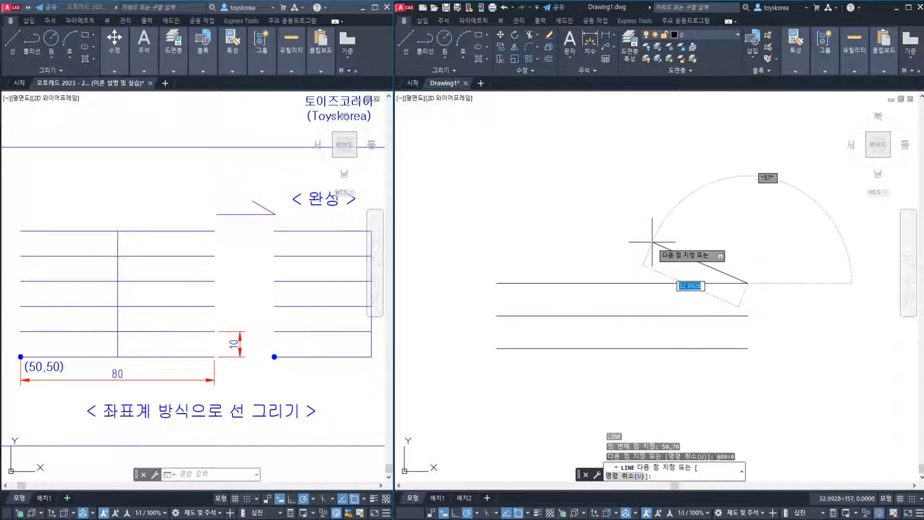
pyautogui.press('Escape')
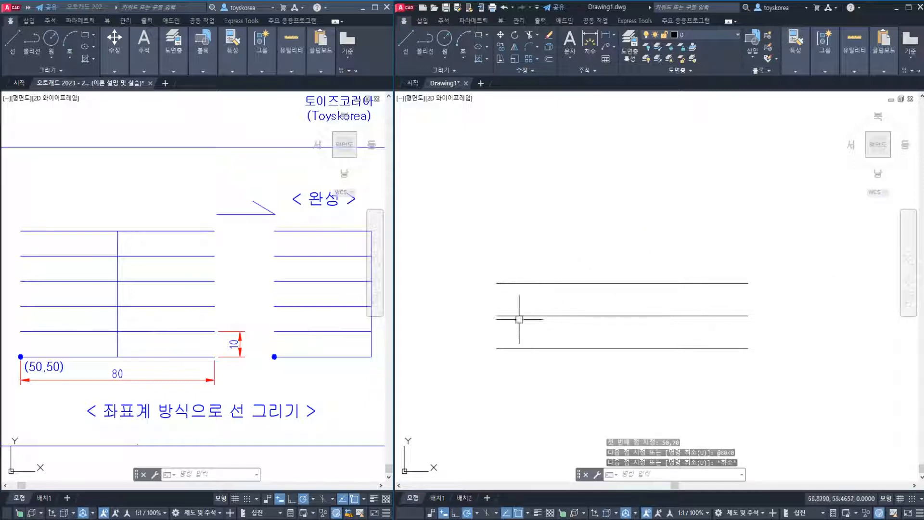
# Compare the coordinate-method sheet with the neighbouring Offset sheet in the reference drawing, checking how the horizontal lines are laid out
pyautogui.scroll(-2, 223, 337)
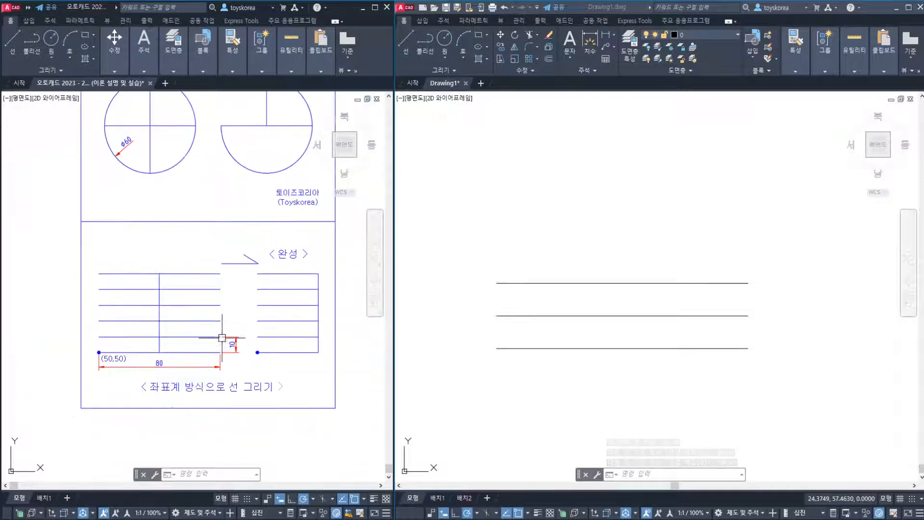
pyautogui.moveTo(223, 336); pyautogui.dragTo(74, 325, button='middle')
pyautogui.scroll(4, 136, 351)
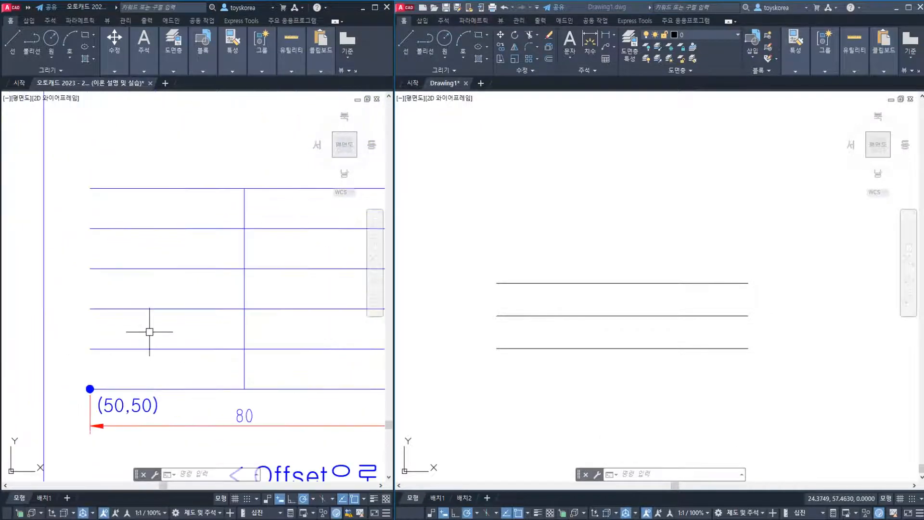
pyautogui.scroll(-2, 154, 332)
pyautogui.moveTo(138, 328); pyautogui.dragTo(376, 311, button='middle')
pyautogui.scroll(-2, 231, 324)
pyautogui.moveTo(53, 318); pyautogui.dragTo(166, 329, button='middle')
pyautogui.scroll(2, 175, 324)
# Draw a fourth horizontal line in the practice drawing starting at 50,80, with a length of 80 at 0 degrees
pyautogui.click(488, 259)
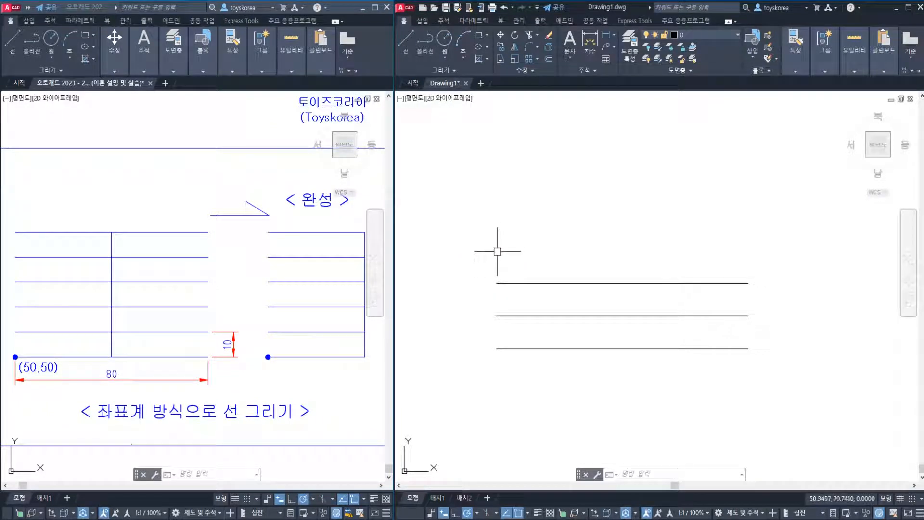
pyautogui.write('l')
pyautogui.press('Return')
pyautogui.write('50')
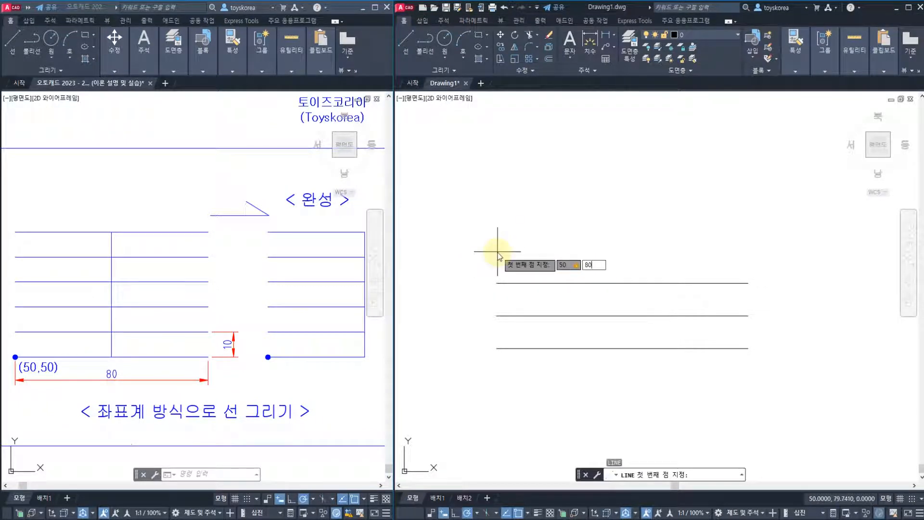
pyautogui.write(',80')
pyautogui.press('Return')
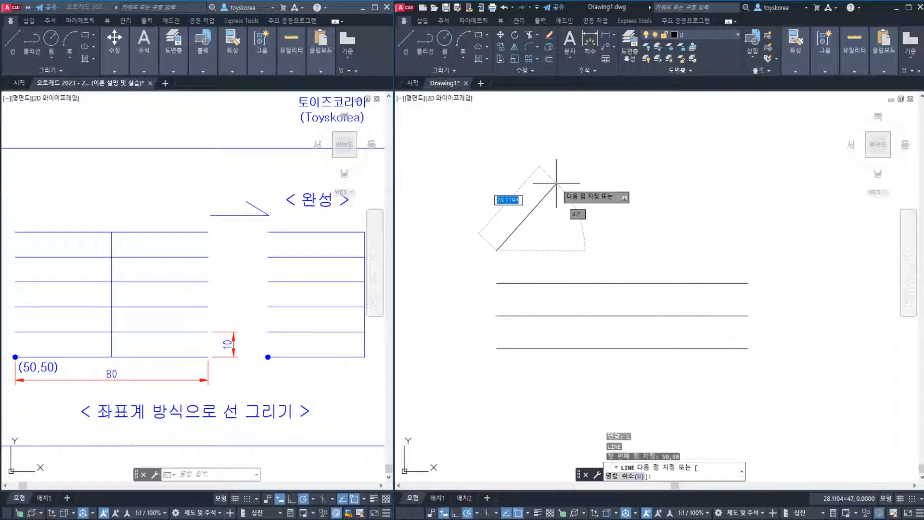
pyautogui.press('Tab')
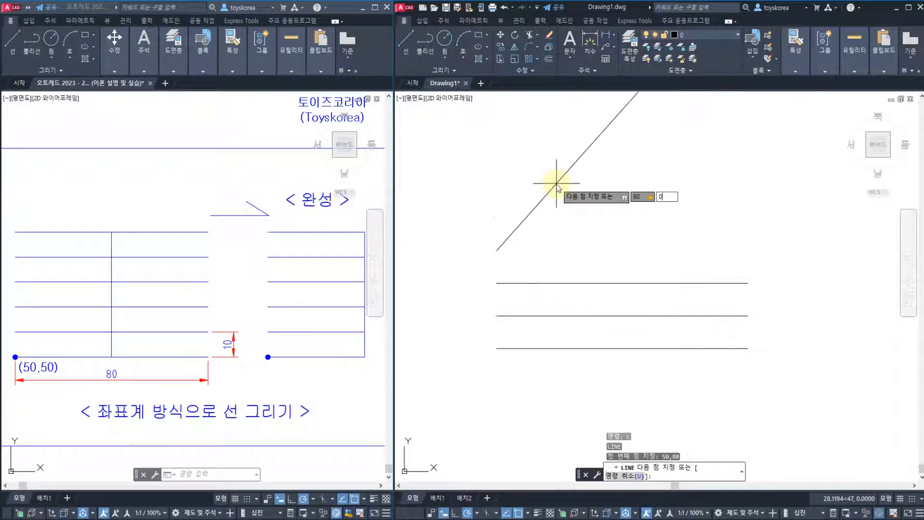
pyautogui.write('0')
pyautogui.press('Return')
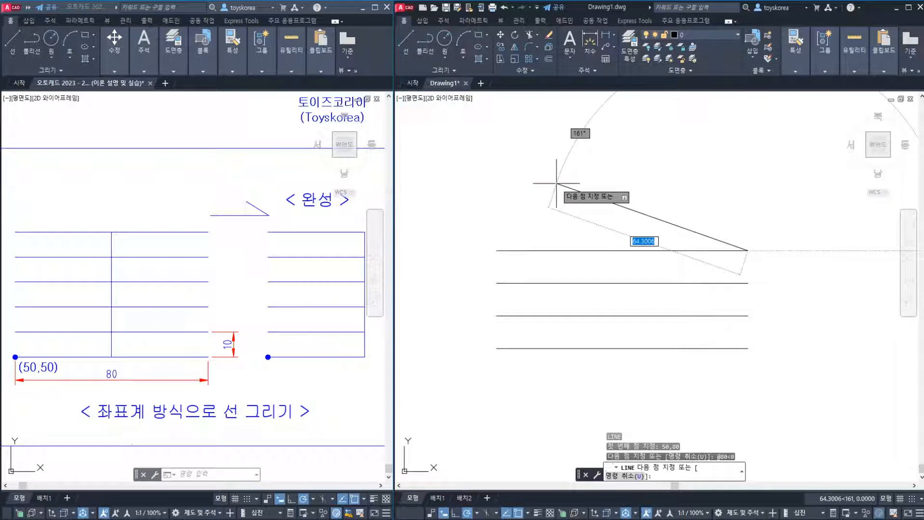
pyautogui.press('Return')
pyautogui.press('Return')
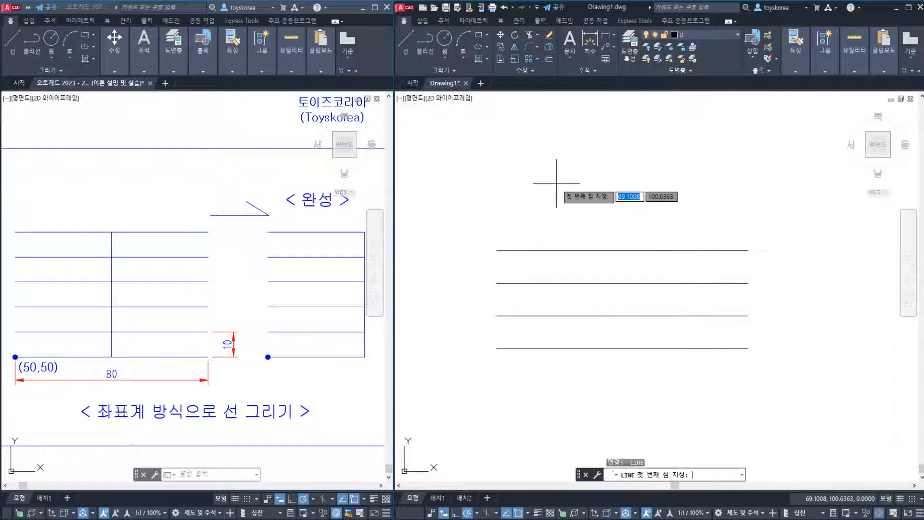
# Draw a fifth horizontal line starting at 50,90, with a length of 80 at an angle of 0 degrees
pyautogui.write('50')
pyautogui.press('Tab')
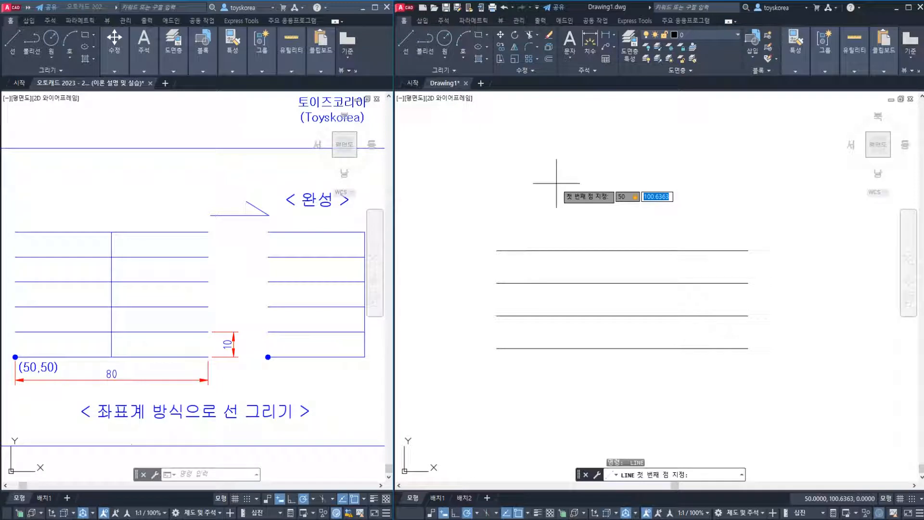
pyautogui.write('90')
pyautogui.press('Return')
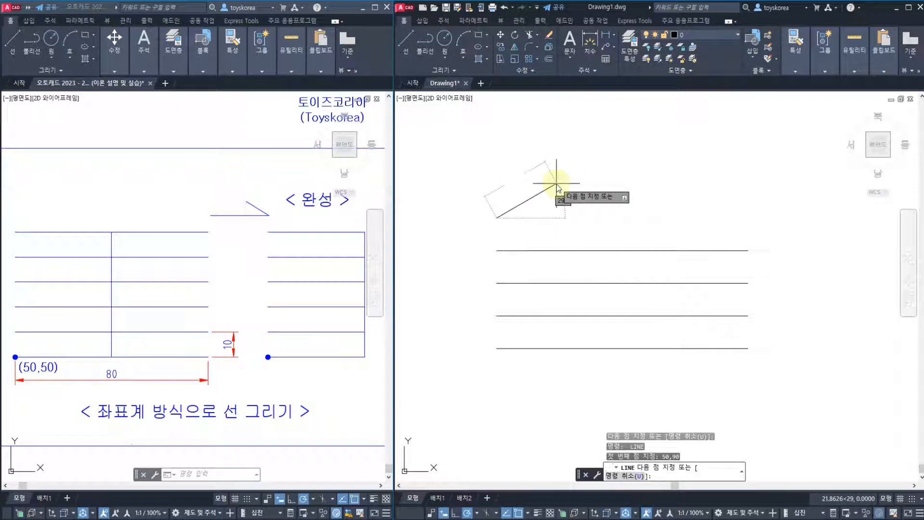
pyautogui.write('80')
pyautogui.press('Tab')
pyautogui.write('0')
pyautogui.press('Return')
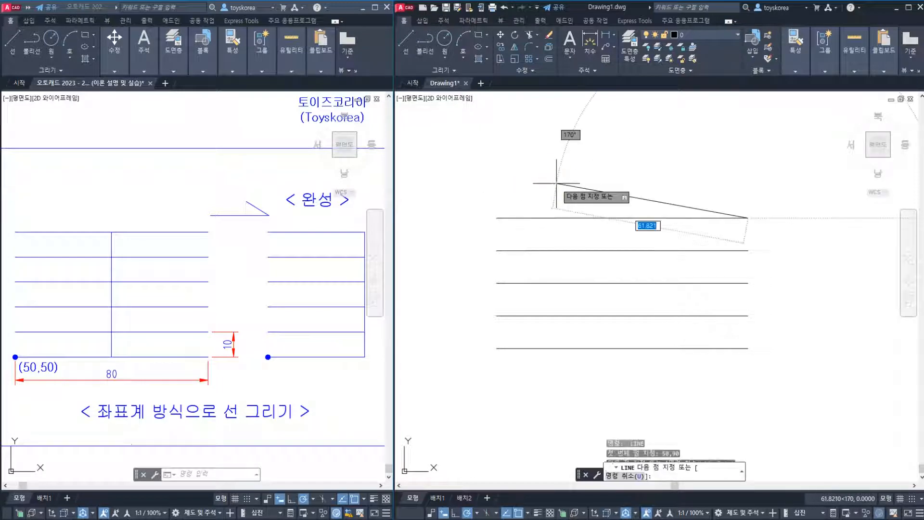
pyautogui.press('Return')
# Draw the sixth and topmost horizontal line starting at 50,100, with a length of 80 at an angle of 0 degrees
pyautogui.press('Return')
pyautogui.write('50')
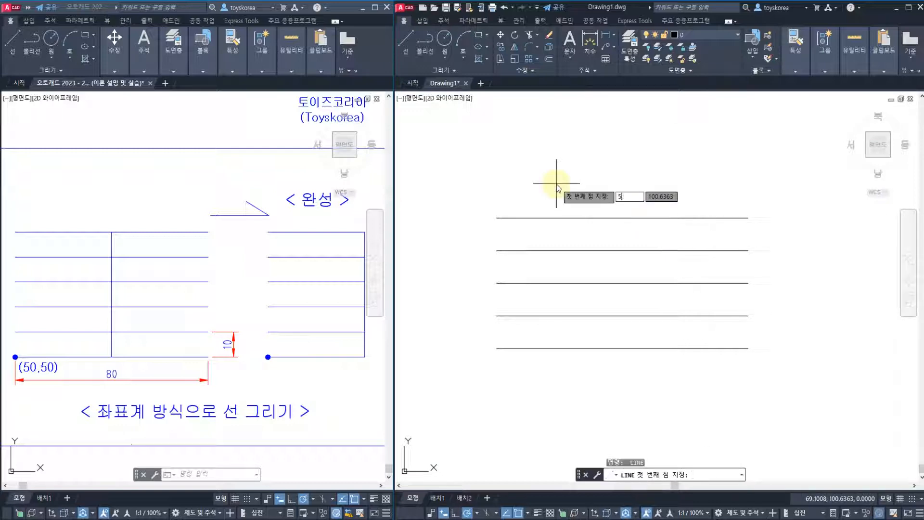
pyautogui.press('Tab')
pyautogui.write('100')
pyautogui.press('Return')
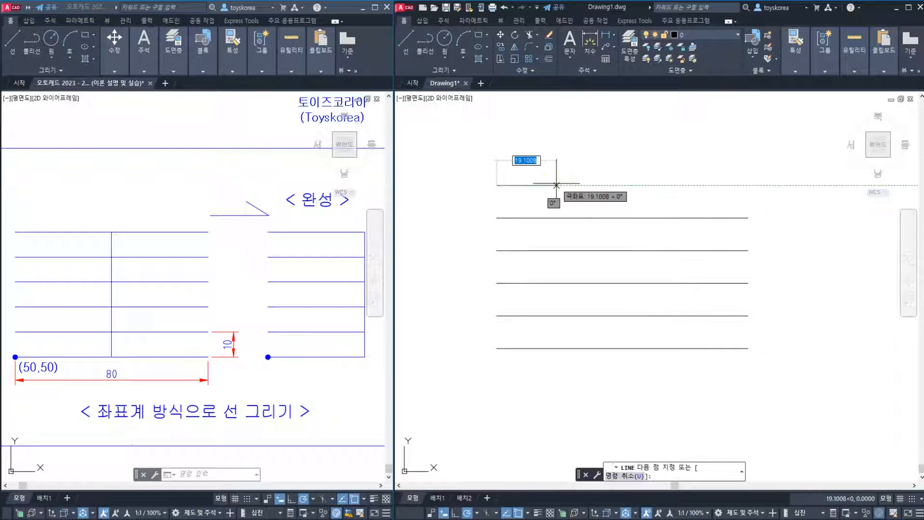
pyautogui.press('Tab')
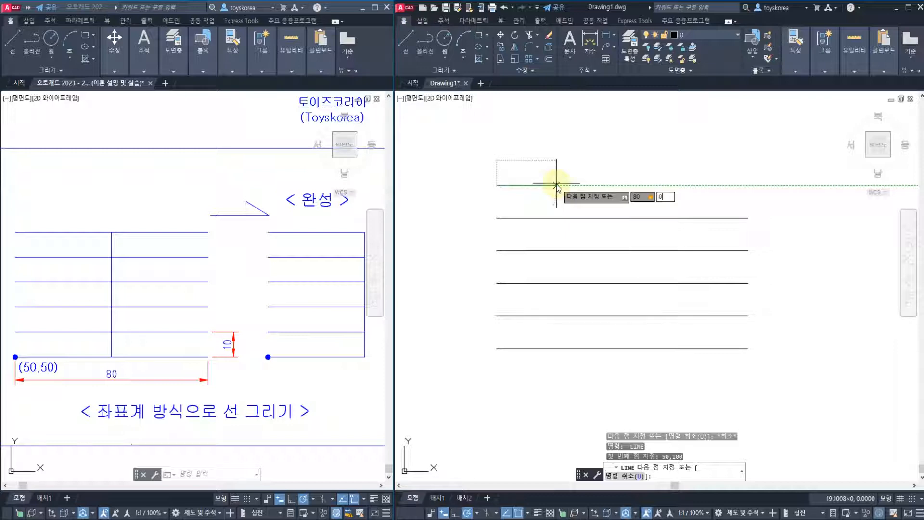
pyautogui.press('Return')
pyautogui.press('Escape')
pyautogui.press('Escape')
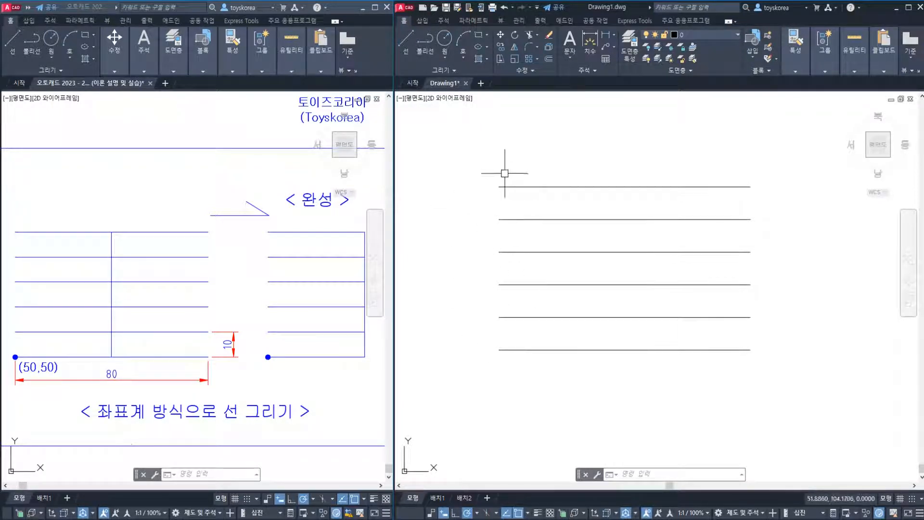
# Draw a vertical line from the midpoint of the lowest horizontal line to the midpoint of the topmost one
pyautogui.moveTo(541, 285); pyautogui.dragTo(531, 289, button='middle')
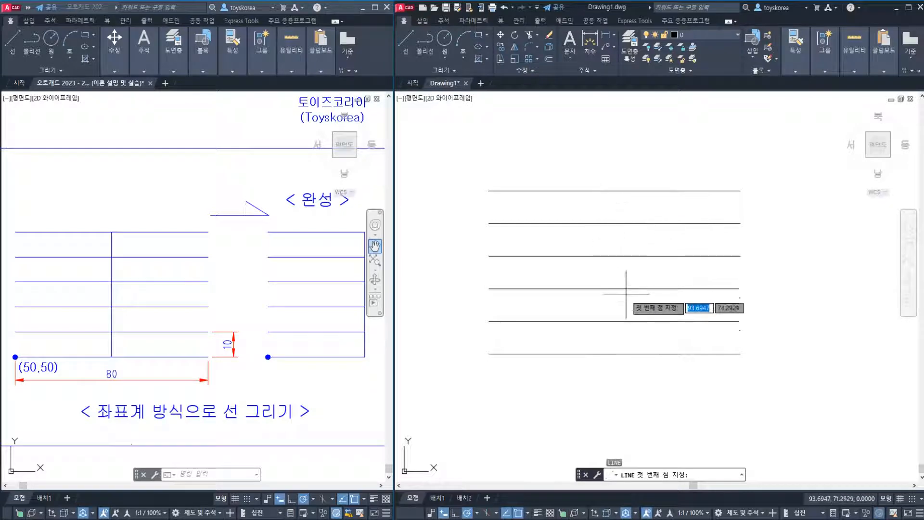
pyautogui.click(614, 354)
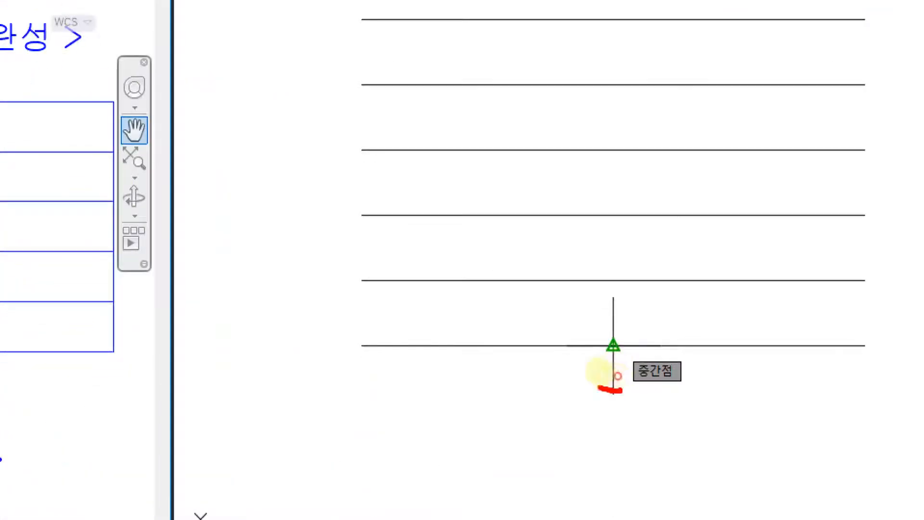
pyautogui.moveTo(598, 385)
pyautogui.mouseDown()
pyautogui.moveTo(621, 312)
pyautogui.moveTo(628, 383)
pyautogui.mouseUp()
pyautogui.moveTo(673, 409)
pyautogui.mouseDown()
pyautogui.moveTo(674, 343)
pyautogui.moveTo(638, 402)
pyautogui.mouseUp()
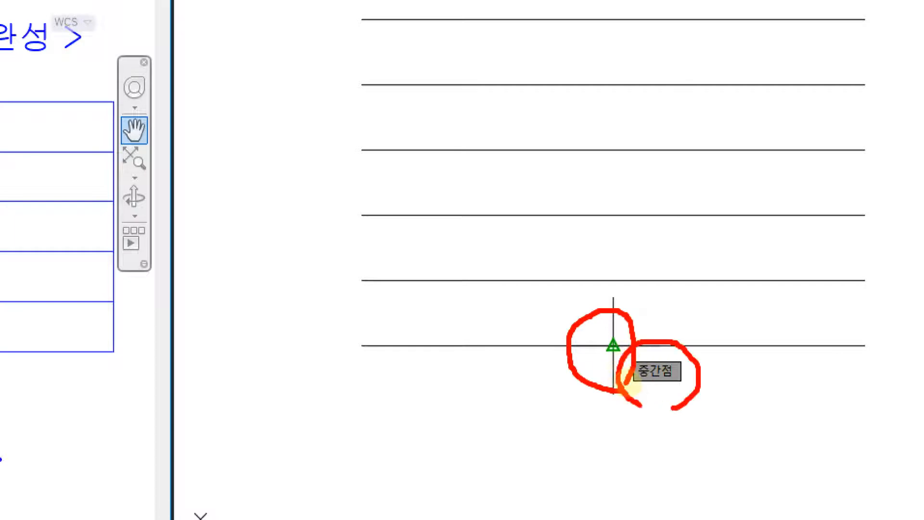
pyautogui.moveTo(614, 337); pyautogui.dragTo(594, 1)
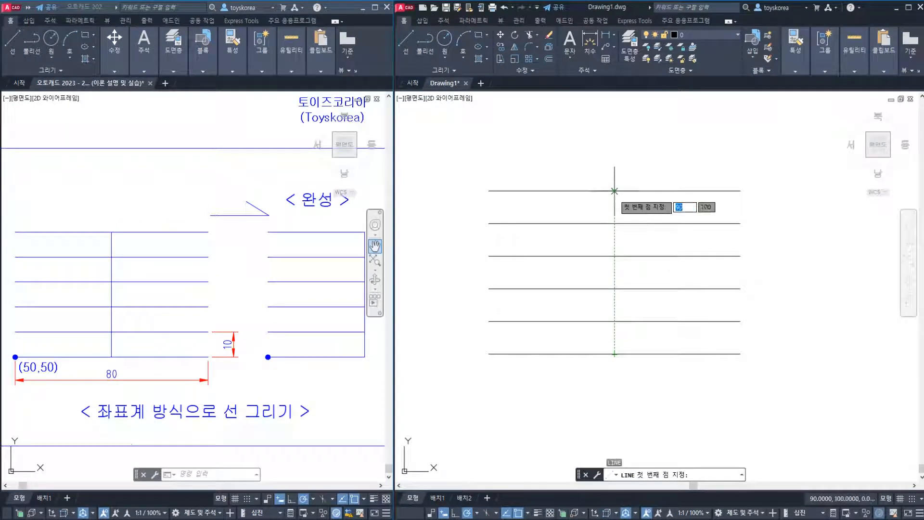
pyautogui.click(614, 353)
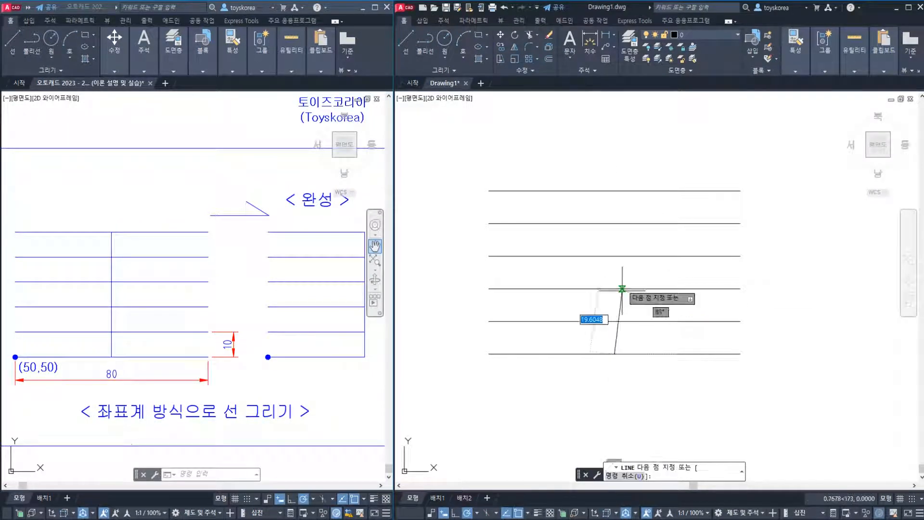
pyautogui.click(614, 192)
pyautogui.press('Escape')
# Select the vertical line through the midpoints and examine the finished figure on the reference sheet
pyautogui.moveTo(597, 326)
pyautogui.mouseDown(button='middle')
pyautogui.moveTo(556, 329)
pyautogui.moveTo(516, 313)
pyautogui.mouseUp(button='middle')
pyautogui.click(543, 239)
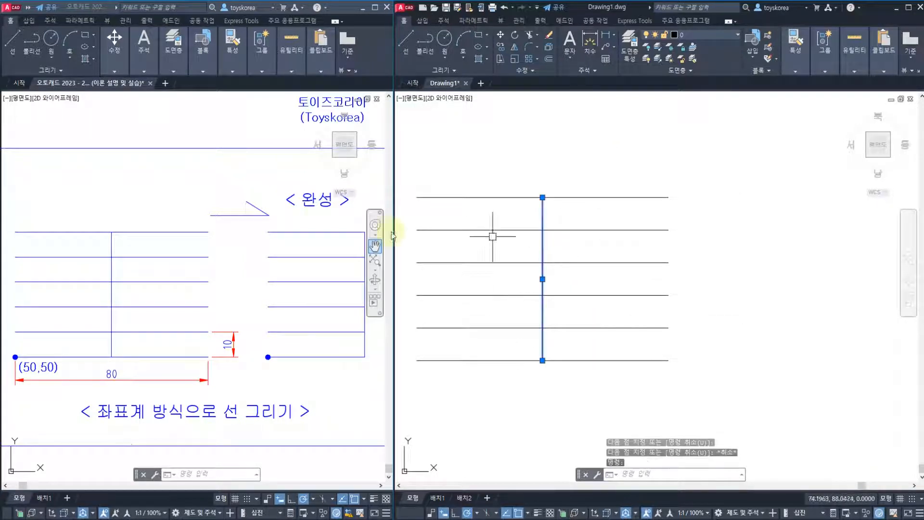
pyautogui.moveTo(340, 360); pyautogui.dragTo(290, 375, button='middle')
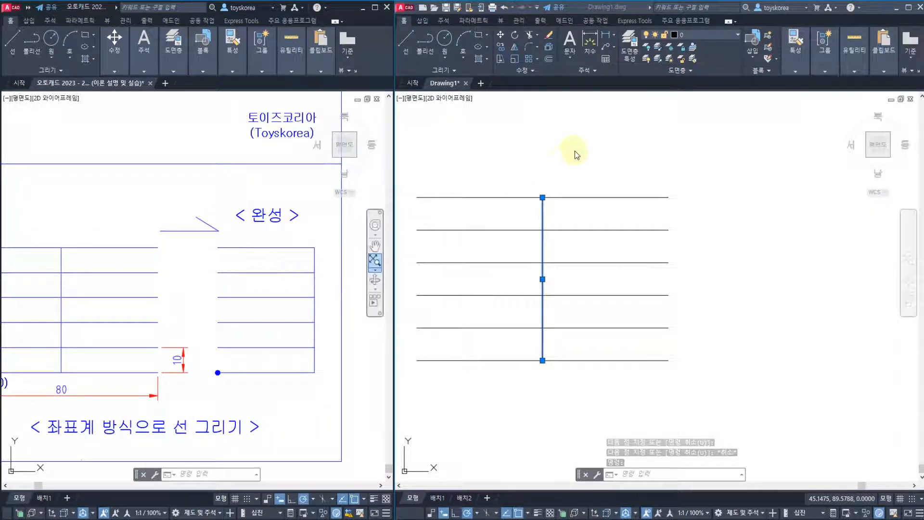
# Deselect the vertical line through the midpoints
pyautogui.press('Escape')
pyautogui.press('Escape')
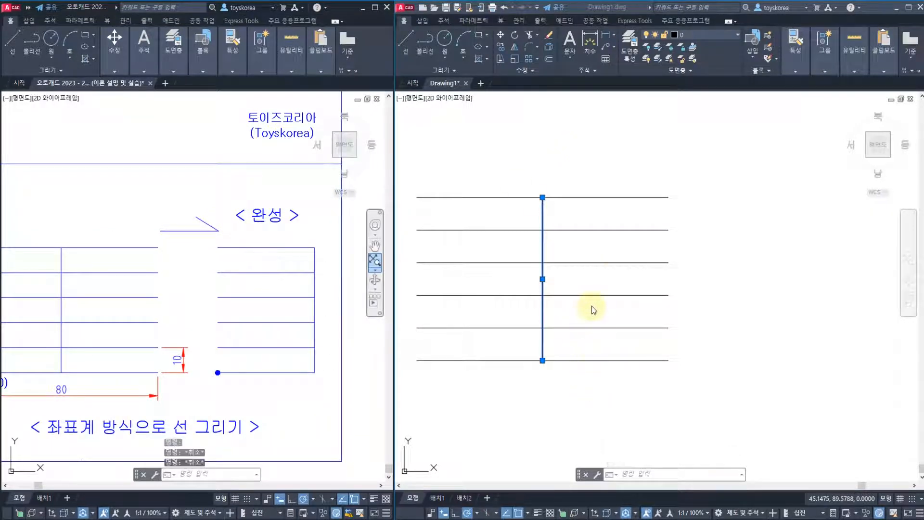
pyautogui.click(598, 296)
pyautogui.press('Escape')
pyautogui.press('Escape')
pyautogui.press('Escape')
pyautogui.moveTo(596, 285); pyautogui.dragTo(599, 282, button='middle')
# Open Trim's mode option, examine the Quick and Standard choices, and leave the command
pyautogui.write('TR')
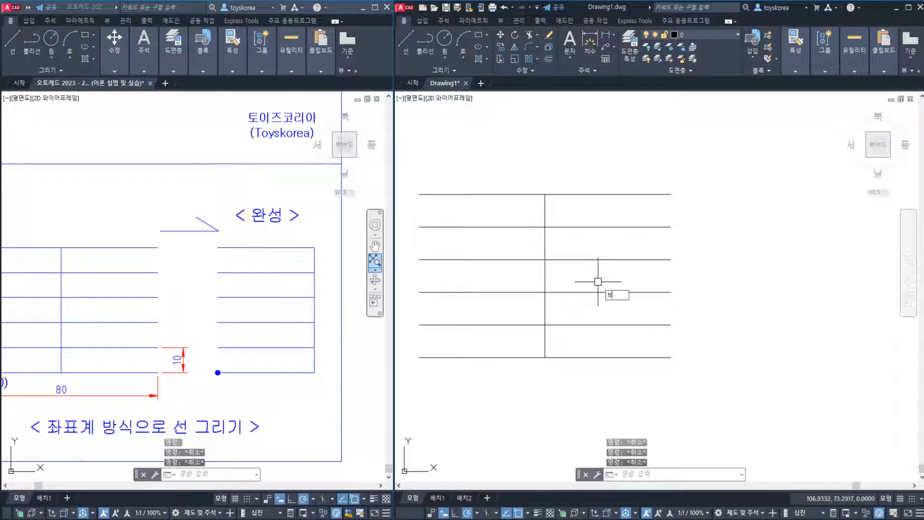
pyautogui.press('Return')
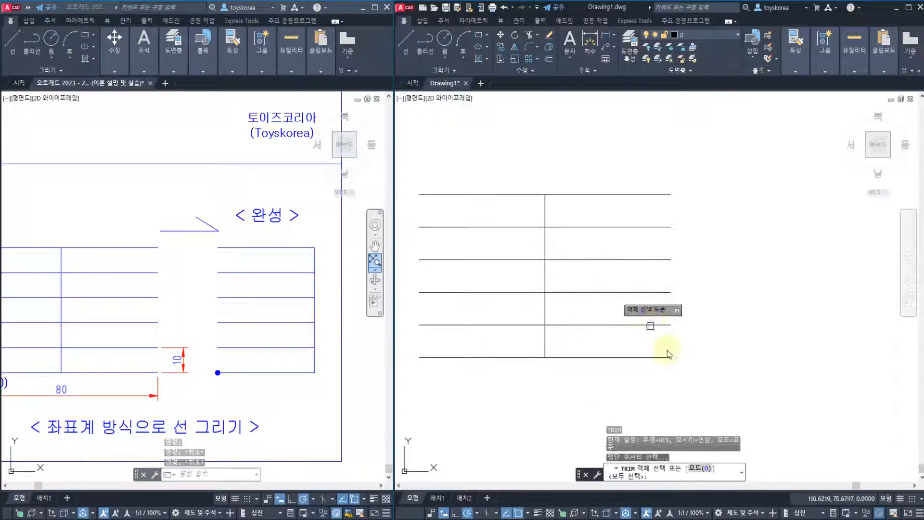
pyautogui.click(699, 471)
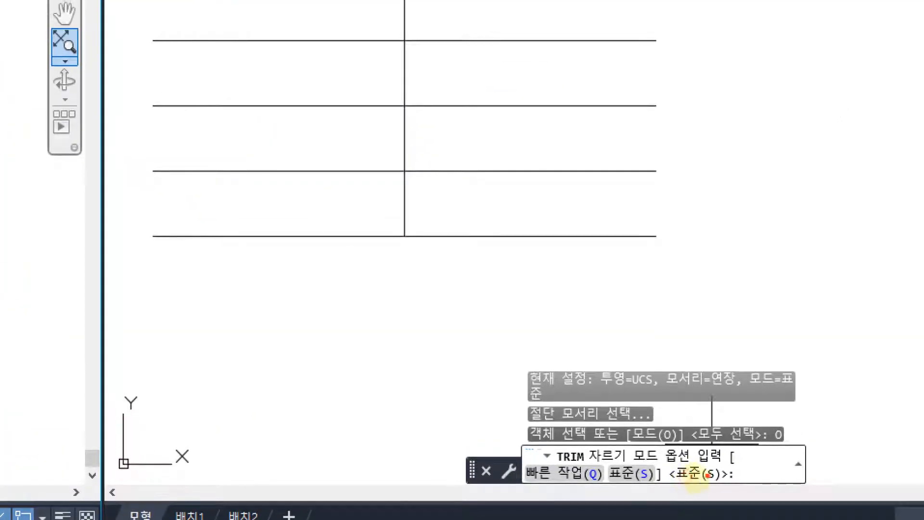
pyautogui.moveTo(702, 491)
pyautogui.mouseDown()
pyautogui.moveTo(674, 453)
pyautogui.moveTo(726, 461)
pyautogui.moveTo(793, 427)
pyautogui.mouseUp()
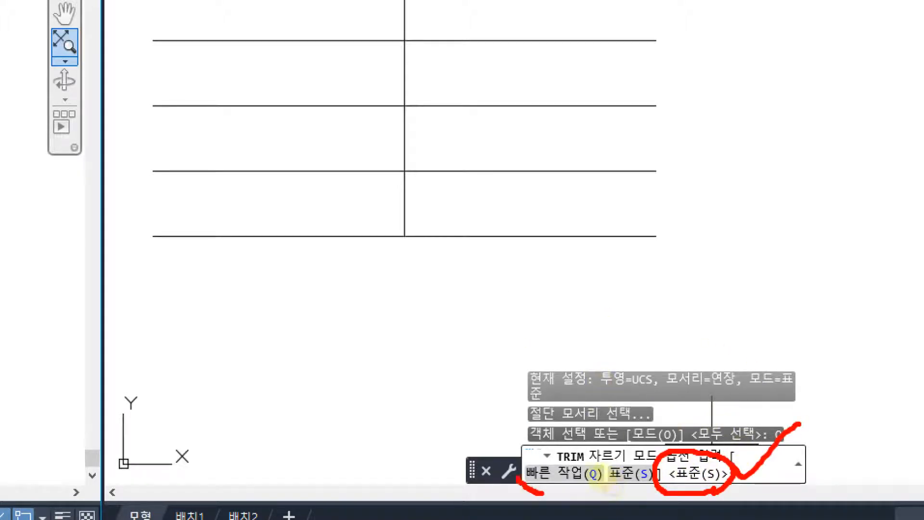
pyautogui.moveTo(518, 477)
pyautogui.mouseDown()
pyautogui.moveTo(581, 445)
pyautogui.moveTo(588, 497)
pyautogui.mouseUp()
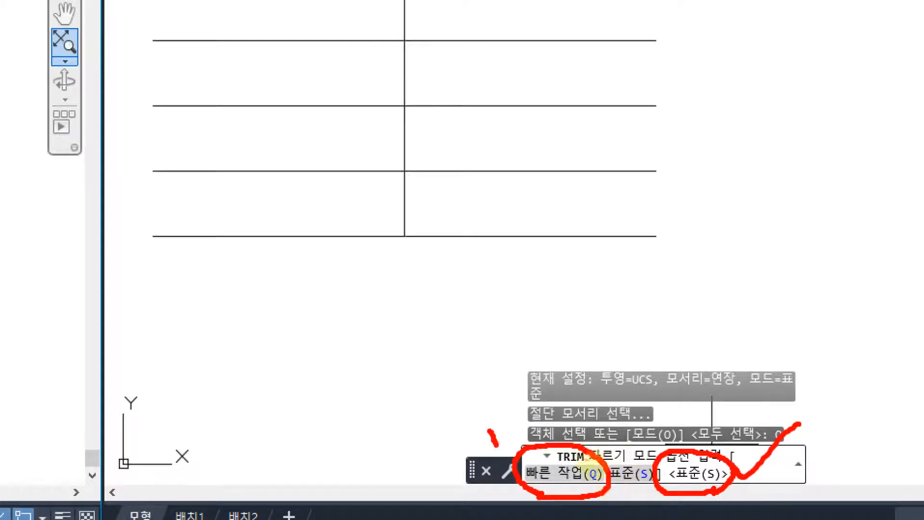
pyautogui.moveTo(496, 445); pyautogui.dragTo(516, 418)
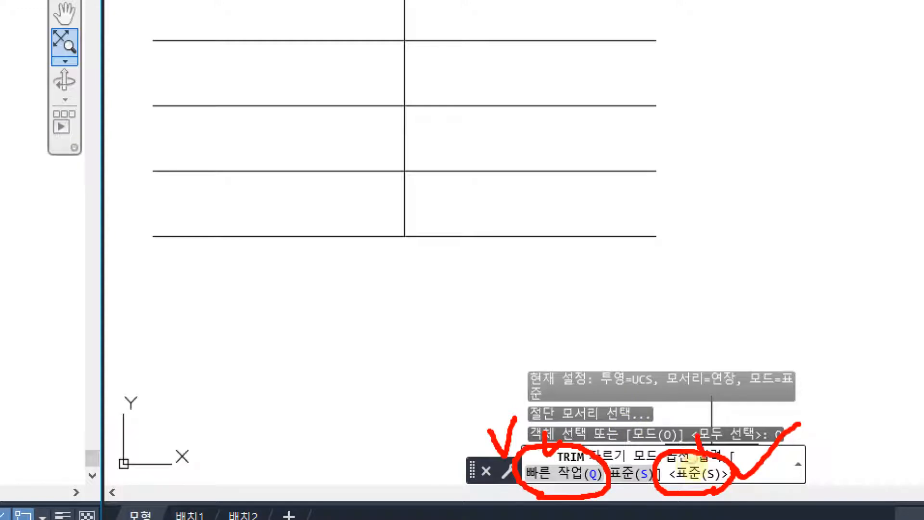
pyautogui.moveTo(707, 466); pyautogui.dragTo(713, 414)
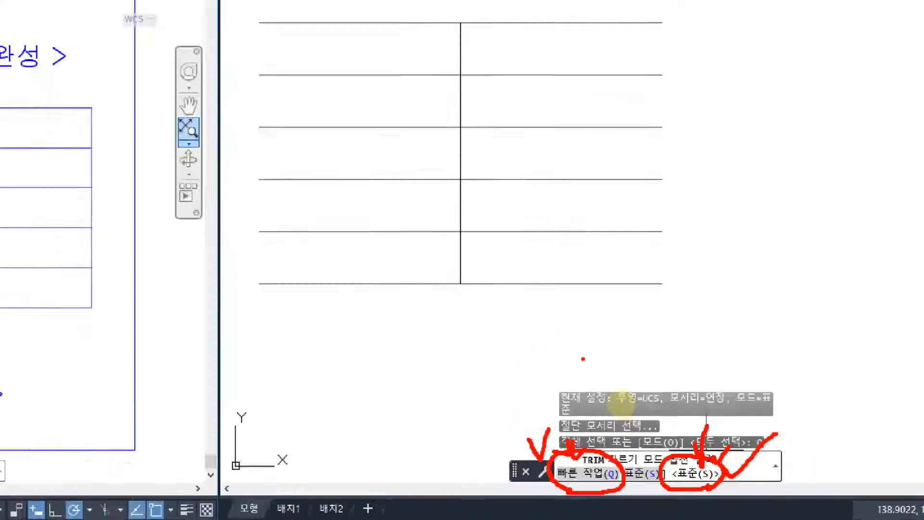
pyautogui.press('Escape')
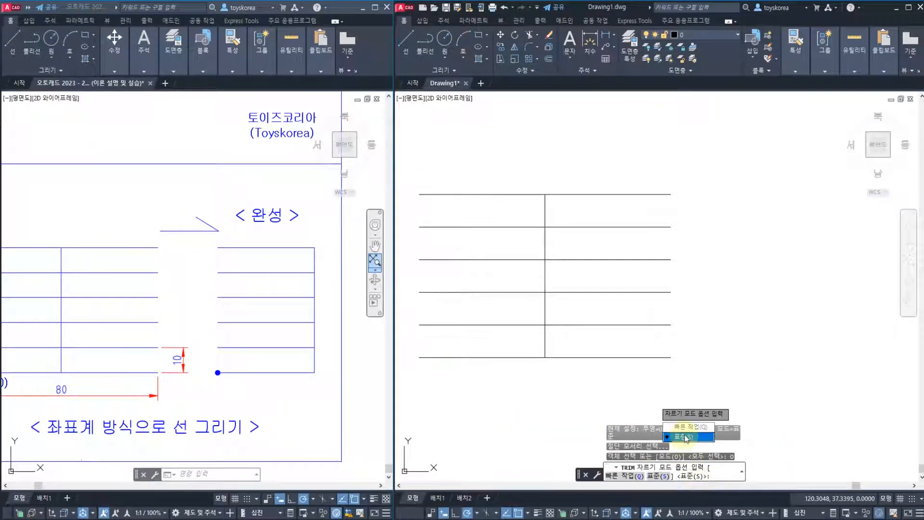
pyautogui.press('Escape')
pyautogui.press('Escape')
pyautogui.press('Escape')
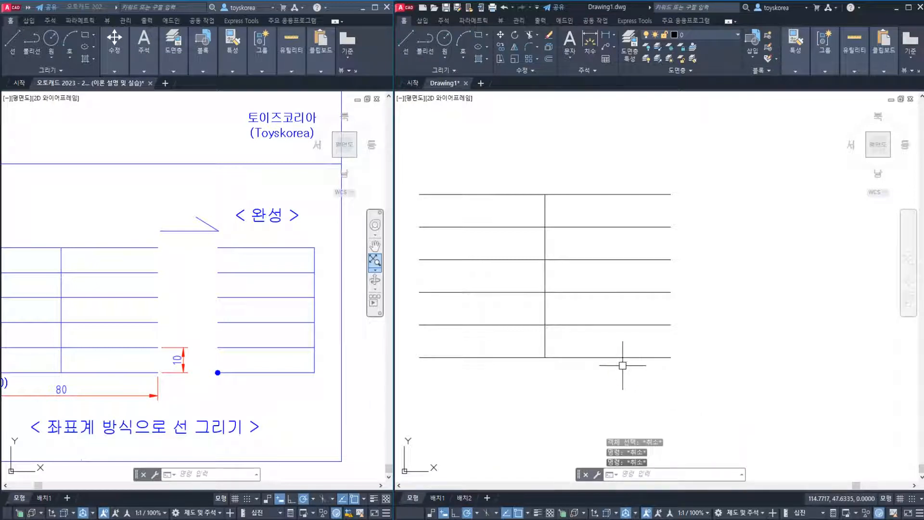
# Start Trim and use the vertical line through the midpoints as the cutting edge
pyautogui.write('tr')
pyautogui.press('Return')
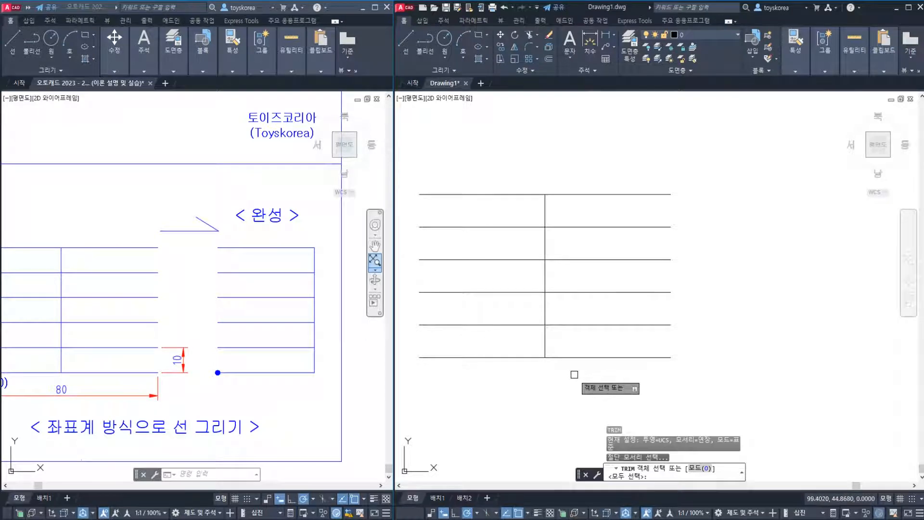
pyautogui.click(546, 335)
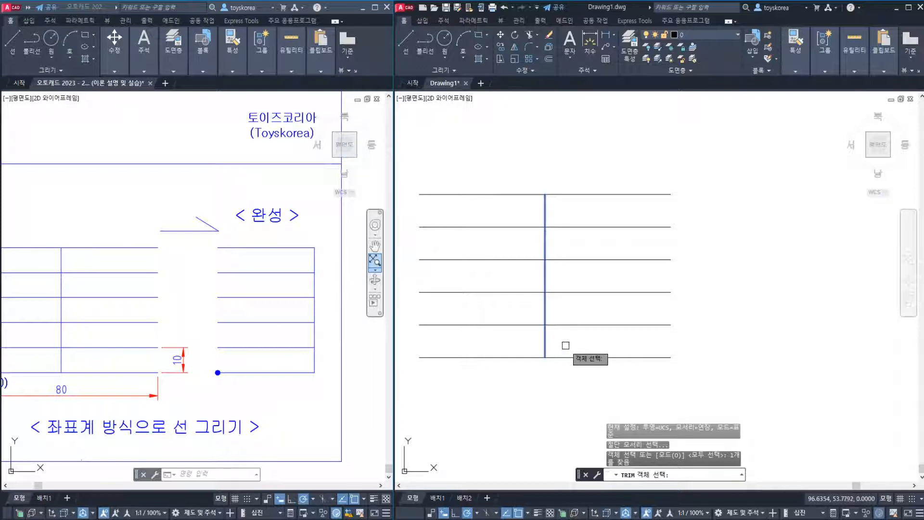
pyautogui.press('Return')
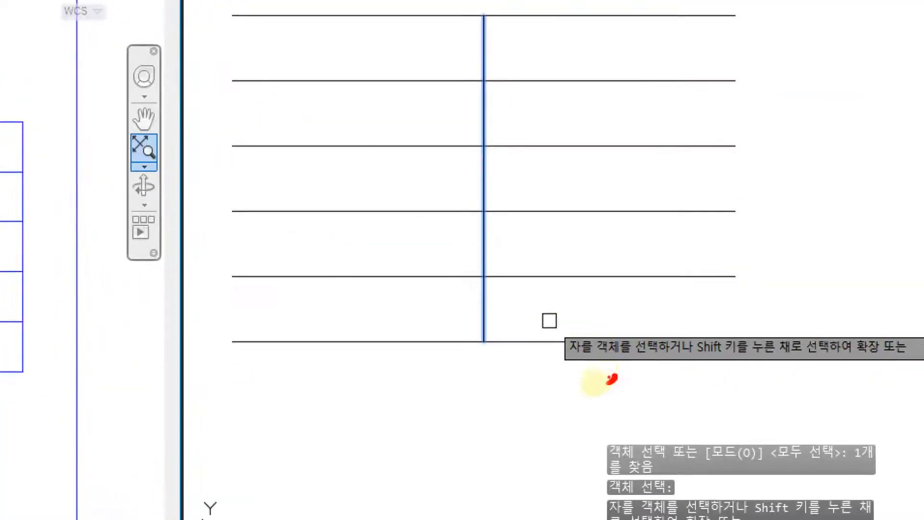
pyautogui.moveTo(612, 379)
pyautogui.mouseDown()
pyautogui.moveTo(554, 308)
pyautogui.moveTo(613, 378)
pyautogui.mouseUp()
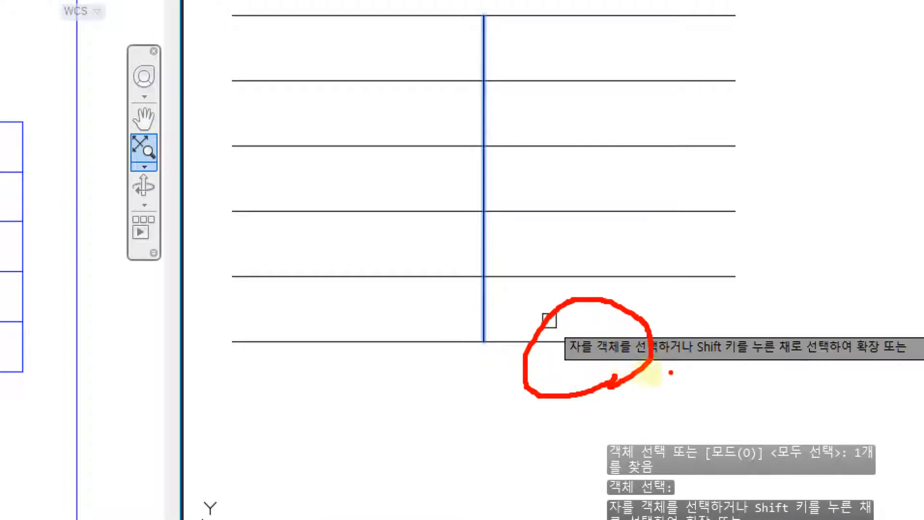
pyautogui.moveTo(697, 364)
pyautogui.mouseDown()
pyautogui.moveTo(752, 364)
pyautogui.moveTo(765, 370)
pyautogui.moveTo(749, 386)
pyautogui.moveTo(822, 389)
pyautogui.mouseUp()
pyautogui.moveTo(844, 358); pyautogui.dragTo(796, 398)
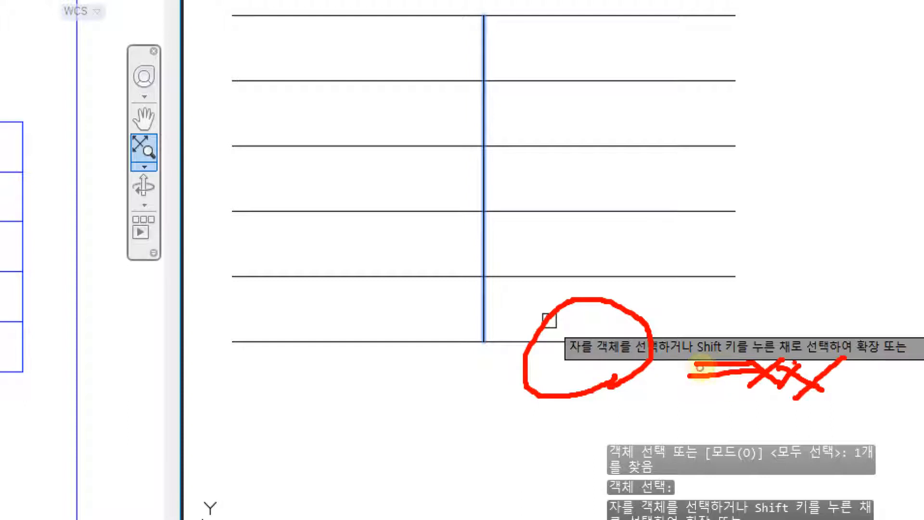
pyautogui.moveTo(795, 362); pyautogui.dragTo(835, 387)
pyautogui.moveTo(854, 370); pyautogui.dragTo(854, 378)
pyautogui.moveTo(775, 98); pyautogui.dragTo(777, 223)
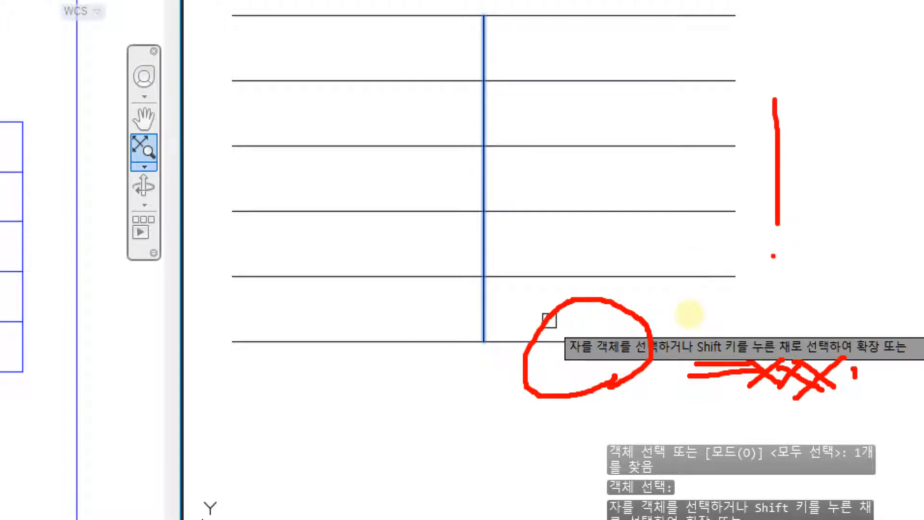
pyautogui.moveTo(795, 184); pyautogui.dragTo(874, 175)
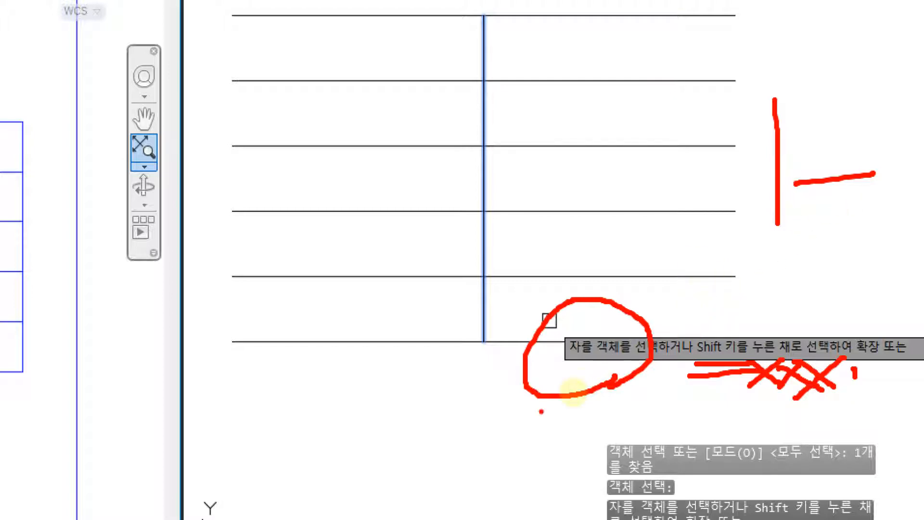
pyautogui.moveTo(551, 374); pyautogui.dragTo(617, 368)
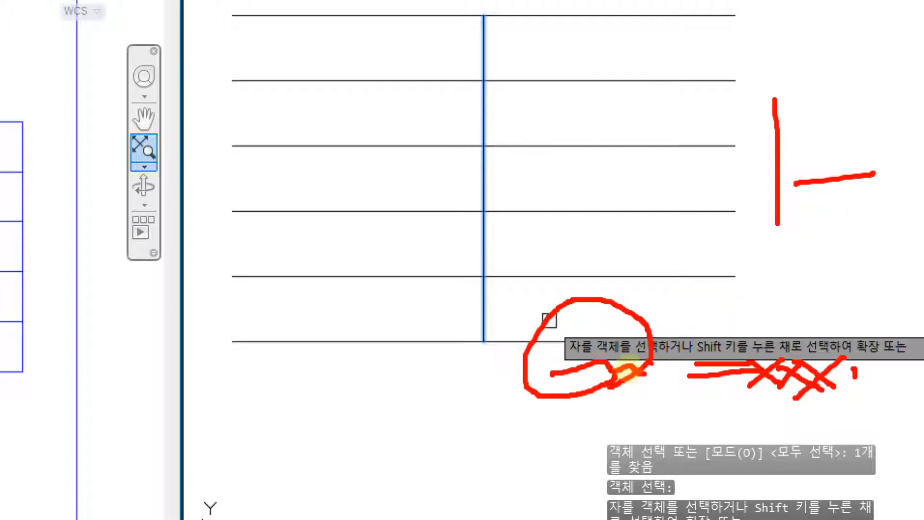
pyautogui.press('Escape')
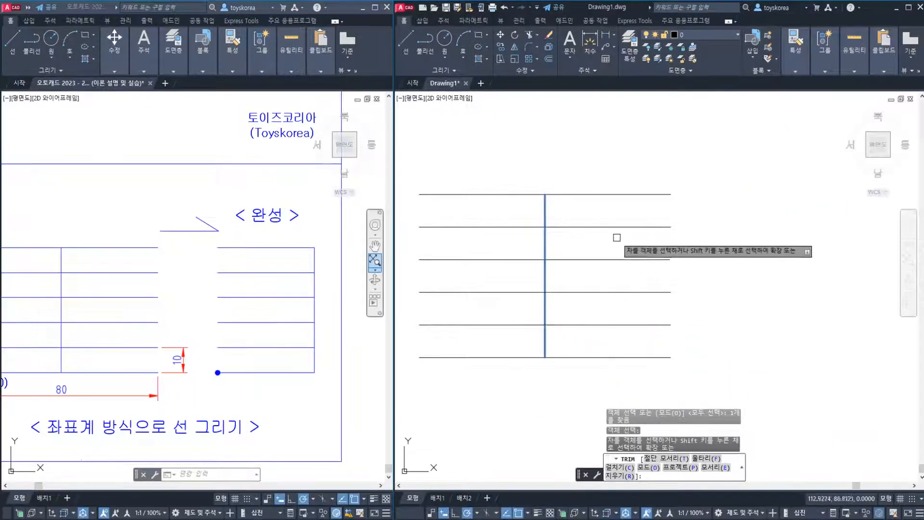
# Trim away the parts of all six horizontal lines that extend right of the vertical cutting edge
pyautogui.click(607, 211)
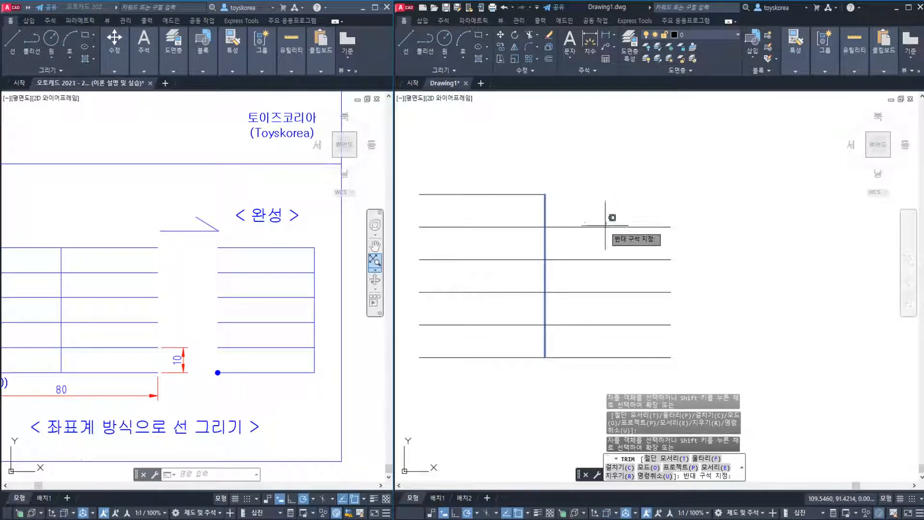
pyautogui.click(599, 231)
pyautogui.click(600, 258)
pyautogui.click(600, 292)
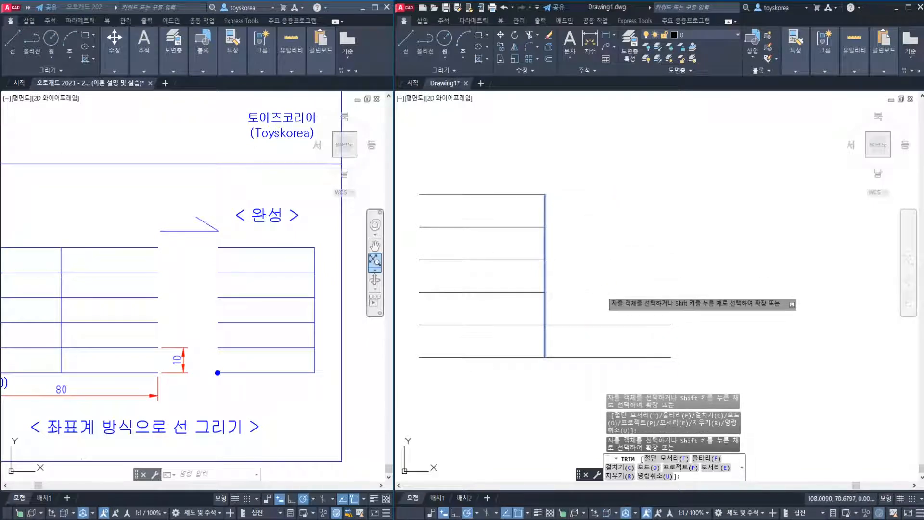
pyautogui.click(603, 324)
pyautogui.click(593, 356)
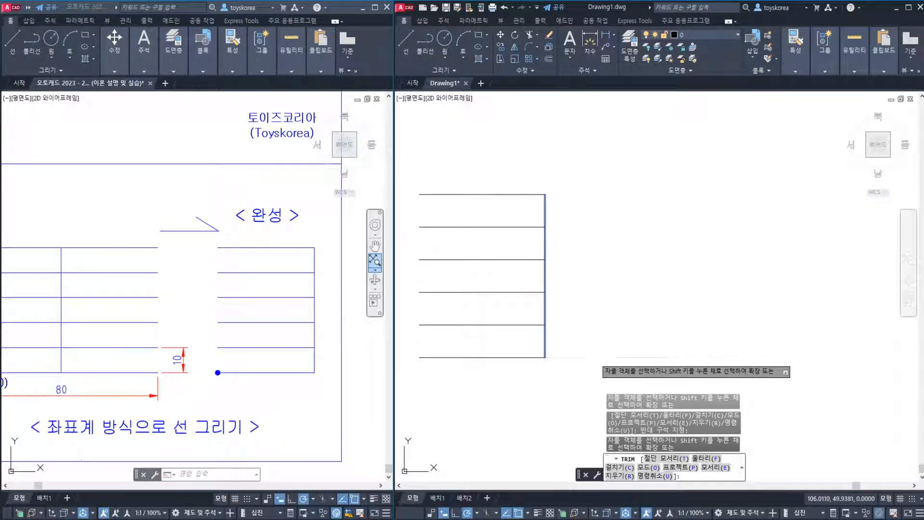
pyautogui.press('Escape')
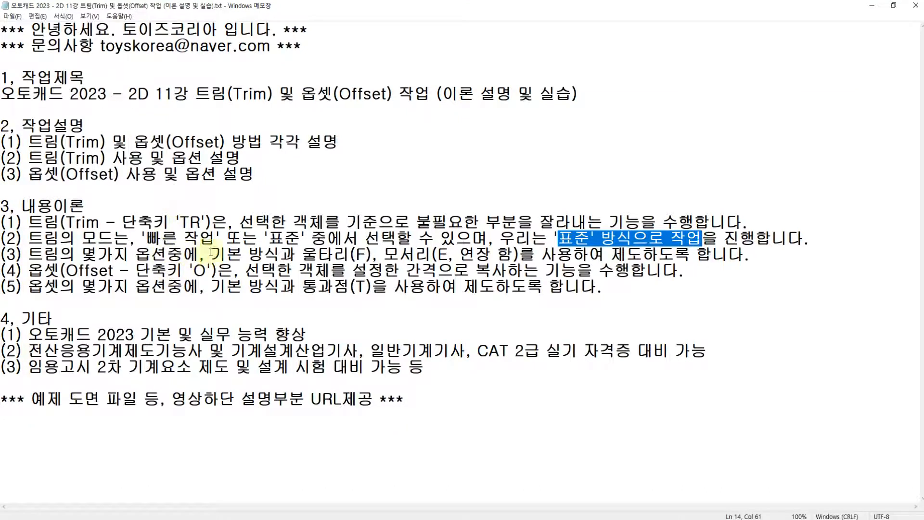
# Switch to the lecture notes in Notepad, read the note on Trim's basic method, and return to AutoCAD
pyautogui.moveTo(212, 252); pyautogui.dragTo(265, 253)
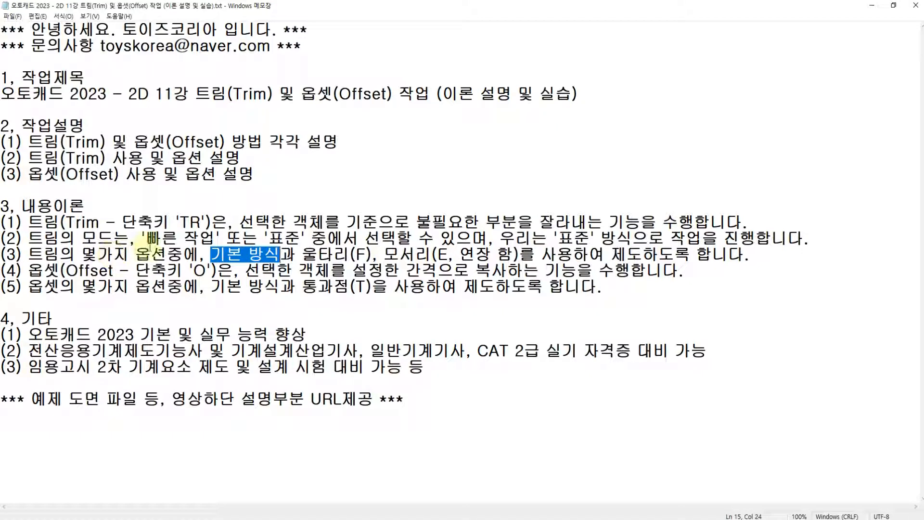
pyautogui.moveTo(215, 260); pyautogui.dragTo(267, 256)
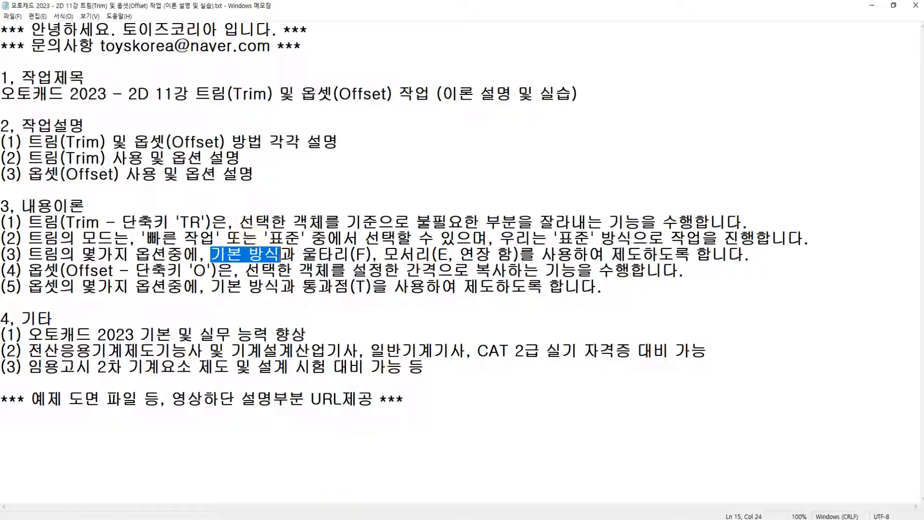
pyautogui.click(359, 519)
pyautogui.click(380, 519)
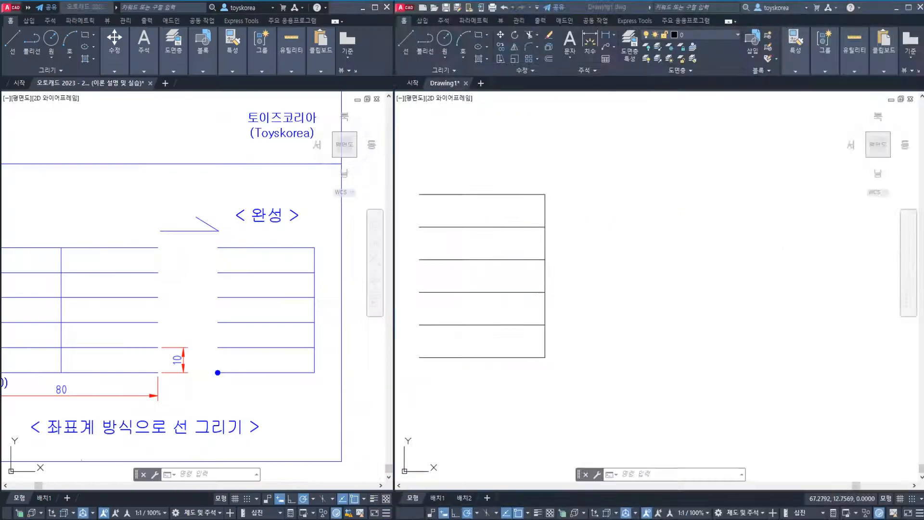
# Undo the trim of the six horizontal lines
pyautogui.click(571, 220)
pyautogui.press('Escape')
pyautogui.press('Escape')
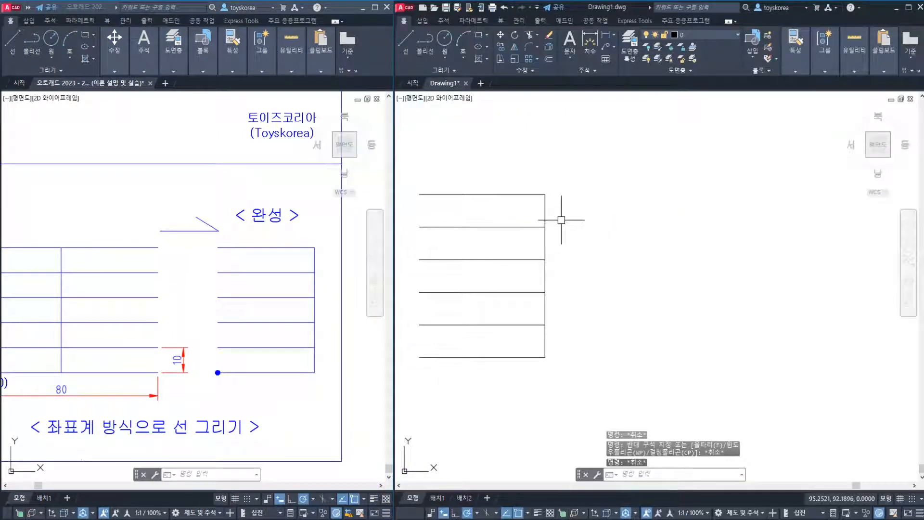
pyautogui.hotkey('ctrl', 'z')
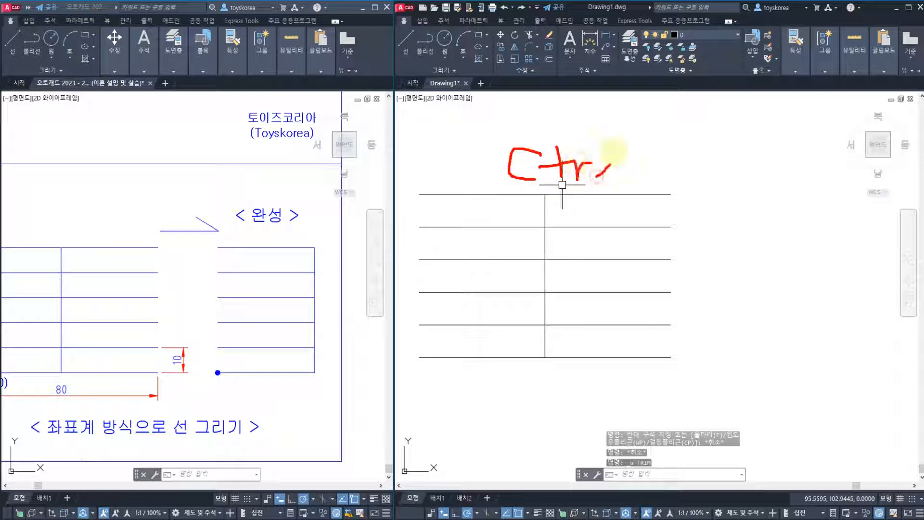
pyautogui.moveTo(610, 165); pyautogui.dragTo(611, 166)
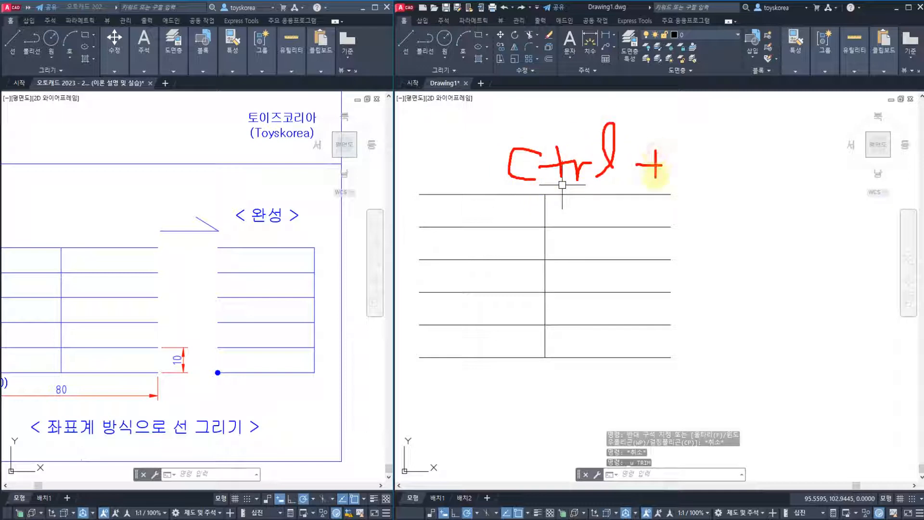
pyautogui.moveTo(692, 153); pyautogui.dragTo(701, 184)
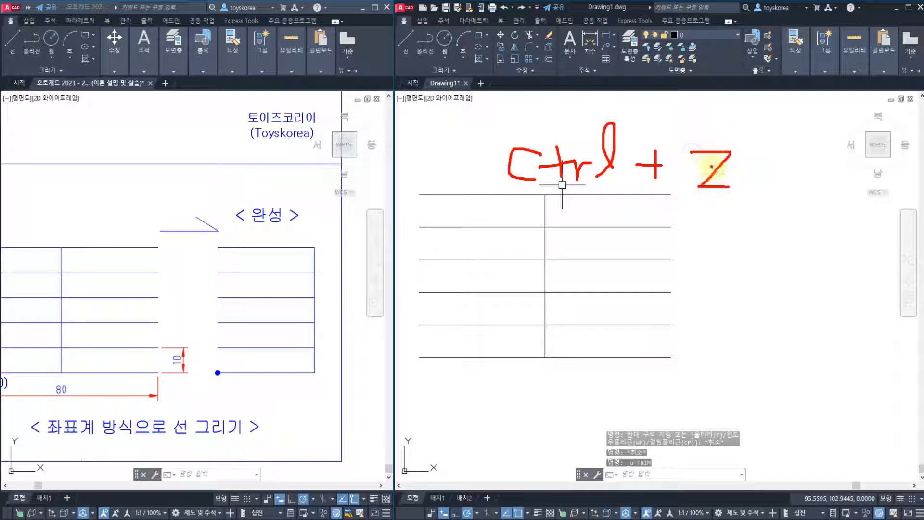
pyautogui.moveTo(705, 252); pyautogui.dragTo(682, 221)
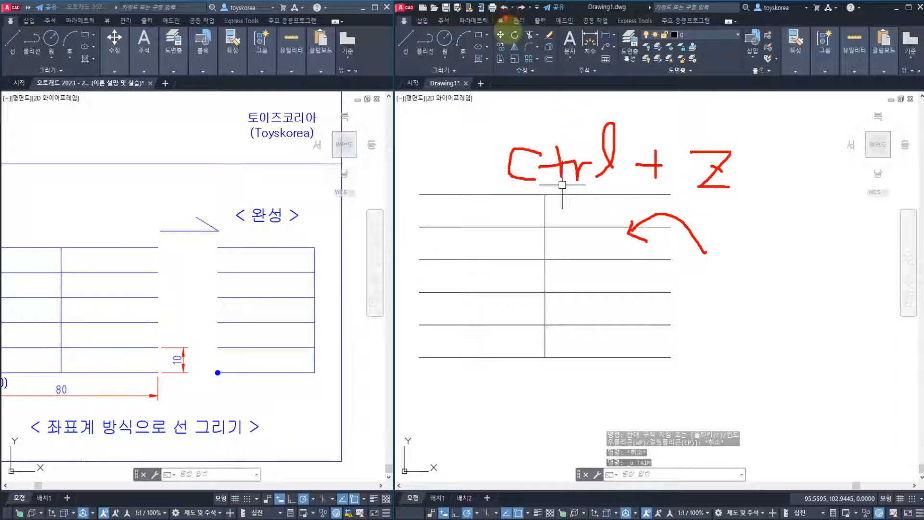
pyautogui.moveTo(505, 19); pyautogui.dragTo(510, 105)
pyautogui.moveTo(499, 31); pyautogui.dragTo(513, 32)
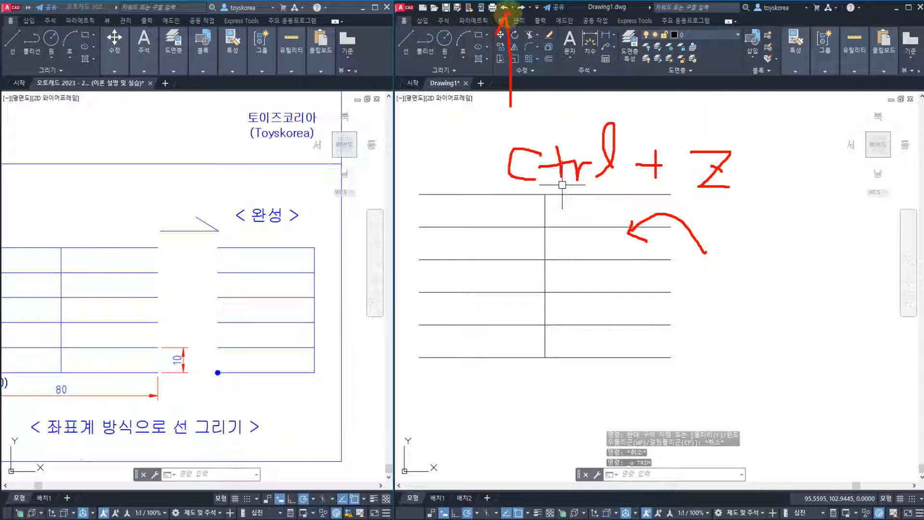
pyautogui.press('Escape')
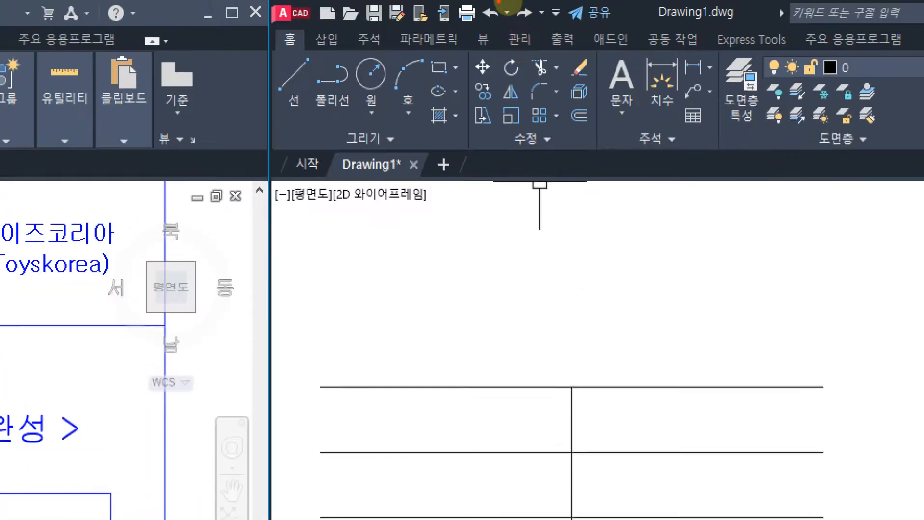
pyautogui.moveTo(473, 29)
pyautogui.mouseDown()
pyautogui.moveTo(507, 29)
pyautogui.moveTo(503, 37)
pyautogui.mouseUp()
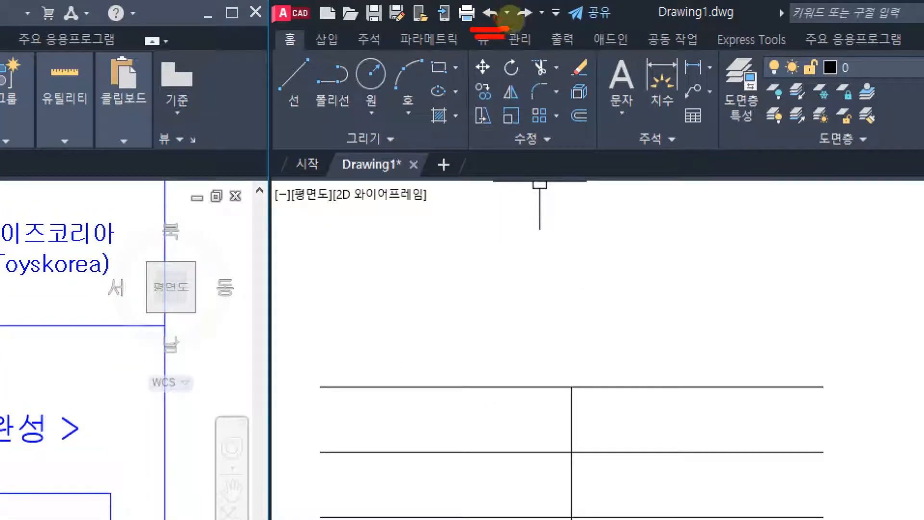
pyautogui.moveTo(474, 7)
pyautogui.mouseDown()
pyautogui.moveTo(504, 28)
pyautogui.moveTo(474, 342)
pyautogui.moveTo(516, 315)
pyautogui.mouseUp()
pyautogui.moveTo(494, 374); pyautogui.dragTo(317, 382)
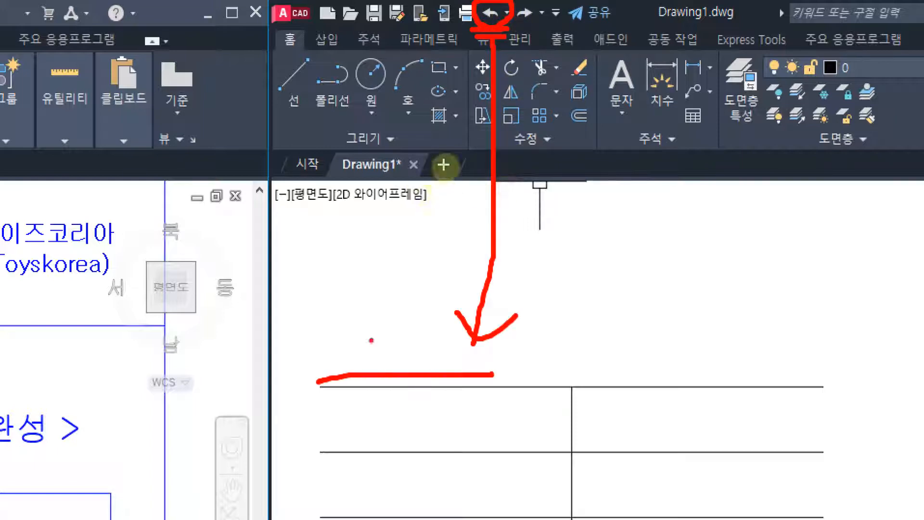
pyautogui.moveTo(374, 332); pyautogui.dragTo(393, 414)
pyautogui.press('Escape')
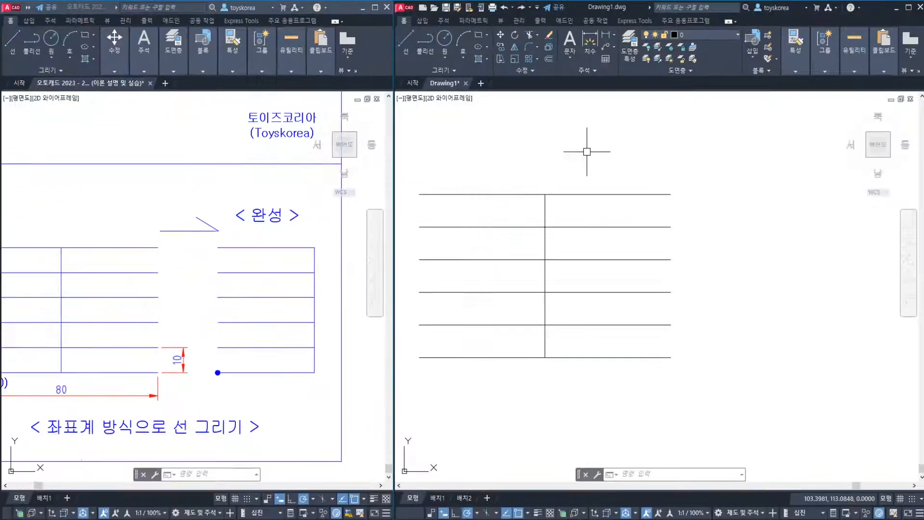
pyautogui.moveTo(597, 221)
pyautogui.mouseDown(button='middle')
pyautogui.moveTo(615, 229)
pyautogui.moveTo(594, 234)
pyautogui.moveTo(574, 257)
pyautogui.moveTo(576, 235)
pyautogui.mouseUp(button='middle')
pyautogui.press('Escape')
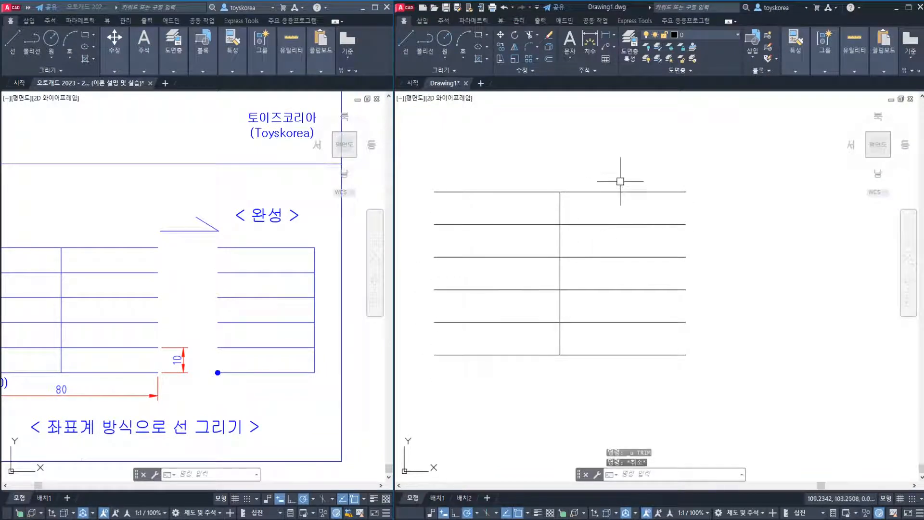
pyautogui.click(642, 171)
pyautogui.press('Escape')
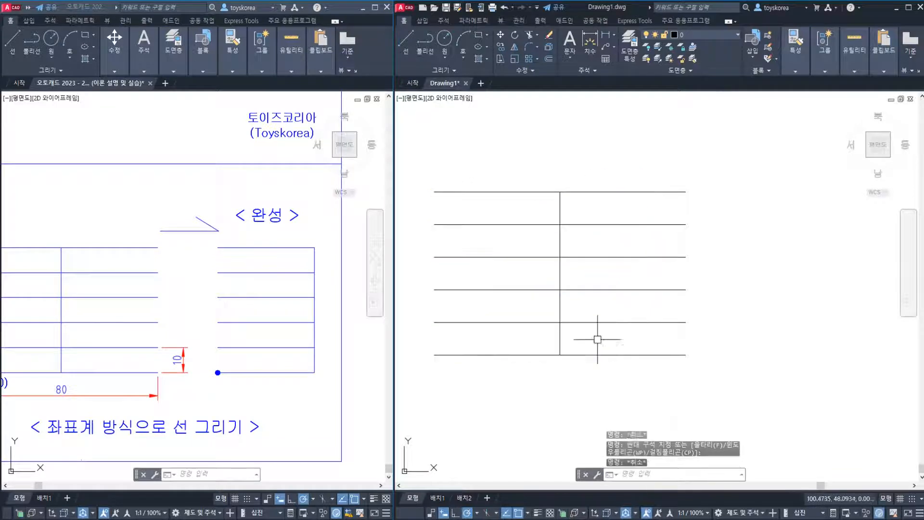
pyautogui.press('Escape')
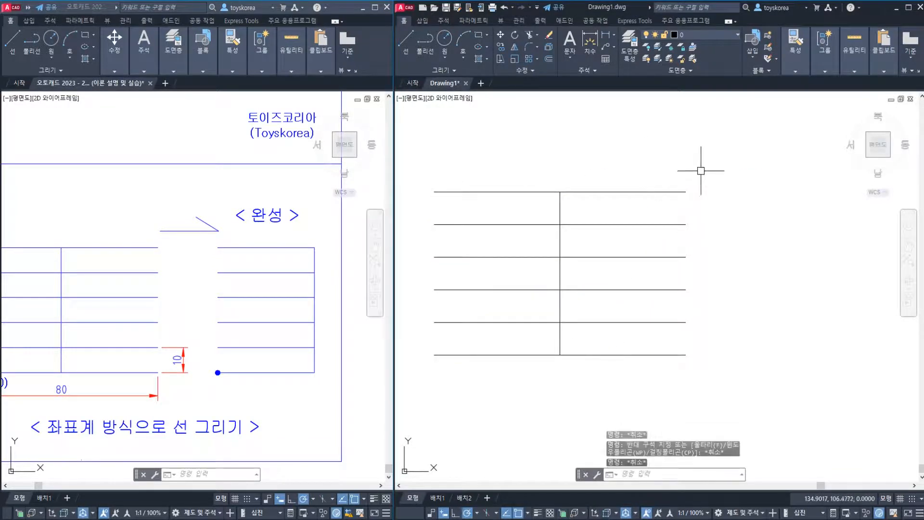
pyautogui.click(677, 157)
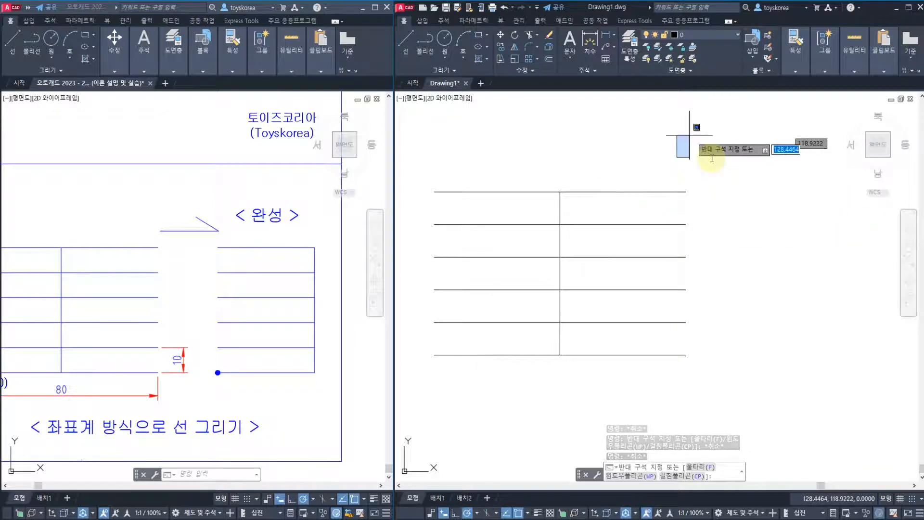
pyautogui.press('Escape')
pyautogui.moveTo(595, 232); pyautogui.dragTo(588, 226, button='middle')
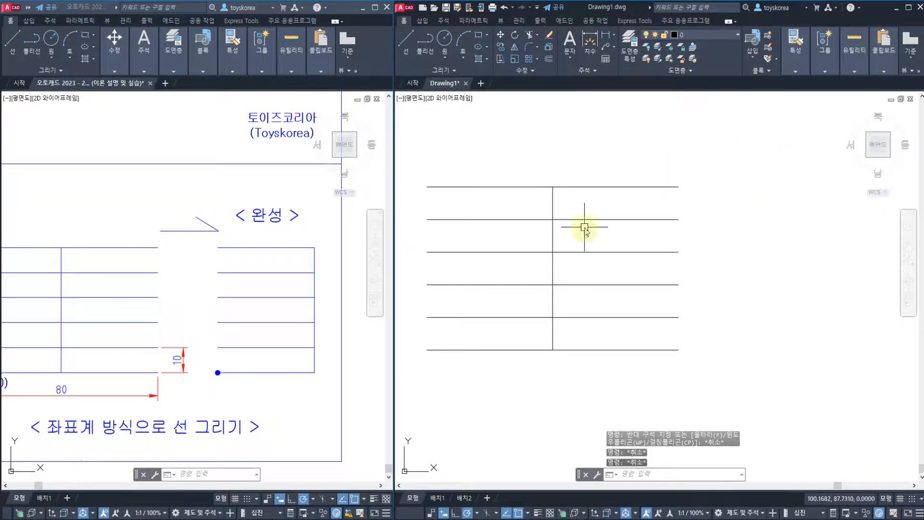
# Trim all six horizontal lines right of the vertical cutting edge with one crossing window, and undo the trim
pyautogui.write('tr')
pyautogui.press('Return')
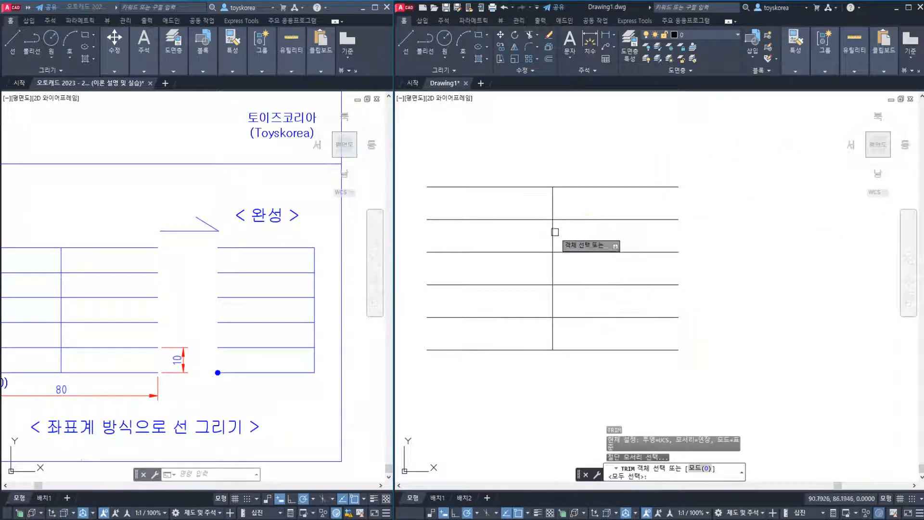
pyautogui.click(554, 234)
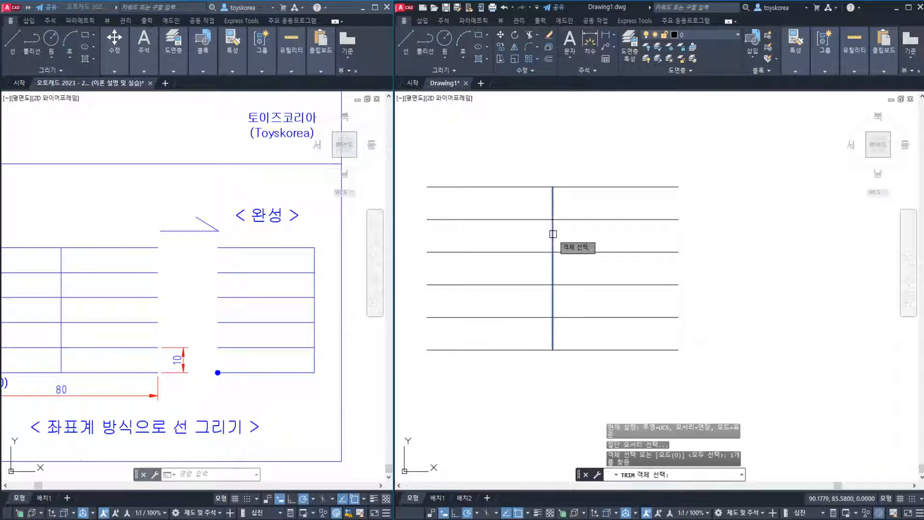
pyautogui.press('Return')
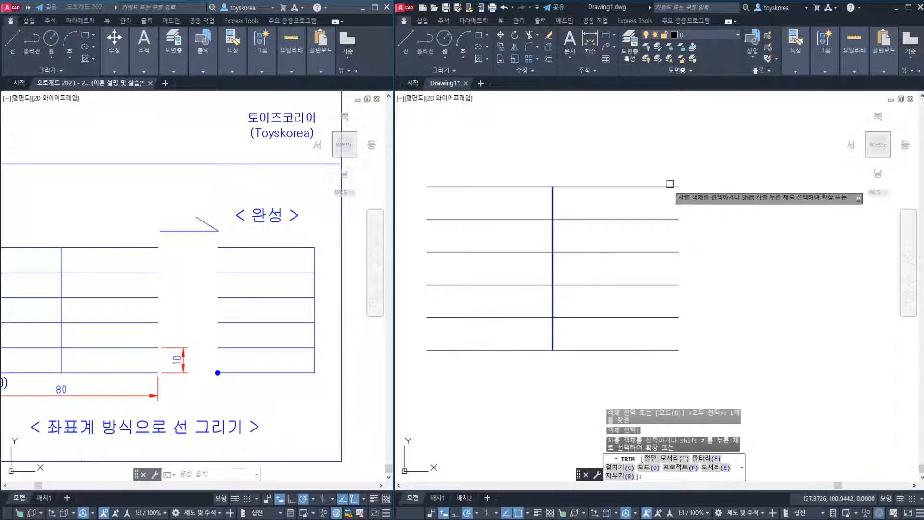
pyautogui.click(706, 137)
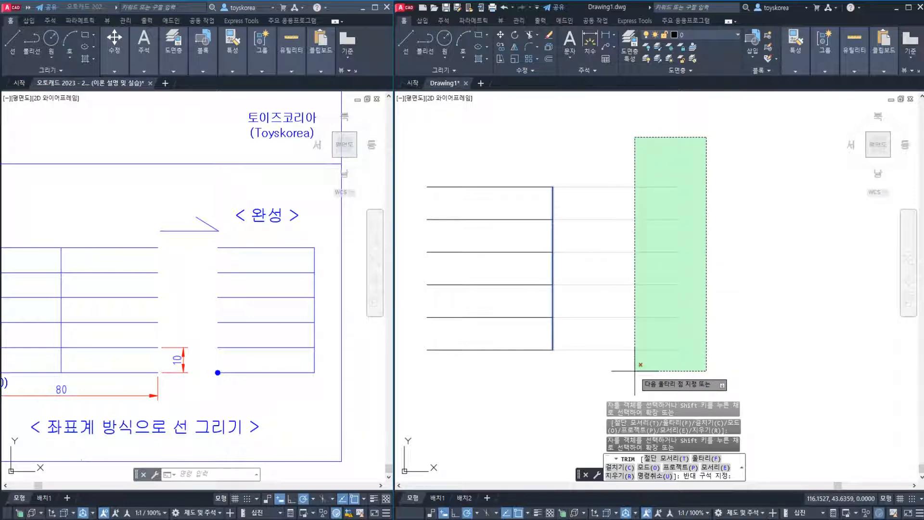
pyautogui.click(635, 370)
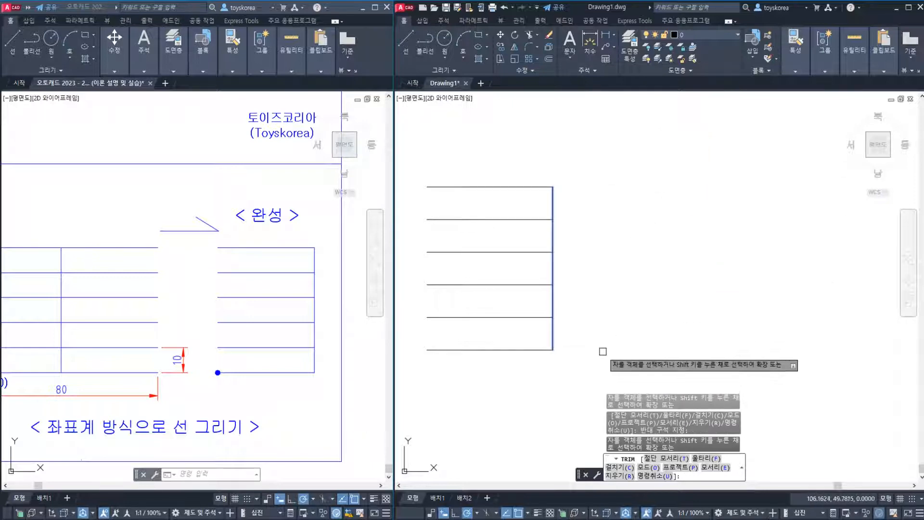
pyautogui.press('Escape')
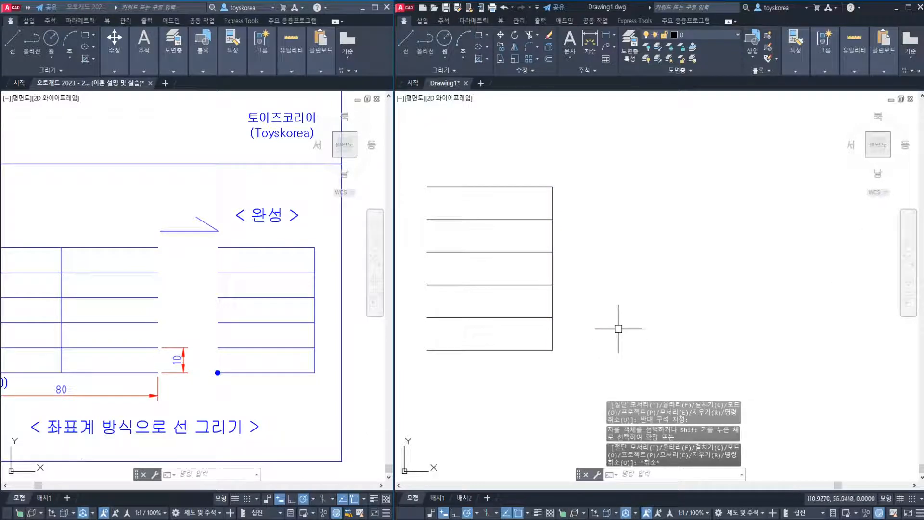
pyautogui.hotkey('ctrl', 'z')
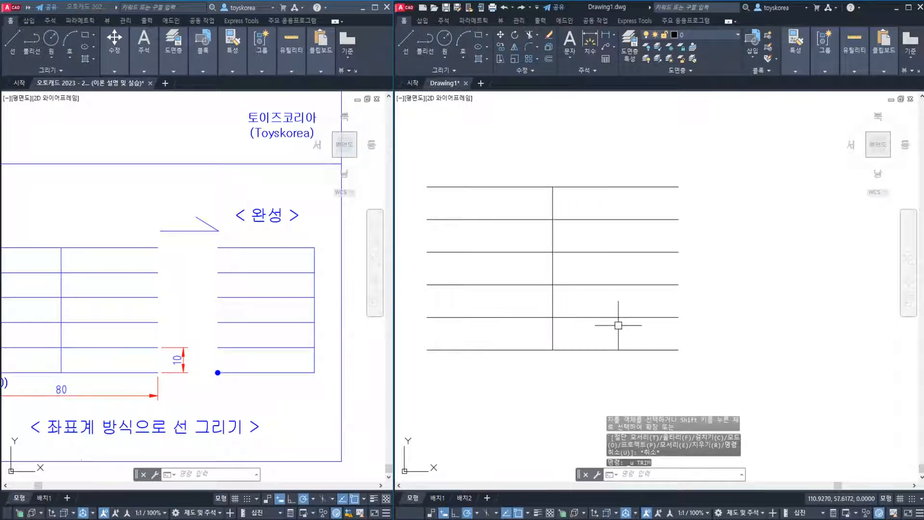
# Try trimming the horizontal lines against the vertical line with a selection window started below their right ends
pyautogui.write('tr')
pyautogui.press('Return')
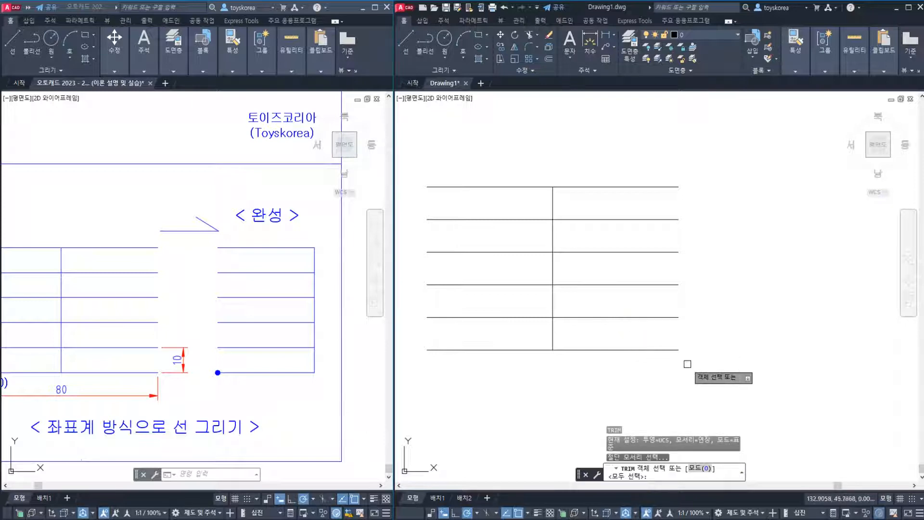
pyautogui.click(709, 375)
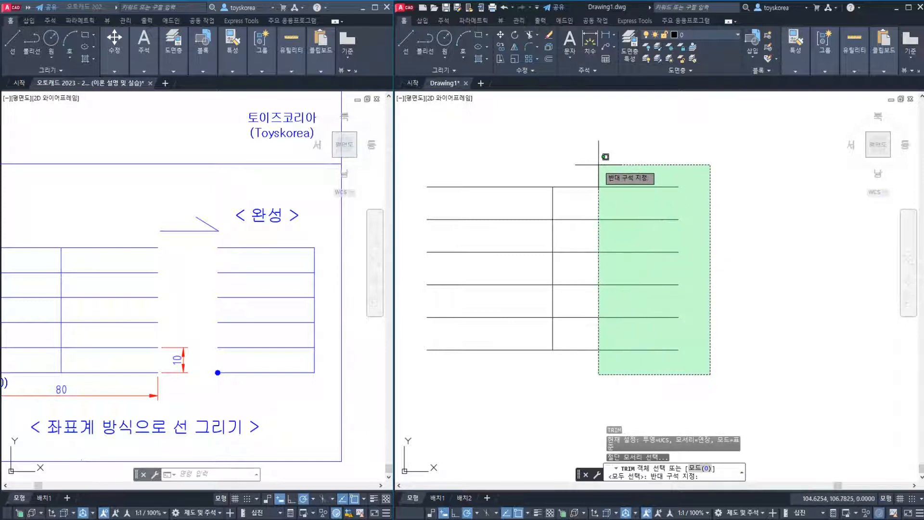
pyautogui.press('Escape')
pyautogui.write('tr')
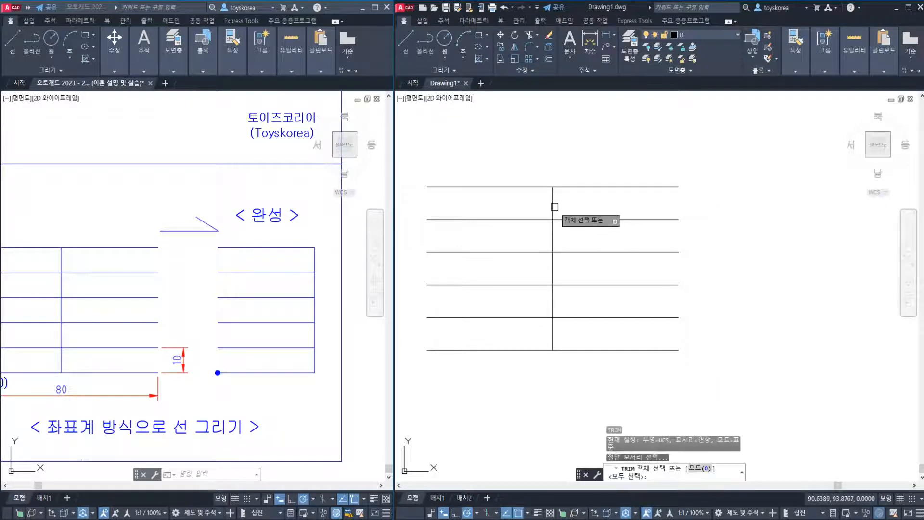
pyautogui.press('Return')
pyautogui.press('Return')
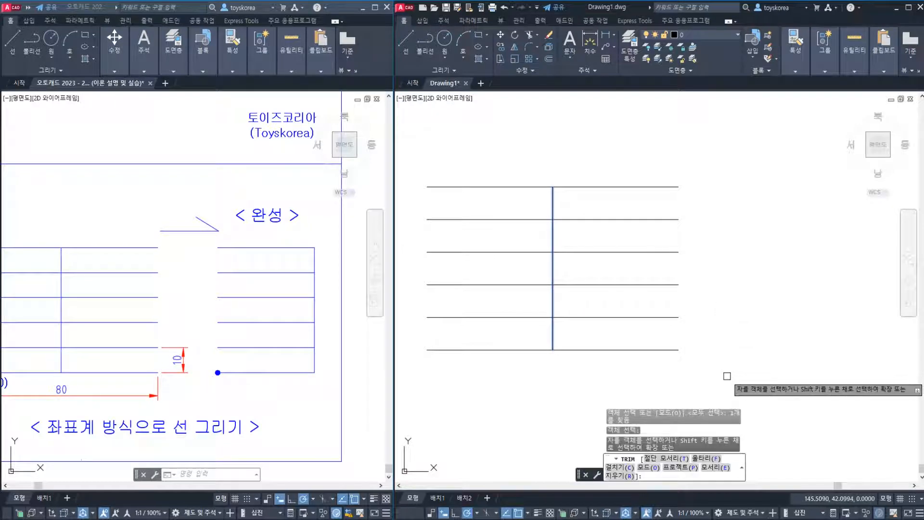
pyautogui.click(727, 375)
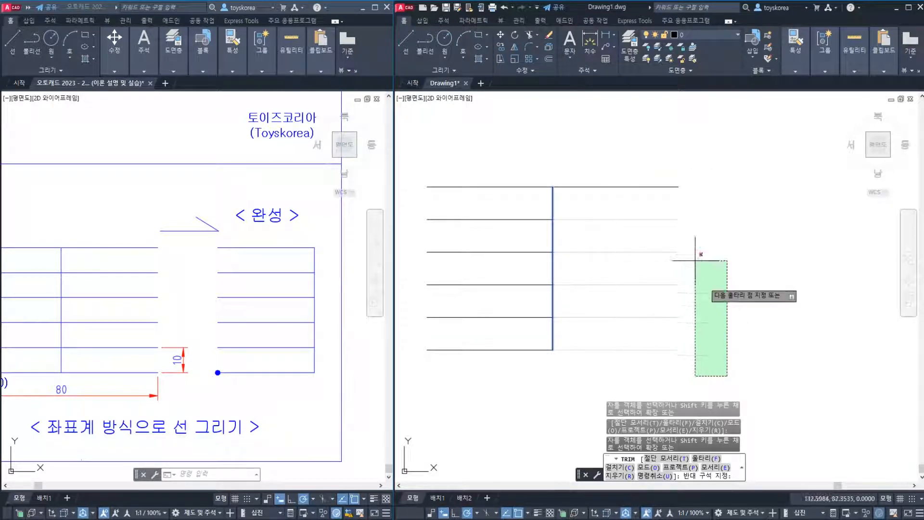
pyautogui.press('Escape')
pyautogui.press('space')
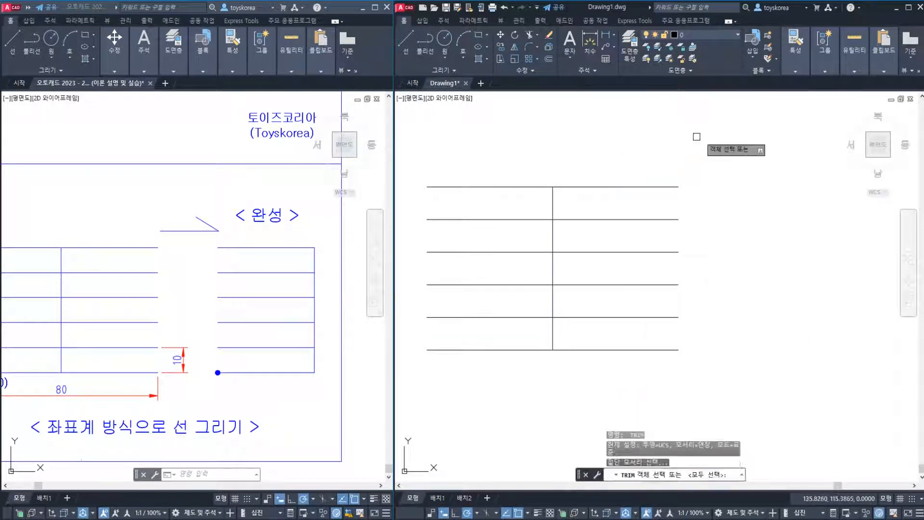
pyautogui.click(703, 134)
pyautogui.press('Escape')
pyautogui.press('Escape')
pyautogui.press('space')
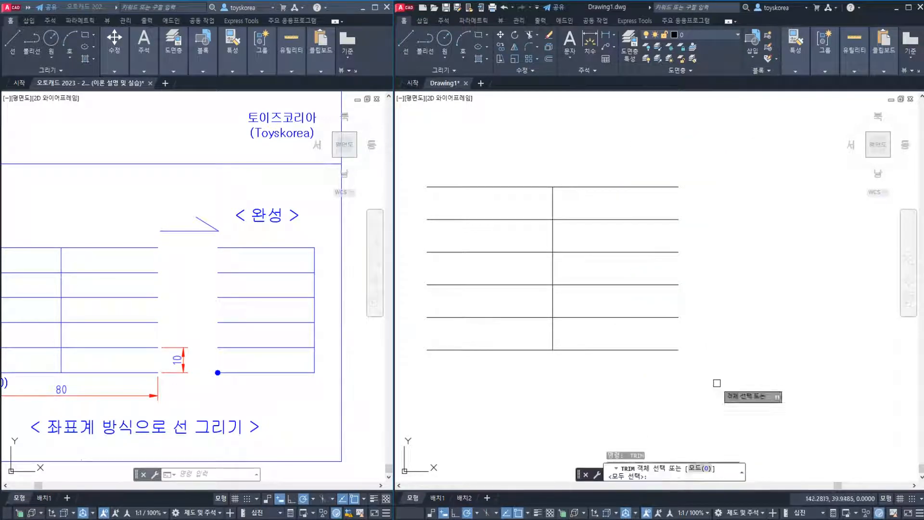
pyautogui.click(717, 383)
pyautogui.press('Escape')
pyautogui.press('Escape')
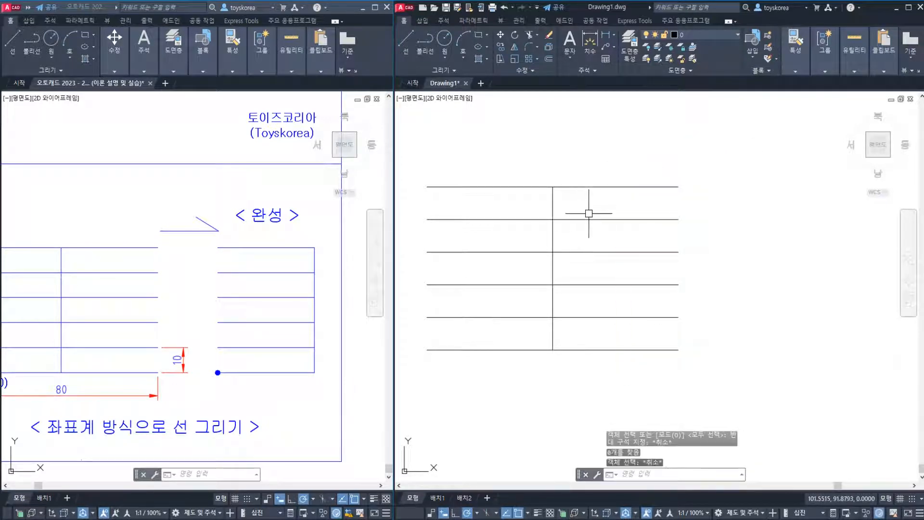
# Start Trim with the vertical line as cutting edge and try a crossing window above the horizontal lines
pyautogui.write('tr')
pyautogui.press('Return')
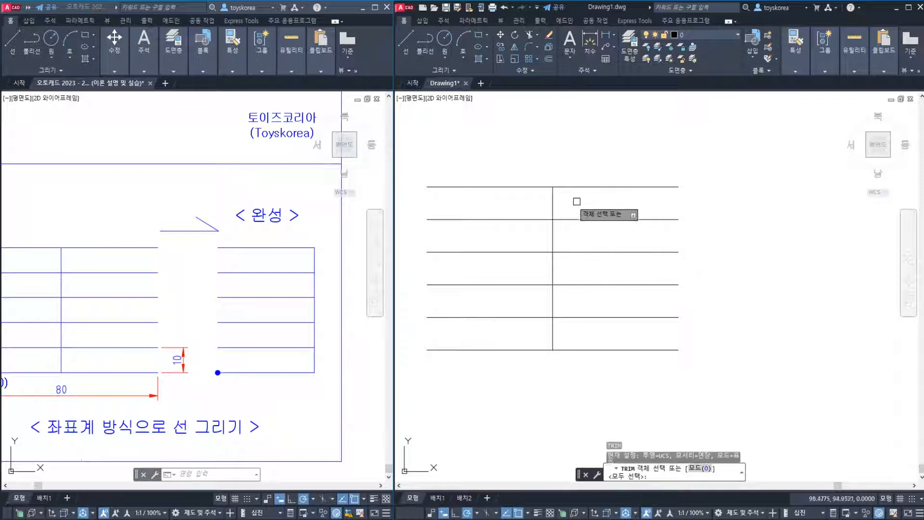
pyautogui.click(550, 203)
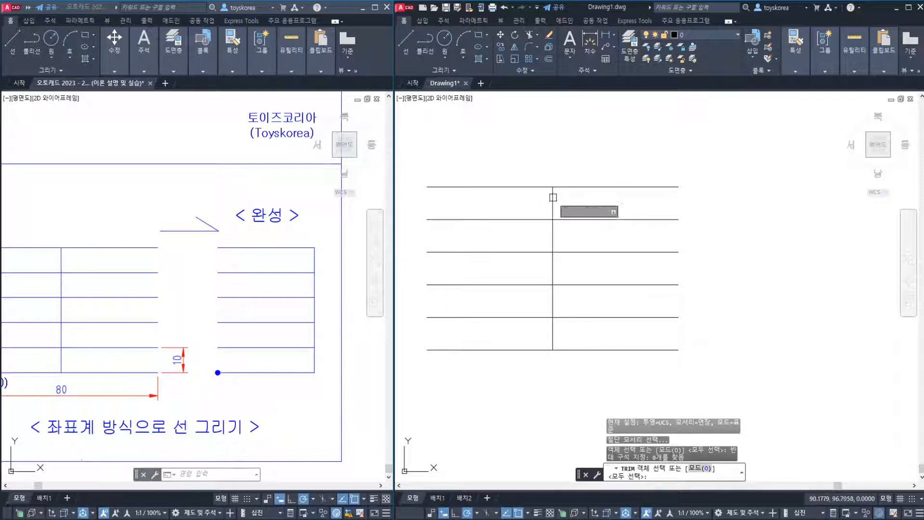
pyautogui.click(552, 198)
pyautogui.press('space')
pyautogui.click(571, 145)
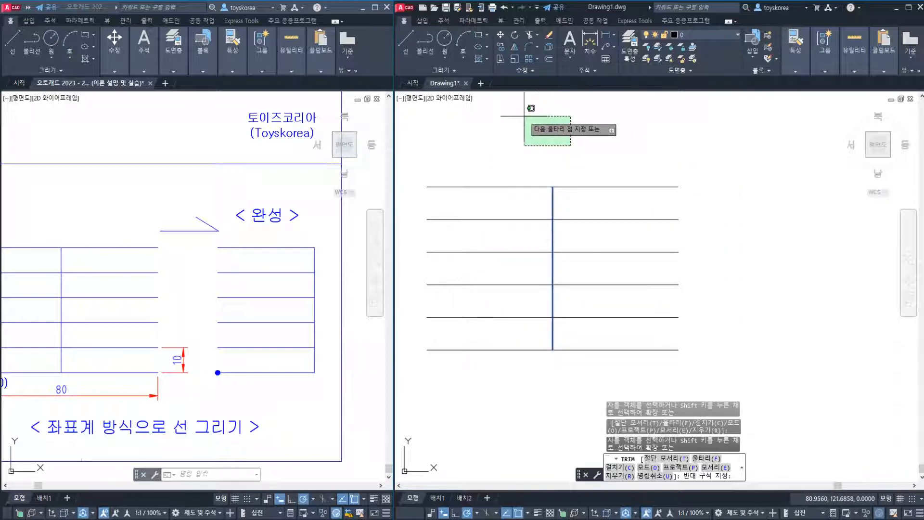
pyautogui.press('Escape')
pyautogui.press('space')
pyautogui.click(718, 136)
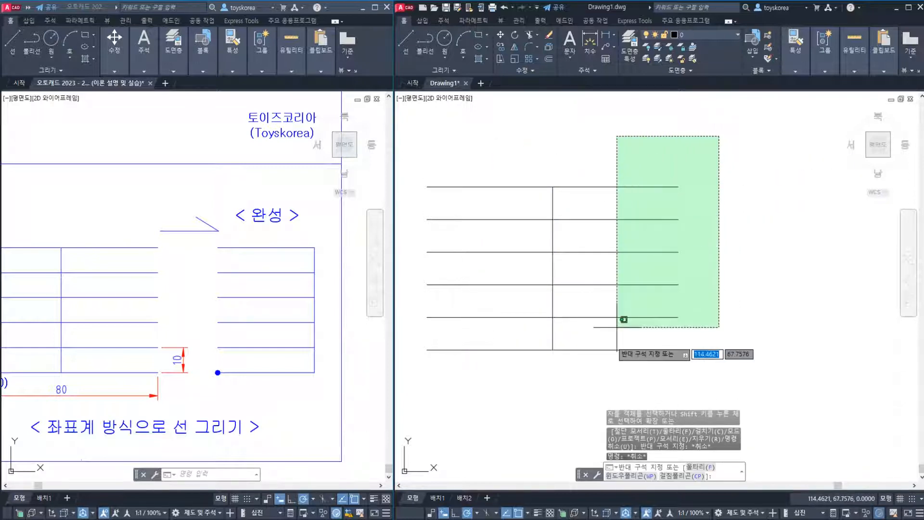
pyautogui.click(583, 145)
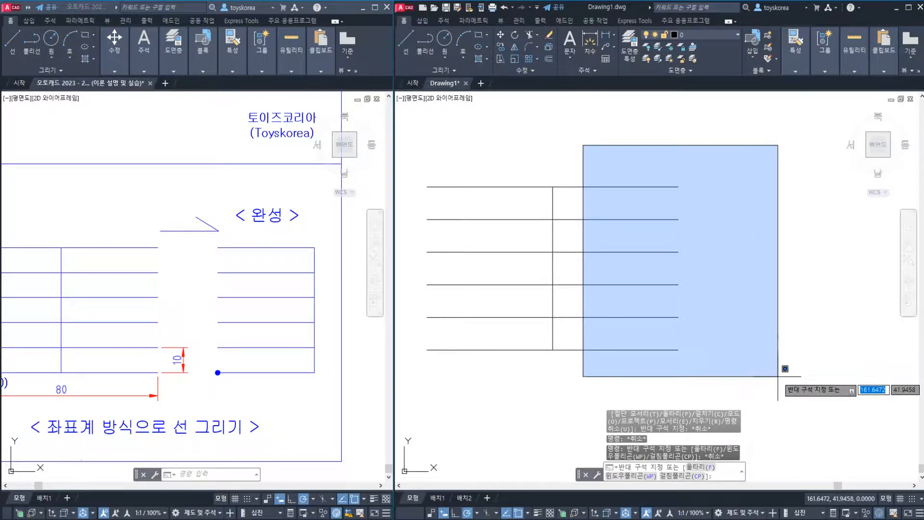
pyautogui.press('Escape')
pyautogui.press('Escape')
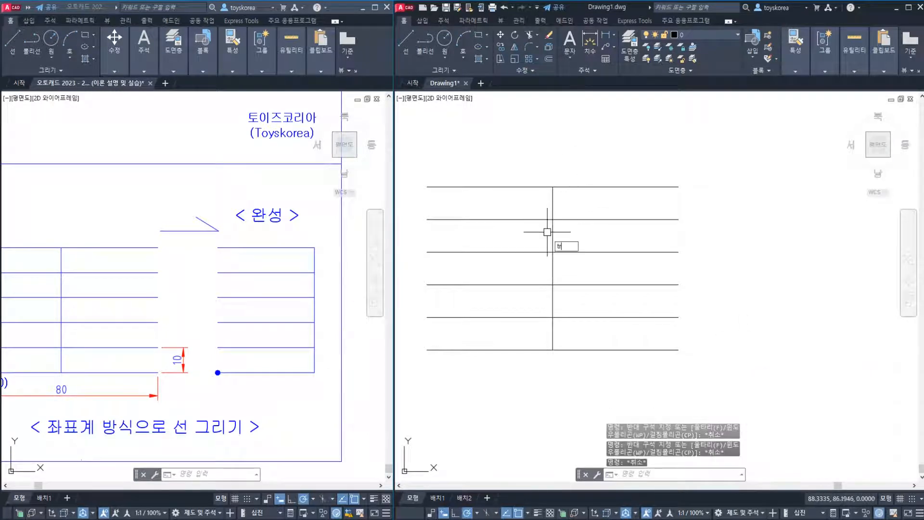
# Try trimming the horizontal lines against the vertical line with a selection window started above, just right of it
pyautogui.write('tr')
pyautogui.press('Return')
pyautogui.click(550, 237)
pyautogui.press('Return')
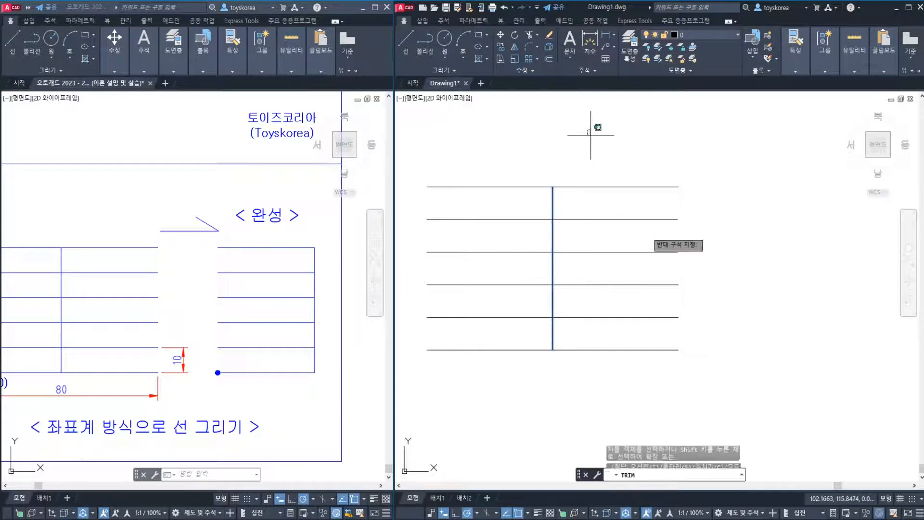
pyautogui.click(587, 129)
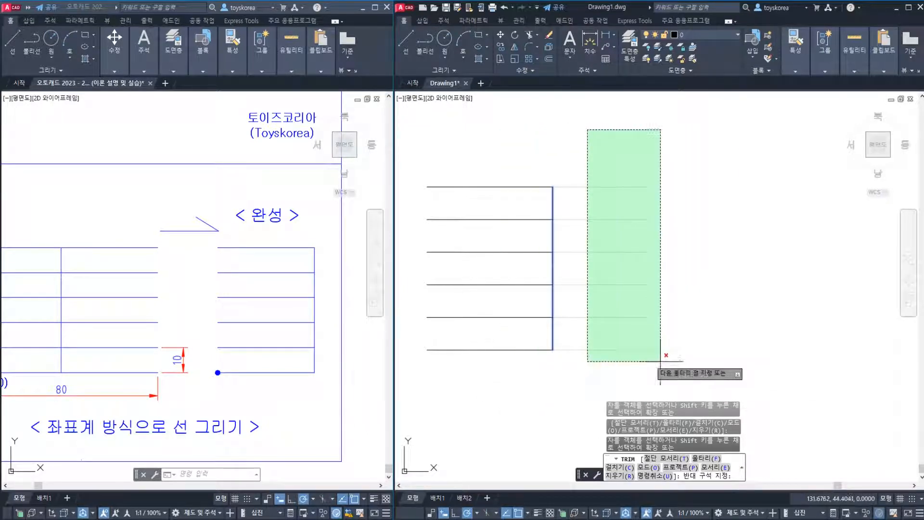
pyautogui.press('Escape')
pyautogui.press('Escape')
pyautogui.press('Escape')
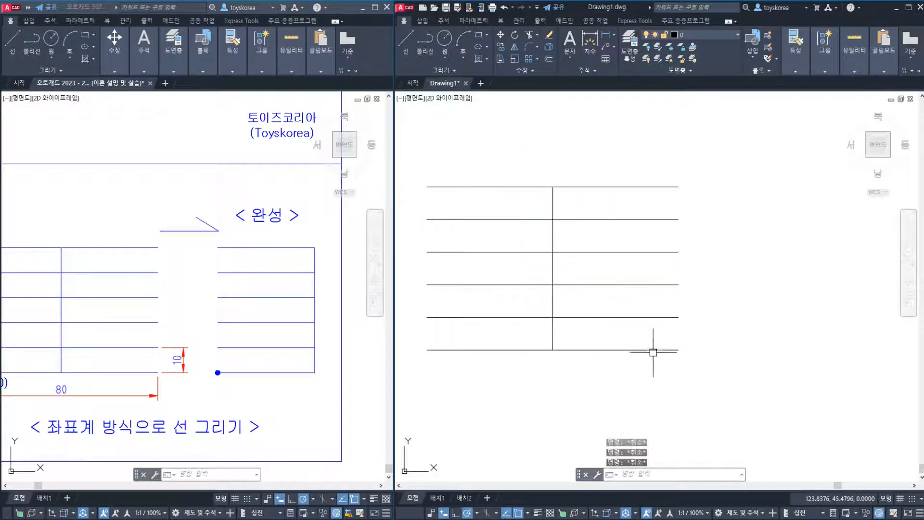
# Trim the six horizontal lines right of the vertical cutting edge with a crossing window started above their right ends
pyautogui.write('tr')
pyautogui.press('Return')
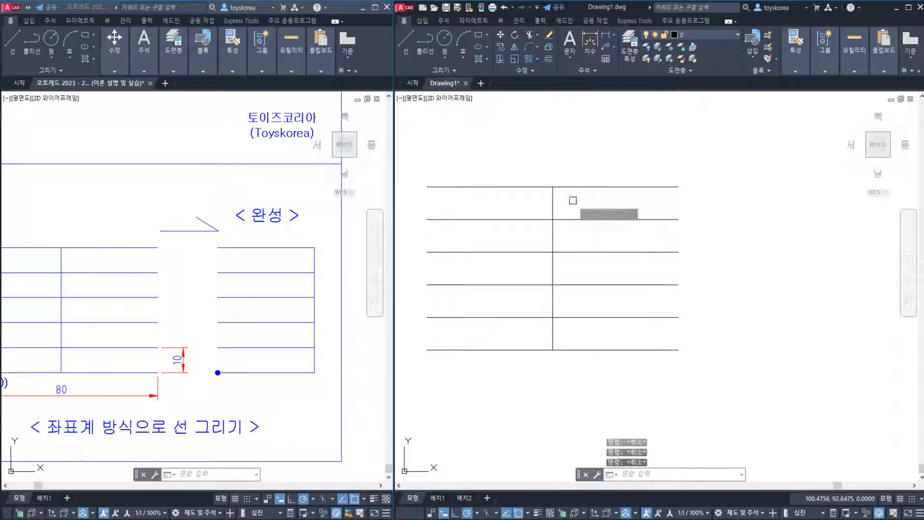
pyautogui.click(554, 199)
pyautogui.press('Return')
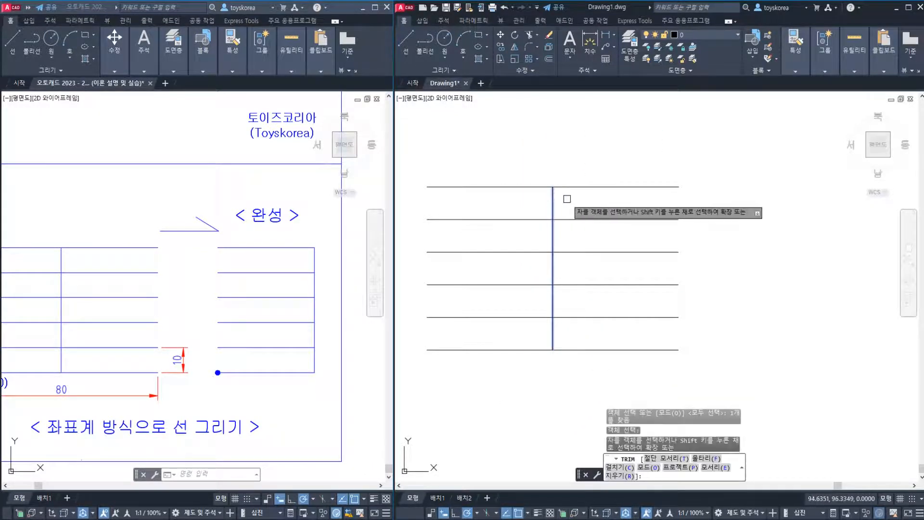
pyautogui.click(687, 152)
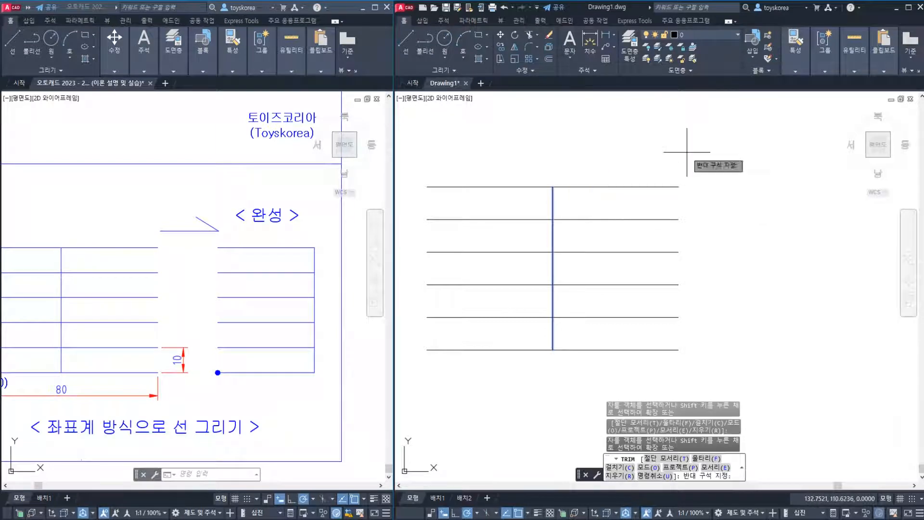
pyautogui.click(639, 362)
pyautogui.press('Return')
pyautogui.press('Escape')
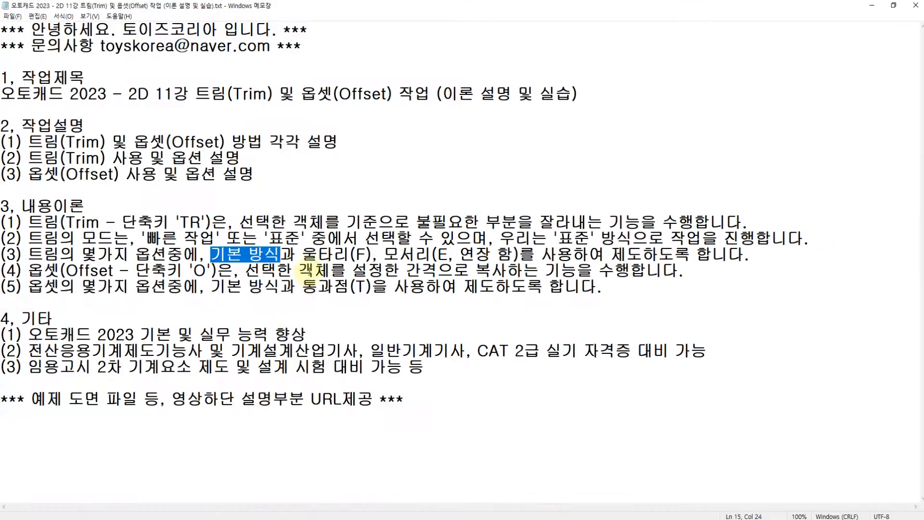
# Highlight the Fence option 울타리(F) and its letter F in the Notepad lecture notes on Trim
pyautogui.click(280, 256)
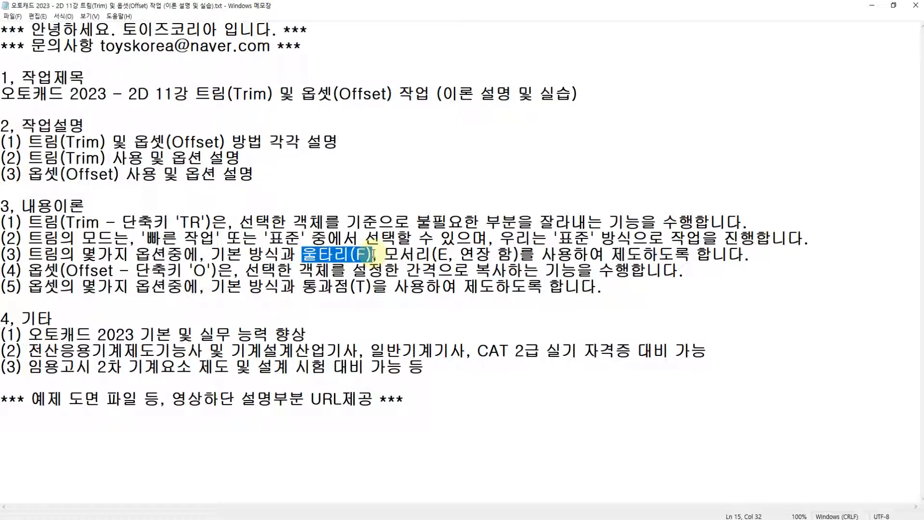
pyautogui.click(356, 259)
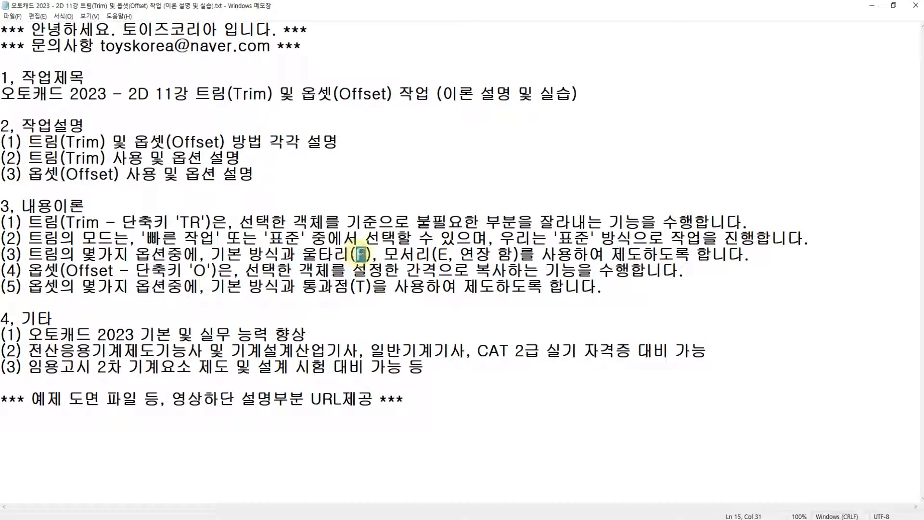
# Switch back to the AutoCAD practice drawing, cancel the pending selection and undo the last trim of the horizontal lines
pyautogui.hotkey('alt', 'Tab')
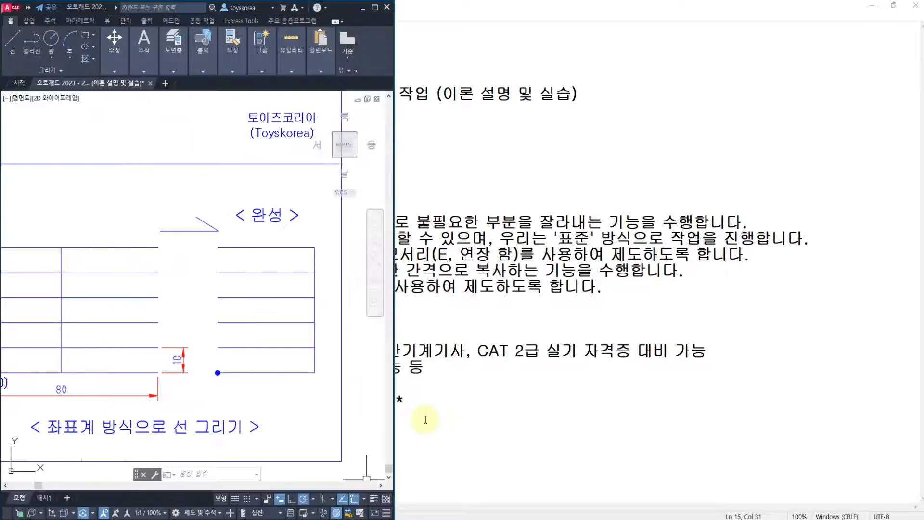
pyautogui.hotkey('alt', 'Tab')
pyautogui.click(532, 438)
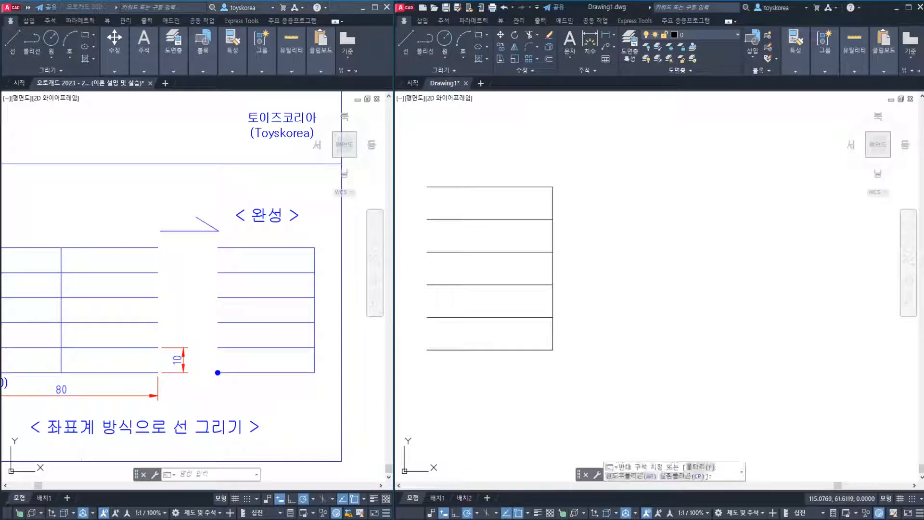
pyautogui.press('Escape')
pyautogui.press('Escape')
pyautogui.hotkey('ctrl', 'z')
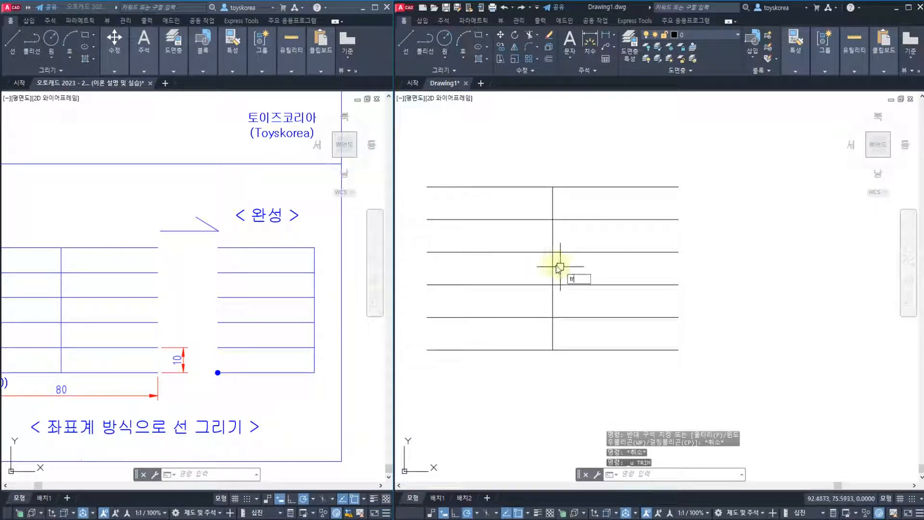
# Trim the first, second, fourth and sixth horizontal lines from the top individually, right of the vertical cutting edge
pyautogui.write('tr')
pyautogui.press('Return')
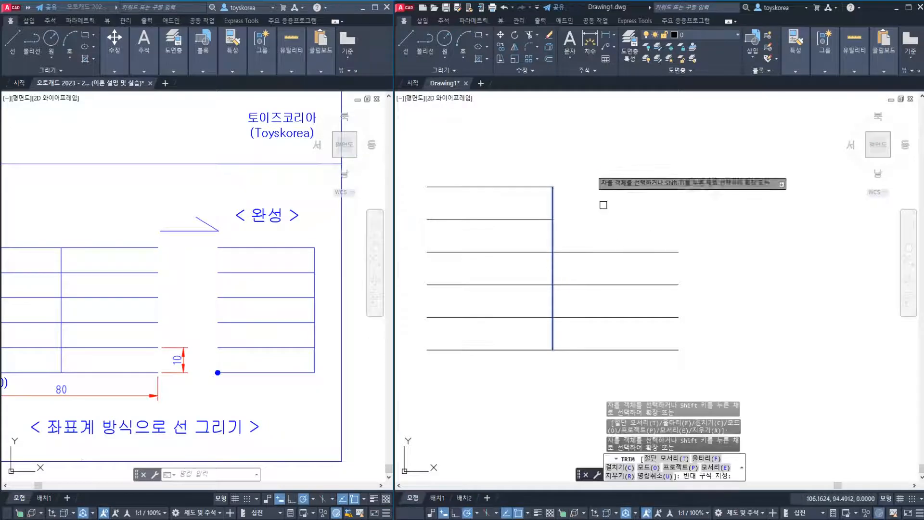
pyautogui.click(656, 349)
pyautogui.click(656, 285)
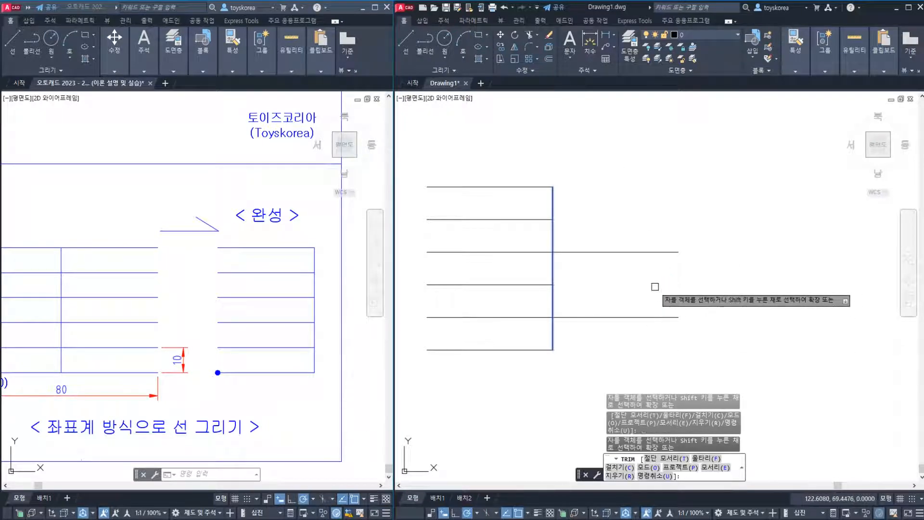
pyautogui.press('Escape')
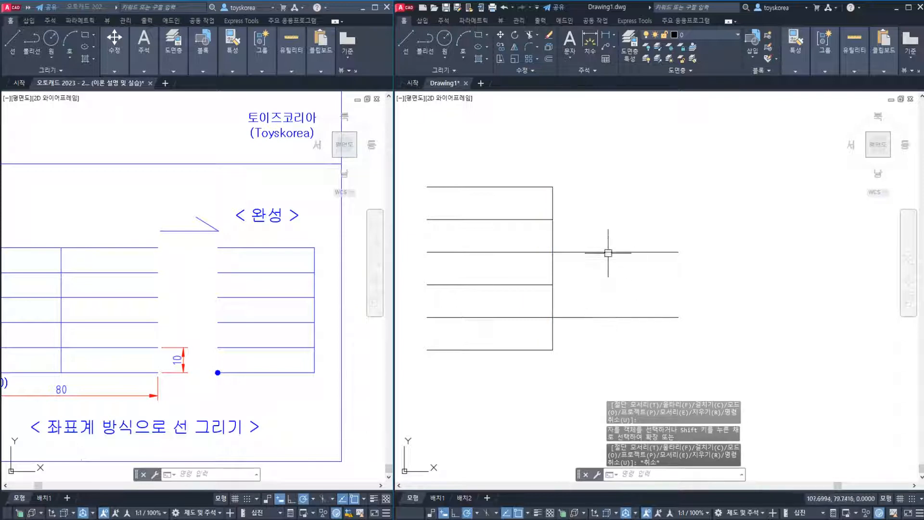
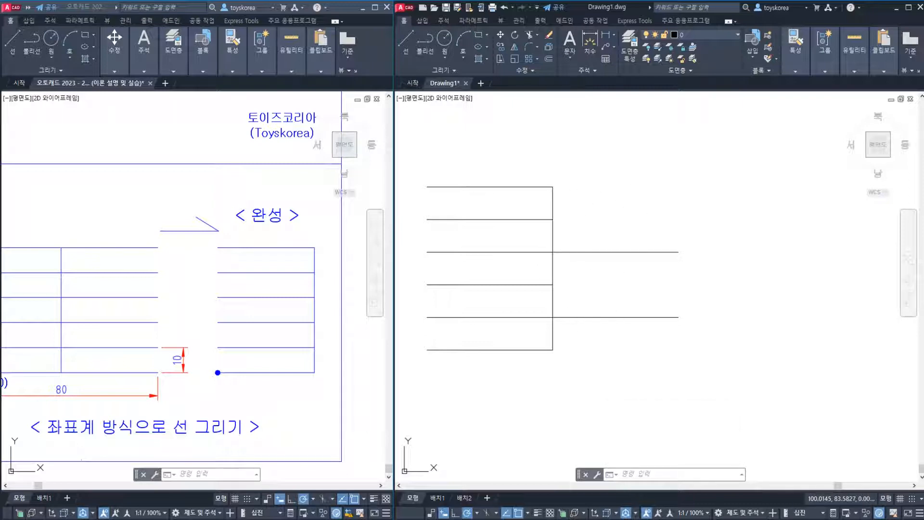
# Undo the line-by-line trims on the horizontal lines right of the vertical line
pyautogui.press('Escape')
pyautogui.write('u')
pyautogui.press('Return')
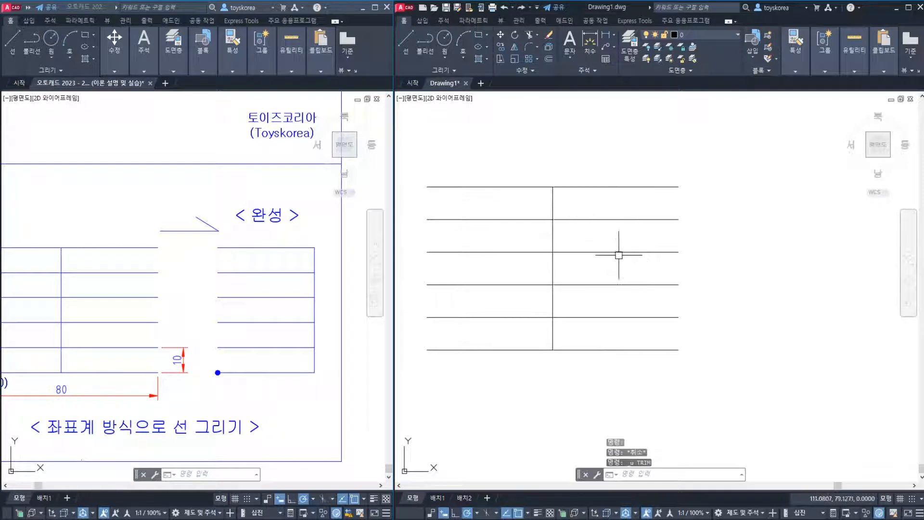
pyautogui.click(619, 253)
pyautogui.press('Escape')
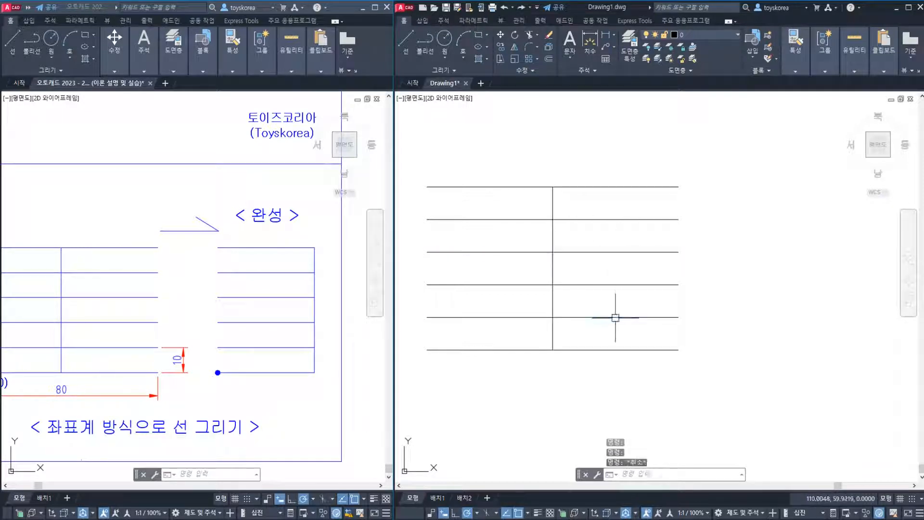
pyautogui.click(613, 349)
pyautogui.click(616, 285)
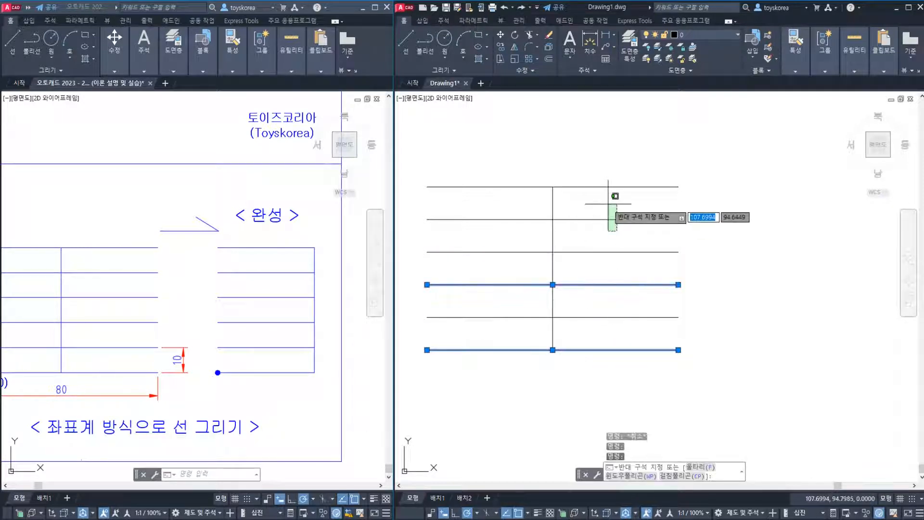
pyautogui.click(611, 219)
pyautogui.click(600, 187)
pyautogui.press('Escape')
pyautogui.press('Escape')
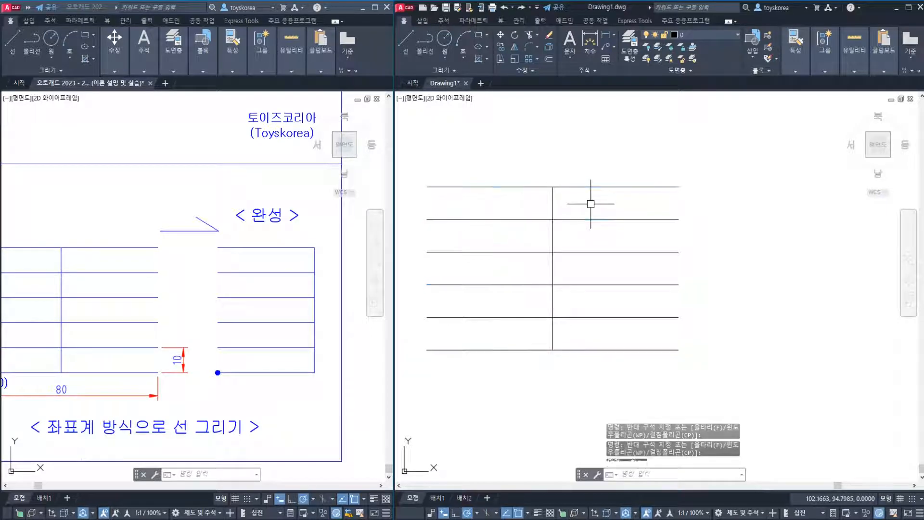
pyautogui.write('tr')
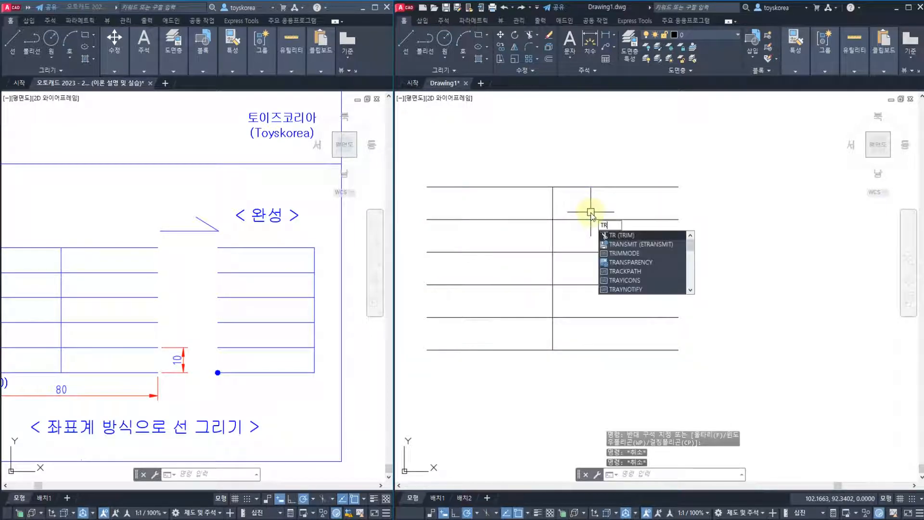
pyautogui.press('Return')
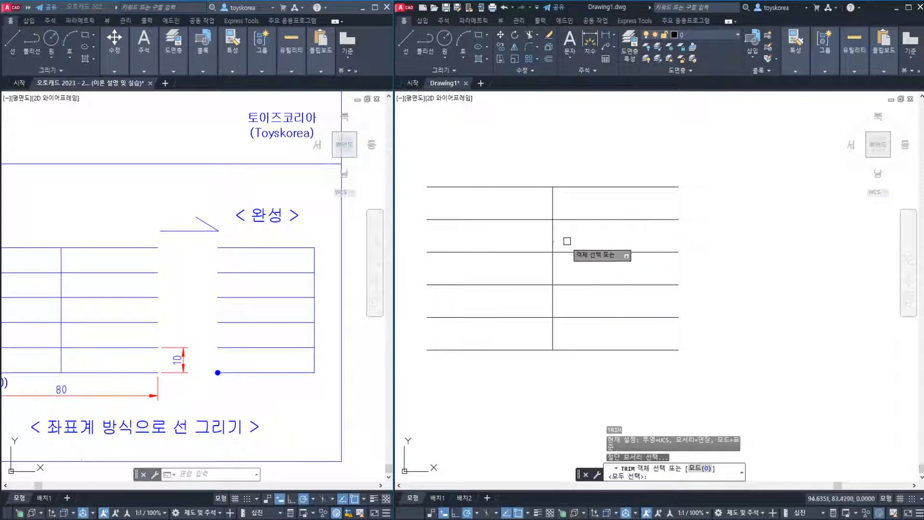
pyautogui.click(551, 236)
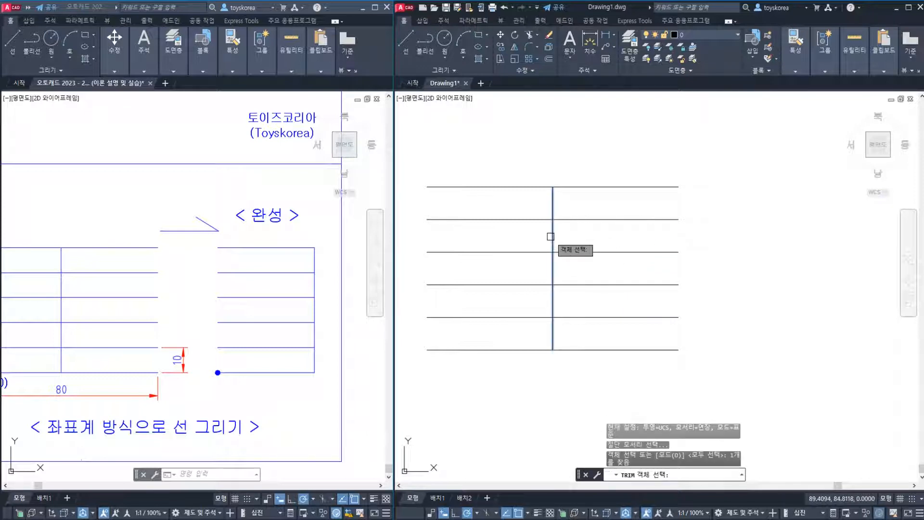
pyautogui.press('Return')
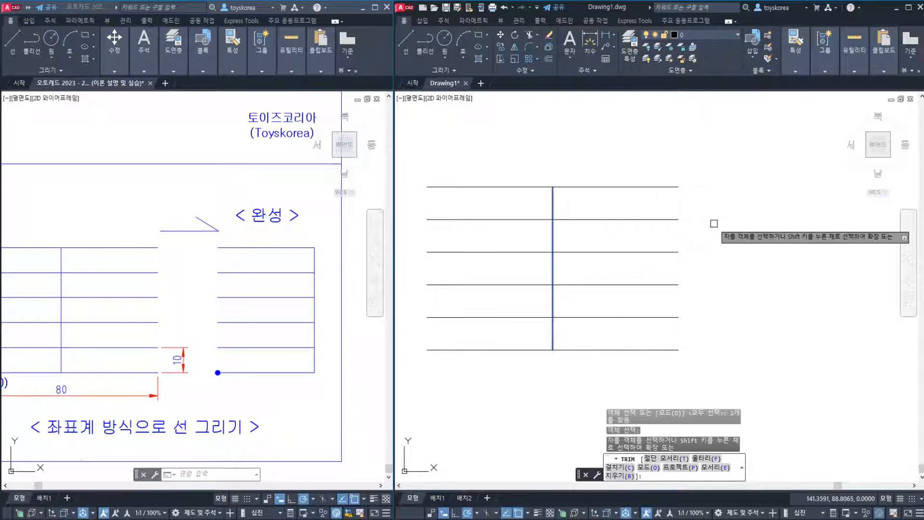
pyautogui.click(714, 139)
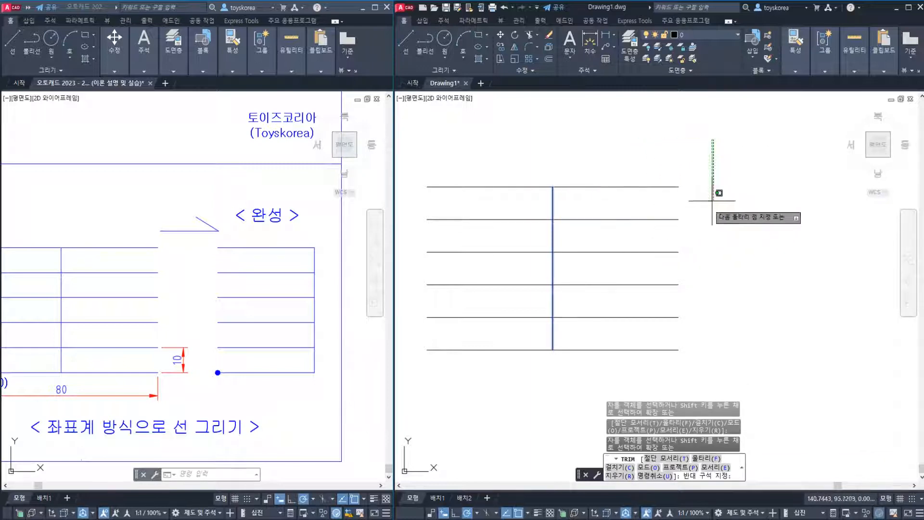
pyautogui.press('Escape')
pyautogui.press('Escape')
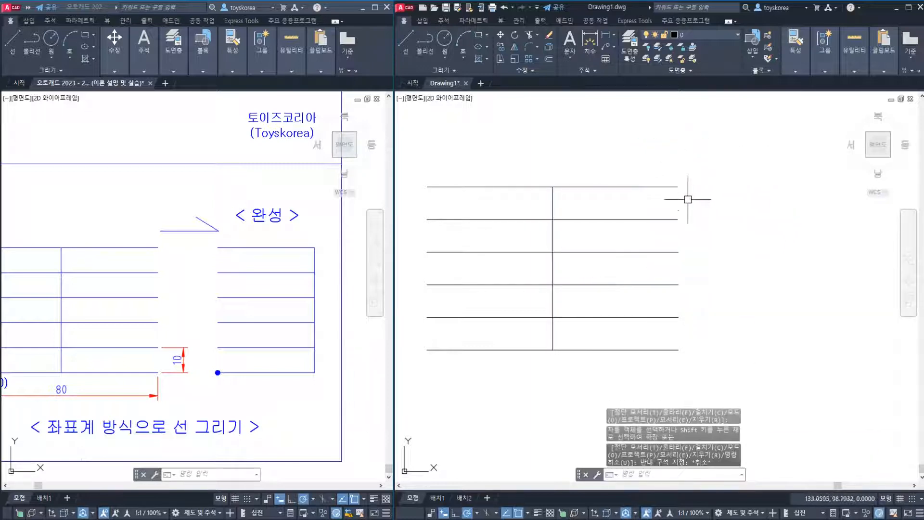
# Restart Trim with the vertical line as the cutting edge and choose the Fence option 울타리(F)
pyautogui.press('space')
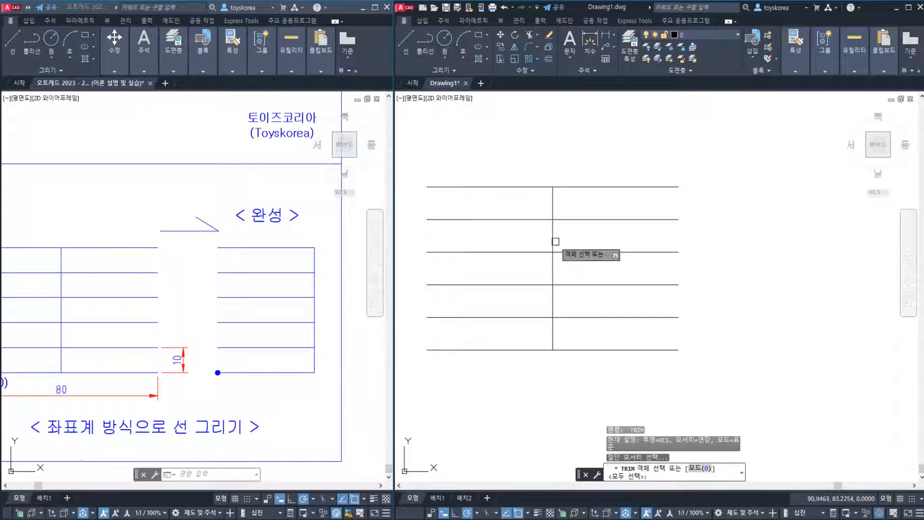
pyautogui.click(553, 243)
pyautogui.press('space')
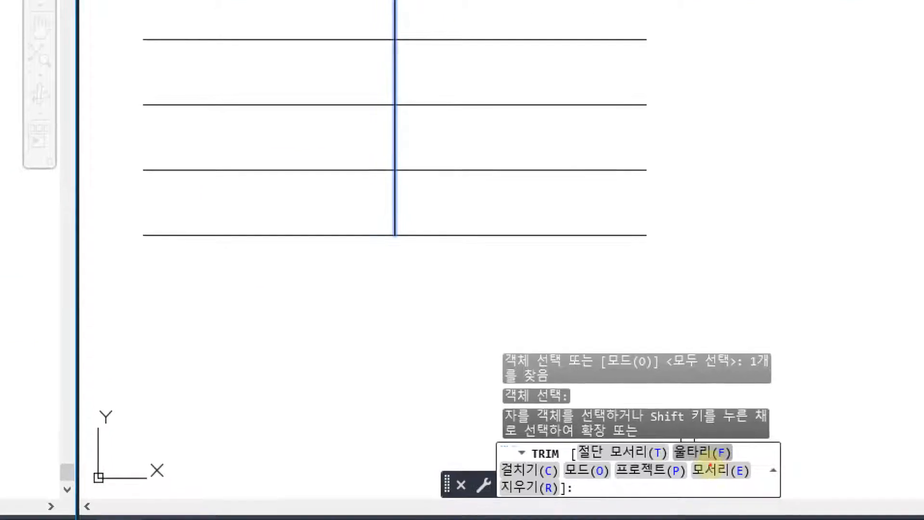
pyautogui.moveTo(704, 467)
pyautogui.mouseDown()
pyautogui.moveTo(672, 423)
pyautogui.moveTo(747, 453)
pyautogui.moveTo(750, 434)
pyautogui.mouseUp()
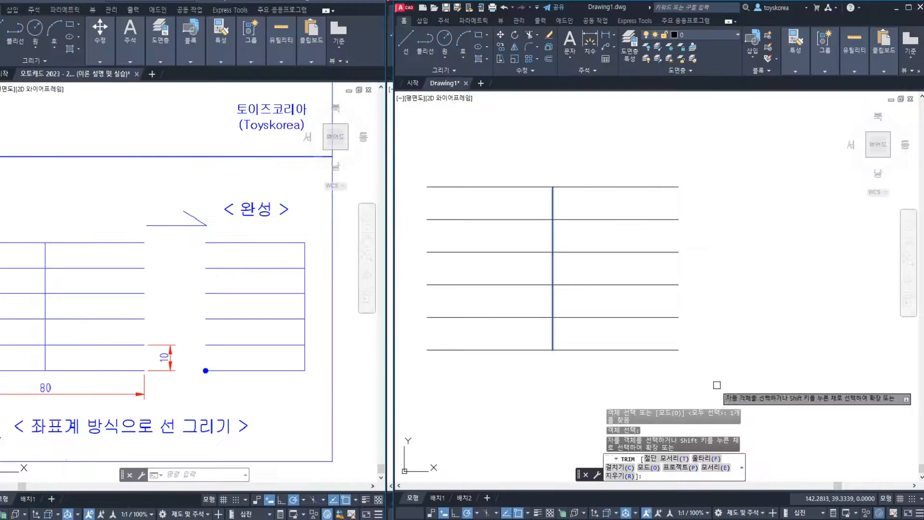
pyautogui.click(706, 461)
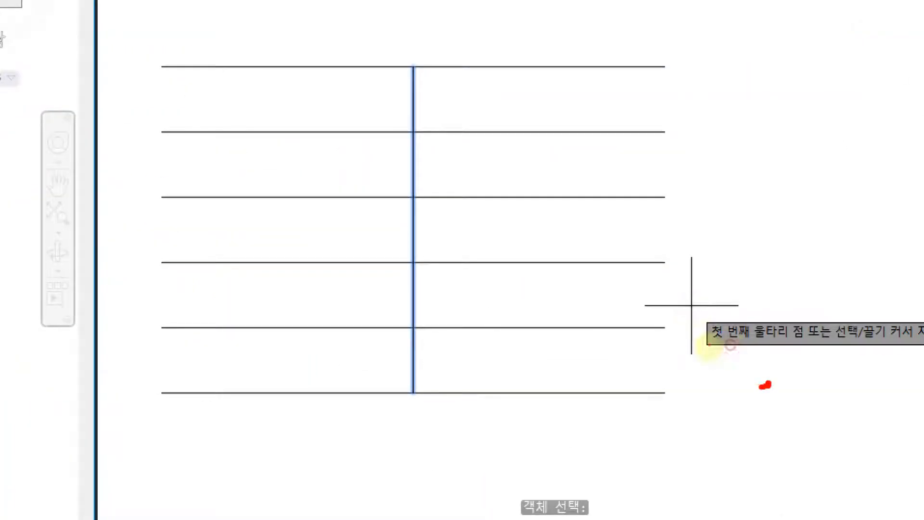
pyautogui.moveTo(765, 385); pyautogui.dragTo(766, 273)
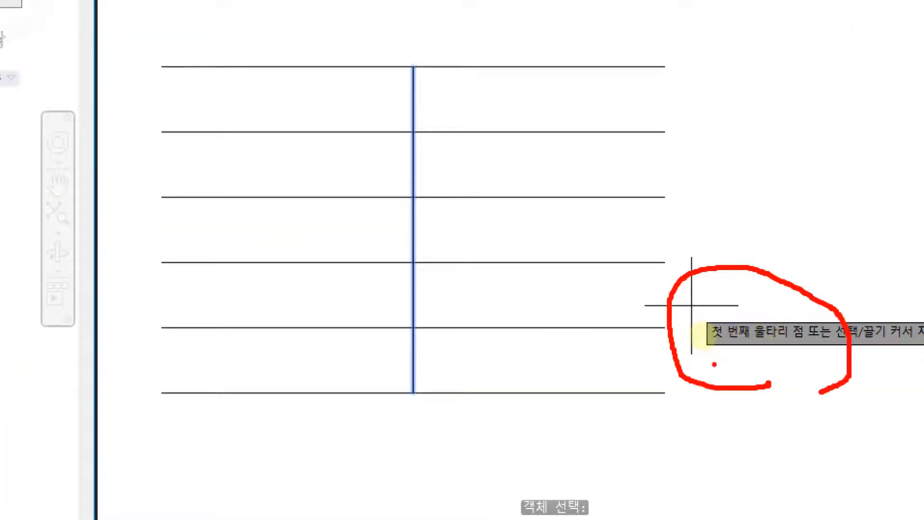
pyautogui.moveTo(715, 364); pyautogui.dragTo(909, 354)
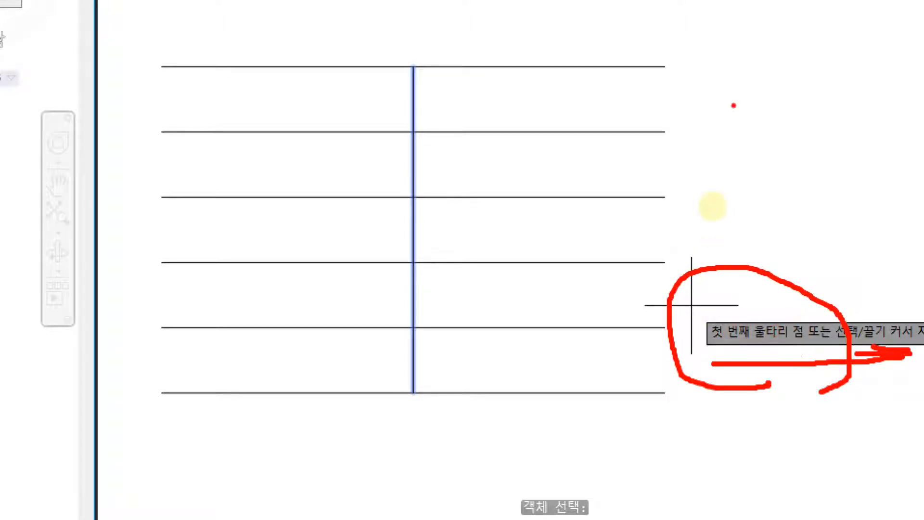
pyautogui.moveTo(737, 96)
pyautogui.mouseDown()
pyautogui.moveTo(742, 149)
pyautogui.moveTo(815, 185)
pyautogui.mouseUp()
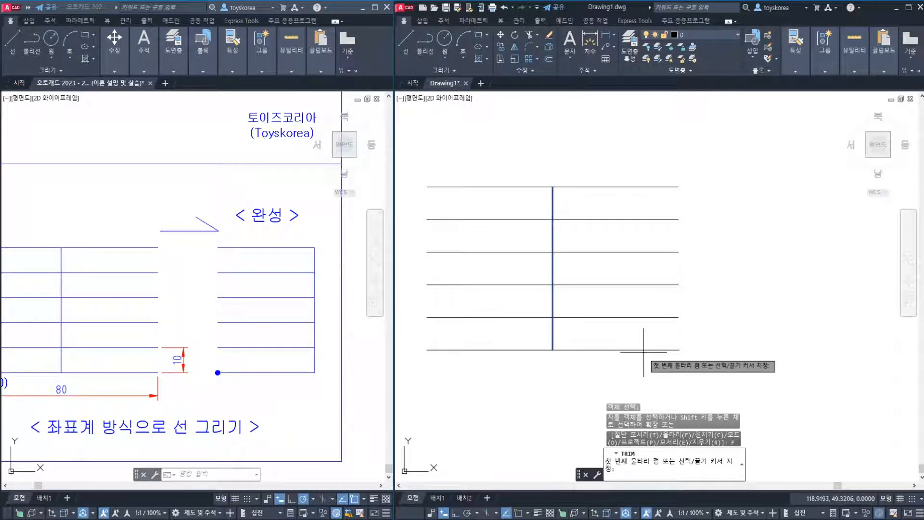
# Trim the first, second, fourth and sixth lines right of the cutting edge with a zigzag fence bypassing the third and fifth, and undo the trim
pyautogui.click(644, 153)
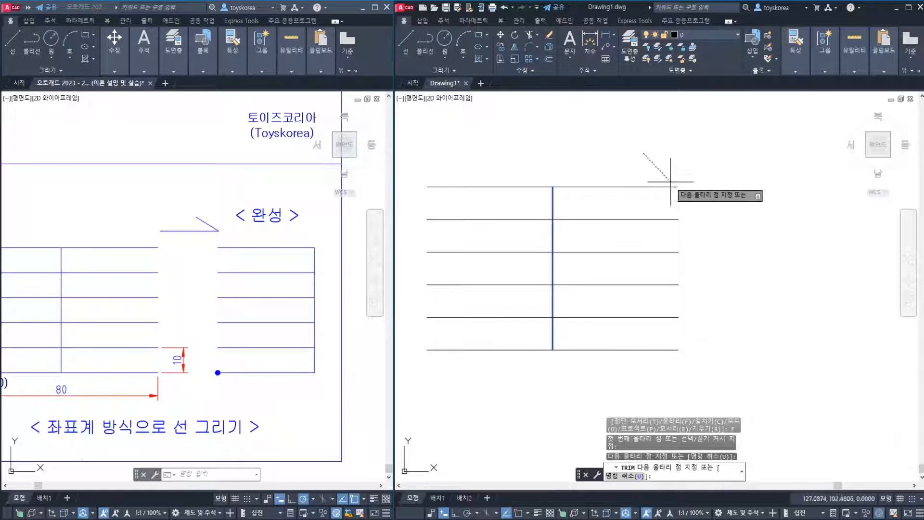
pyautogui.click(653, 230)
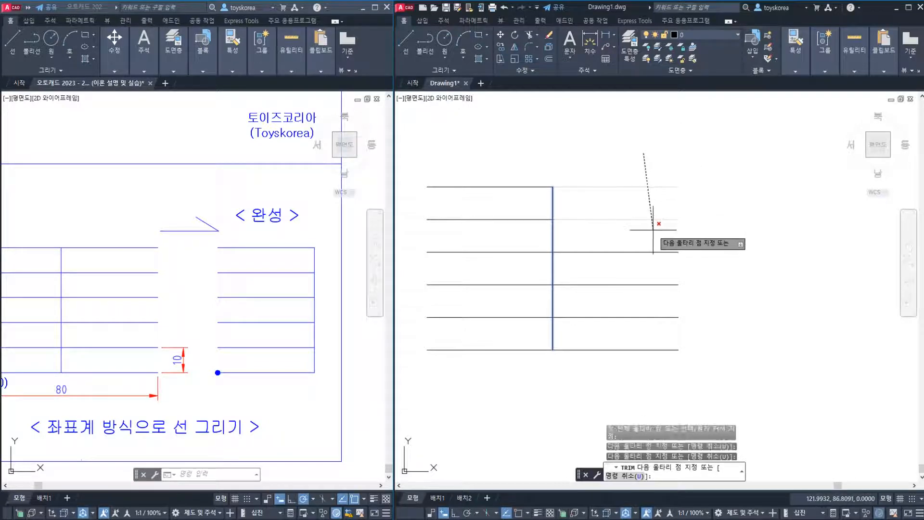
pyautogui.click(707, 234)
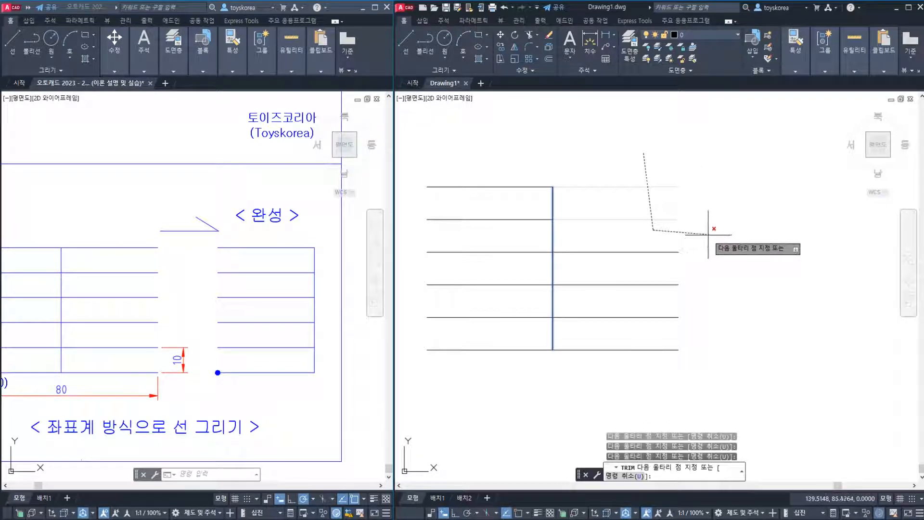
pyautogui.click(669, 288)
pyautogui.click(714, 327)
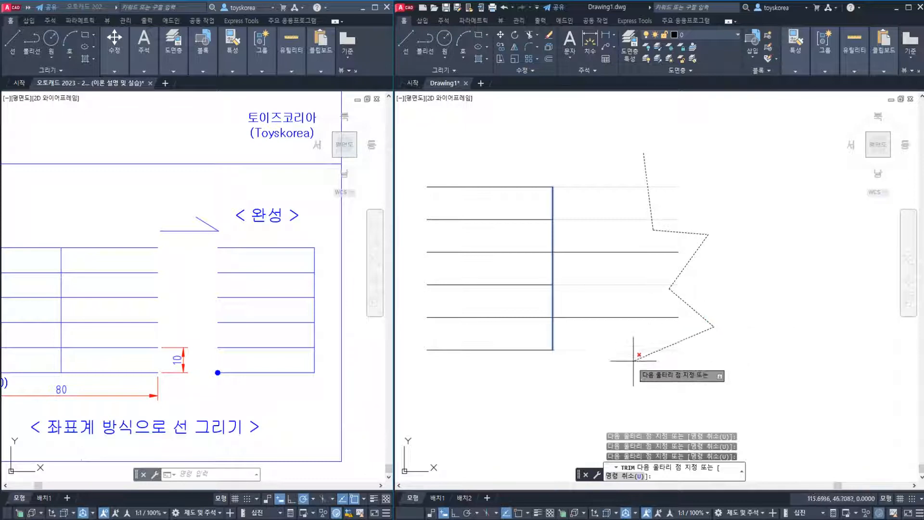
pyautogui.click(627, 364)
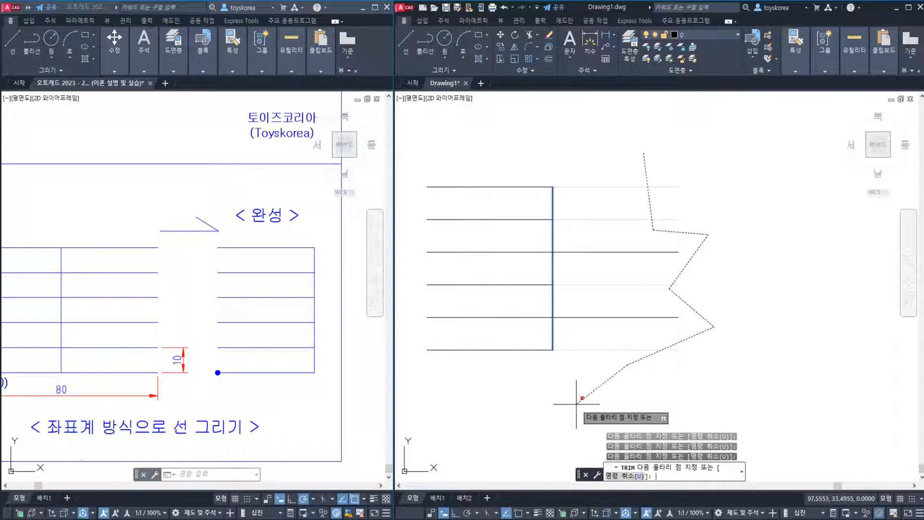
pyautogui.press('Return')
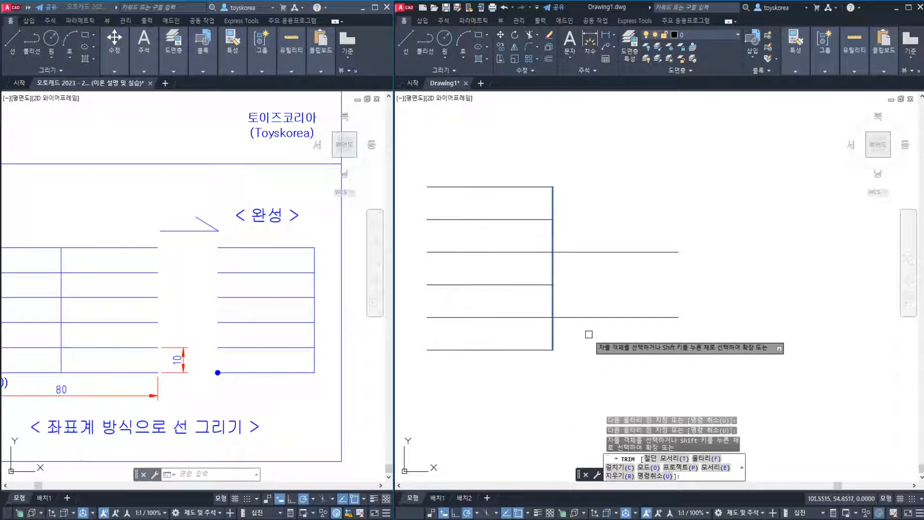
pyautogui.press('Return')
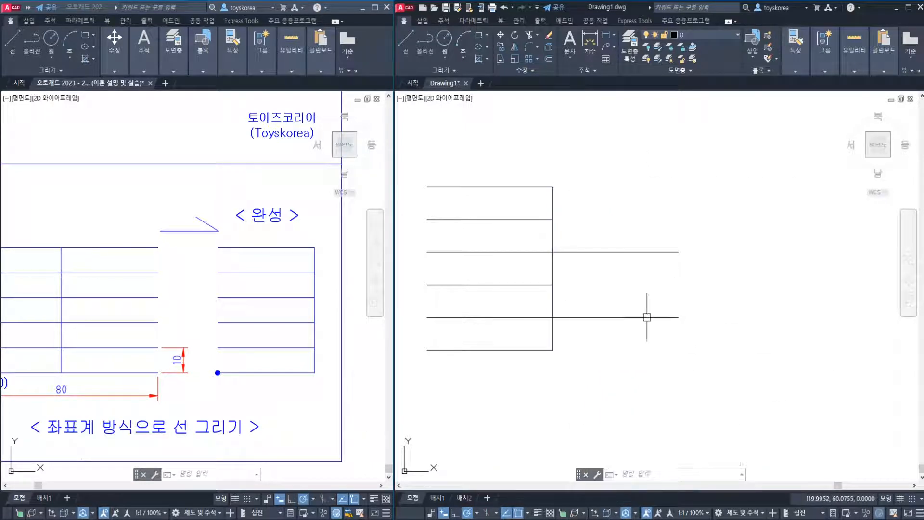
pyautogui.hotkey('ctrl', 'z')
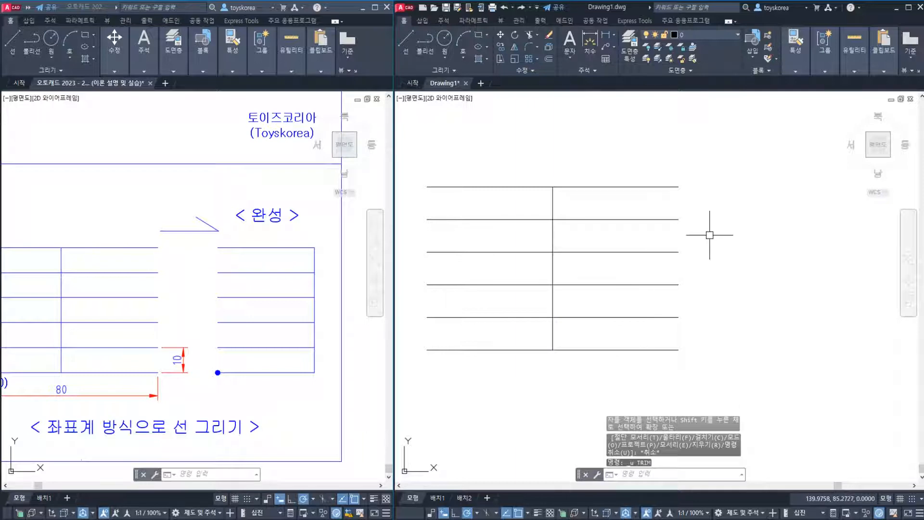
# Try the Fence trim against the vertical line again, zigzagging across the first, second, fourth and sixth lines, and cancel the command
pyautogui.press('Return')
pyautogui.click(553, 239)
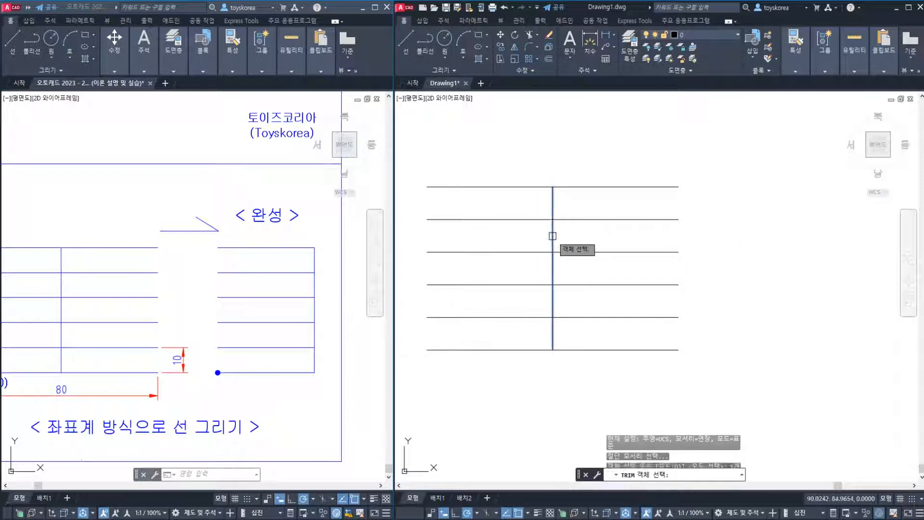
pyautogui.press('Return')
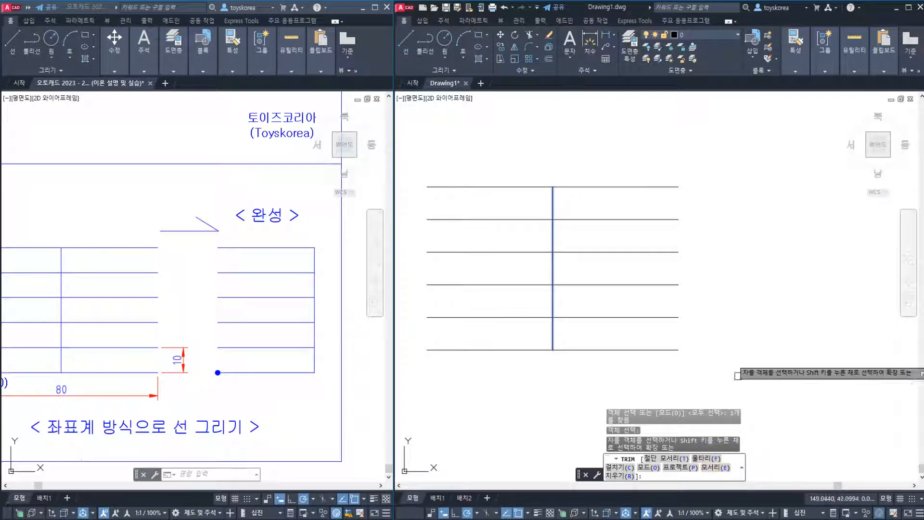
pyautogui.write('f')
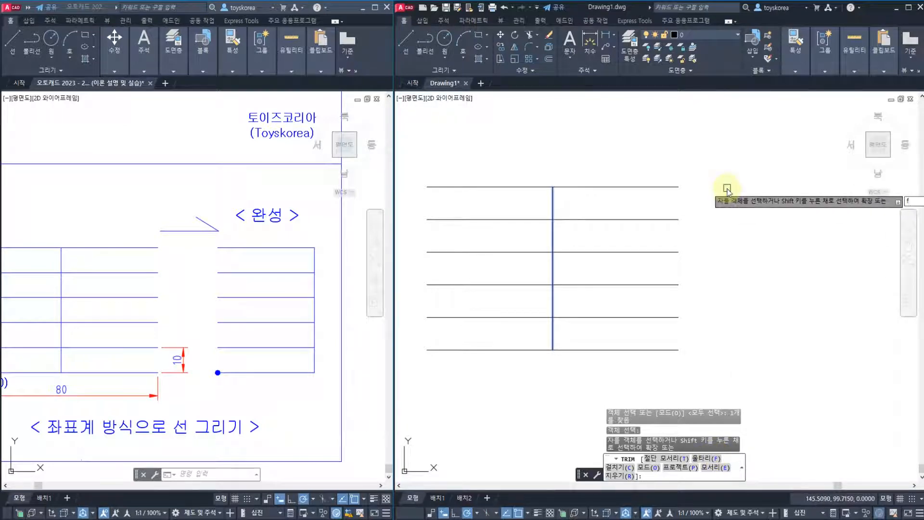
pyautogui.press('Return')
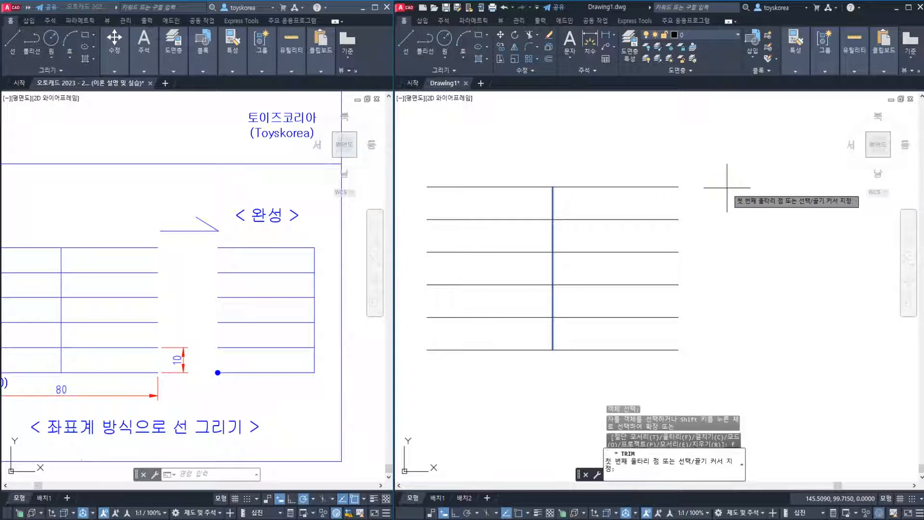
pyautogui.click(639, 142)
pyautogui.click(631, 236)
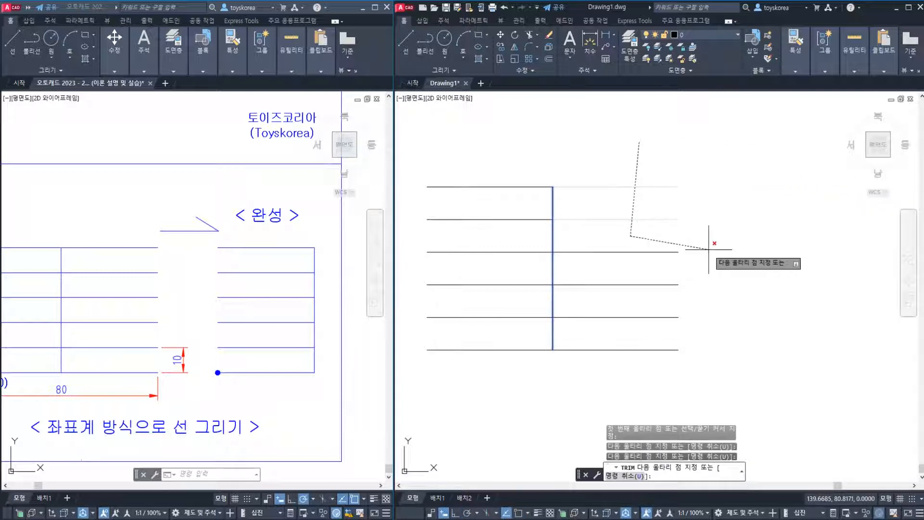
pyautogui.click(708, 249)
pyautogui.click(655, 298)
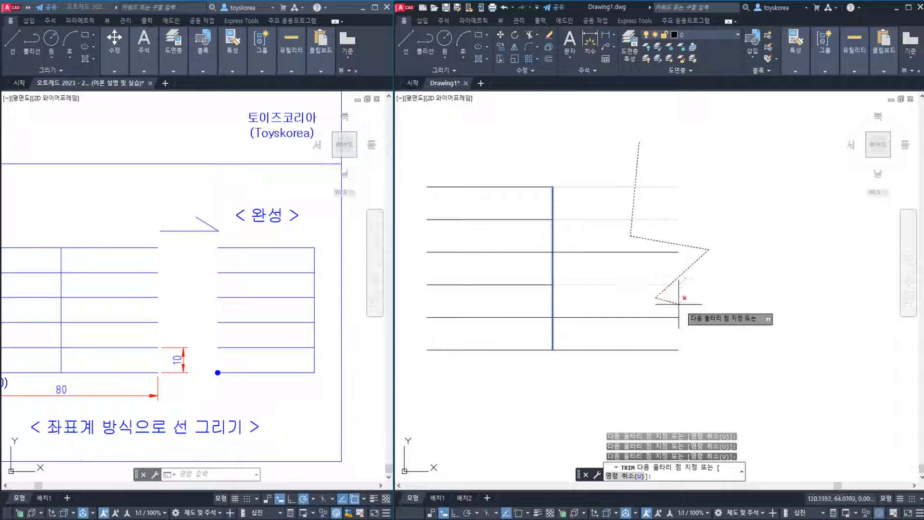
pyautogui.click(715, 330)
pyautogui.click(647, 360)
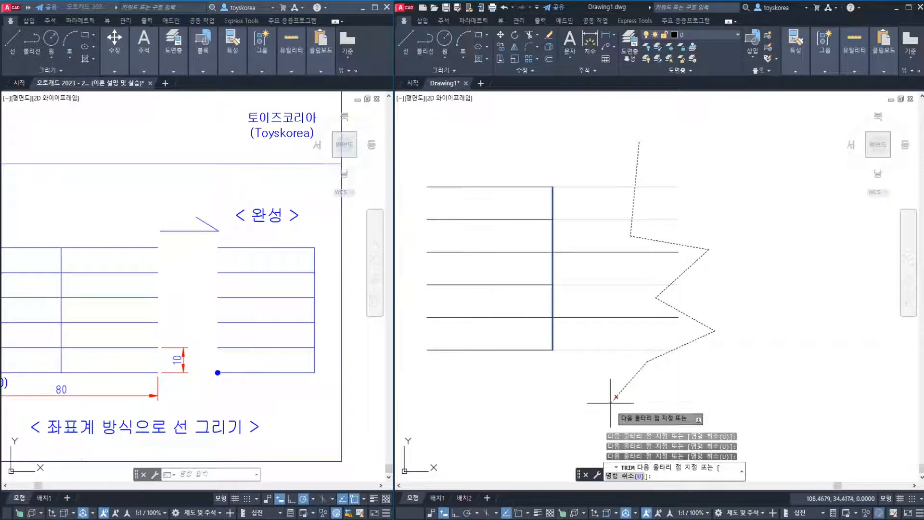
pyautogui.press('Escape')
pyautogui.press('Escape')
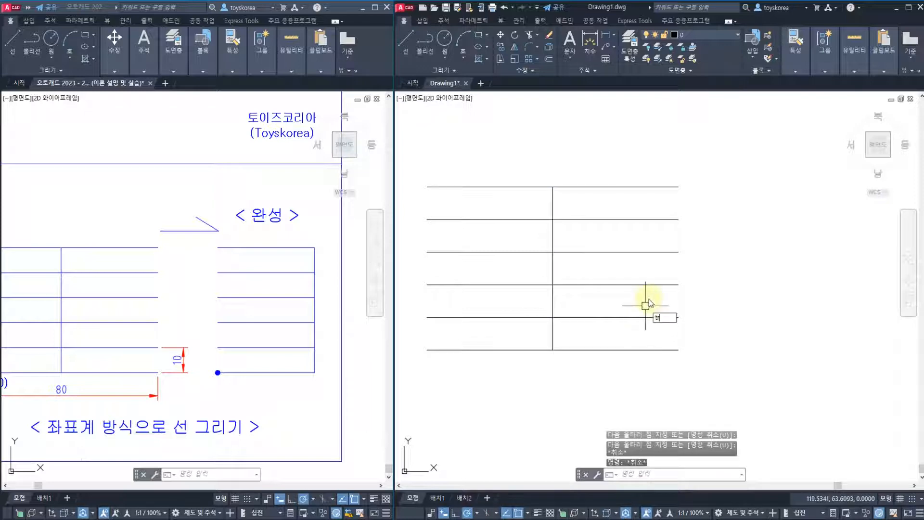
# Restart Trim with the vertical line as the cutting edge and choose the Fence option
pyautogui.write('tr')
pyautogui.press('Return')
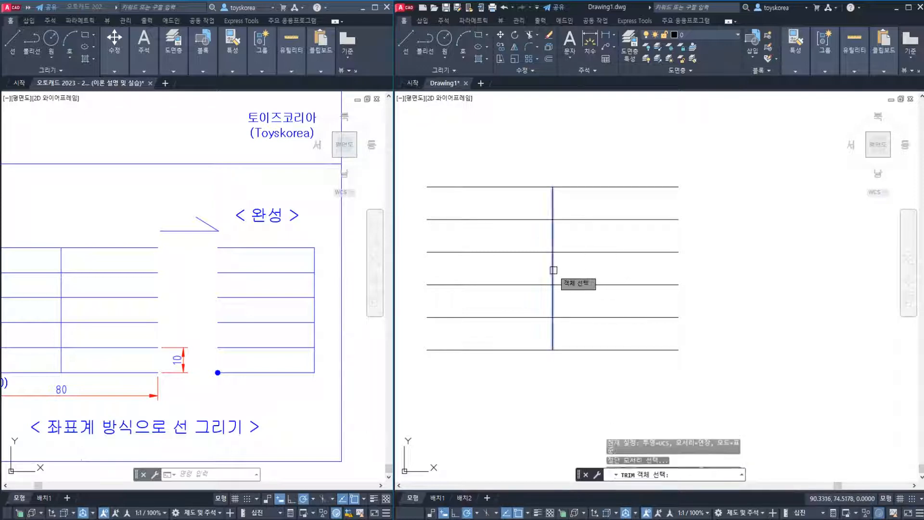
pyautogui.click(553, 270)
pyautogui.press('Return')
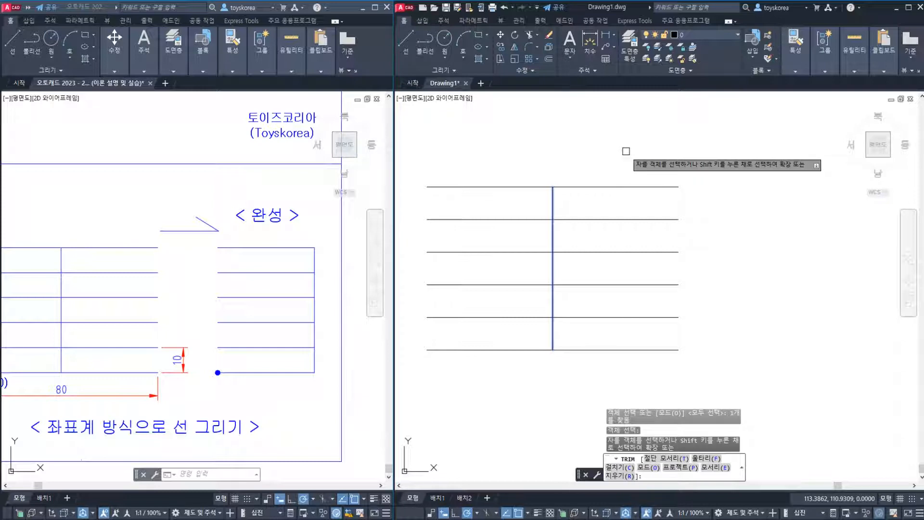
pyautogui.write('f')
pyautogui.press('Return')
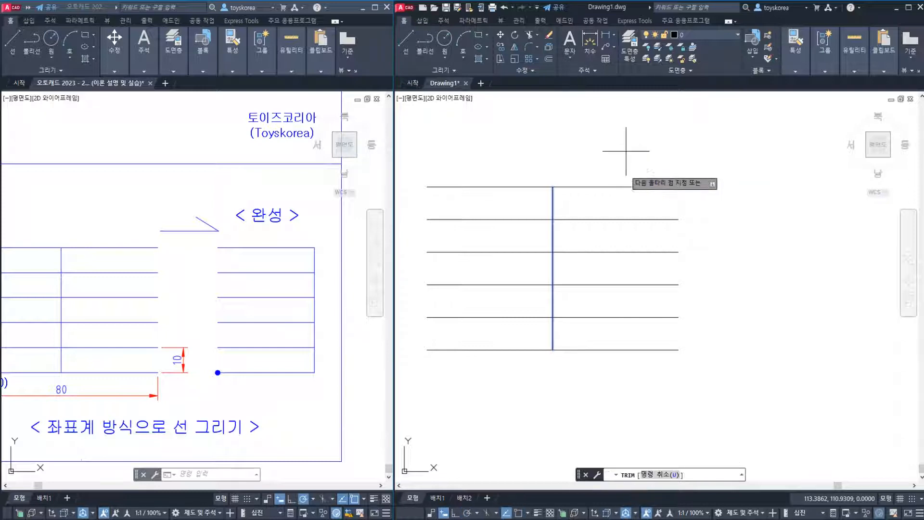
# Trim the first, second, fourth and sixth lines right of the vertical line with a zigzag fence, and undo the trim
pyautogui.click(625, 151)
pyautogui.click(619, 233)
pyautogui.click(711, 242)
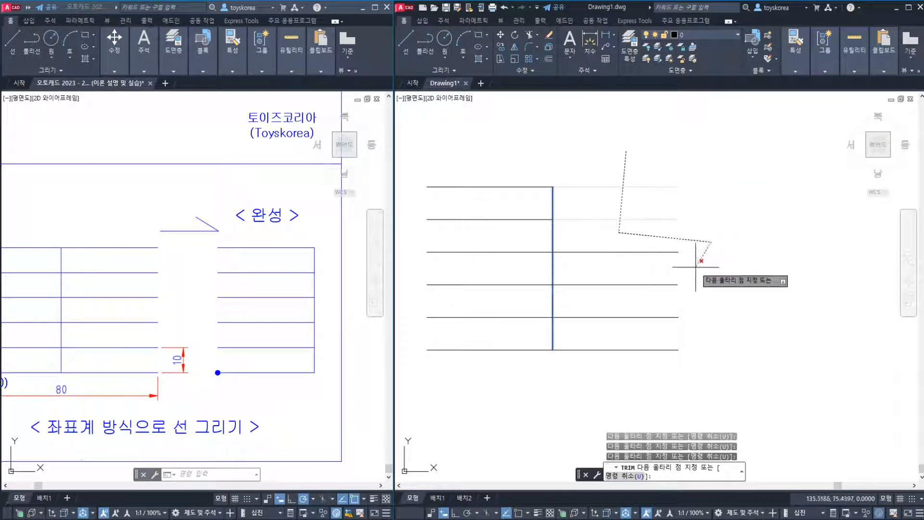
pyautogui.click(663, 293)
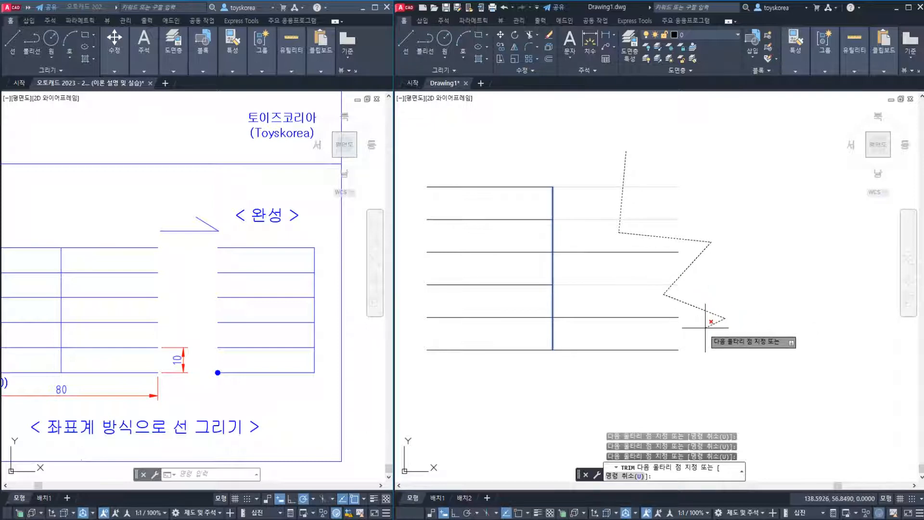
pyautogui.click(725, 318)
pyautogui.click(642, 359)
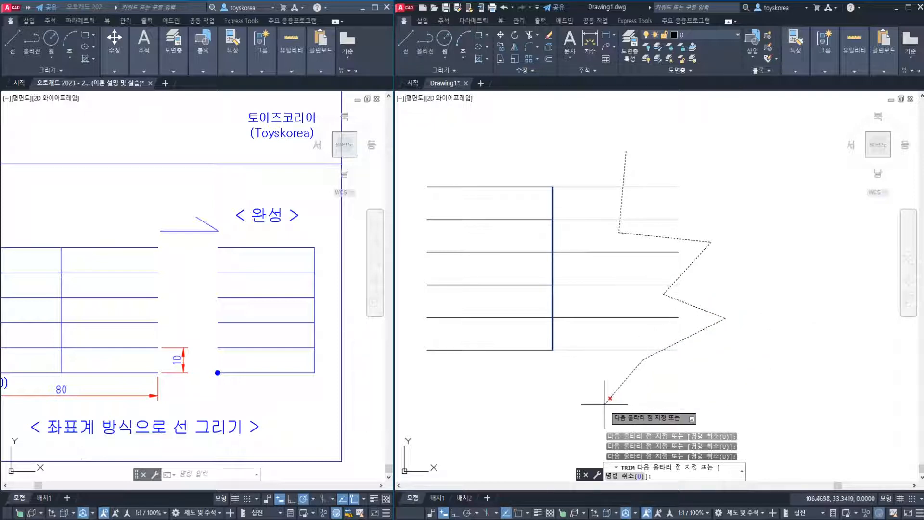
pyautogui.press('Return')
pyautogui.press('Escape')
pyautogui.press('Escape')
pyautogui.press('Escape')
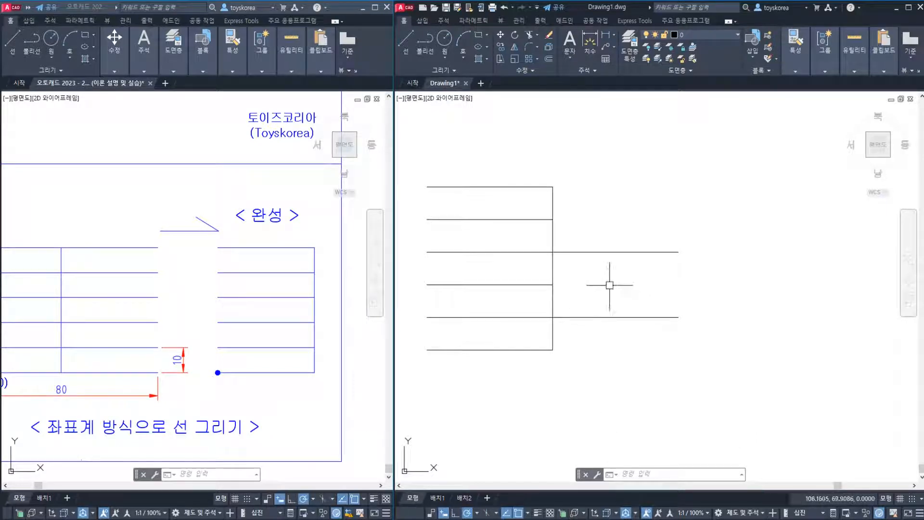
pyautogui.hotkey('ctrl', 'z')
pyautogui.scroll(-2, 614, 268)
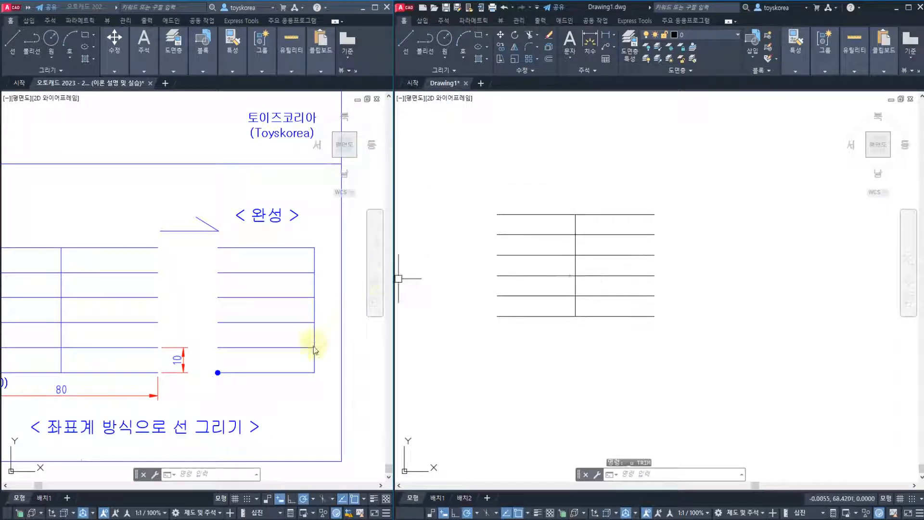
# Examine sheet 30's circle exercise in the reference drawing, checking its large circle, the two inner circles and the finished S-curve figure
pyautogui.click(323, 305)
pyautogui.press('Escape')
pyautogui.press('Escape')
pyautogui.moveTo(295, 239); pyautogui.dragTo(136, 359, button='middle')
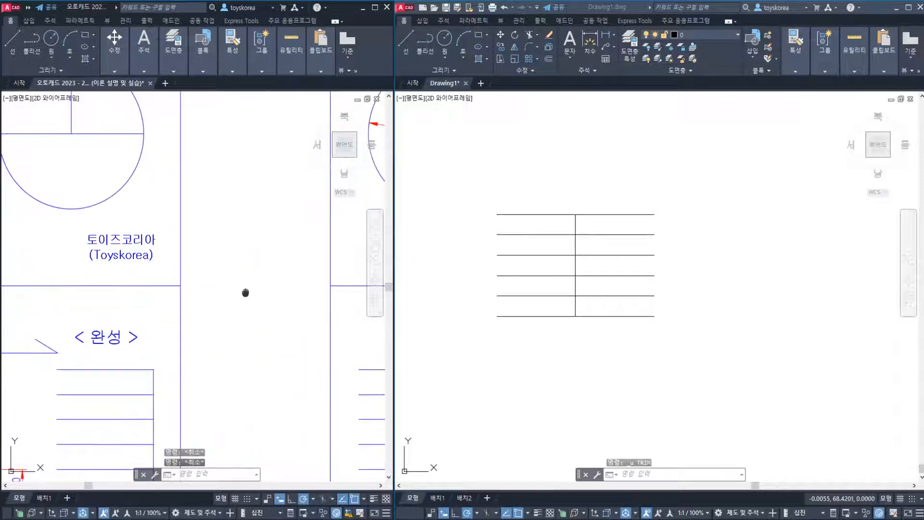
pyautogui.moveTo(245, 293); pyautogui.dragTo(104, 379, button='middle')
pyautogui.moveTo(229, 312); pyautogui.dragTo(96, 353, button='middle')
pyautogui.moveTo(200, 303)
pyautogui.mouseDown(button='middle')
pyautogui.moveTo(153, 313)
pyautogui.moveTo(153, 326)
pyautogui.mouseUp(button='middle')
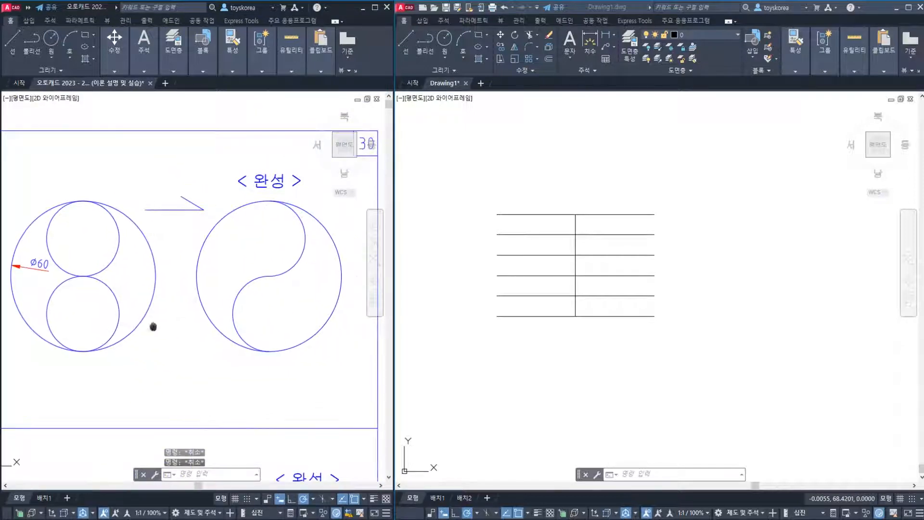
pyautogui.click(137, 229)
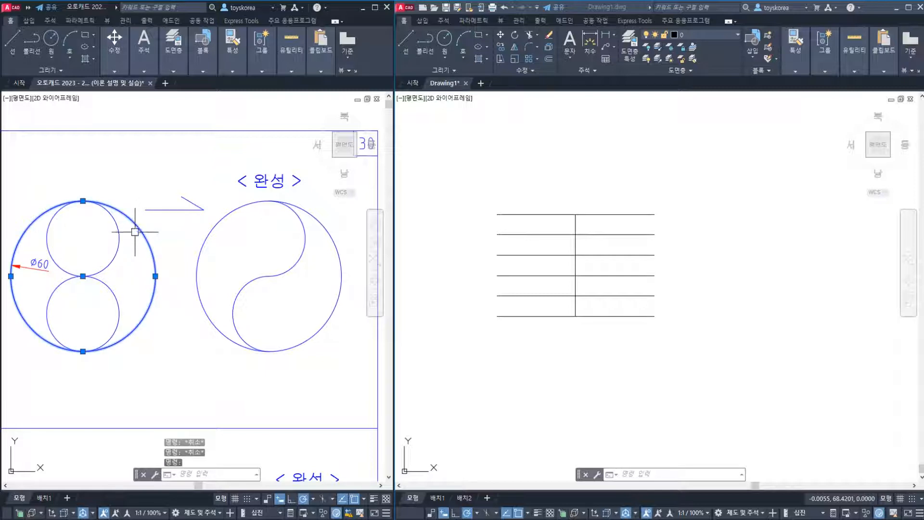
pyautogui.press('Escape')
pyautogui.click(112, 263)
pyautogui.press('Escape')
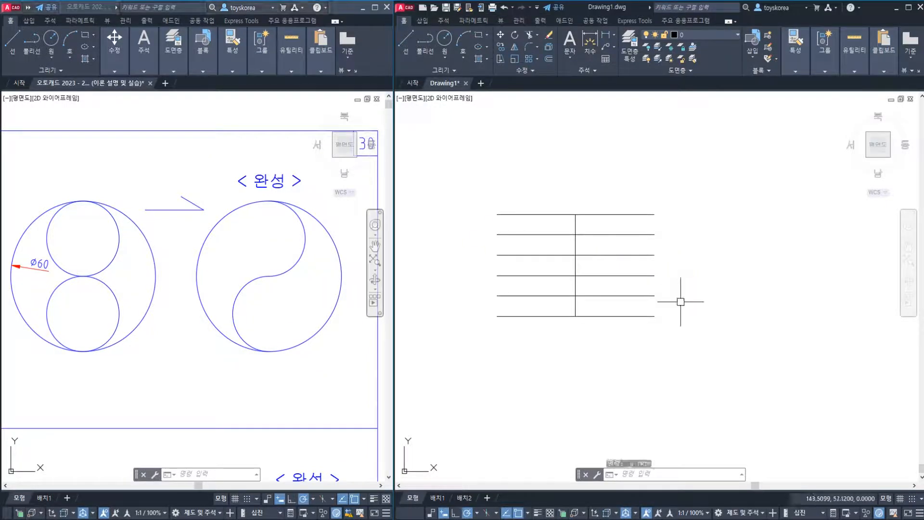
# Erase the vertical line and all six horizontal lines from the practice drawing Drawing1.dwg
pyautogui.click(682, 332)
pyautogui.click(483, 186)
pyautogui.write('e')
pyautogui.press('Return')
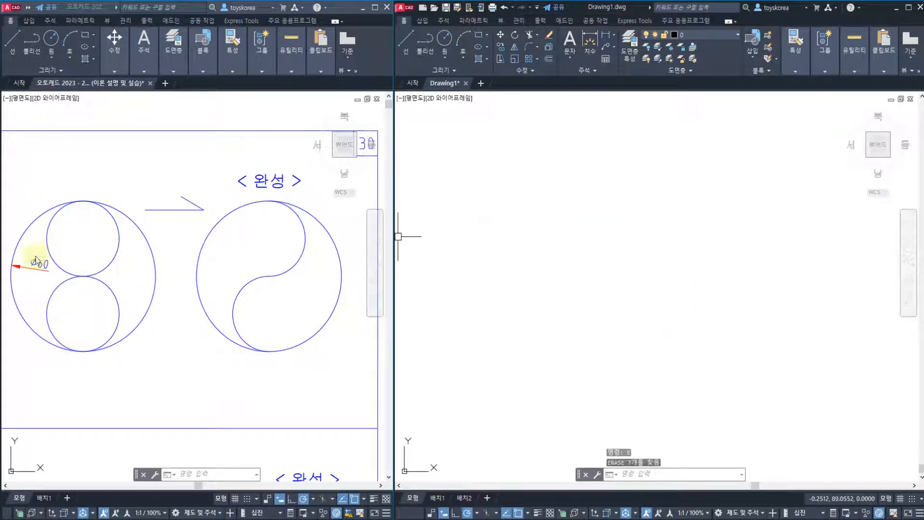
pyautogui.click(547, 249)
pyautogui.click(541, 255)
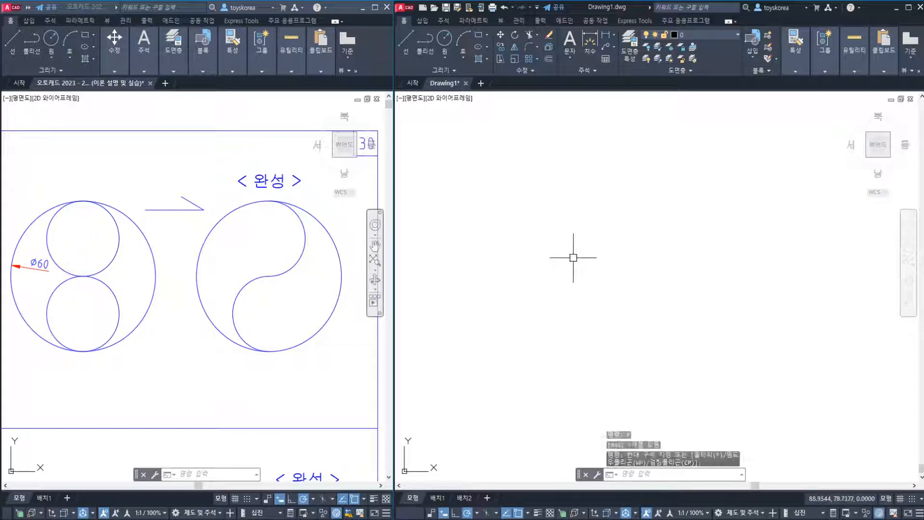
# Draw a circle with a diameter of 60 in the empty practice drawing
pyautogui.write('c')
pyautogui.press('Return')
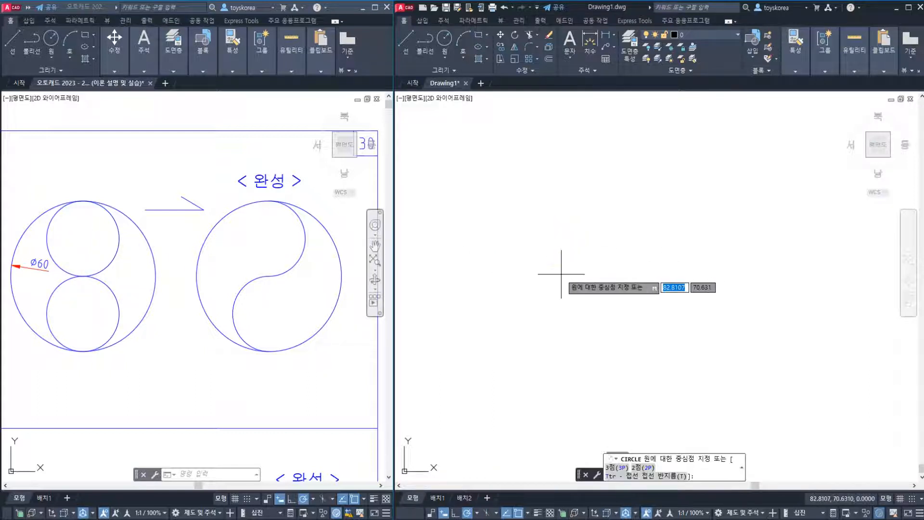
pyautogui.click(561, 274)
pyautogui.write('d')
pyautogui.press('Return')
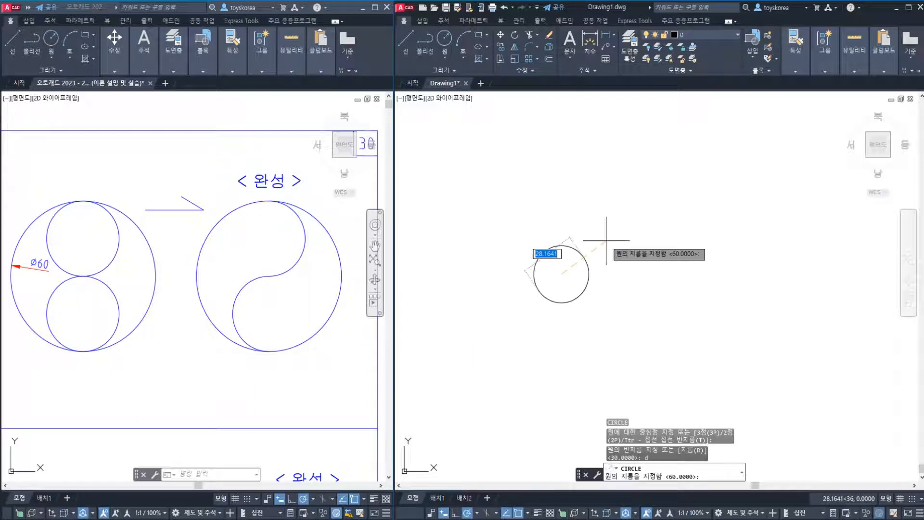
pyautogui.write('60')
pyautogui.press('Return')
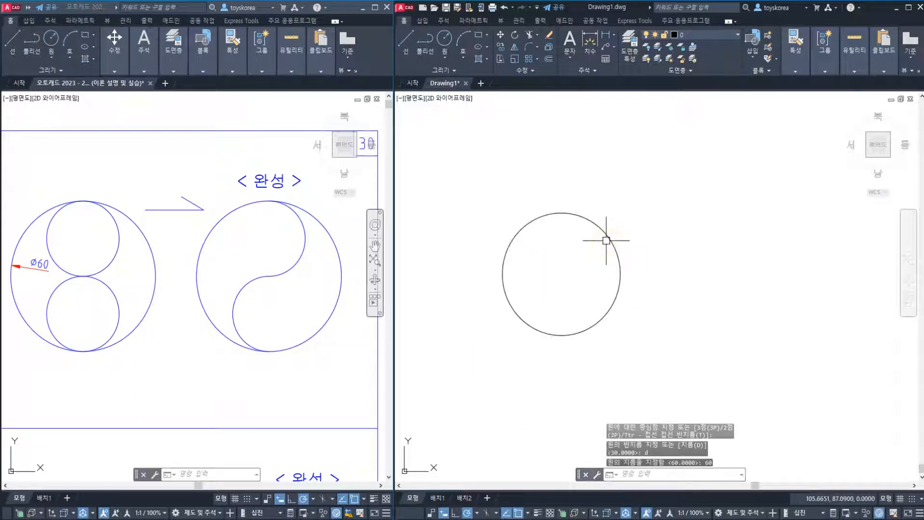
# Add a diameter dimension outside the lower-left of the large circle, and erase that dimension
pyautogui.scroll(2, 523, 282)
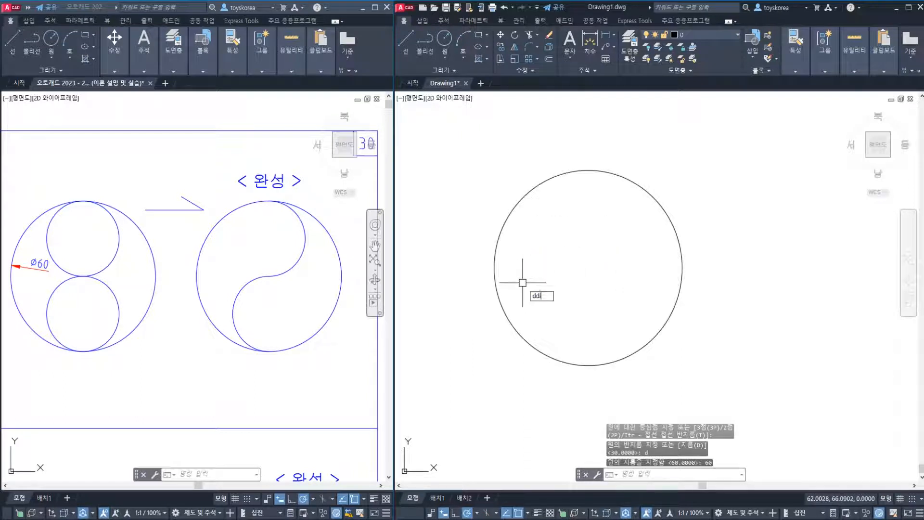
pyautogui.write('ddi')
pyautogui.press('Return')
pyautogui.click(511, 318)
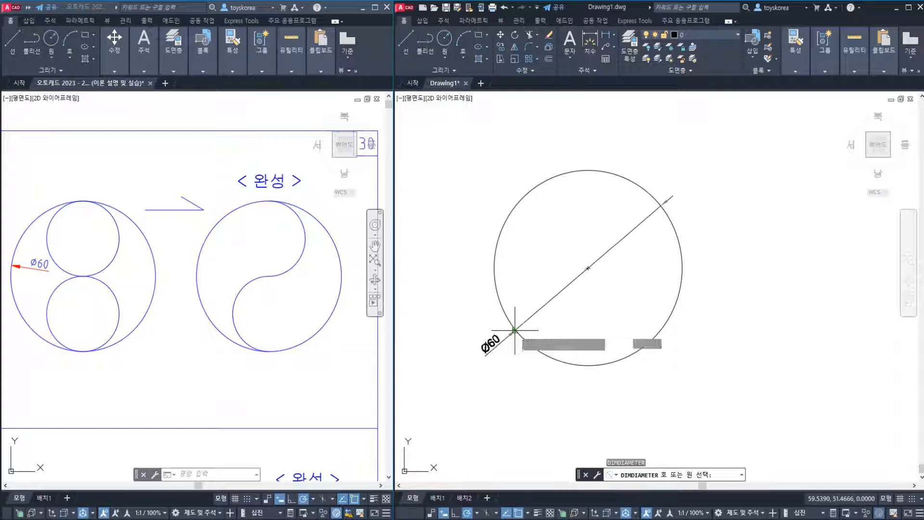
pyautogui.click(492, 358)
pyautogui.write('e')
pyautogui.press('Return')
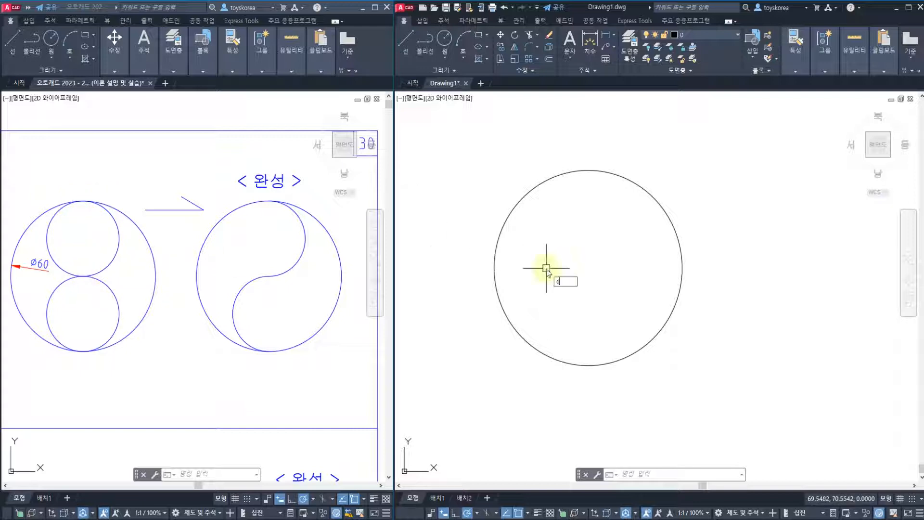
# Draw a two-point circle inside the large circle from its top quadrant to its centre
pyautogui.press('Return')
pyautogui.write('2p')
pyautogui.press('Return')
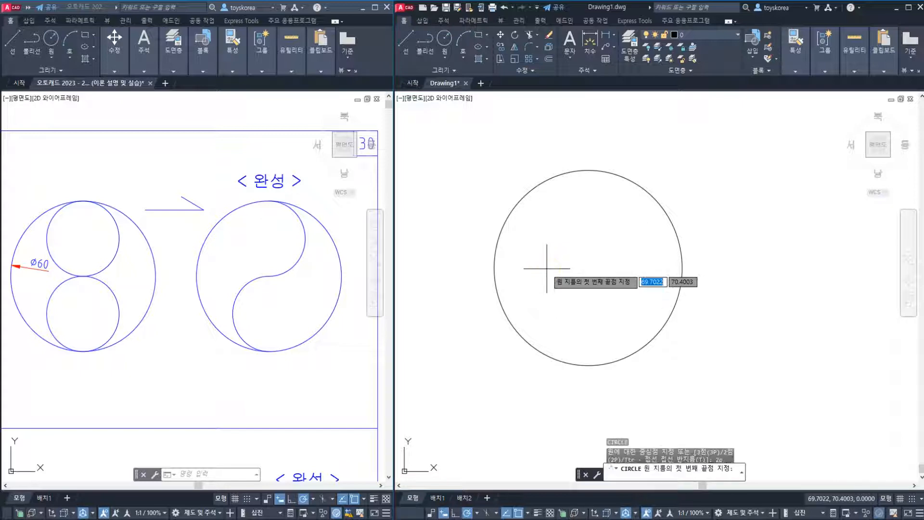
pyautogui.click(588, 170)
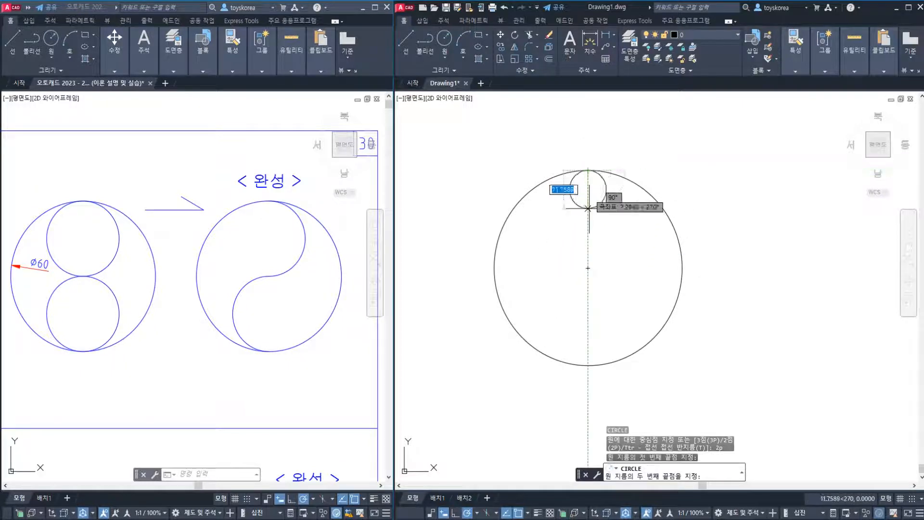
pyautogui.click(588, 268)
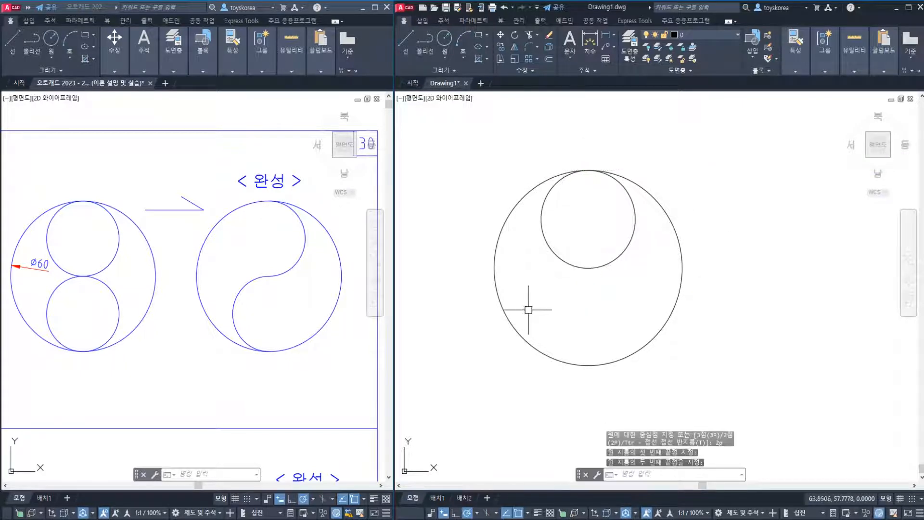
# Draw a second two-point circle from the large circle's bottom quadrant to its centre
pyautogui.press('Return')
pyautogui.write('2p')
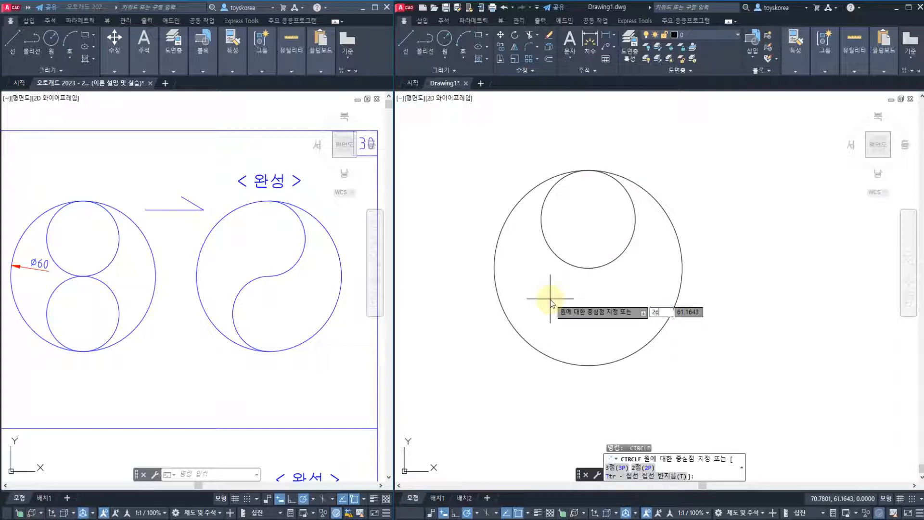
pyautogui.press('Return')
pyautogui.click(588, 365)
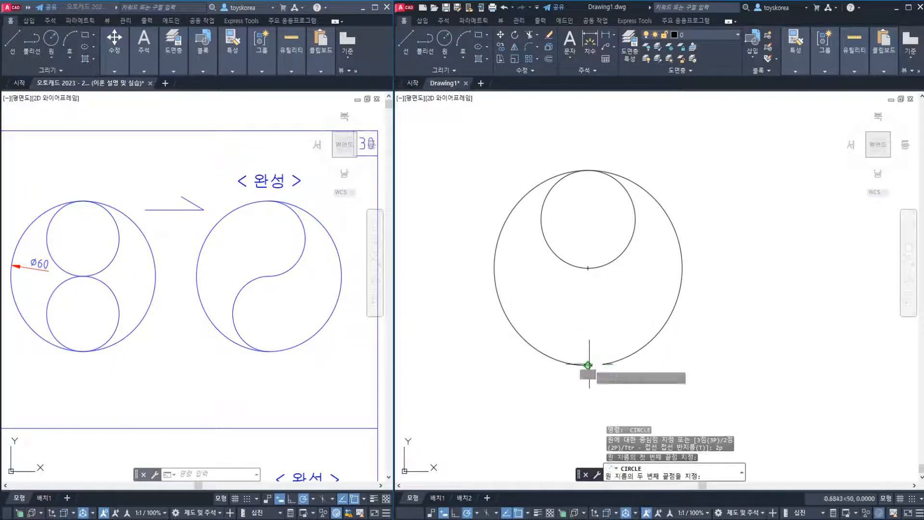
pyautogui.press('Escape')
pyautogui.moveTo(552, 313); pyautogui.dragTo(562, 295, button='middle')
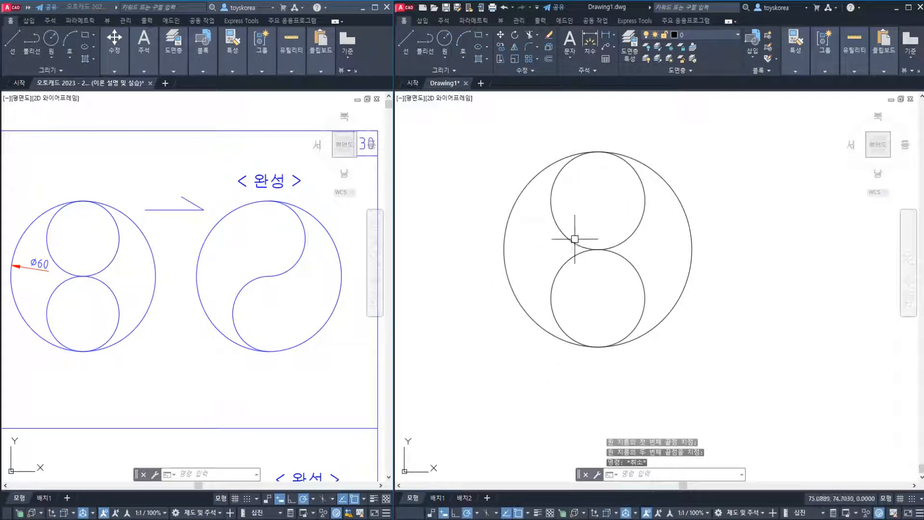
pyautogui.scroll(2, 591, 229)
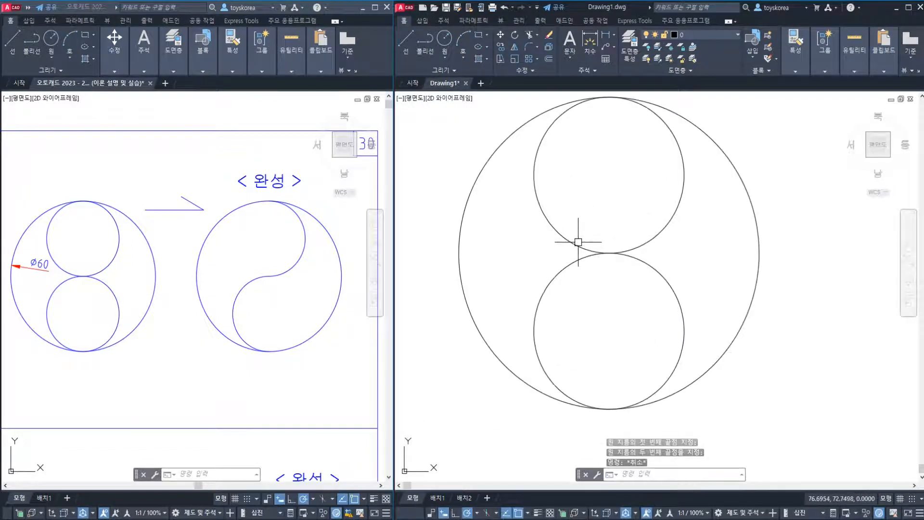
pyautogui.scroll(-4, 570, 241)
pyautogui.scroll(4, 548, 269)
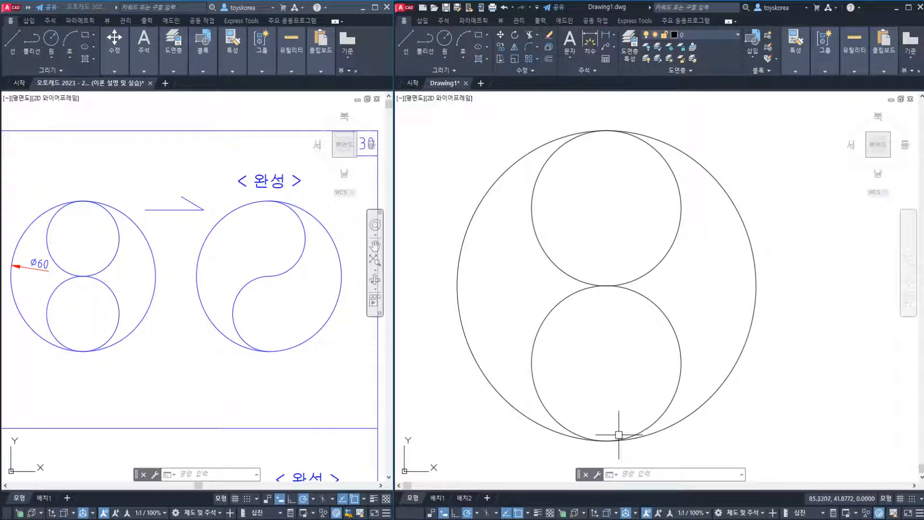
pyautogui.click(636, 145)
pyautogui.press('Escape')
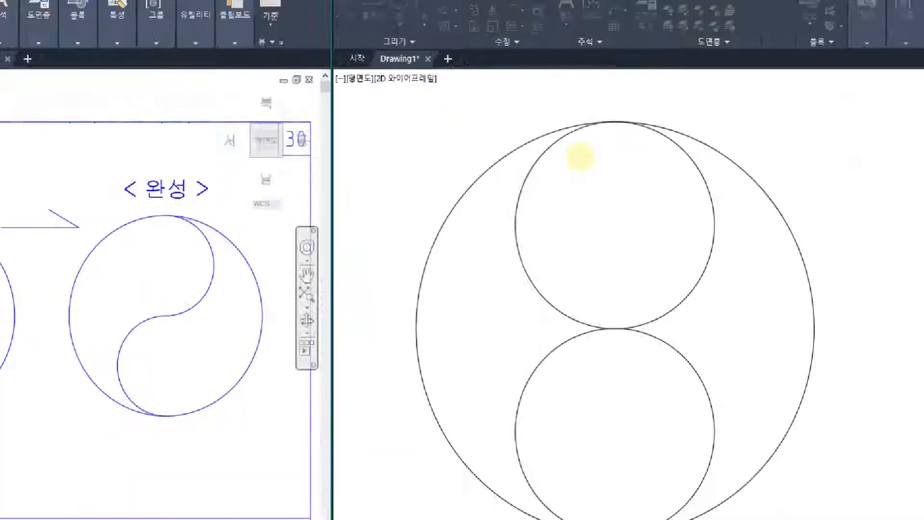
pyautogui.hotkey('ctrl', 'F4')
pyautogui.click(716, 285)
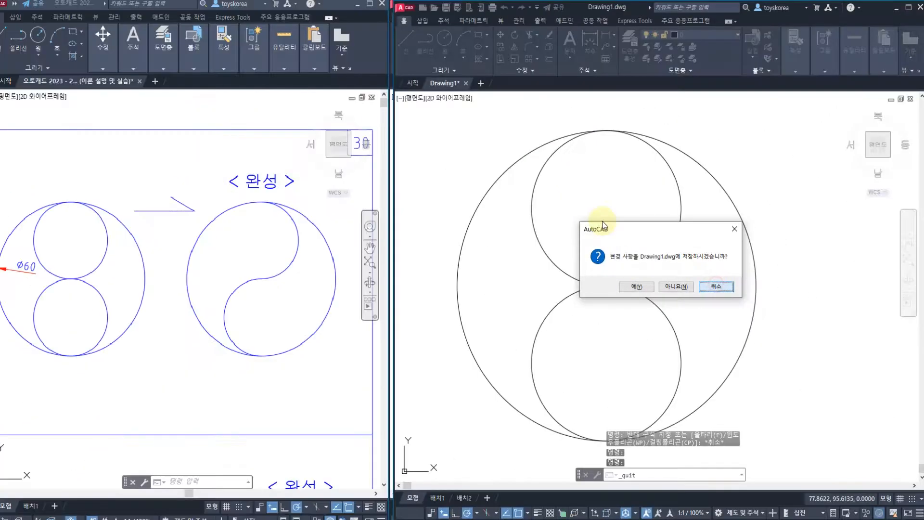
pyautogui.click(711, 287)
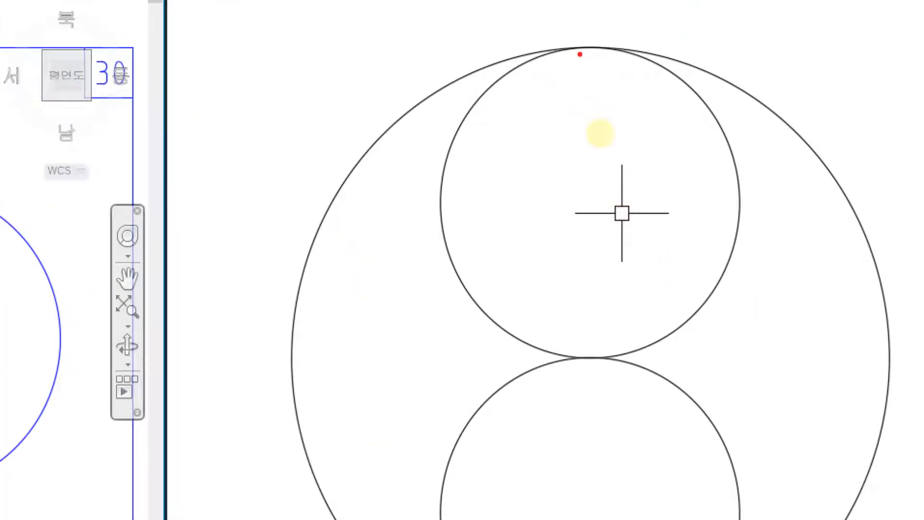
pyautogui.moveTo(580, 54)
pyautogui.mouseDown()
pyautogui.moveTo(442, 113)
pyautogui.moveTo(464, 309)
pyautogui.moveTo(557, 344)
pyautogui.mouseUp()
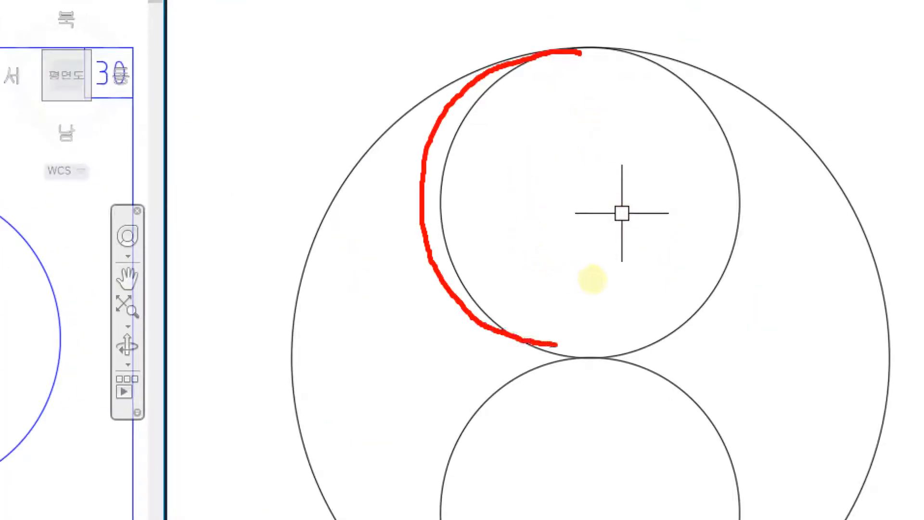
pyautogui.moveTo(422, 128)
pyautogui.mouseDown()
pyautogui.moveTo(392, 83)
pyautogui.moveTo(412, 155)
pyautogui.mouseUp()
pyautogui.moveTo(749, 405)
pyautogui.mouseDown()
pyautogui.moveTo(675, 435)
pyautogui.moveTo(759, 389)
pyautogui.mouseUp()
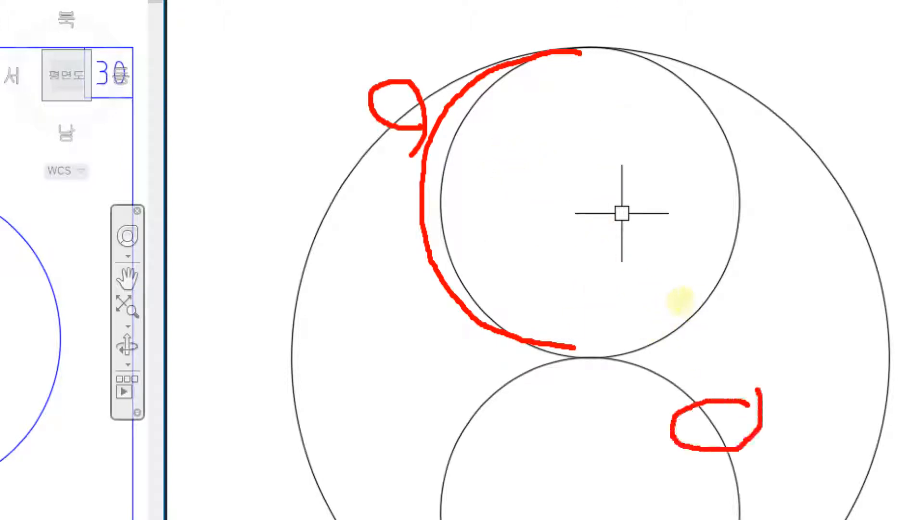
pyautogui.moveTo(632, 369)
pyautogui.mouseDown()
pyautogui.moveTo(556, 357)
pyautogui.moveTo(524, 372)
pyautogui.mouseUp()
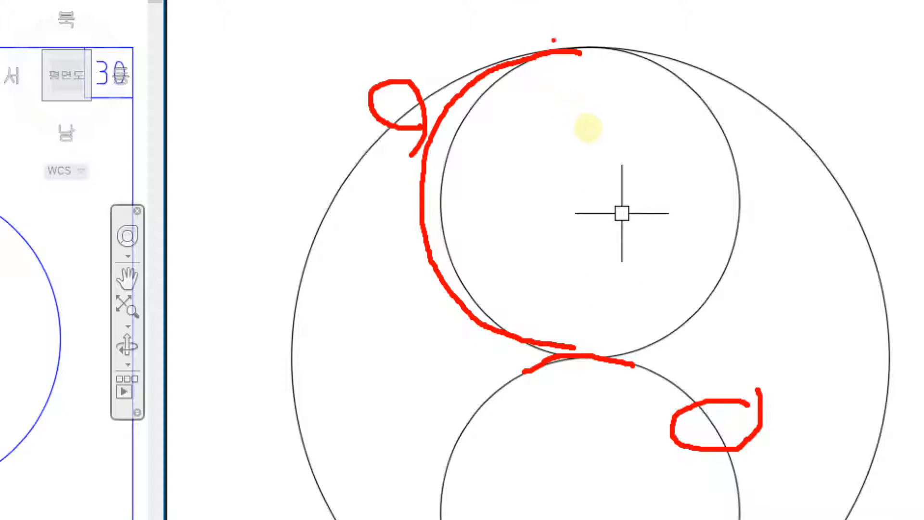
pyautogui.moveTo(552, 44); pyautogui.dragTo(618, 45)
pyautogui.moveTo(482, 147)
pyautogui.mouseDown()
pyautogui.moveTo(409, 168)
pyautogui.moveTo(486, 197)
pyautogui.mouseUp()
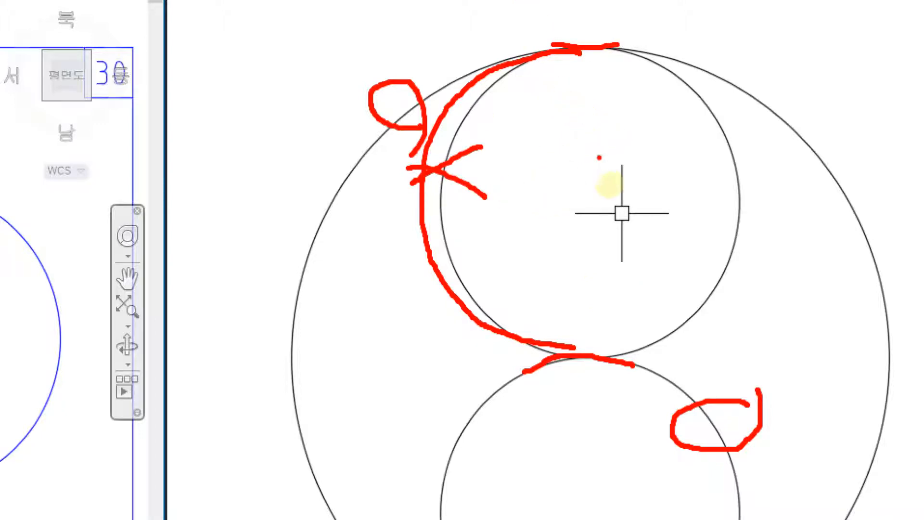
# Examine sheet 29's finished trimmed circle and compare it with the large circle in the practice drawing
pyautogui.press('Escape')
pyautogui.click(244, 275)
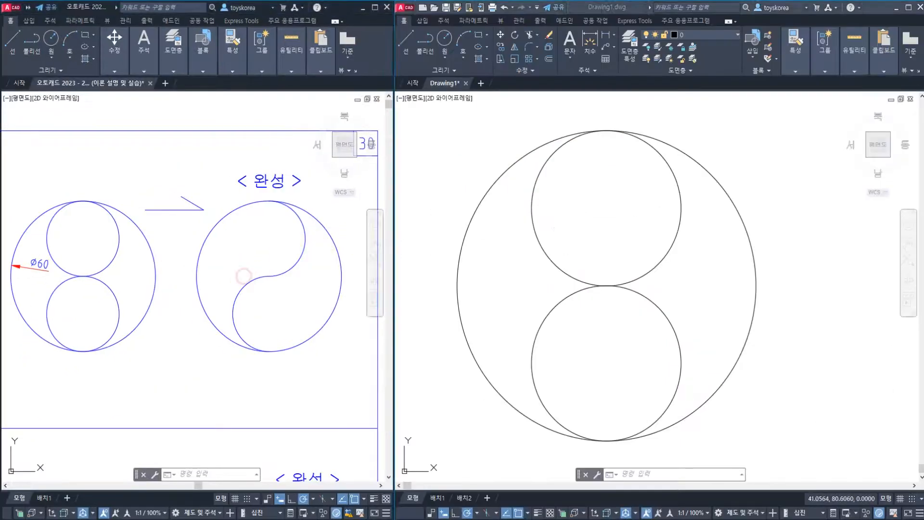
pyautogui.press('Escape')
pyautogui.press('Escape')
pyautogui.moveTo(171, 287)
pyautogui.mouseDown(button='middle')
pyautogui.moveTo(268, 250)
pyautogui.moveTo(332, 246)
pyautogui.mouseUp(button='middle')
pyautogui.moveTo(147, 285); pyautogui.dragTo(289, 281, button='middle')
pyautogui.moveTo(46, 287); pyautogui.dragTo(172, 289, button='middle')
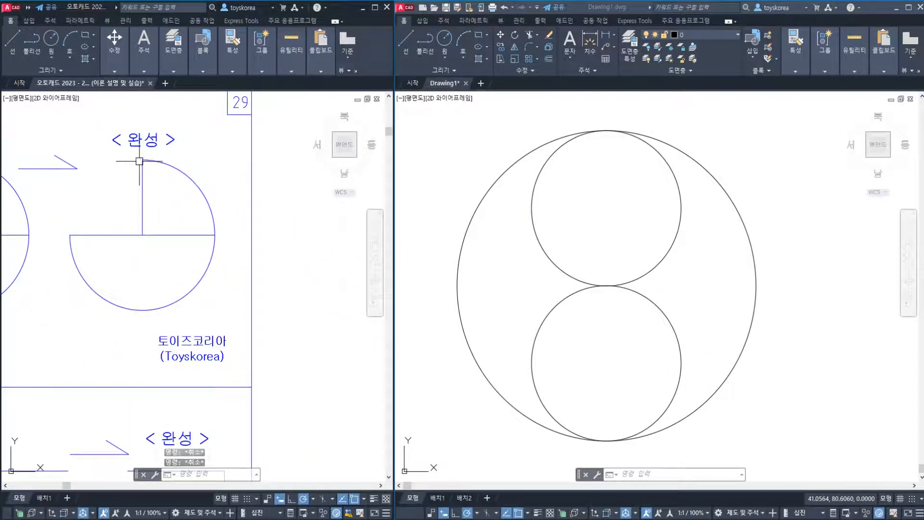
pyautogui.click(657, 139)
pyautogui.press('Escape')
pyautogui.click(659, 140)
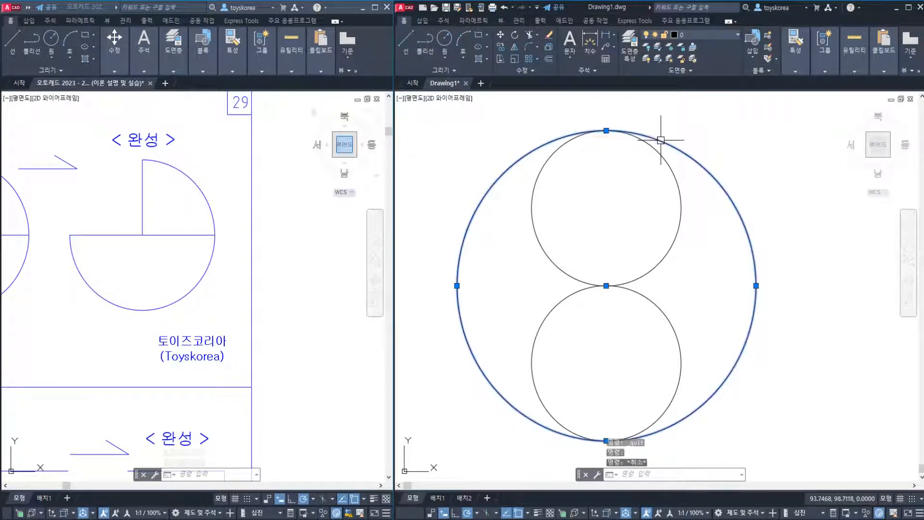
pyautogui.press('Escape')
pyautogui.click(172, 215)
pyautogui.press('Escape')
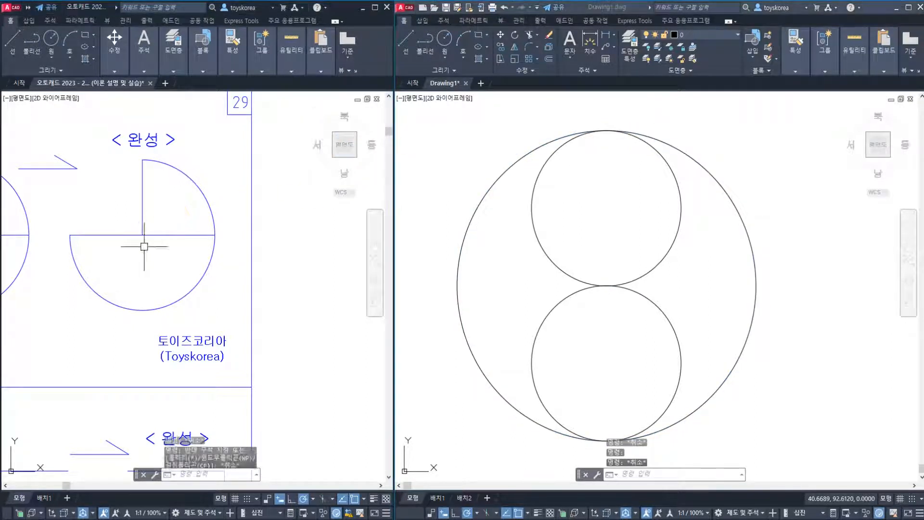
pyautogui.press('Escape')
pyautogui.click(143, 245)
pyautogui.press('Escape')
pyautogui.press('Escape')
pyautogui.click(155, 252)
pyautogui.click(119, 205)
pyautogui.press('Escape')
pyautogui.press('Escape')
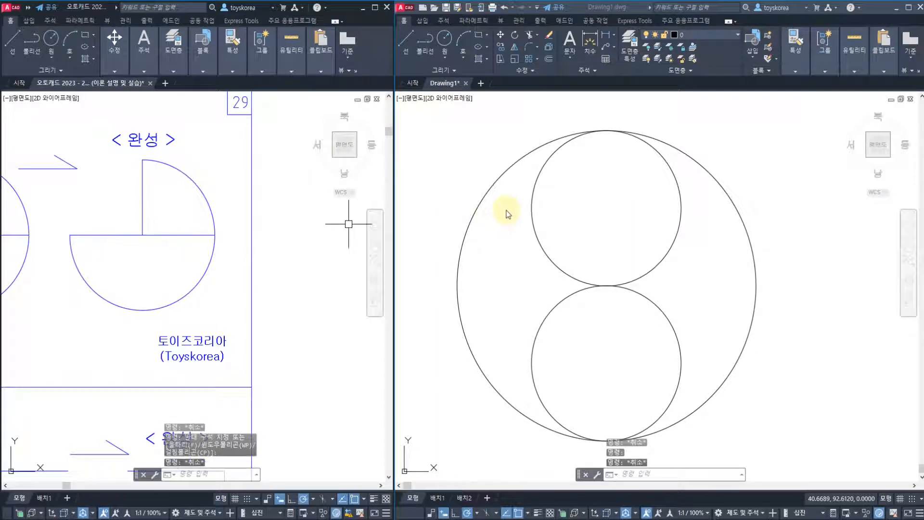
pyautogui.click(496, 179)
pyautogui.click(499, 191)
pyautogui.click(487, 173)
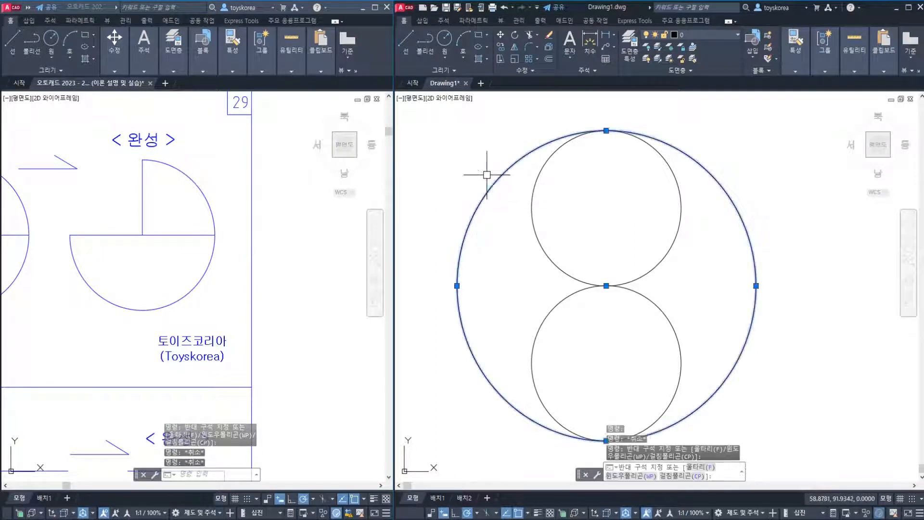
pyautogui.press('Escape')
pyautogui.click(301, 233)
# Go back to sheet 30 and compare its starting circles with the finished S-curve figure
pyautogui.moveTo(371, 244)
pyautogui.mouseDown(button='middle')
pyautogui.moveTo(204, 279)
pyautogui.moveTo(227, 259)
pyautogui.mouseUp(button='middle')
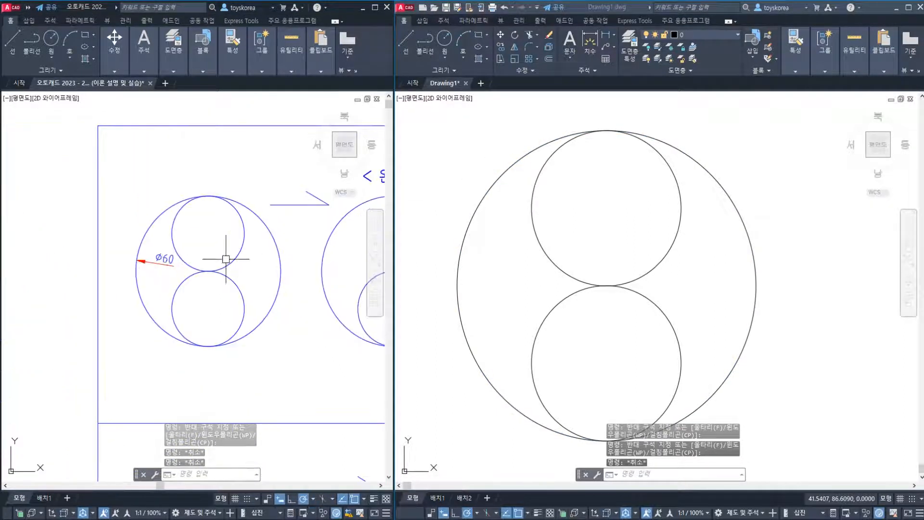
pyautogui.scroll(3, 225, 259)
pyautogui.scroll(-3, 257, 278)
pyautogui.moveTo(318, 261); pyautogui.dragTo(209, 259, button='middle')
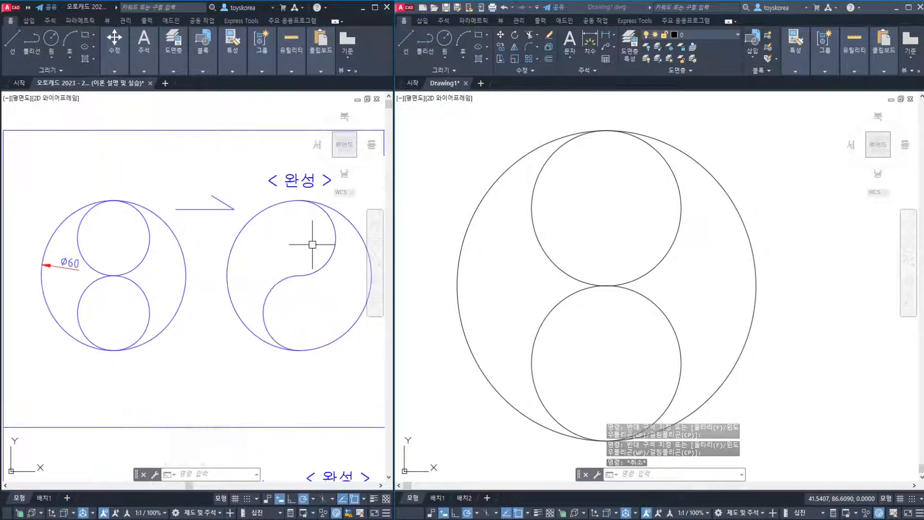
pyautogui.moveTo(291, 262); pyautogui.dragTo(274, 265, button='middle')
pyautogui.click(510, 282)
pyautogui.press('Escape')
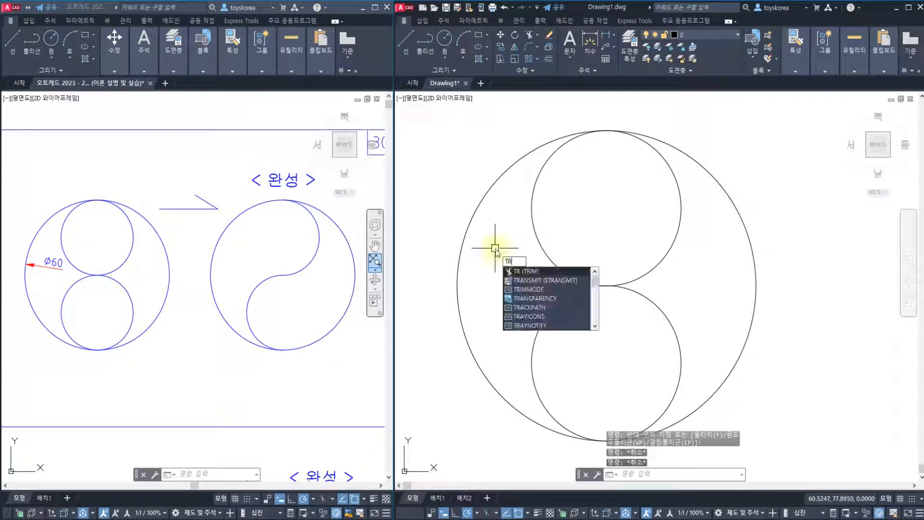
# Trim away the left half of the upper inner circle, using the large circle and the lower inner circle as cutting edges
pyautogui.press('Return')
pyautogui.click(528, 153)
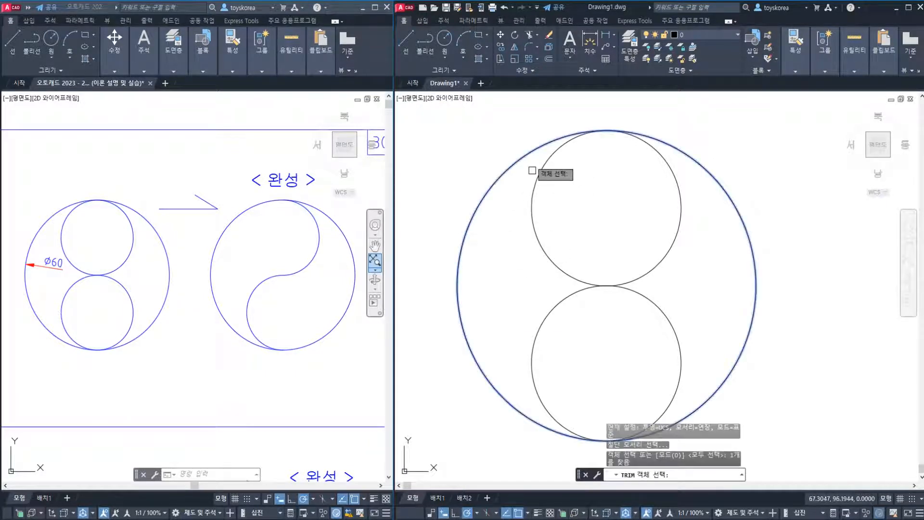
pyautogui.click(564, 296)
pyautogui.press('Return')
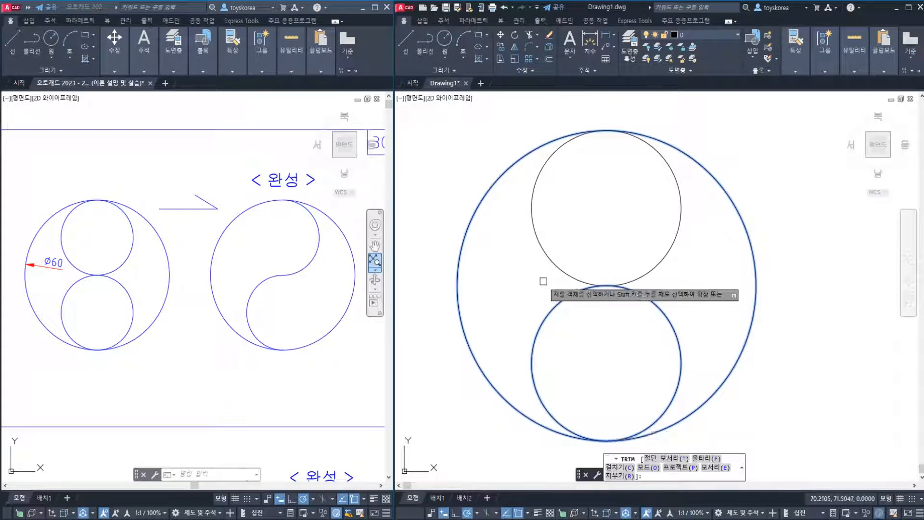
pyautogui.click(546, 254)
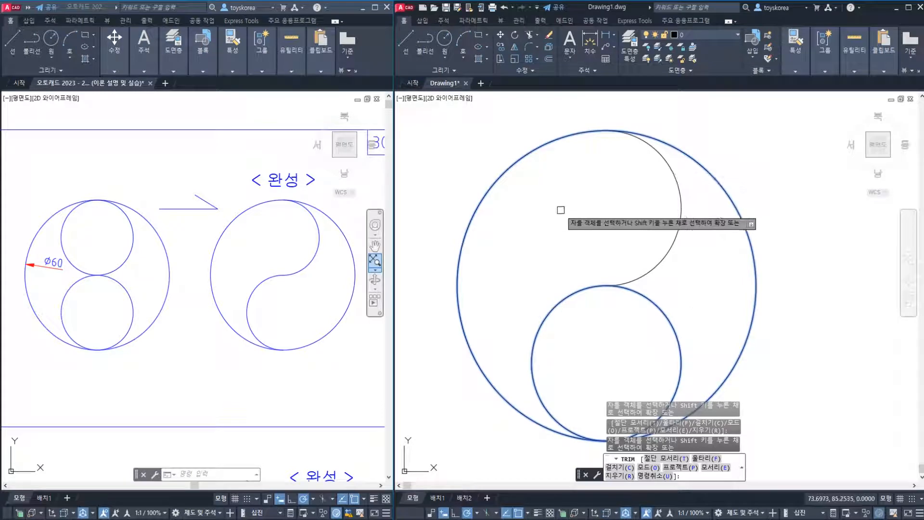
pyautogui.press('Return')
pyautogui.press('Return')
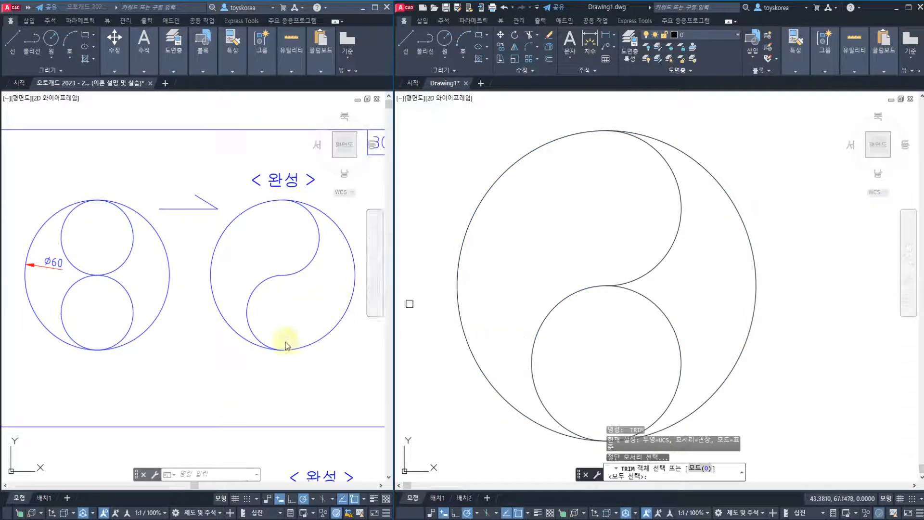
# Trim away the right half of the lower inner circle, using the upper arc and the large circle as cutting edges
pyautogui.click(671, 249)
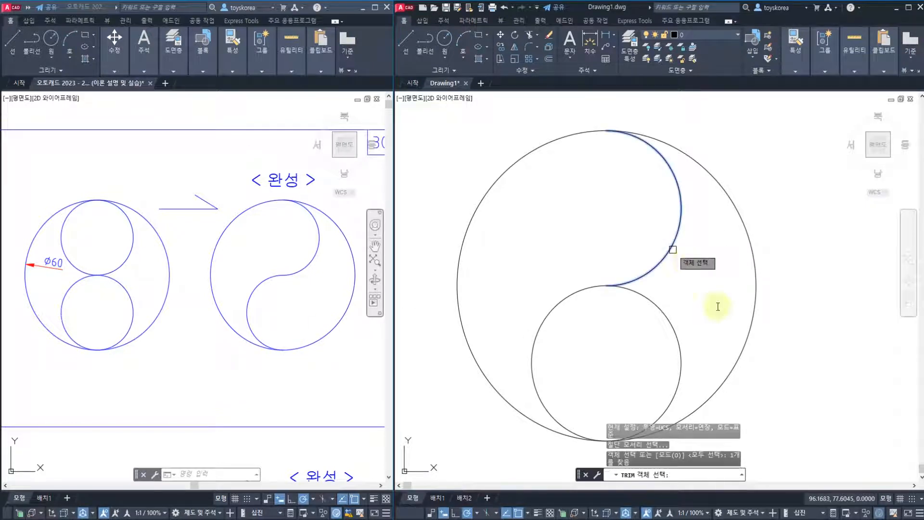
pyautogui.click(741, 351)
pyautogui.press('Return')
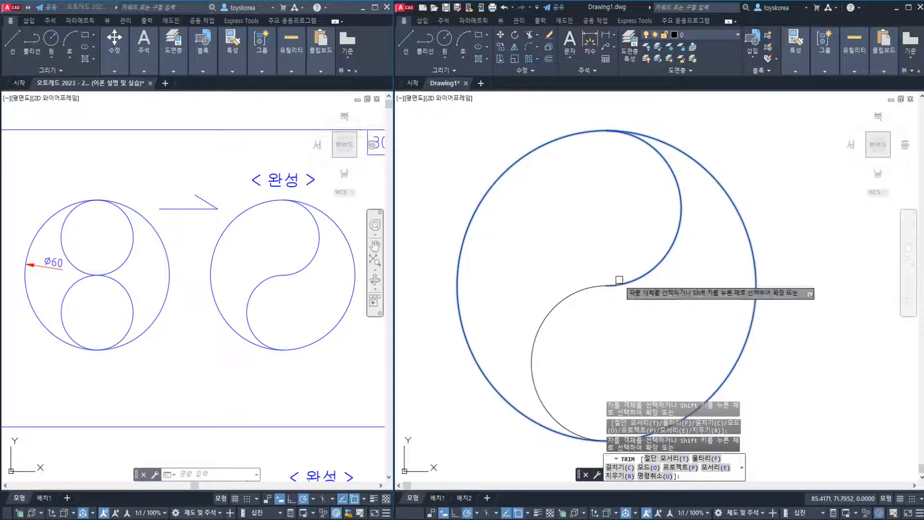
pyautogui.press('Escape')
pyautogui.scroll(-2, 620, 260)
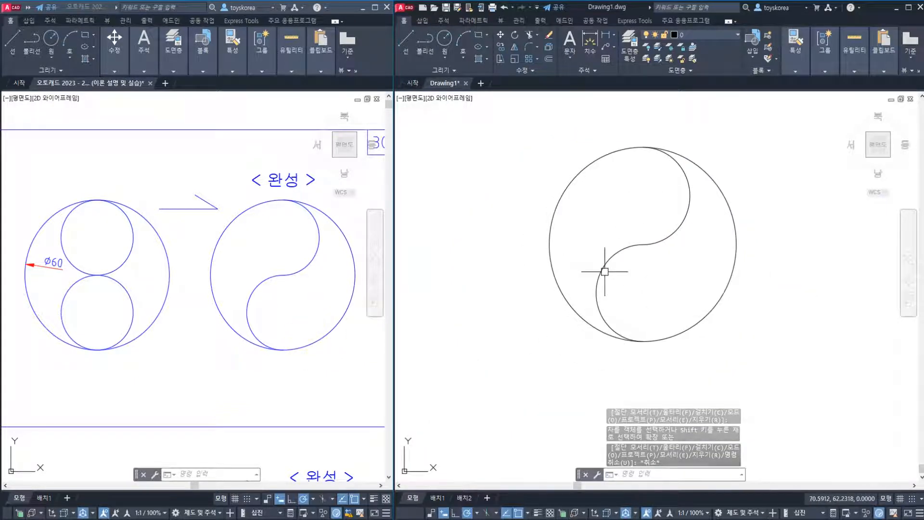
# Examine the next reference exercise, the horizontal lines drawn with Offset, including its start point, line length and spacing
pyautogui.moveTo(165, 376); pyautogui.dragTo(178, 187, button='middle')
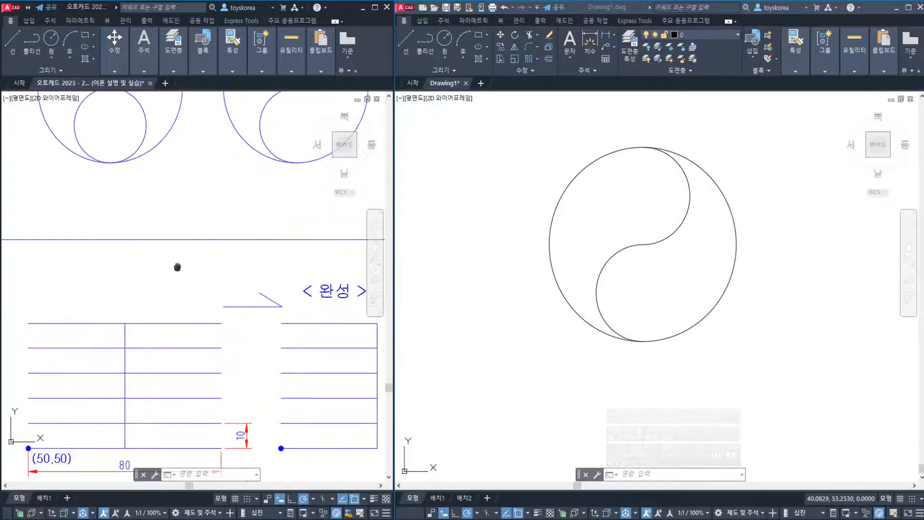
pyautogui.moveTo(178, 266); pyautogui.dragTo(173, 173, button='middle')
pyautogui.moveTo(171, 236); pyautogui.dragTo(165, 237, button='middle')
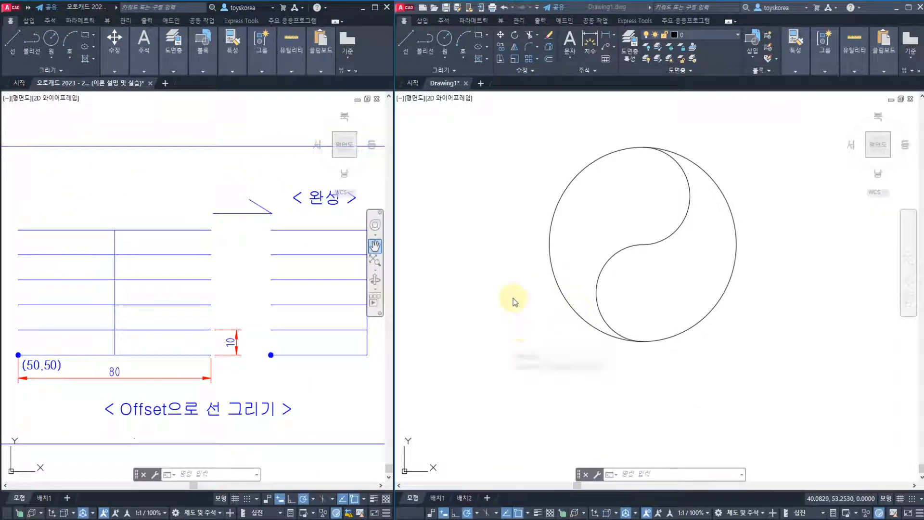
pyautogui.click(528, 265)
pyautogui.click(529, 342)
pyautogui.click(527, 342)
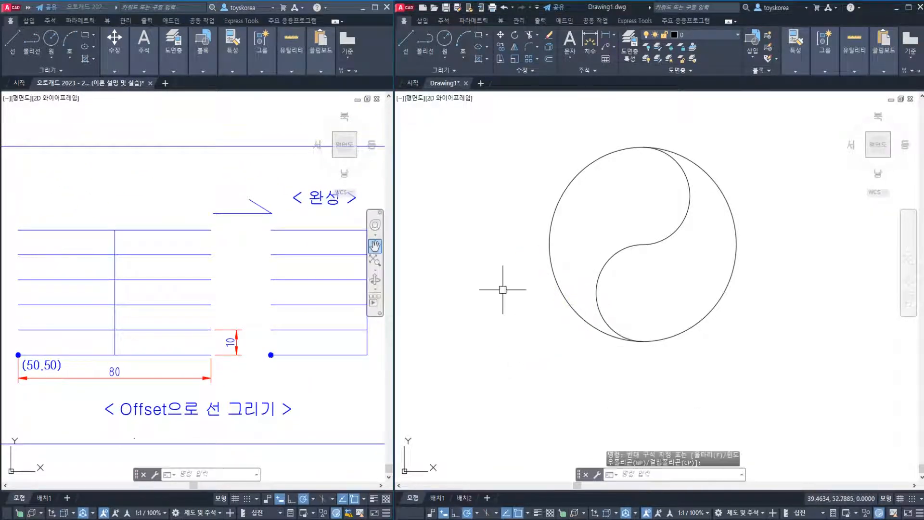
pyautogui.moveTo(555, 333)
pyautogui.mouseDown(button='middle')
pyautogui.moveTo(515, 290)
pyautogui.moveTo(546, 308)
pyautogui.mouseUp(button='middle')
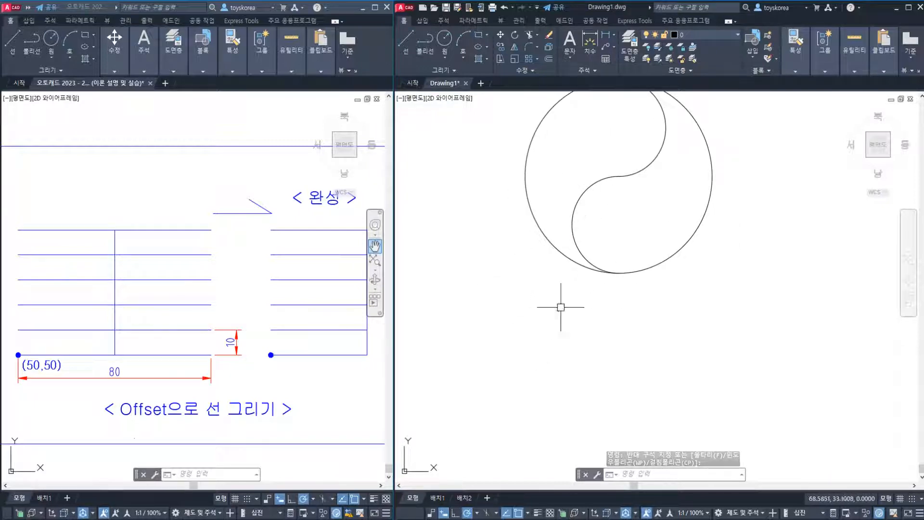
pyautogui.moveTo(561, 305)
pyautogui.mouseDown(button='middle')
pyautogui.moveTo(621, 299)
pyautogui.moveTo(547, 250)
pyautogui.moveTo(604, 216)
pyautogui.mouseUp(button='middle')
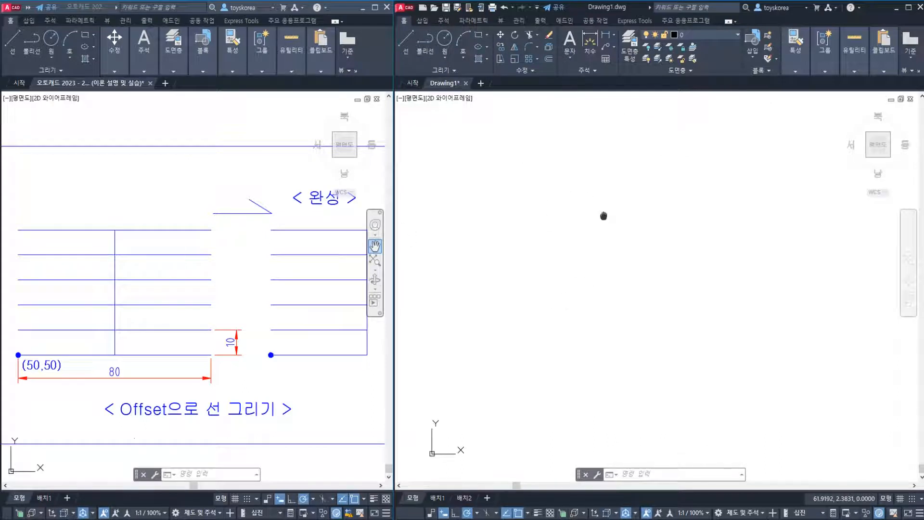
pyautogui.click(184, 362)
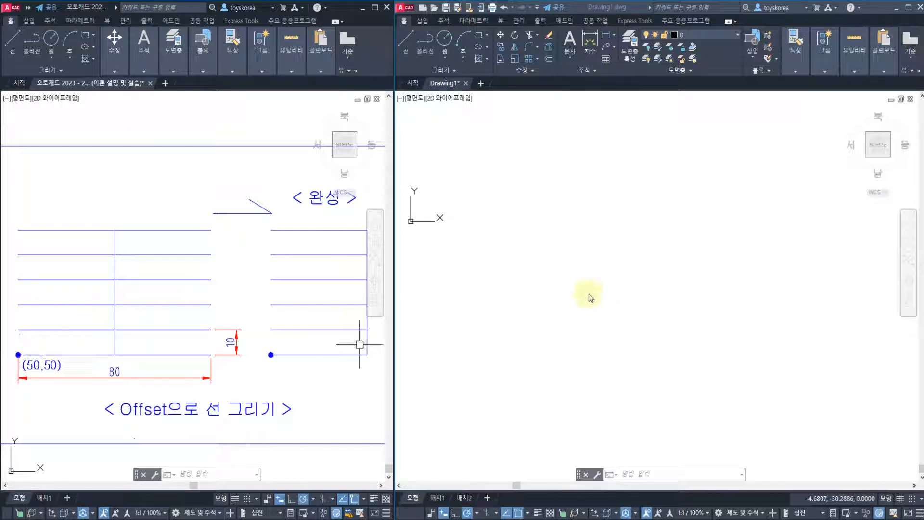
# Erase the large circle and both arcs of the S-curve from the practice drawing
pyautogui.click(581, 284)
pyautogui.click(577, 288)
pyautogui.scroll(-3, 579, 204)
pyautogui.moveTo(579, 205); pyautogui.dragTo(575, 320, button='middle')
pyautogui.press('Escape')
pyautogui.press('Escape')
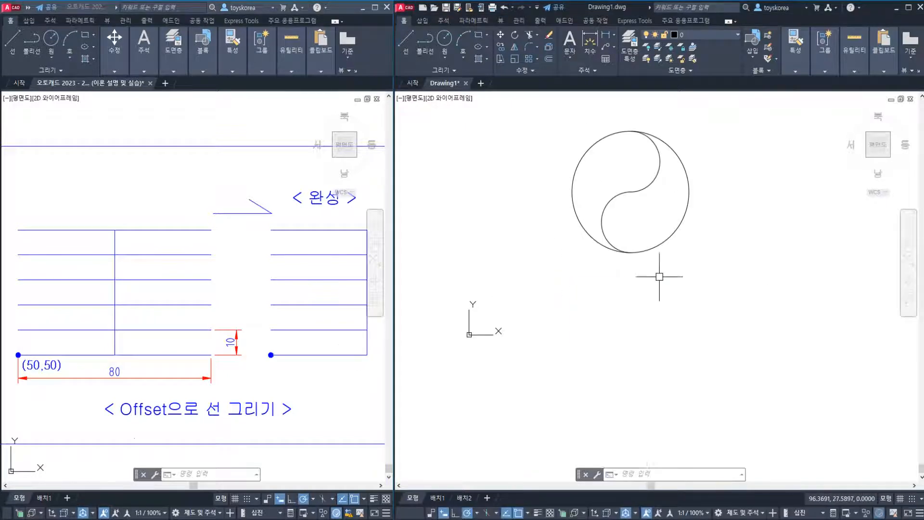
pyautogui.click(693, 282)
pyautogui.click(552, 150)
pyautogui.write('e')
pyautogui.press('Return')
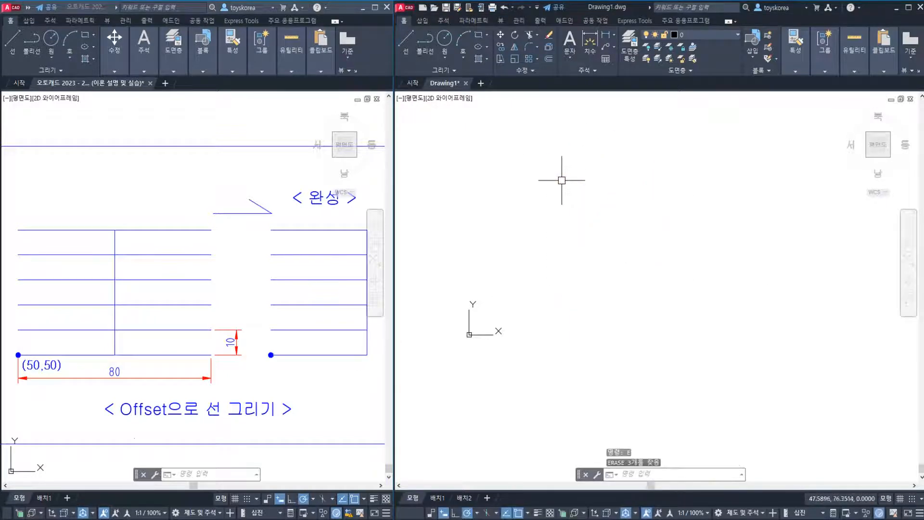
# Draw a horizontal line from 50,50 with a length of 80 at an angle of 0 degrees
pyautogui.scroll(2, 545, 280)
pyautogui.moveTo(546, 280); pyautogui.dragTo(591, 270, button='middle')
pyautogui.write('l')
pyautogui.press('Return')
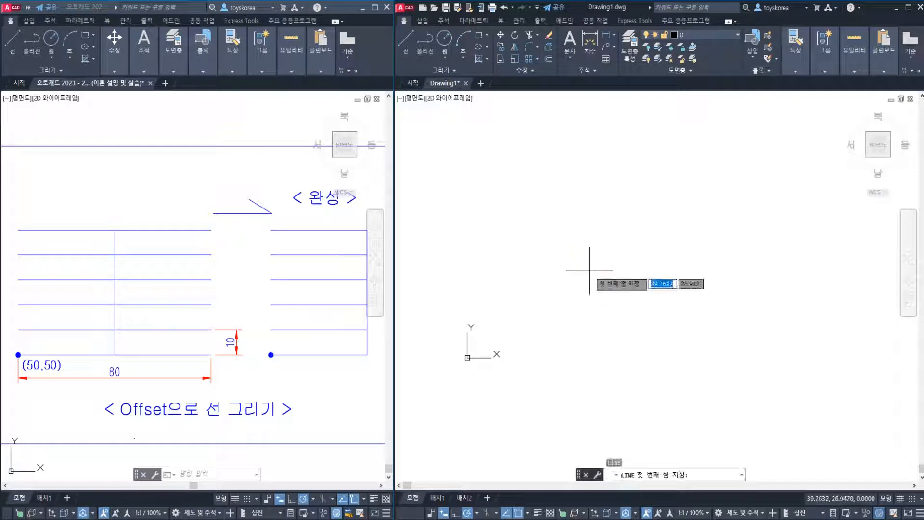
pyautogui.write('50,50')
pyautogui.press('Return')
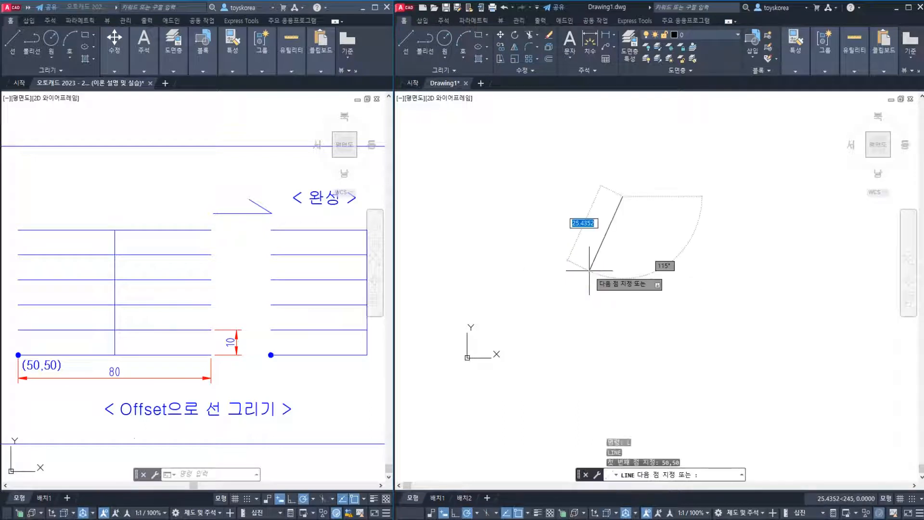
pyautogui.moveTo(590, 290); pyautogui.dragTo(505, 328, button='middle')
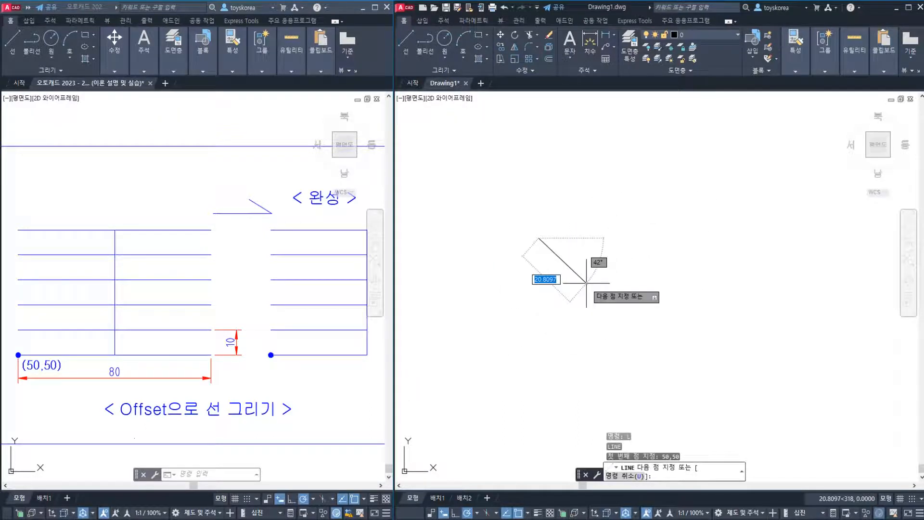
pyautogui.write('80')
pyautogui.press('Tab')
pyautogui.write('0')
pyautogui.press('Return')
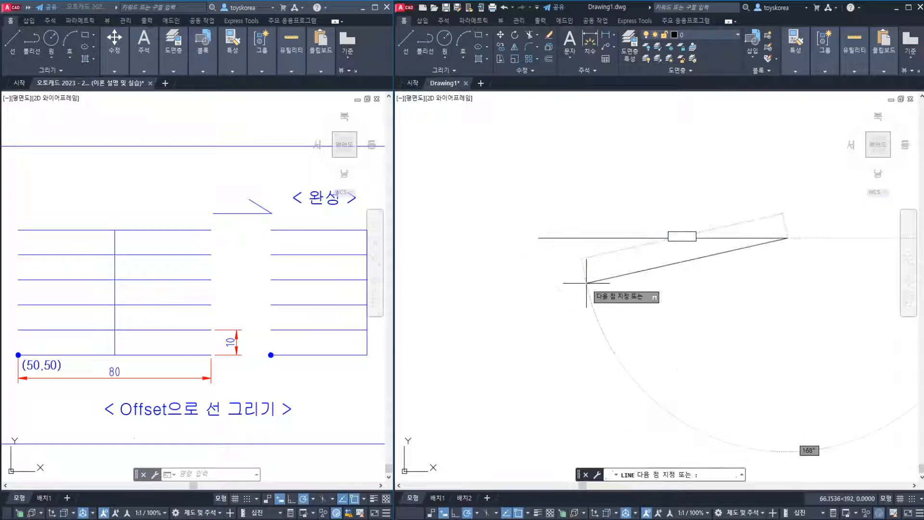
pyautogui.press('Escape')
pyautogui.click(624, 262)
pyautogui.click(594, 231)
pyautogui.press('Escape')
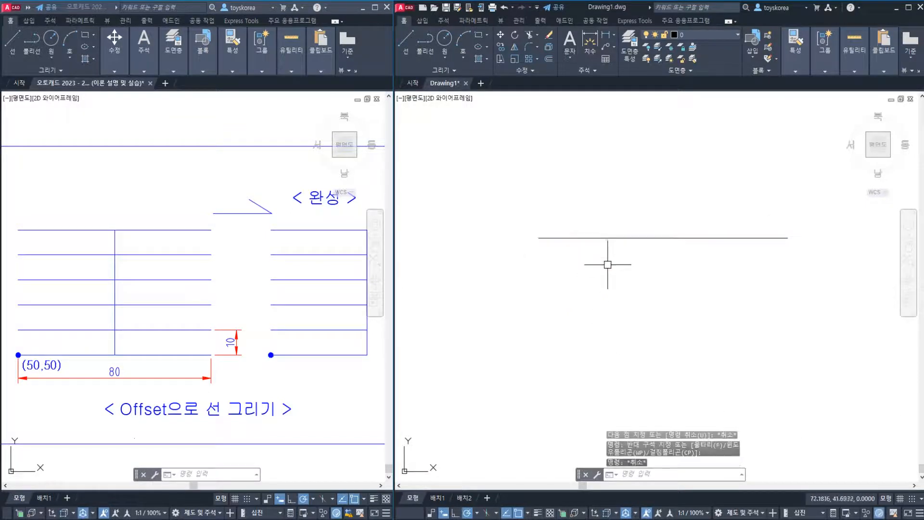
pyautogui.click(606, 270)
pyautogui.click(596, 229)
pyautogui.moveTo(551, 243); pyautogui.dragTo(510, 283, button='middle')
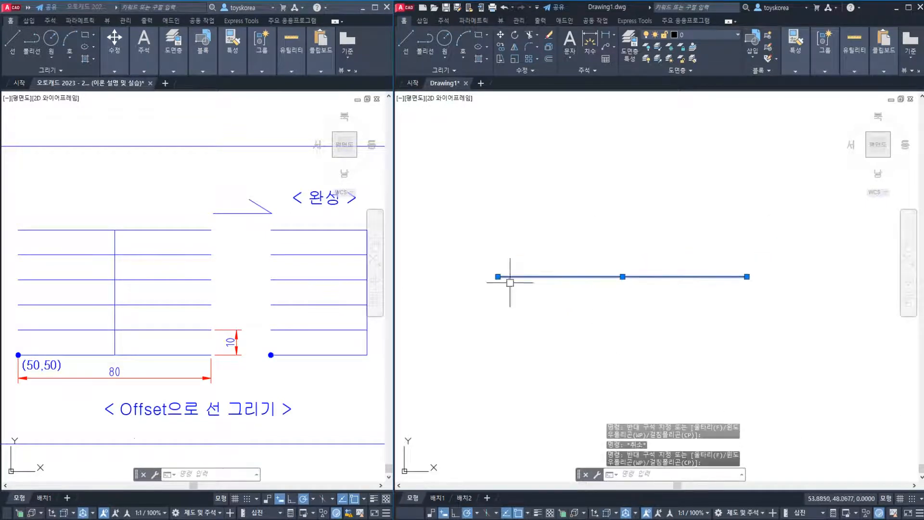
pyautogui.press('Escape')
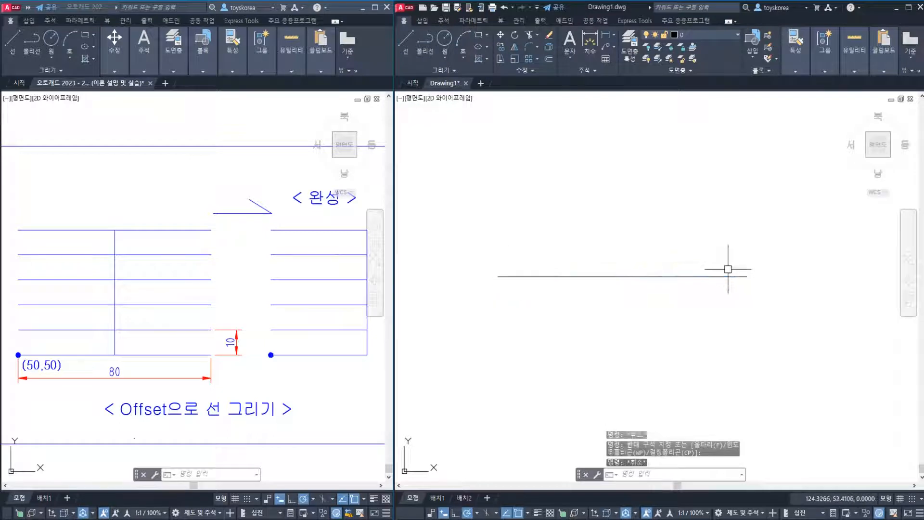
pyautogui.press('Escape')
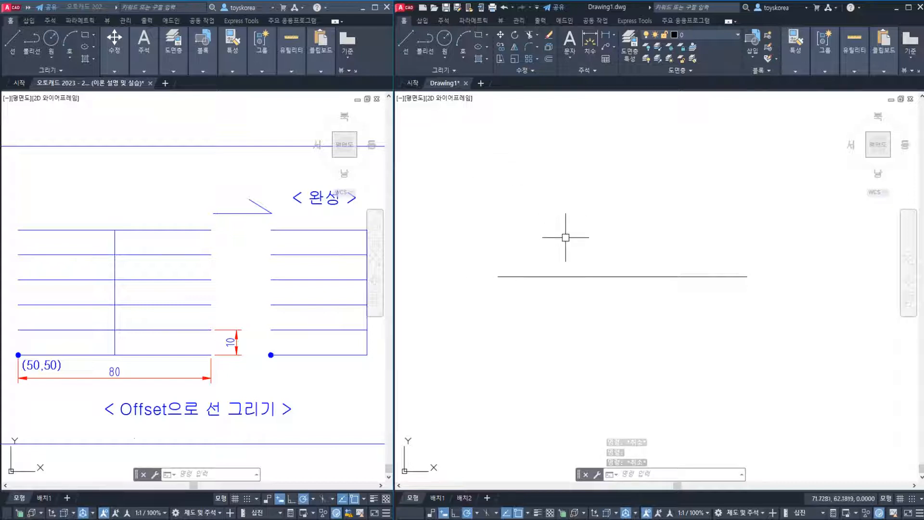
pyautogui.moveTo(573, 269); pyautogui.dragTo(564, 299, button='middle')
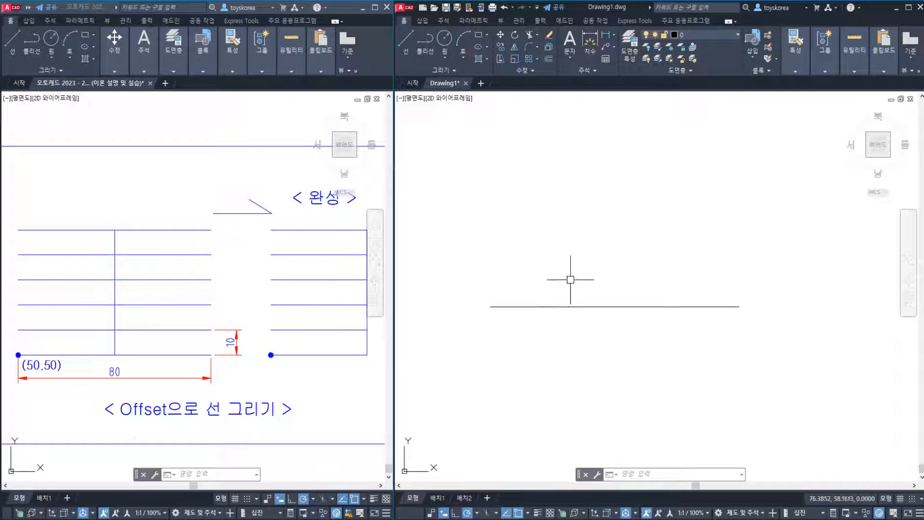
# Select the horizontal line, and switch to the Notepad lesson notes to read the Offset description
pyautogui.click(567, 306)
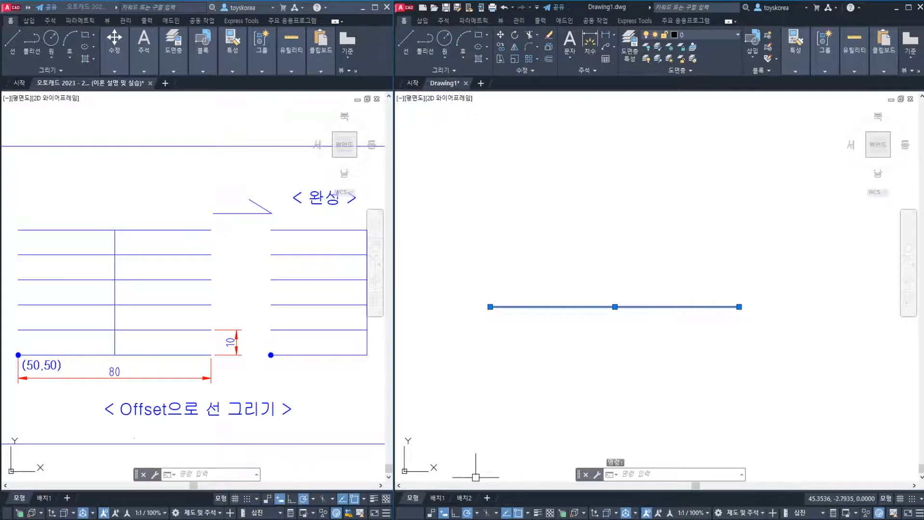
pyautogui.click(250, 518)
pyautogui.click(96, 301)
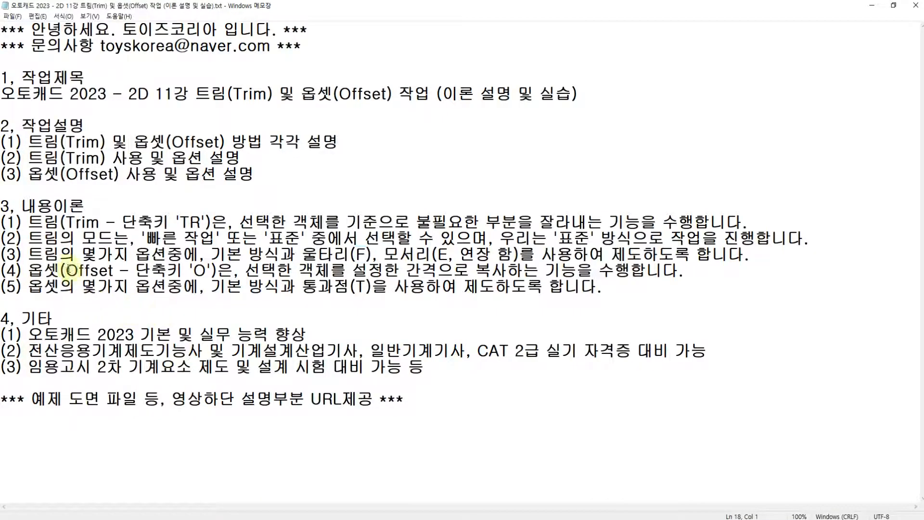
# Examine the lesson note on Offset, covering its shortcut and how it copies a selected object at a set distance
pyautogui.moveTo(30, 272); pyautogui.dragTo(234, 272)
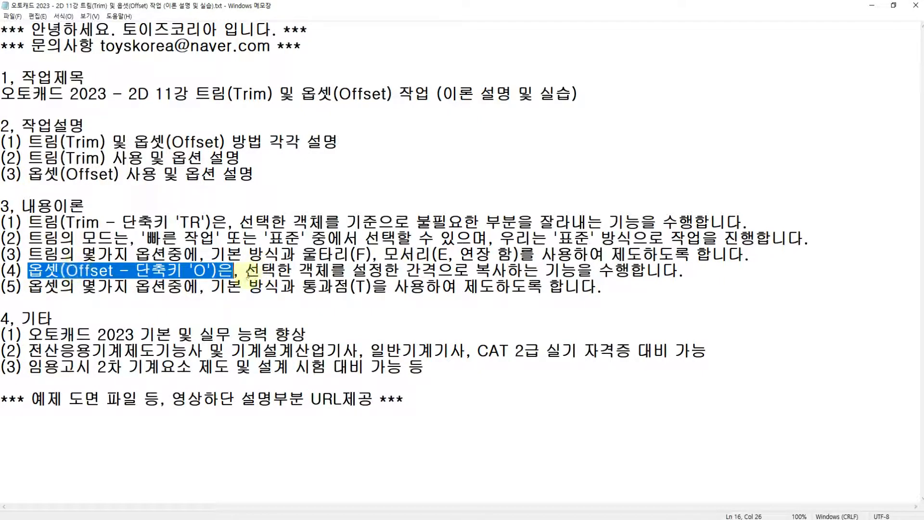
pyautogui.click(247, 272)
pyautogui.moveTo(247, 273); pyautogui.dragTo(584, 271)
pyautogui.click(356, 272)
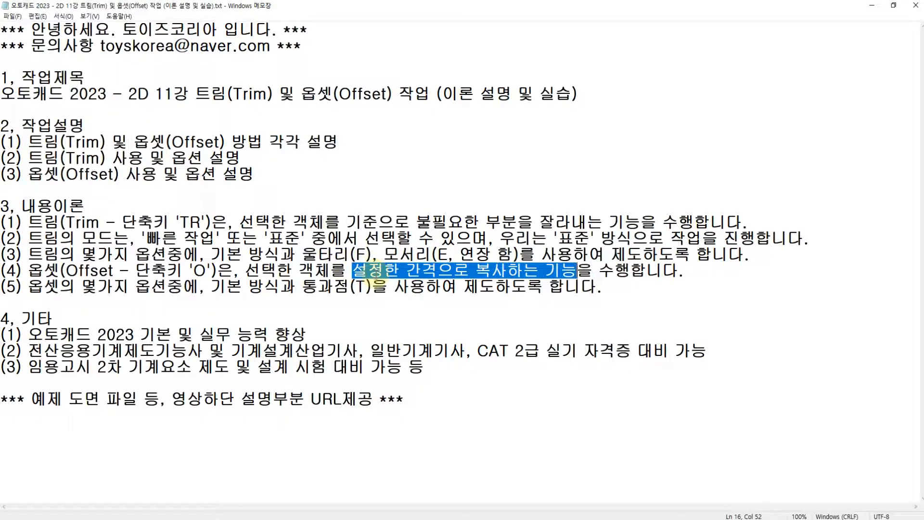
pyautogui.click(348, 273)
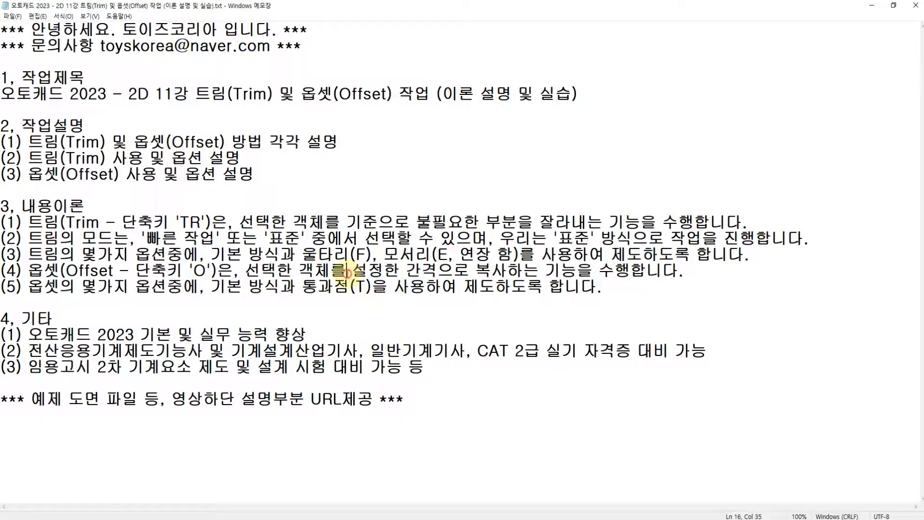
pyautogui.moveTo(359, 272); pyautogui.dragTo(428, 272)
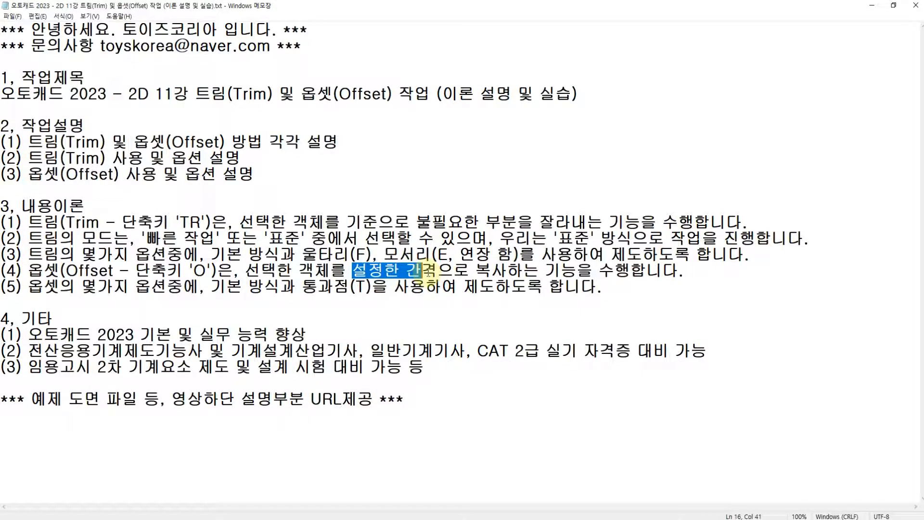
pyautogui.click(434, 272)
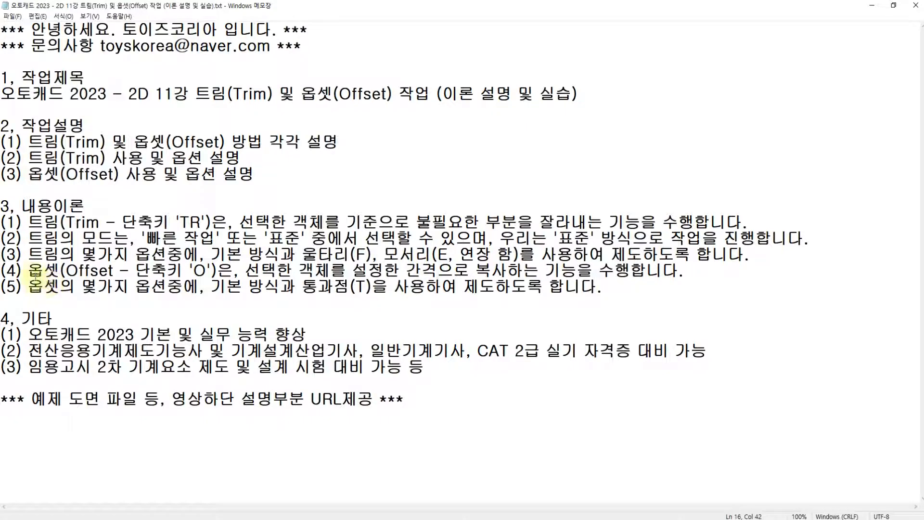
pyautogui.click(30, 272)
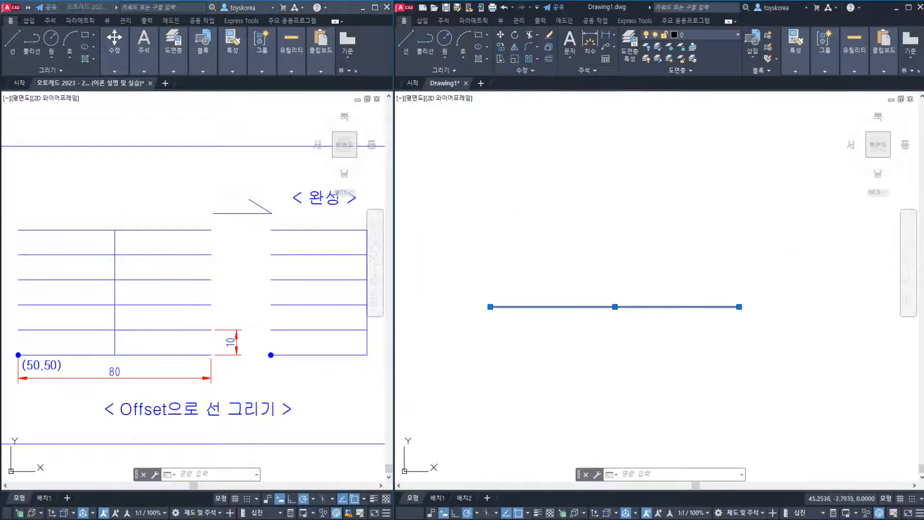
# Return to the AutoCAD practice drawing, clear the line's selection and start Offset with a distance of 10
pyautogui.press('Escape')
pyautogui.press('Escape')
pyautogui.press('Escape')
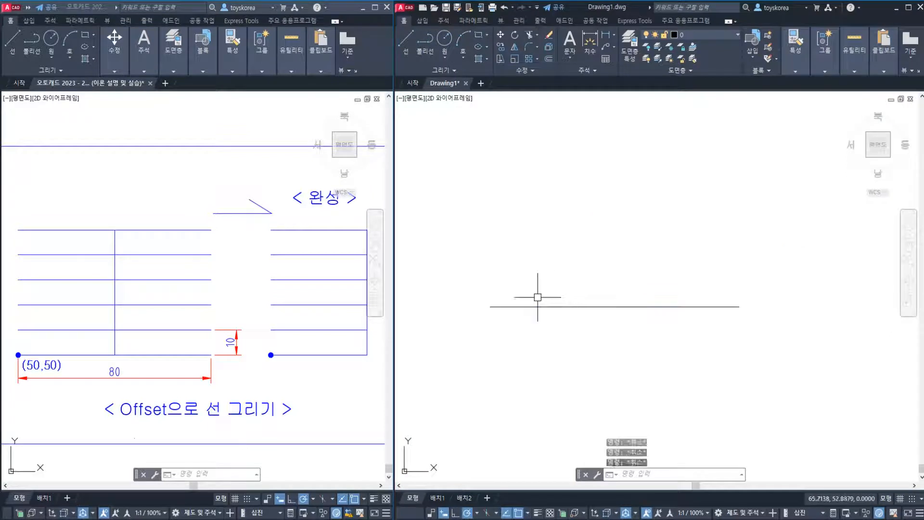
pyautogui.moveTo(543, 285); pyautogui.dragTo(545, 295, button='middle')
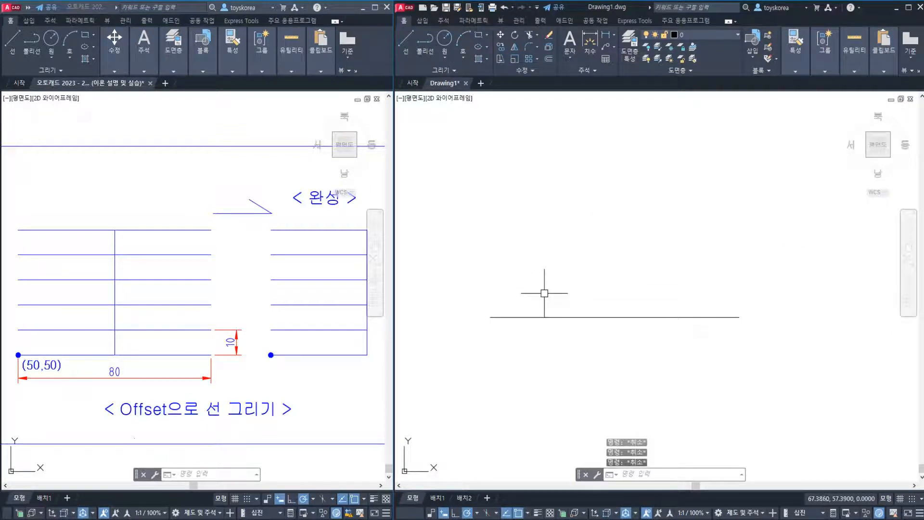
pyautogui.write('o')
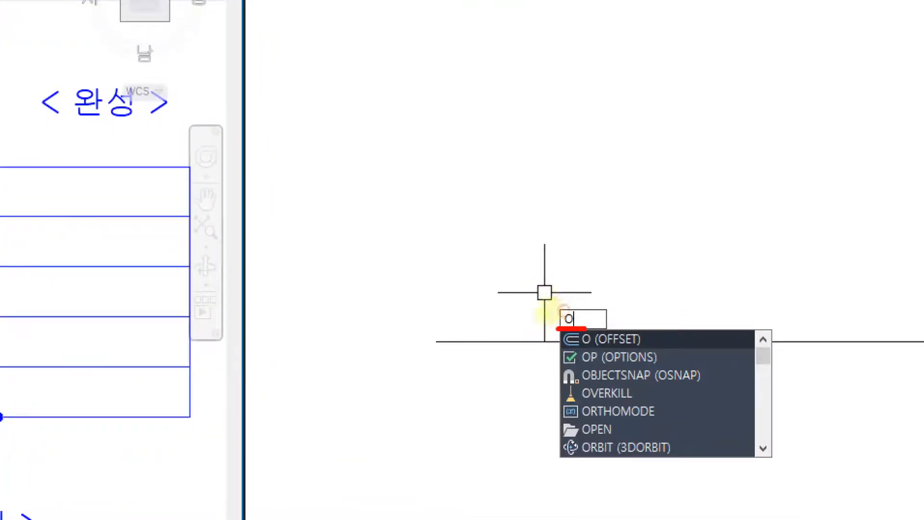
pyautogui.moveTo(557, 329)
pyautogui.mouseDown()
pyautogui.moveTo(583, 298)
pyautogui.moveTo(580, 319)
pyautogui.mouseUp()
pyautogui.moveTo(659, 339); pyautogui.dragTo(698, 295)
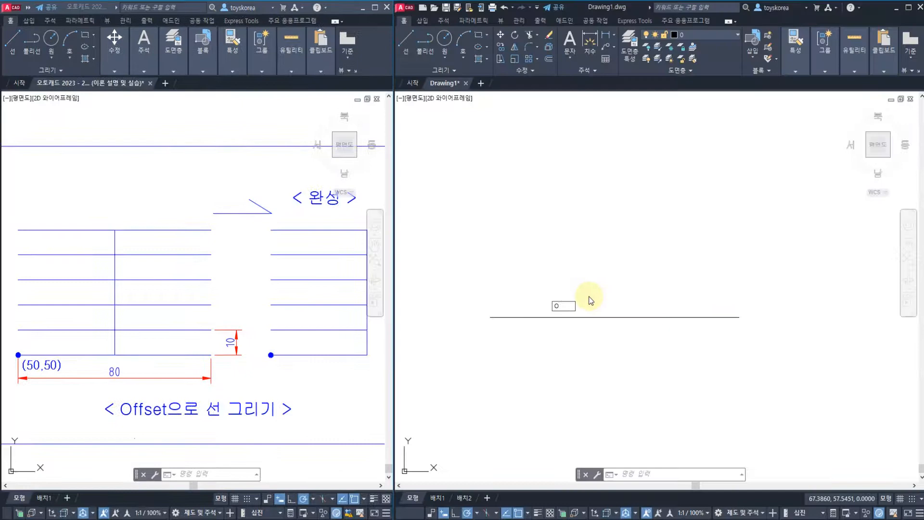
pyautogui.press('Return')
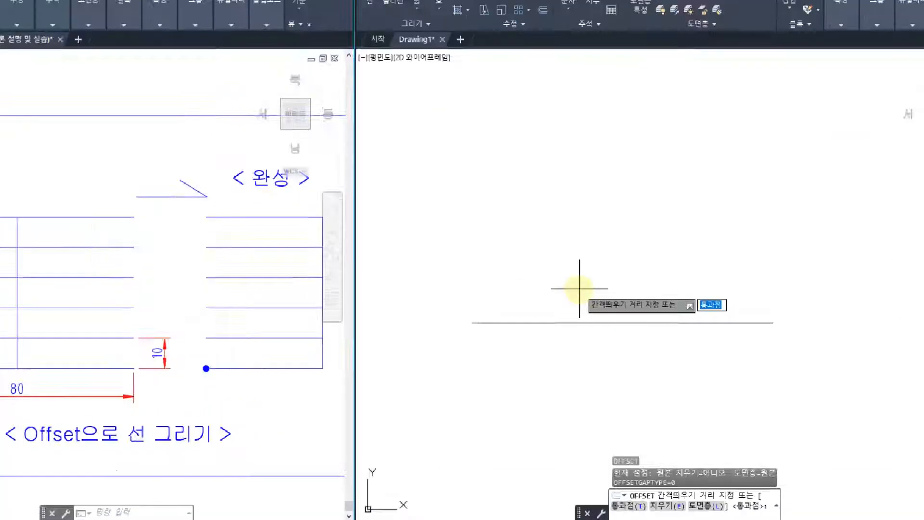
pyautogui.moveTo(618, 316)
pyautogui.mouseDown()
pyautogui.moveTo(569, 309)
pyautogui.moveTo(686, 262)
pyautogui.mouseUp()
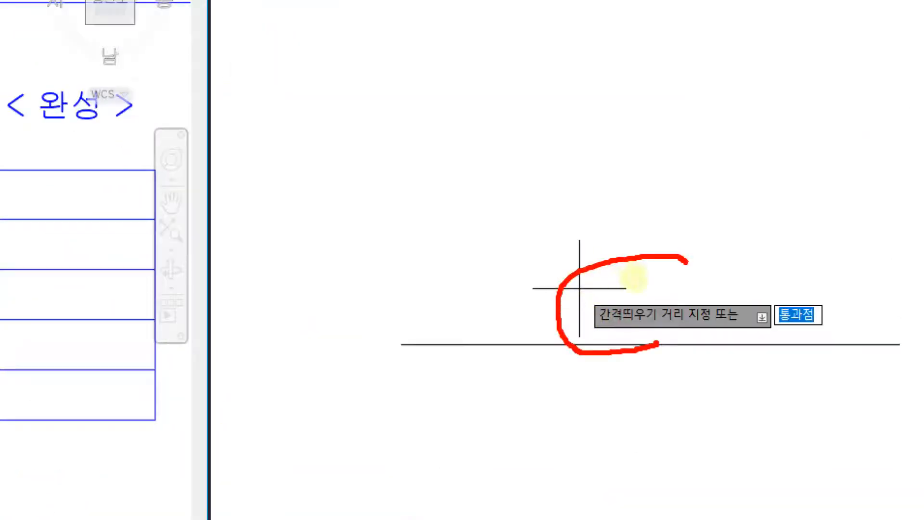
pyautogui.moveTo(718, 315); pyautogui.dragTo(670, 352)
pyautogui.moveTo(767, 346); pyautogui.dragTo(841, 345)
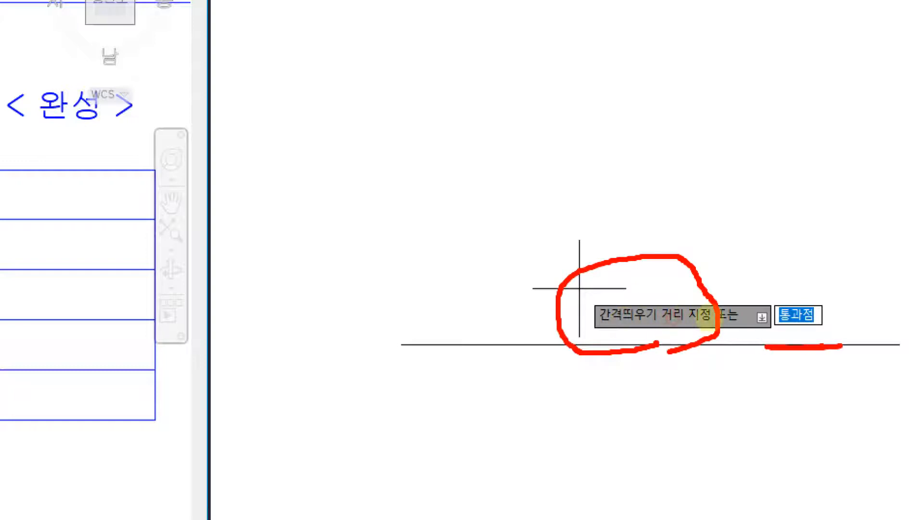
pyautogui.moveTo(587, 332)
pyautogui.mouseDown()
pyautogui.moveTo(683, 331)
pyautogui.moveTo(688, 339)
pyautogui.mouseUp()
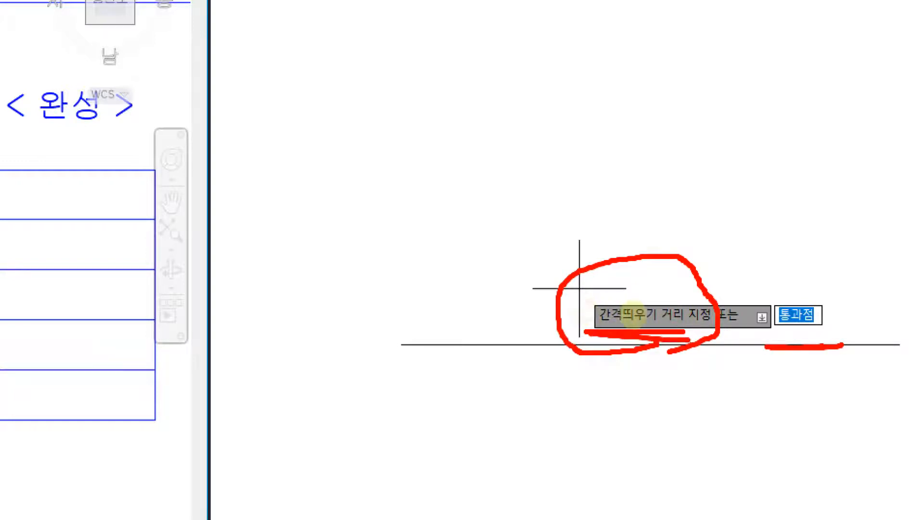
pyautogui.moveTo(706, 265)
pyautogui.mouseDown()
pyautogui.moveTo(811, 183)
pyautogui.moveTo(797, 232)
pyautogui.mouseUp()
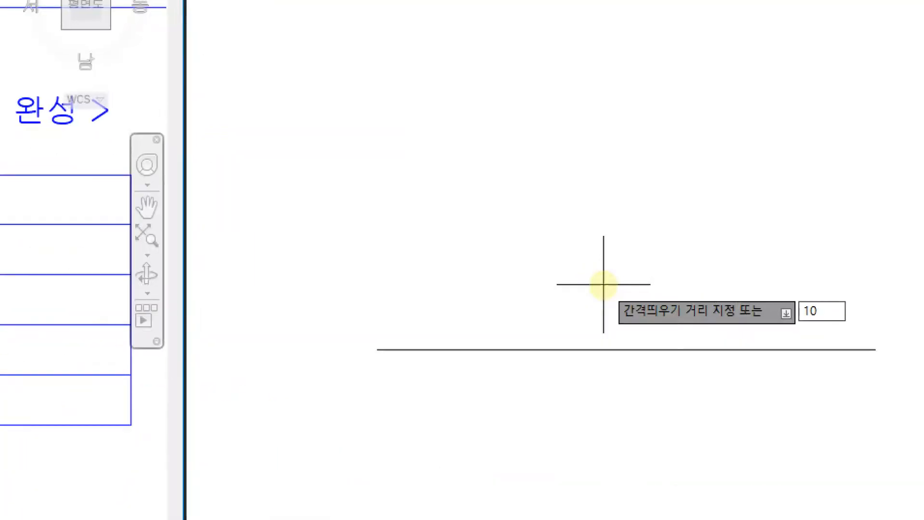
pyautogui.moveTo(718, 311); pyautogui.dragTo(707, 270)
pyautogui.moveTo(810, 254)
pyautogui.mouseDown()
pyautogui.moveTo(773, 345)
pyautogui.moveTo(839, 328)
pyautogui.moveTo(808, 361)
pyautogui.moveTo(826, 332)
pyautogui.mouseUp()
pyautogui.moveTo(703, 394)
pyautogui.mouseDown()
pyautogui.moveTo(724, 387)
pyautogui.moveTo(808, 407)
pyautogui.moveTo(839, 400)
pyautogui.mouseUp()
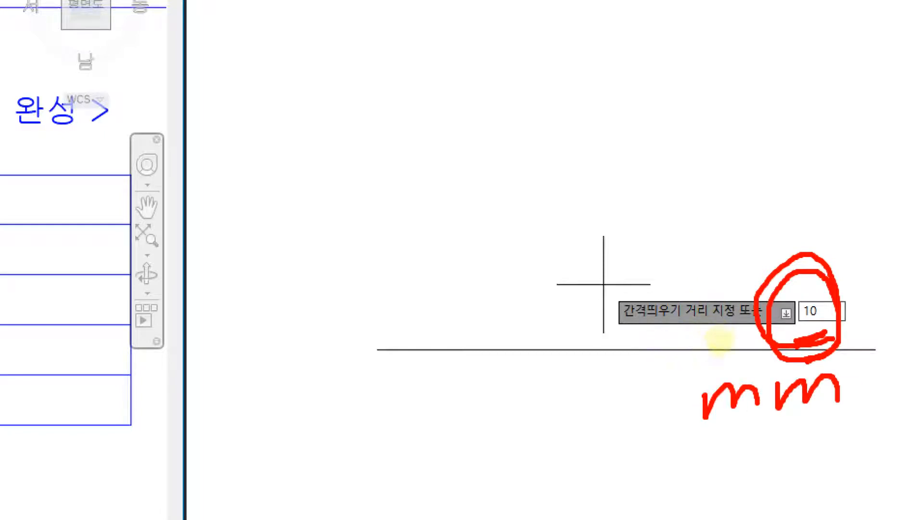
pyautogui.moveTo(696, 443); pyautogui.dragTo(856, 428)
pyautogui.moveTo(690, 460); pyautogui.dragTo(877, 444)
pyautogui.press('Escape')
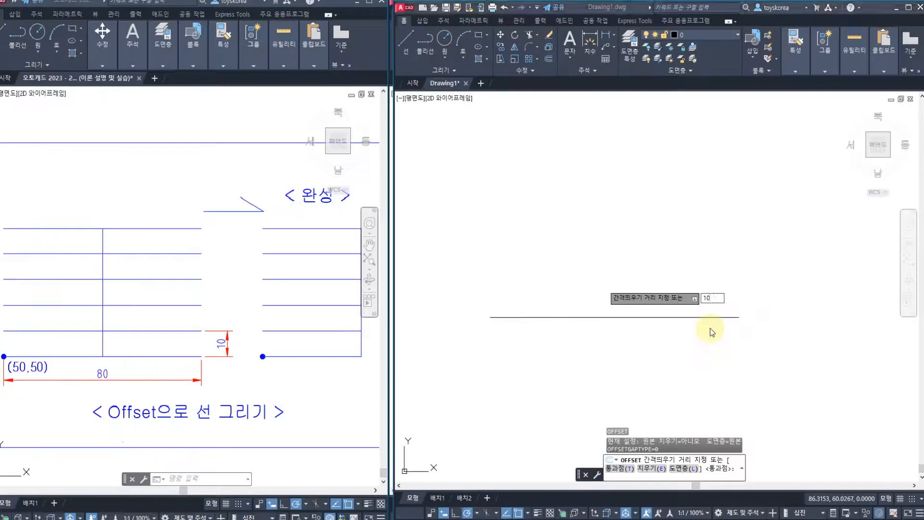
pyautogui.press('Return')
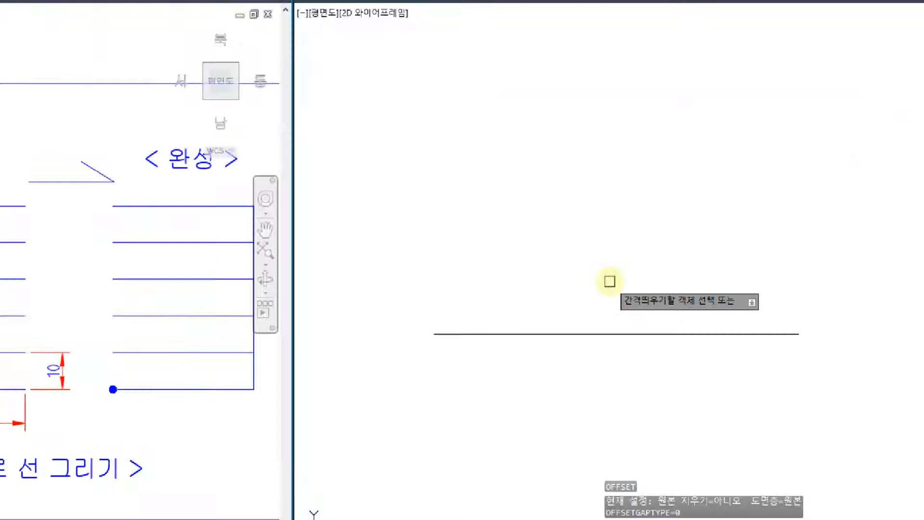
# Place an offset copy of the horizontal line on its upper side and end the Offset command
pyautogui.moveTo(662, 325)
pyautogui.mouseDown()
pyautogui.moveTo(628, 336)
pyautogui.moveTo(641, 281)
pyautogui.moveTo(703, 286)
pyautogui.moveTo(681, 343)
pyautogui.mouseUp()
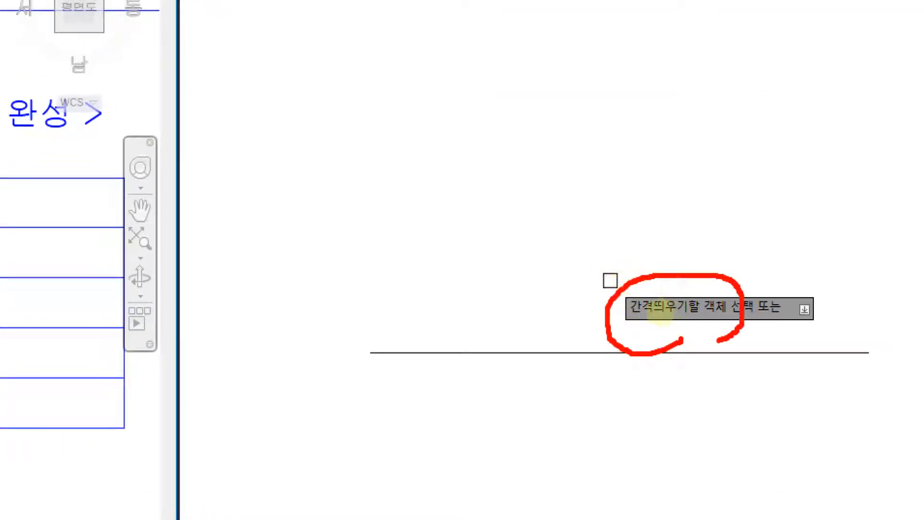
pyautogui.moveTo(472, 377)
pyautogui.mouseDown()
pyautogui.moveTo(488, 346)
pyautogui.moveTo(469, 343)
pyautogui.moveTo(481, 369)
pyautogui.mouseUp()
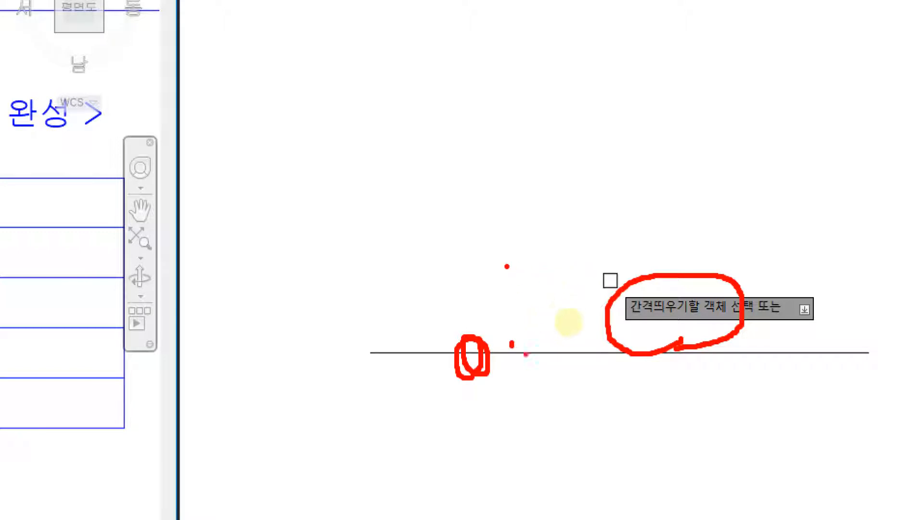
pyautogui.moveTo(512, 344); pyautogui.dragTo(535, 369)
pyautogui.press('Escape')
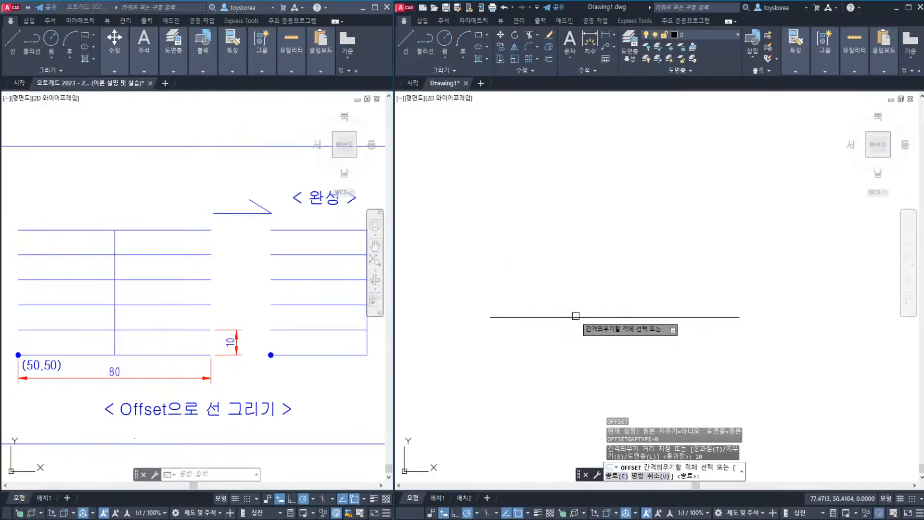
pyautogui.click(540, 353)
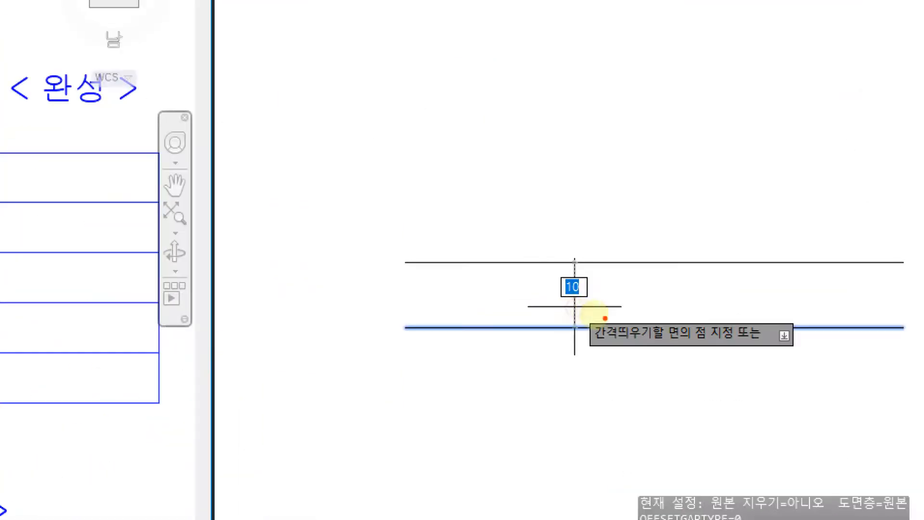
pyautogui.moveTo(639, 361)
pyautogui.mouseDown()
pyautogui.moveTo(576, 356)
pyautogui.moveTo(661, 344)
pyautogui.mouseUp()
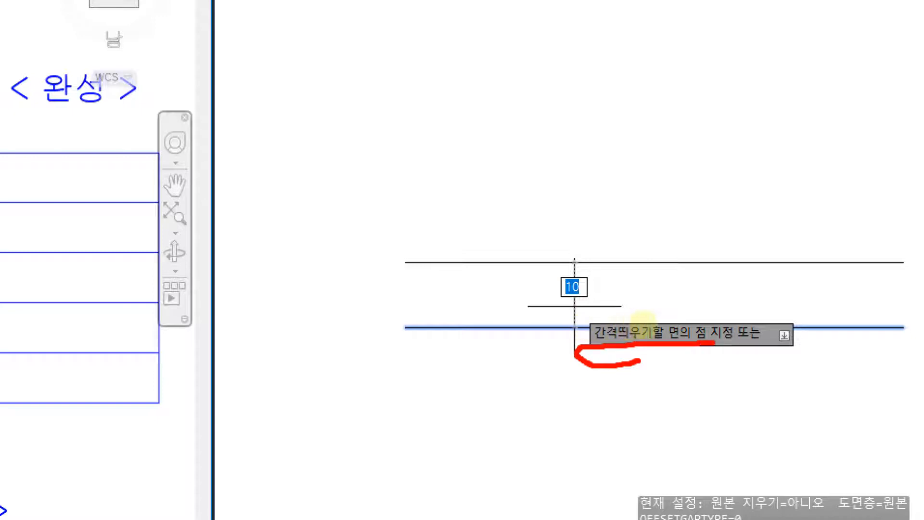
pyautogui.moveTo(745, 343); pyautogui.dragTo(783, 342)
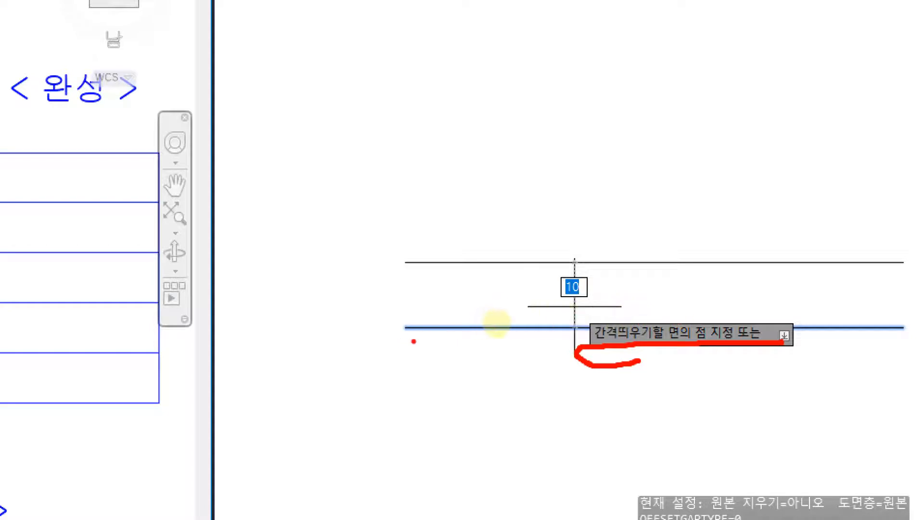
pyautogui.moveTo(419, 343); pyautogui.dragTo(410, 316)
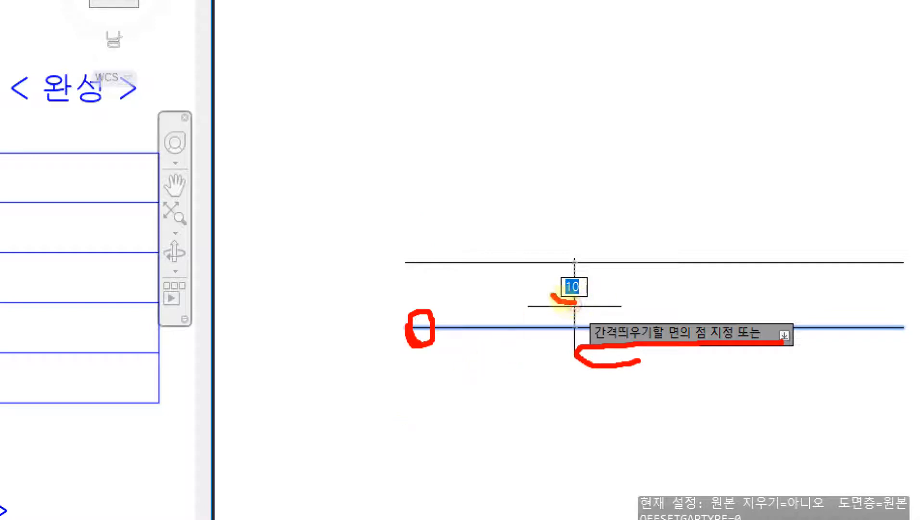
pyautogui.moveTo(574, 303); pyautogui.dragTo(585, 288)
pyautogui.moveTo(361, 251); pyautogui.dragTo(465, 252)
pyautogui.moveTo(355, 427); pyautogui.dragTo(469, 423)
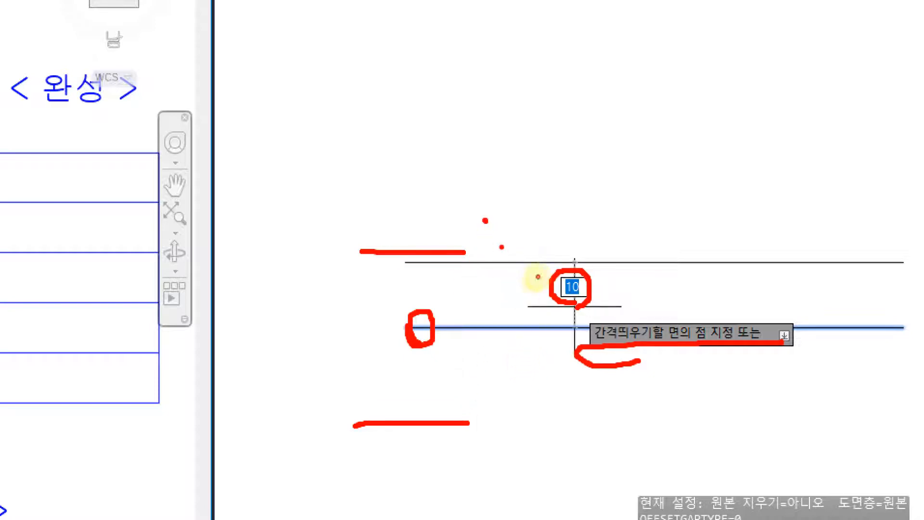
pyautogui.moveTo(464, 250); pyautogui.dragTo(483, 266)
pyautogui.press('Escape')
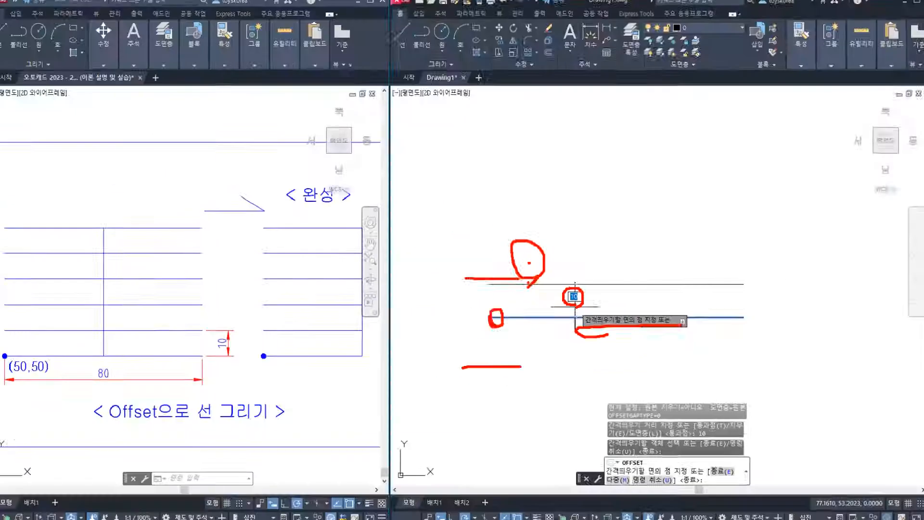
pyautogui.click(548, 259)
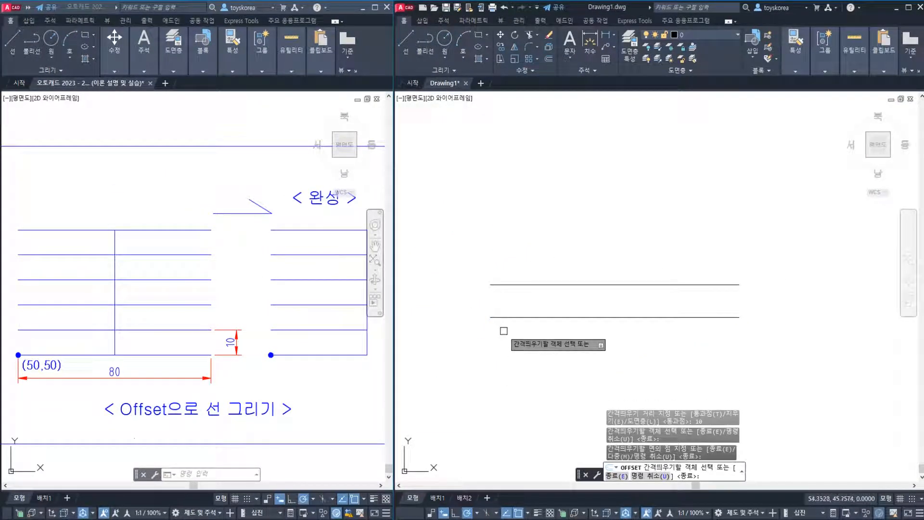
pyautogui.press('Escape')
pyautogui.press('Escape')
pyautogui.press('Escape')
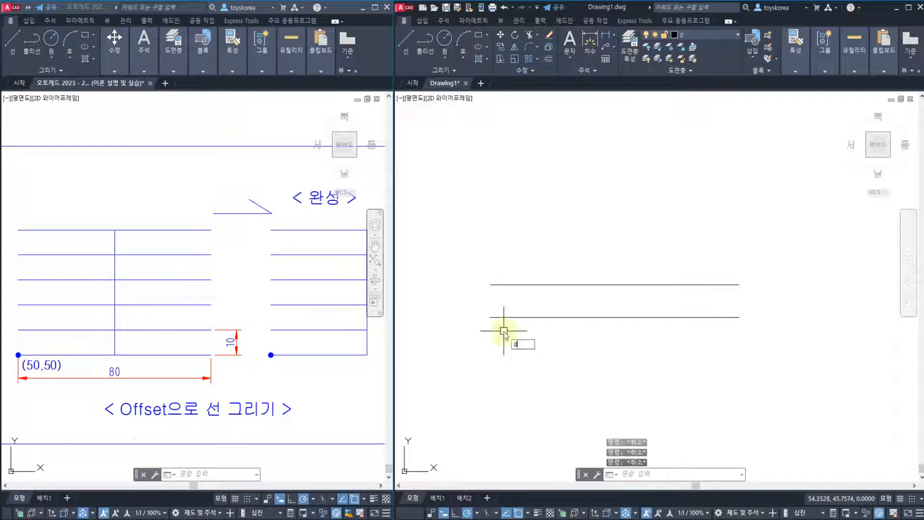
# Add a vertical linear dimension between the two parallel horizontal lines near their left ends
pyautogui.write('dli')
pyautogui.press('Return')
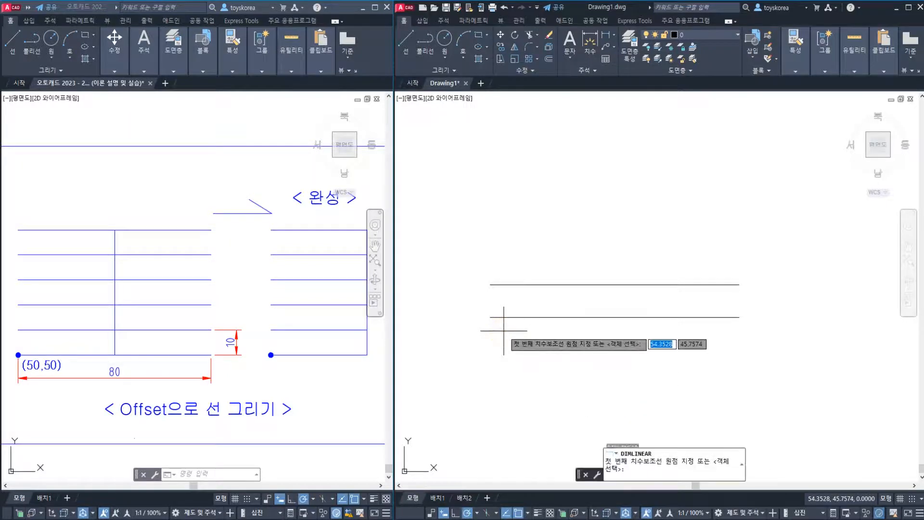
pyautogui.click(508, 317)
pyautogui.click(507, 285)
pyautogui.click(496, 300)
pyautogui.scroll(4, 481, 308)
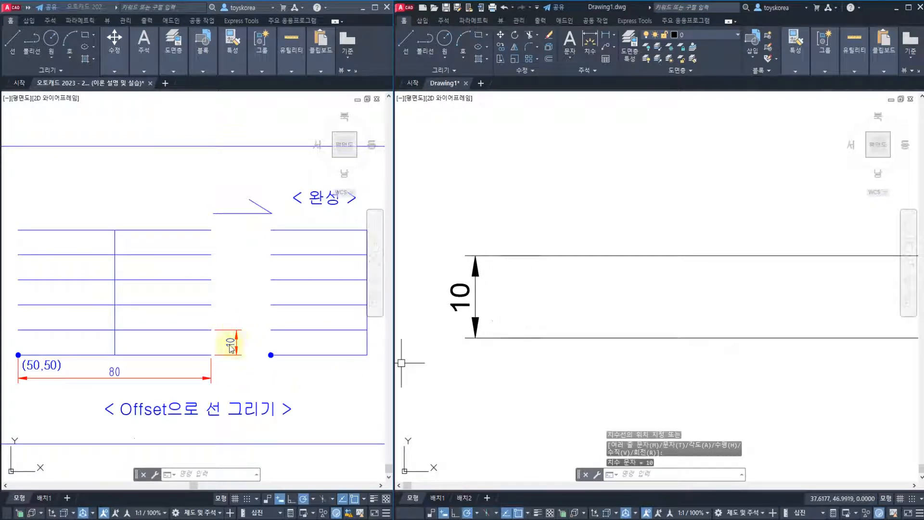
pyautogui.press('Escape')
# Erase the linear dimension and the upper offset line, keeping only the original horizontal line
pyautogui.click(533, 309)
pyautogui.click(451, 241)
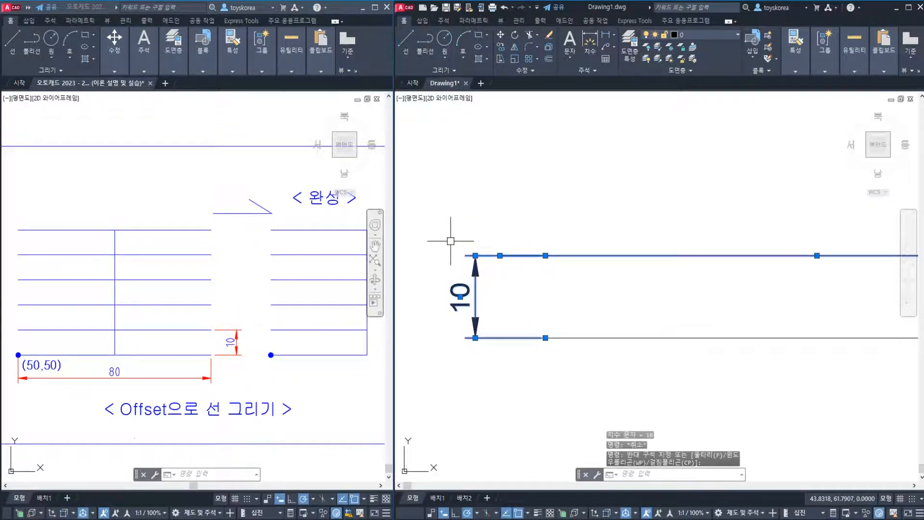
pyautogui.press('e')
pyautogui.press('Return')
pyautogui.scroll(-2, 551, 295)
pyautogui.scroll(-2, 542, 289)
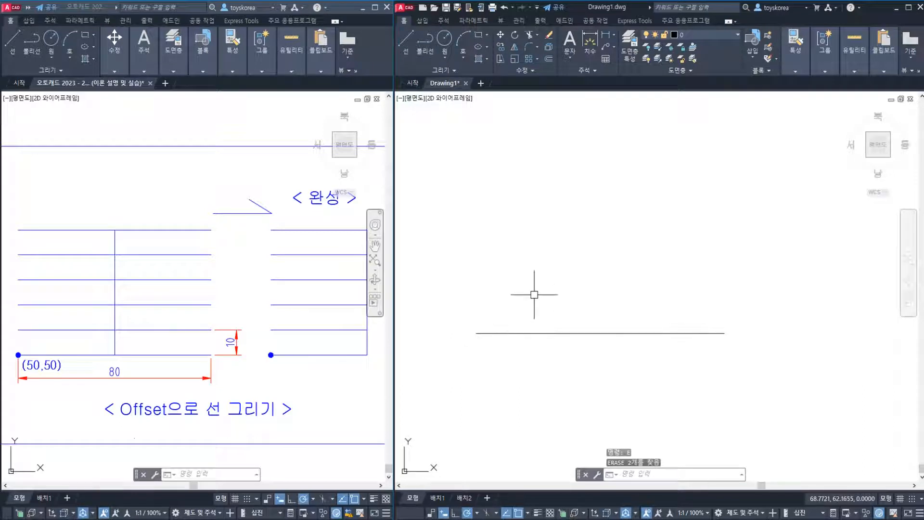
# Offset the original horizontal line upward by a distance of 10
pyautogui.press('o')
pyautogui.press('Return')
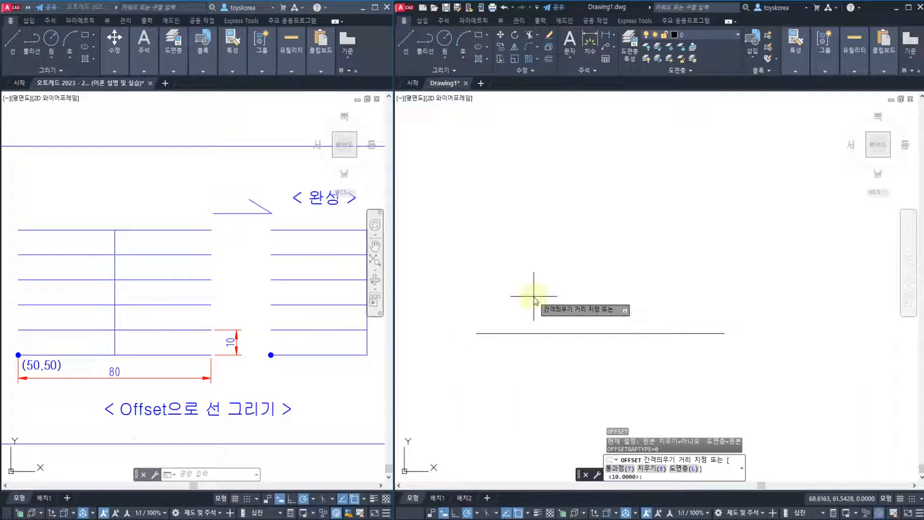
pyautogui.write('10')
pyautogui.press('Return')
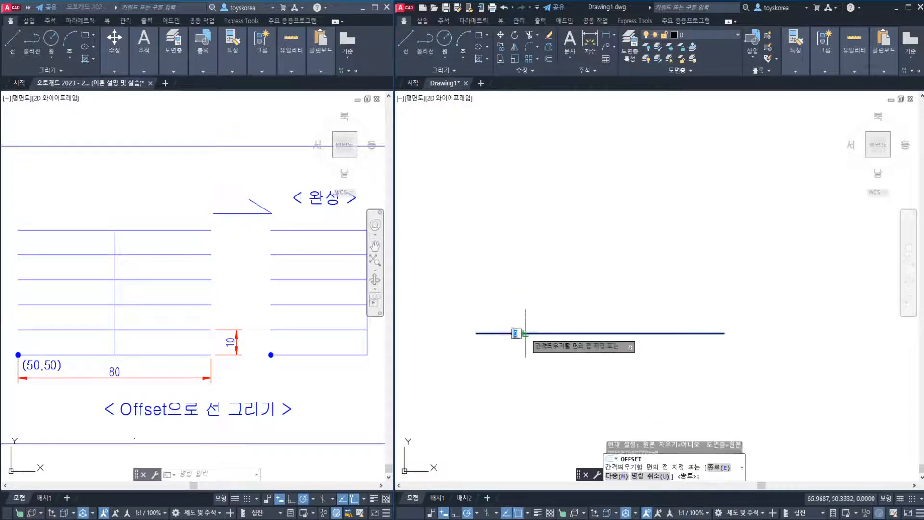
pyautogui.click(521, 333)
pyautogui.click(526, 287)
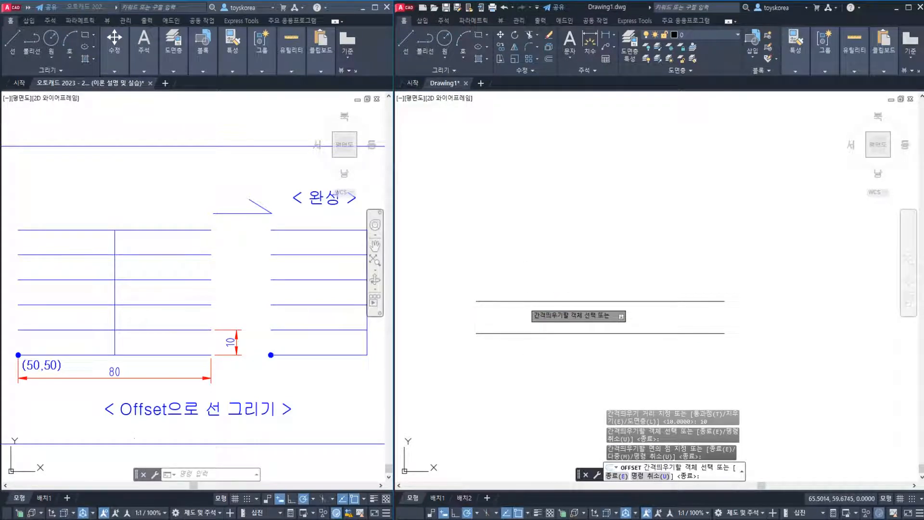
# Add four more offsets at the same spacing, each above the newest line, to make six parallel lines, and end Offset
pyautogui.click(525, 302)
pyautogui.click(525, 268)
pyautogui.click(524, 269)
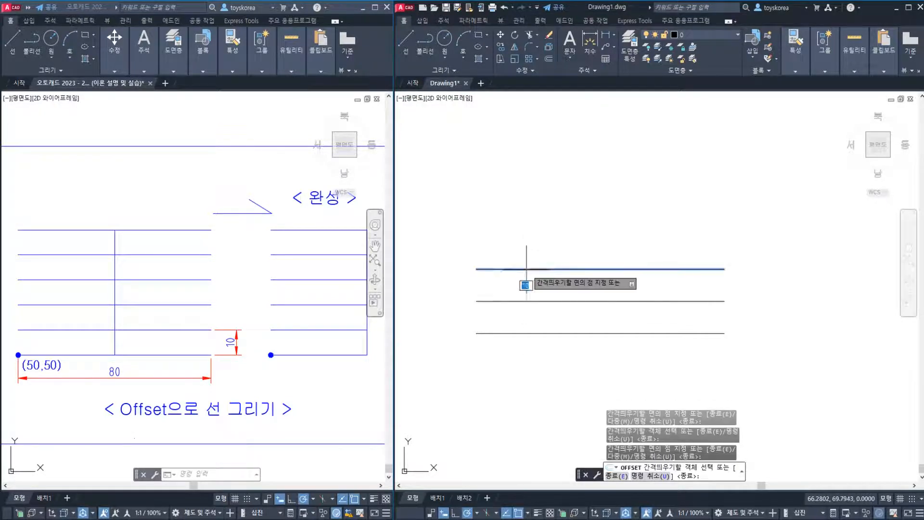
pyautogui.click(530, 224)
pyautogui.click(525, 237)
pyautogui.click(524, 212)
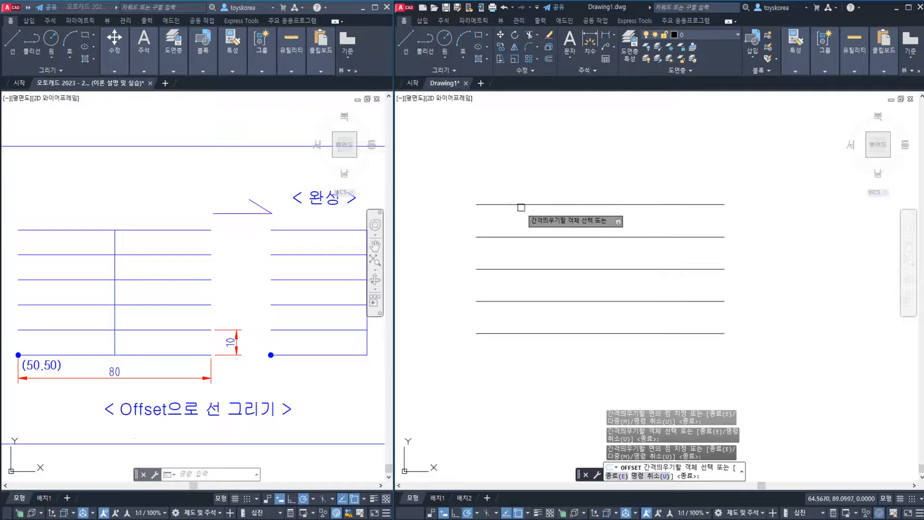
pyautogui.click(514, 204)
pyautogui.click(519, 155)
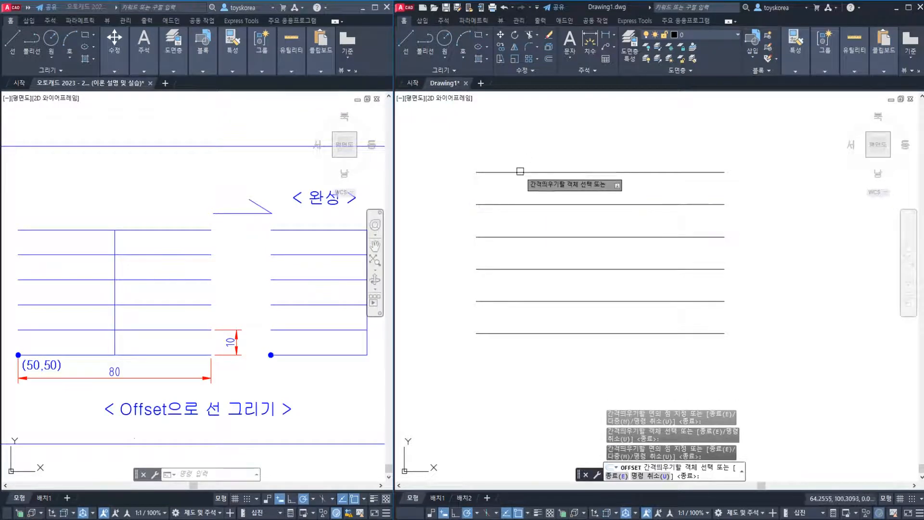
pyautogui.press('Escape')
pyautogui.press('Escape')
pyautogui.press('Escape')
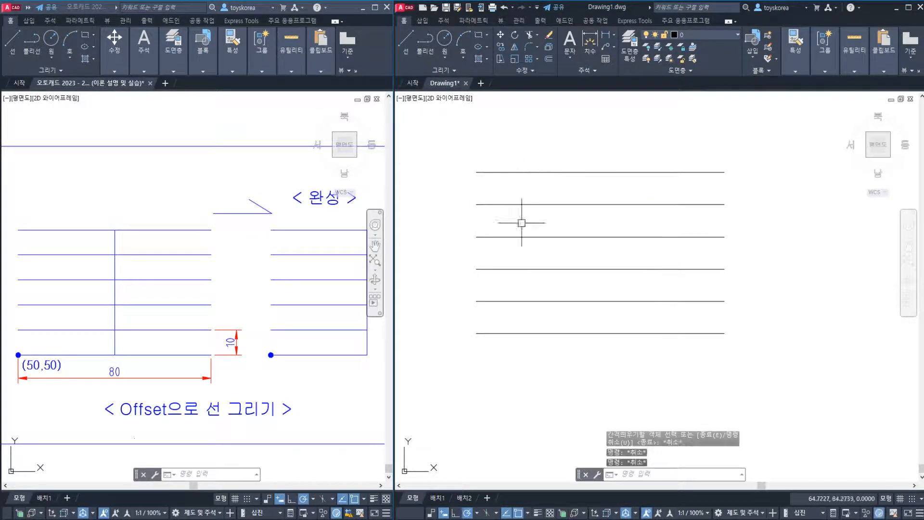
pyautogui.click(533, 352)
pyautogui.press('Escape')
pyautogui.click(550, 252)
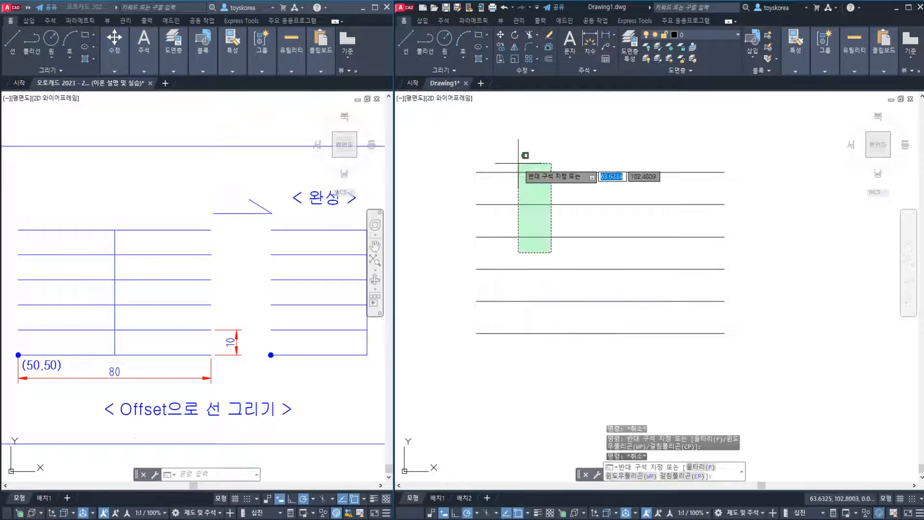
pyautogui.press('Escape')
pyautogui.click(552, 152)
pyautogui.click(497, 333)
pyautogui.press('Escape')
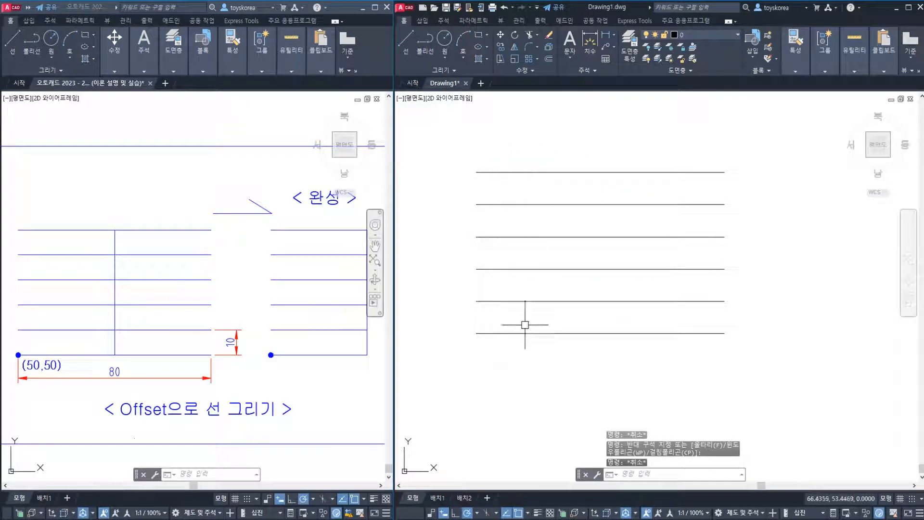
pyautogui.press('Escape')
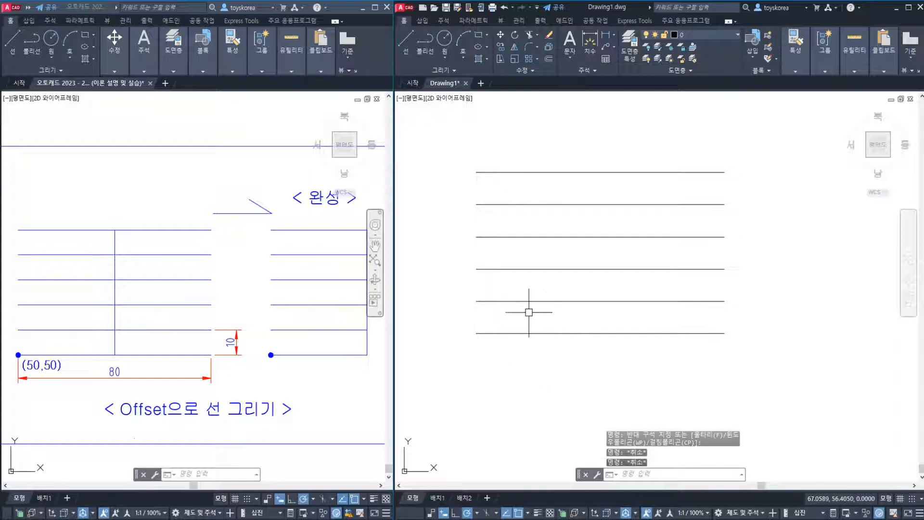
# Draw a vertical line from the midpoint of the lowest horizontal line to the midpoint of the uppermost one
pyautogui.scroll(-2, 529, 308)
pyautogui.click(304, 357)
pyautogui.press('Escape')
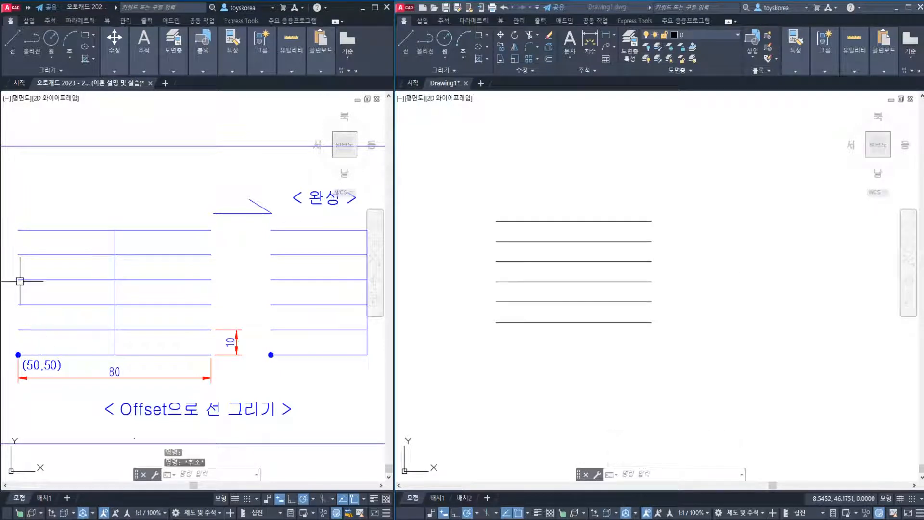
pyautogui.click(579, 267)
pyautogui.press('Escape')
pyautogui.write('l')
pyautogui.press('Return')
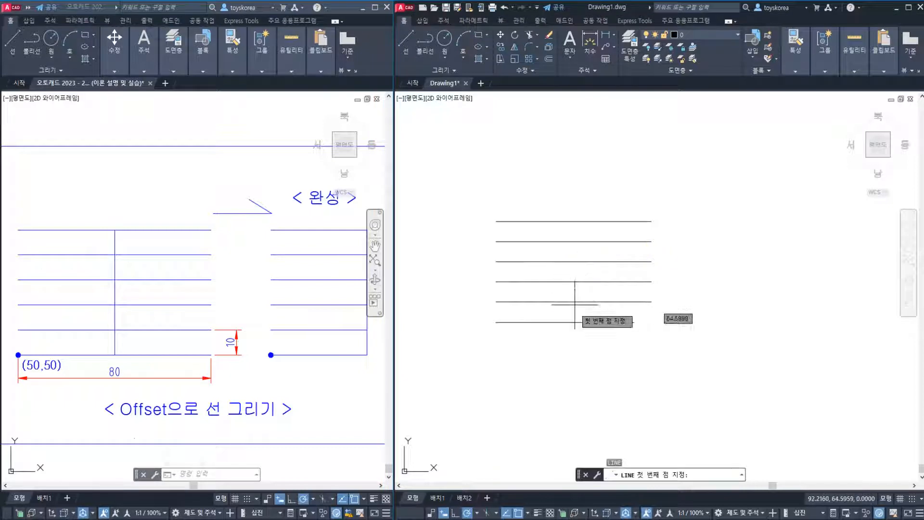
pyautogui.click(574, 322)
pyautogui.click(574, 222)
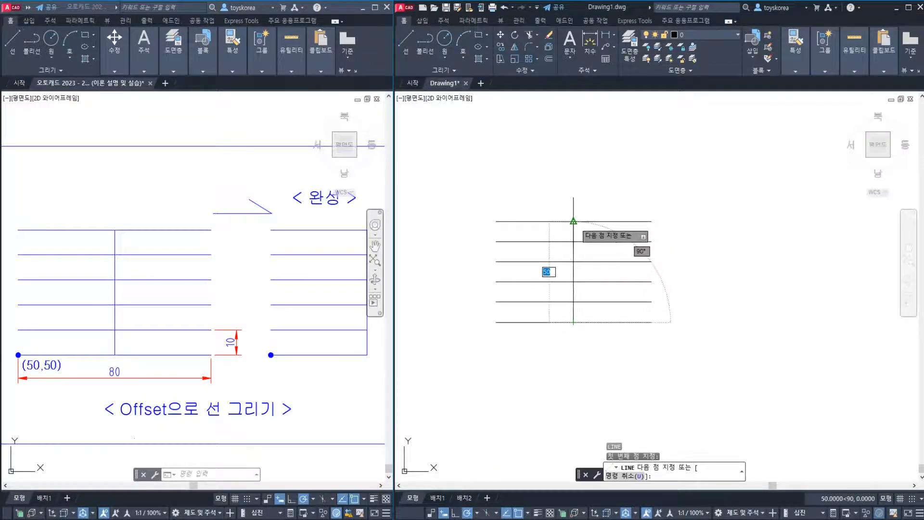
pyautogui.press('Return')
# Trim all the horizontal lines on the right side of the vertical line, using the vertical line as the cutting edge
pyautogui.write('tr')
pyautogui.press('Return')
pyautogui.click(576, 232)
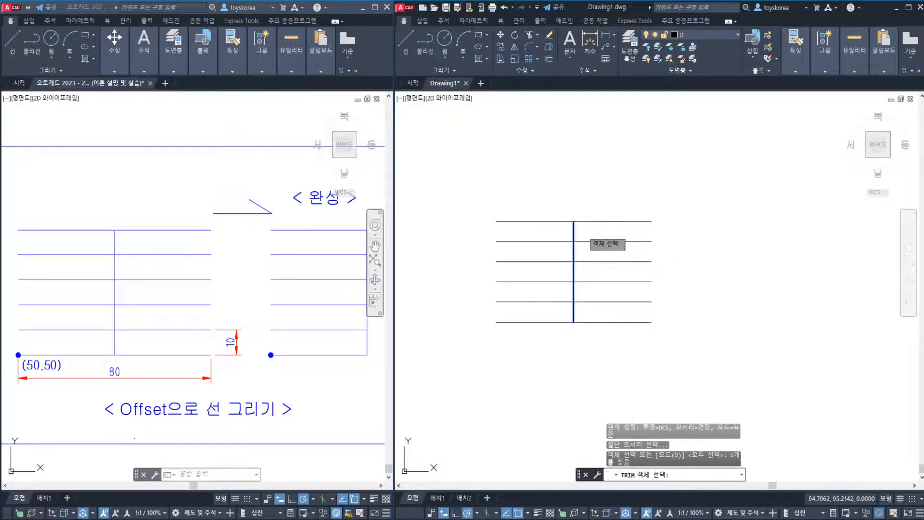
pyautogui.press('Return')
pyautogui.click(602, 206)
pyautogui.click(580, 325)
pyautogui.press('Escape')
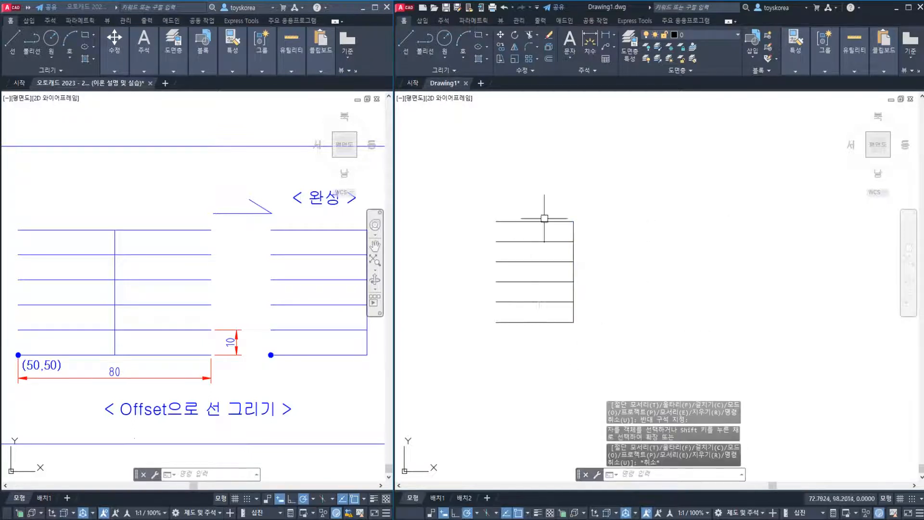
# Erase the whole finished comb-shaped figure from the practice drawing
pyautogui.click(614, 352)
pyautogui.click(551, 200)
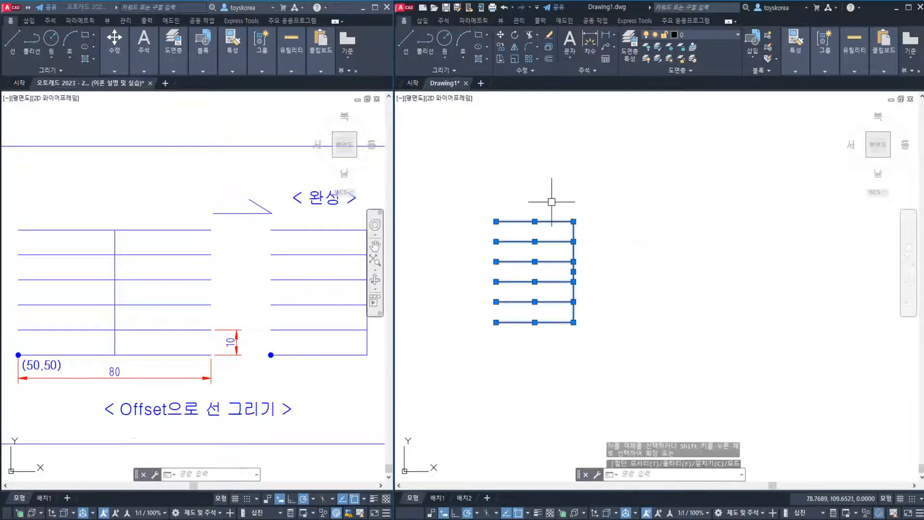
pyautogui.write('e')
pyautogui.press('Return')
# Go to the upper practice figure on sheet 31, the two circles joined by a straight bar, in the reference drawing
pyautogui.scroll(-2, 242, 313)
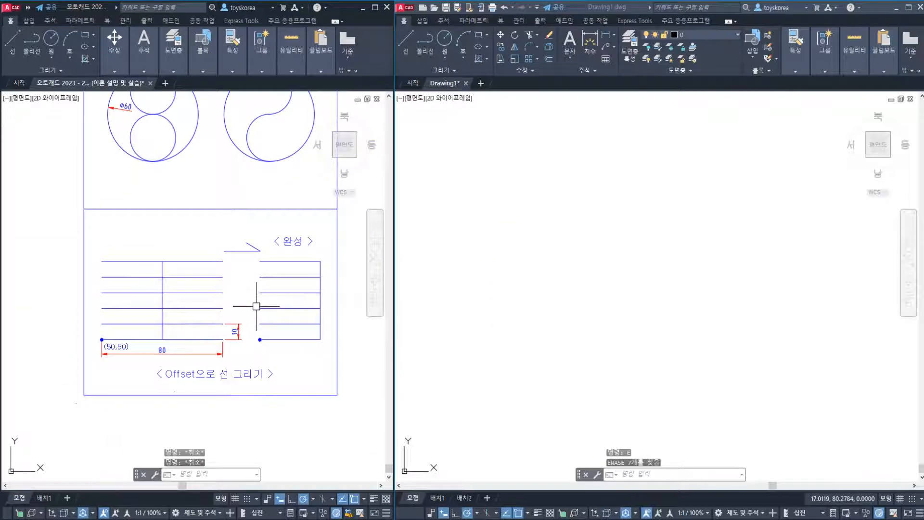
pyautogui.scroll(-2, 258, 308)
pyautogui.moveTo(286, 291); pyautogui.dragTo(144, 330, button='middle')
pyautogui.moveTo(252, 309); pyautogui.dragTo(166, 333, button='middle')
pyautogui.scroll(2, 190, 268)
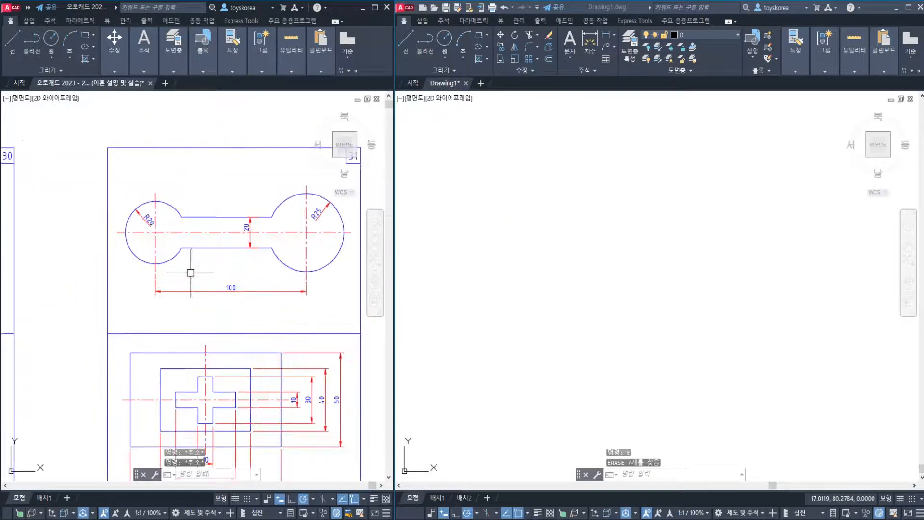
pyautogui.scroll(2, 231, 252)
pyautogui.moveTo(231, 252)
pyautogui.mouseDown(button='middle')
pyautogui.moveTo(187, 270)
pyautogui.moveTo(181, 285)
pyautogui.mouseUp(button='middle')
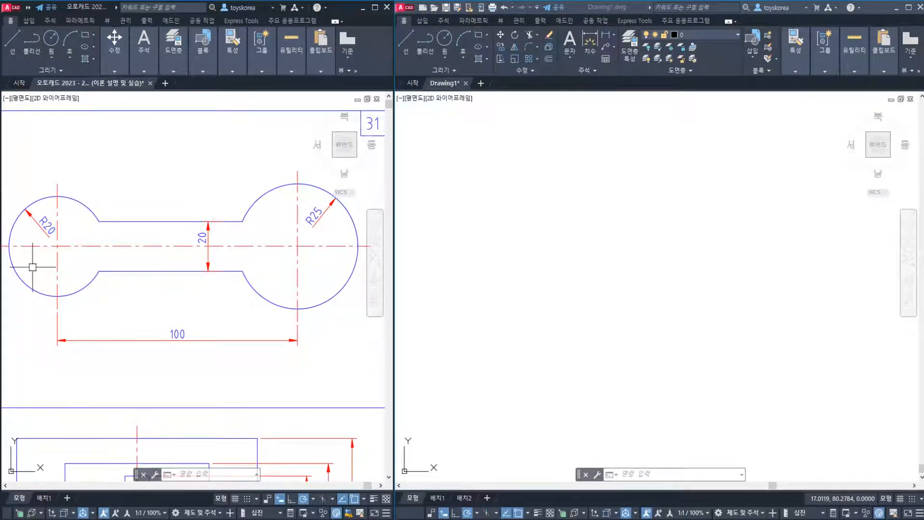
pyautogui.click(567, 264)
pyautogui.press('Escape')
pyautogui.press('Escape')
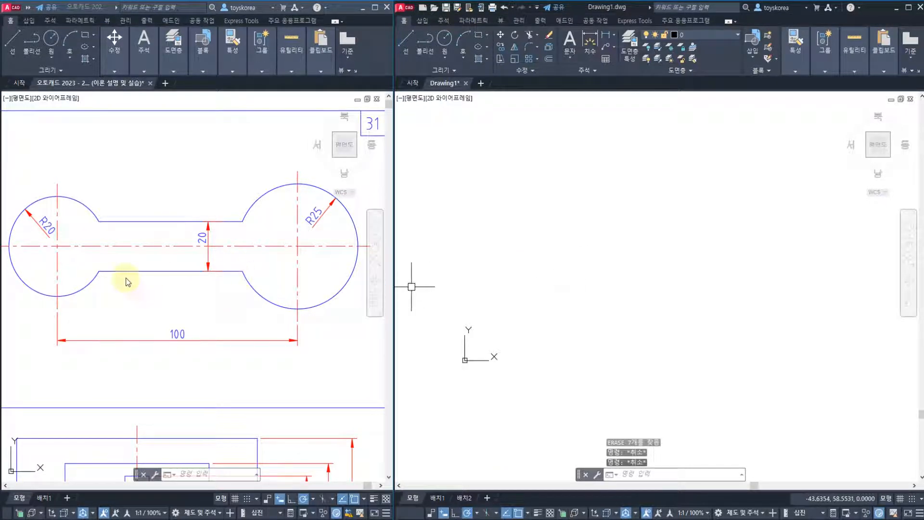
# Examine the figure's horizontal and vertical centre lines, the two circle radii and the bar's width dimension
pyautogui.click(144, 241)
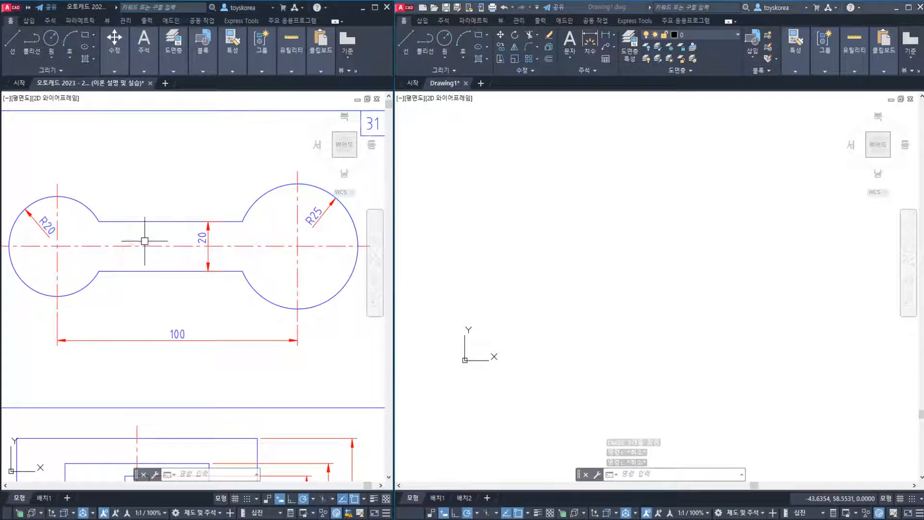
pyautogui.click(145, 246)
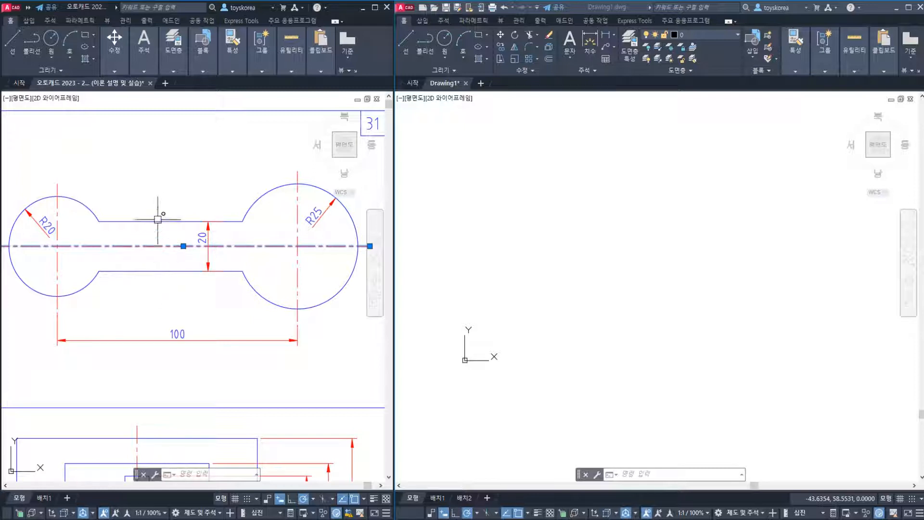
pyautogui.press('Escape')
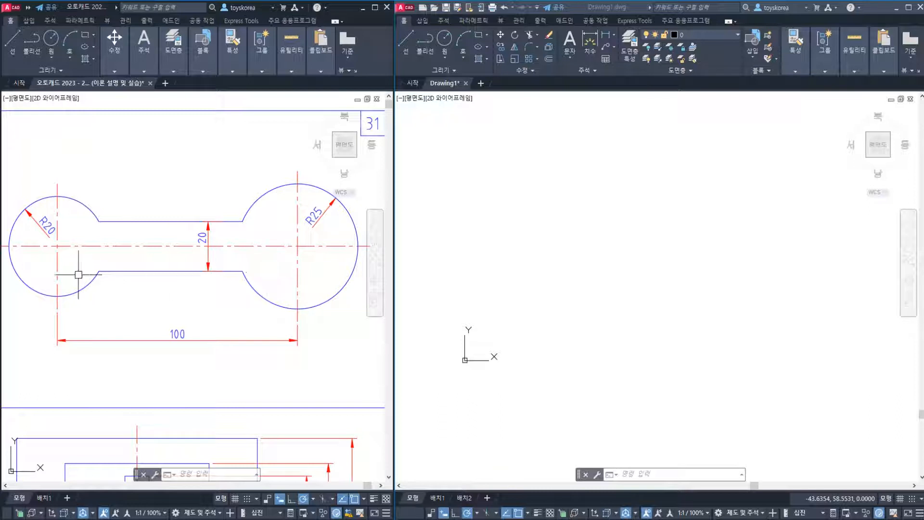
pyautogui.click(65, 259)
pyautogui.press('Escape')
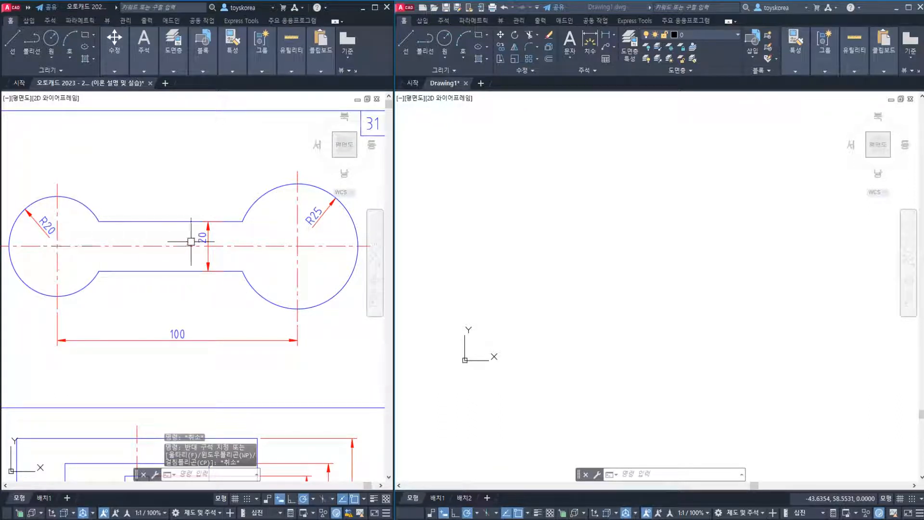
pyautogui.click(299, 248)
pyautogui.click(258, 239)
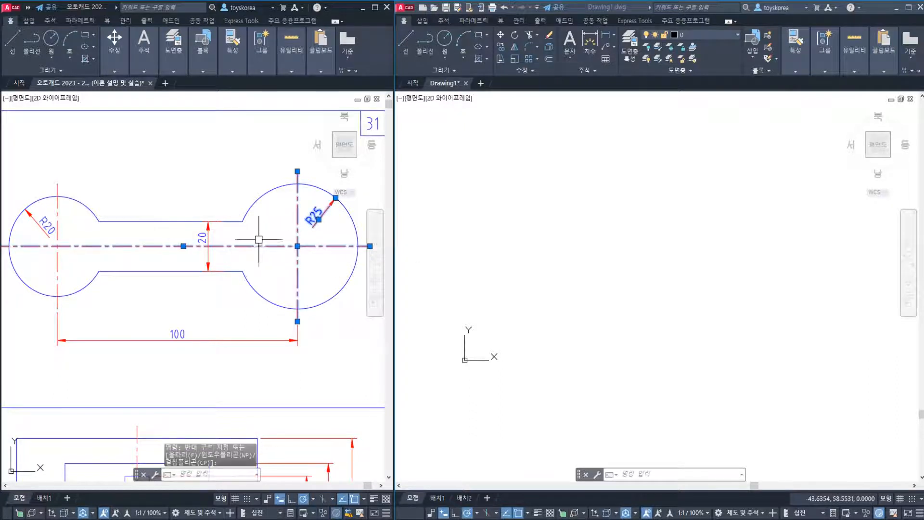
pyautogui.press('Escape')
pyautogui.click(208, 238)
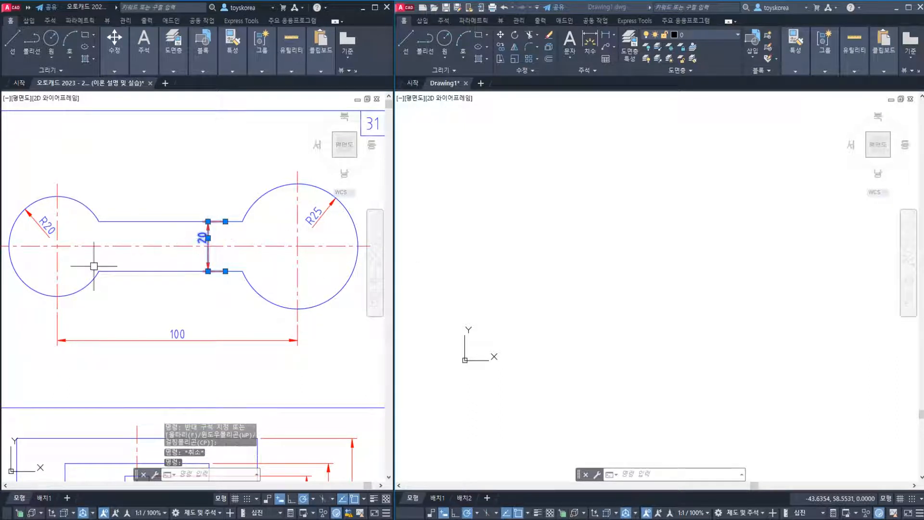
pyautogui.press('Escape')
pyautogui.press('Escape')
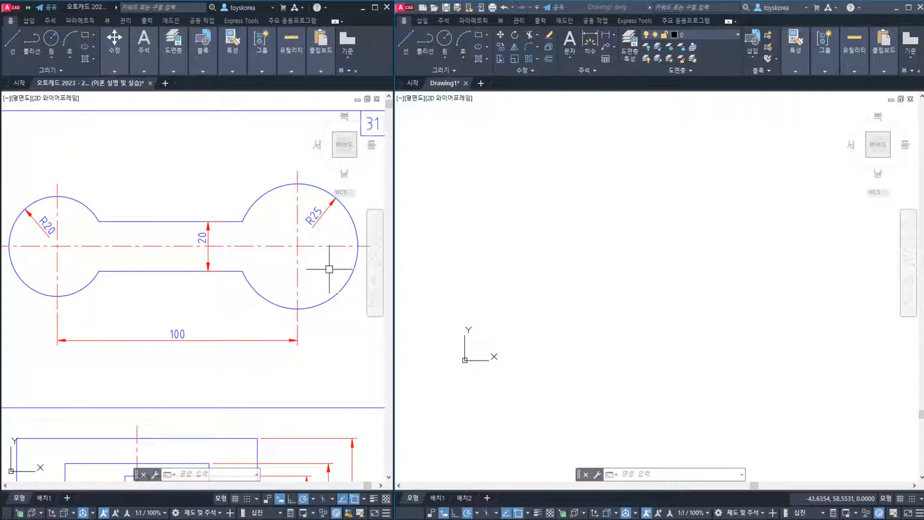
# Draw a horizontal line 100 long in the empty practice drawing and end the Line command
pyautogui.click(601, 240)
pyautogui.press('Escape')
pyautogui.press('Escape')
pyautogui.press('Escape')
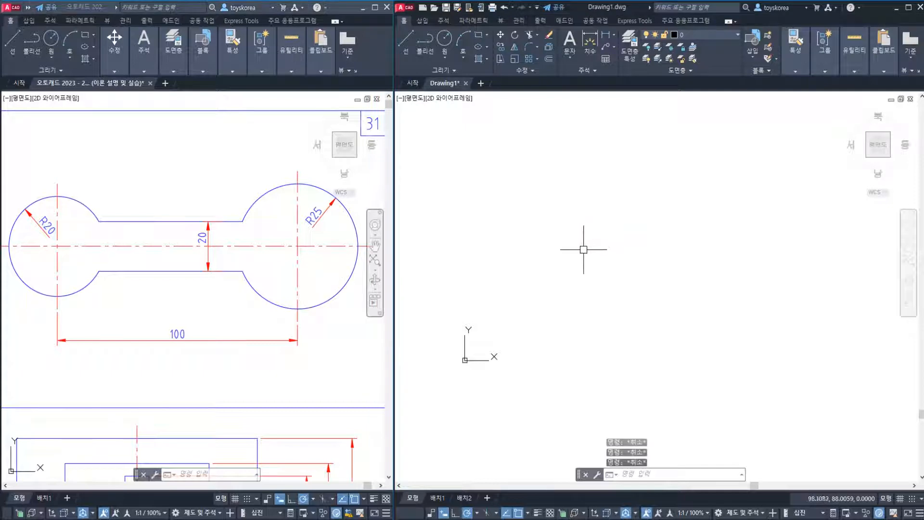
pyautogui.write('l')
pyautogui.press('Return')
pyautogui.click(560, 266)
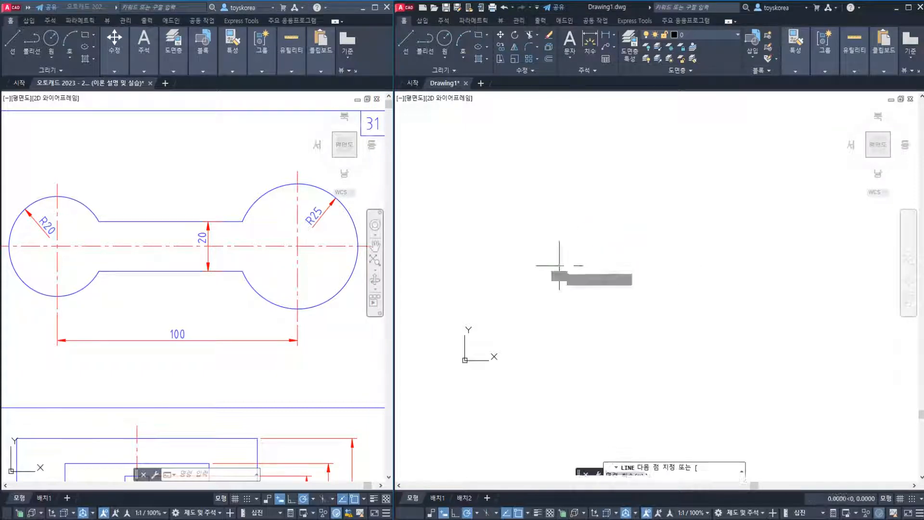
pyautogui.click(612, 265)
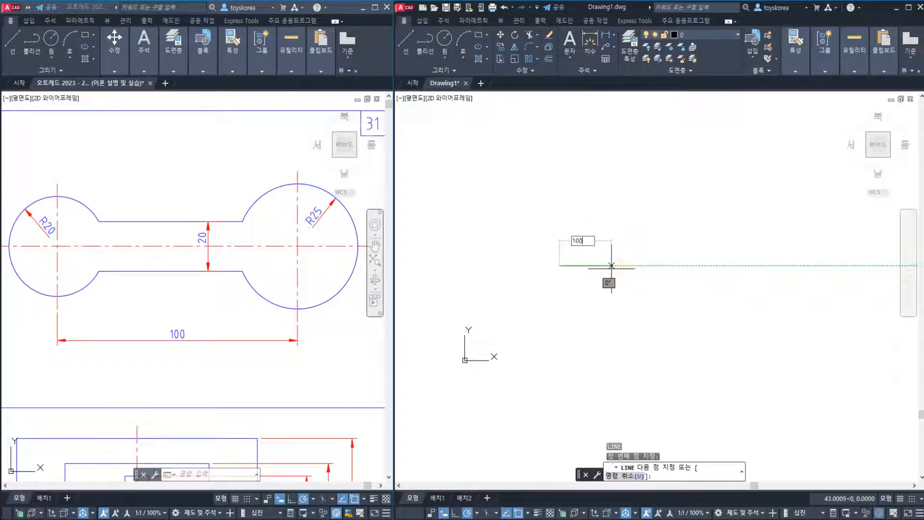
pyautogui.write('100')
pyautogui.press('Tab')
pyautogui.press('Return')
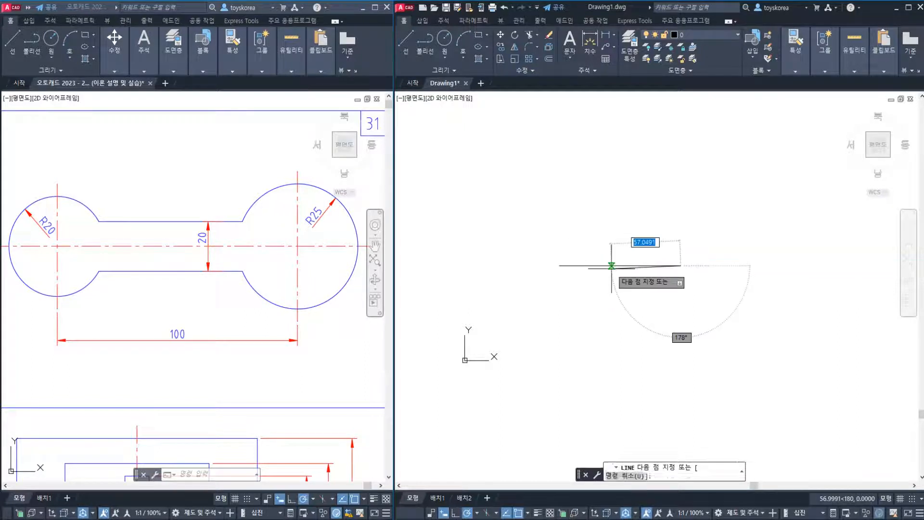
pyautogui.press('Escape')
# Add a linear dimension between the horizontal line's two endpoints, placed below the line
pyautogui.write('dli')
pyautogui.press('Return')
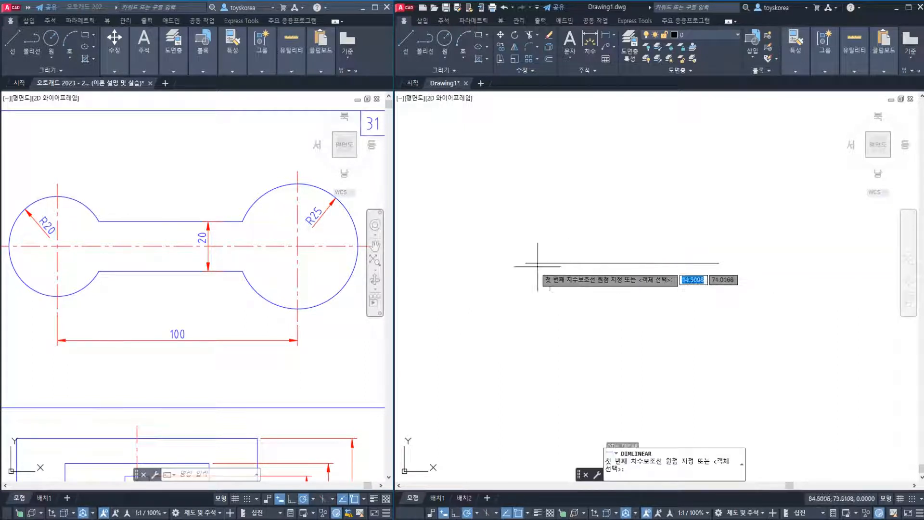
pyautogui.click(526, 263)
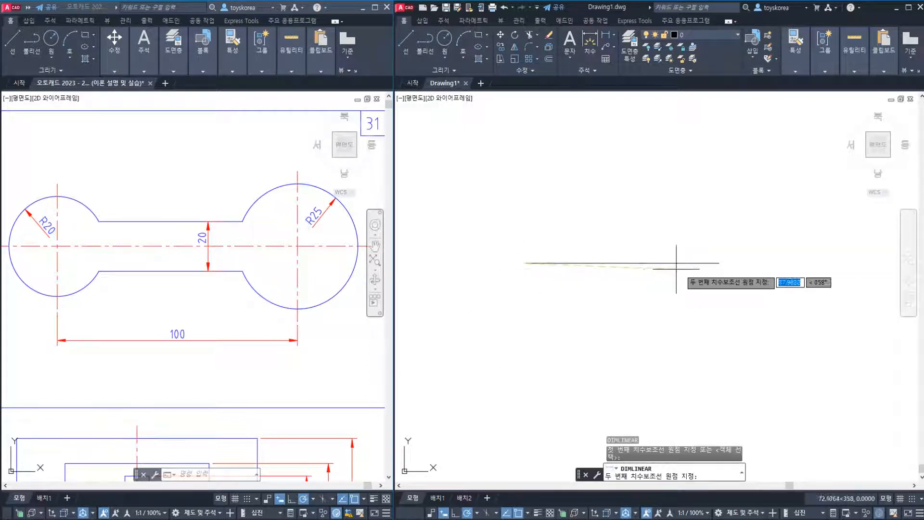
pyautogui.click(719, 263)
pyautogui.click(686, 299)
pyautogui.press('Escape')
pyautogui.scroll(2, 622, 293)
pyautogui.scroll(-1, 623, 293)
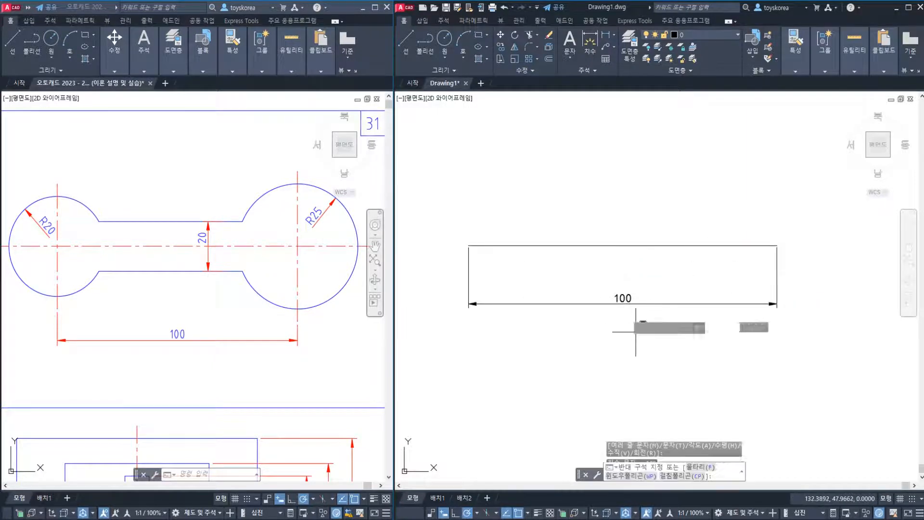
# Erase the linear dimension, keeping only the horizontal line, and return to the sheet 31 reference figure
pyautogui.click(622, 298)
pyautogui.write('e')
pyautogui.press('Return')
pyautogui.moveTo(550, 286); pyautogui.dragTo(579, 316, button='middle')
pyautogui.click(63, 244)
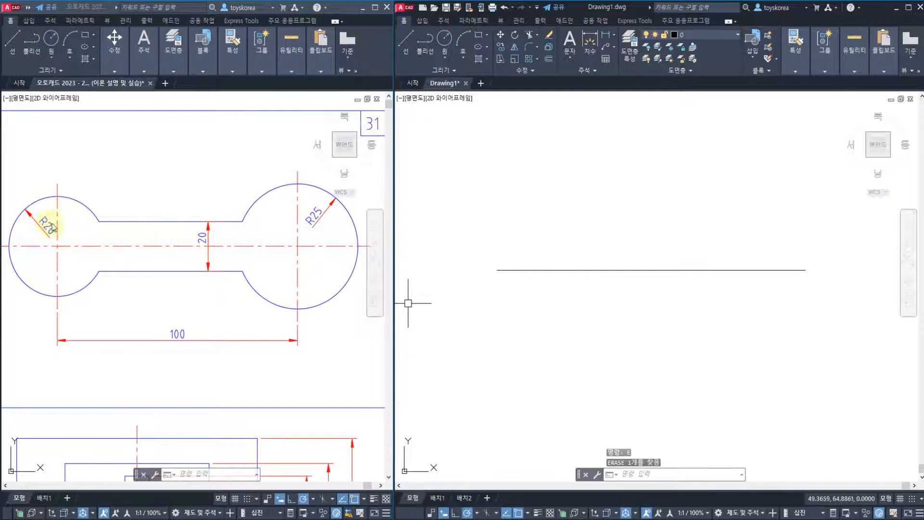
# Draw a circle of radius 20 centred on the horizontal line's left endpoint and end the command
pyautogui.click(315, 209)
pyautogui.click(532, 216)
pyautogui.write('c')
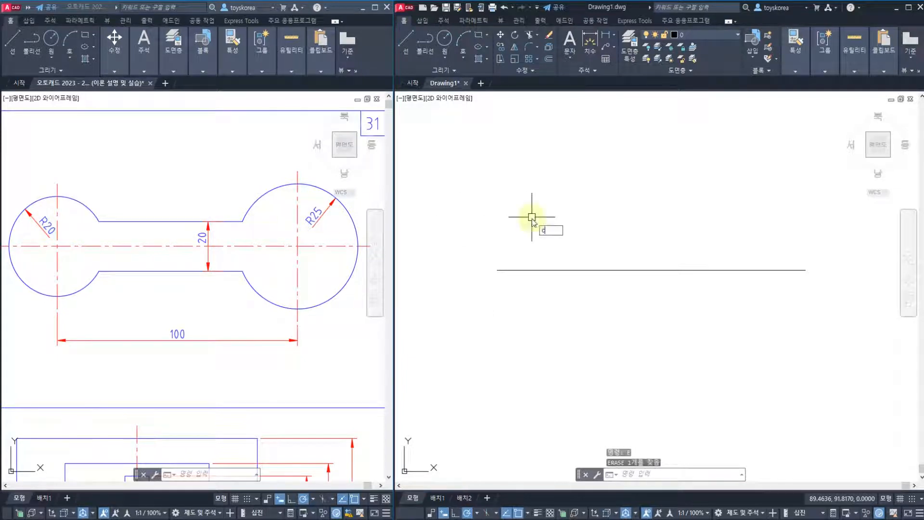
pyautogui.press('Return')
pyautogui.click(498, 270)
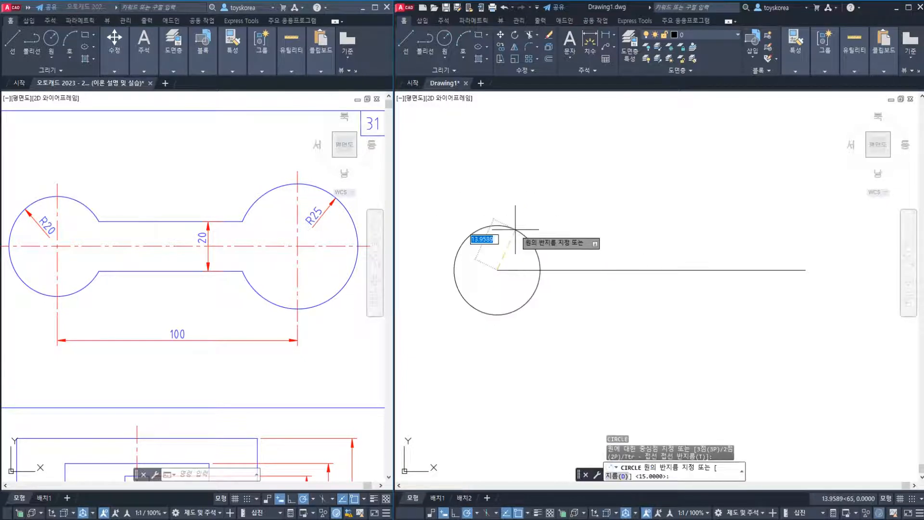
pyautogui.write('20')
pyautogui.press('Return')
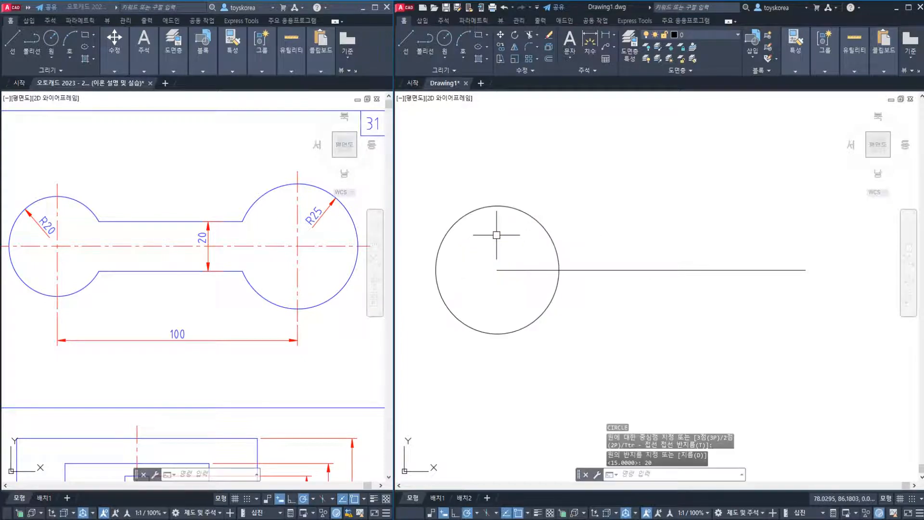
pyautogui.press('Escape')
pyautogui.press('Escape')
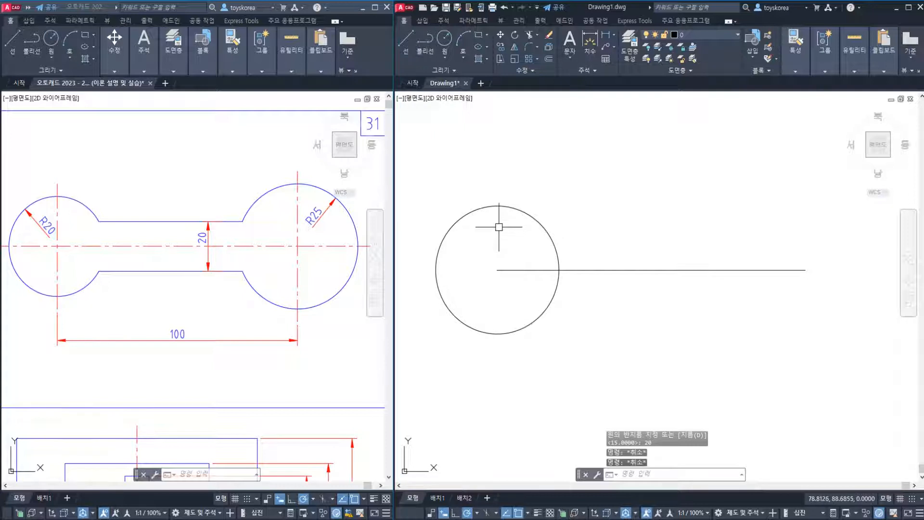
# Draw a circle of radius 25 centred on the horizontal line's right endpoint
pyautogui.moveTo(707, 244); pyautogui.dragTo(695, 247, button='middle')
pyautogui.write('c')
pyautogui.press('Return')
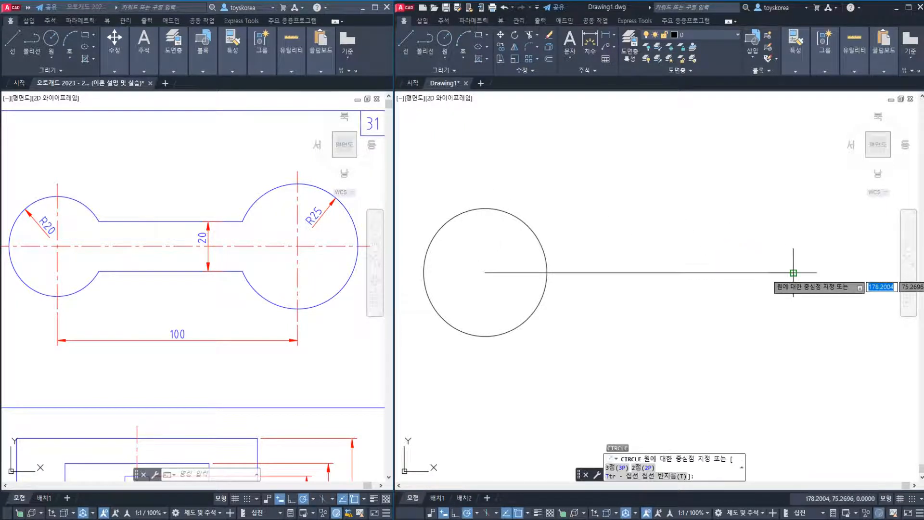
pyautogui.click(794, 273)
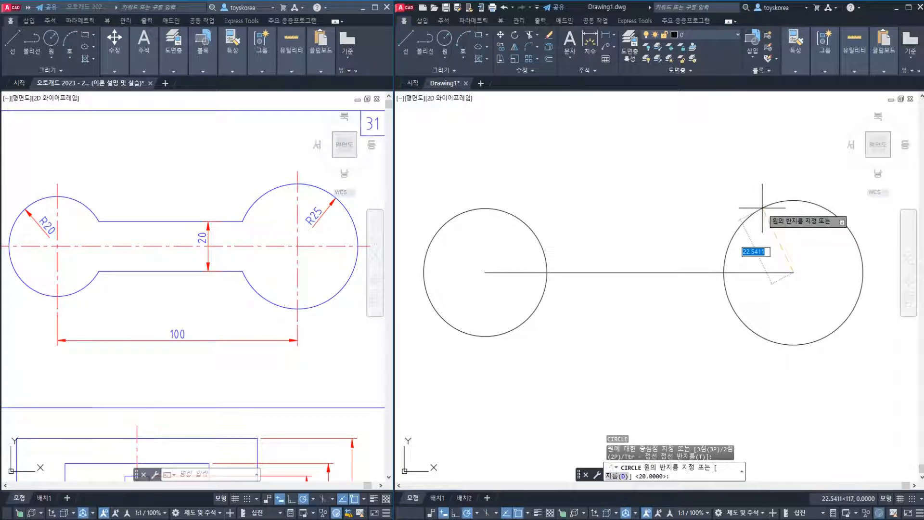
pyautogui.press('Return')
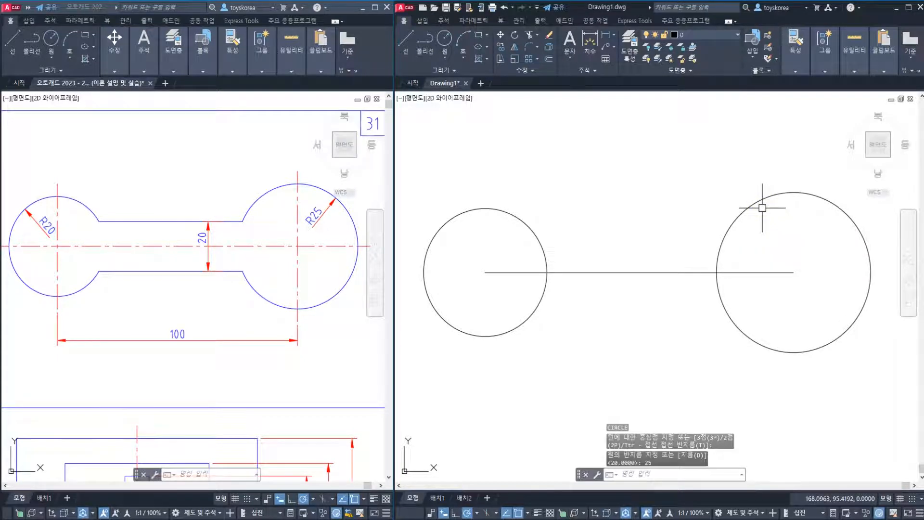
# Add a radius dimension to each of the two circles, placing the text outside them
pyautogui.write('dra')
pyautogui.press('Return')
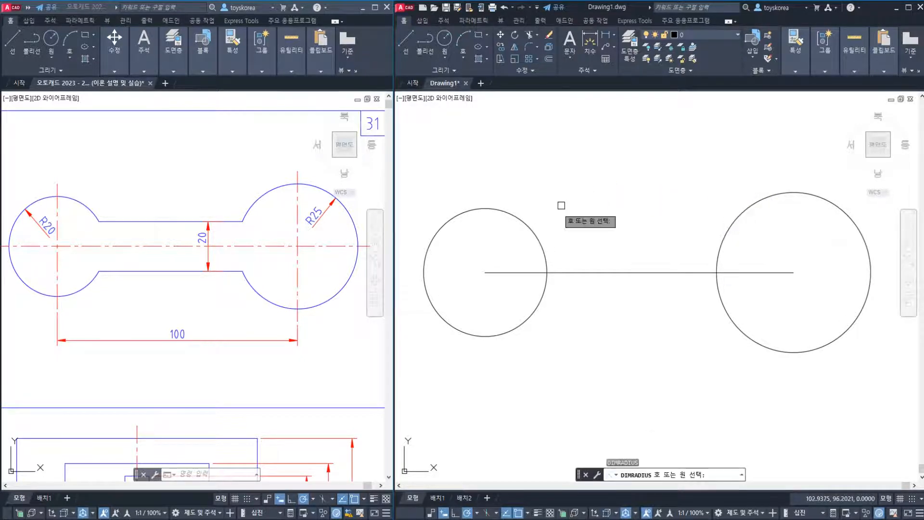
pyautogui.click(521, 218)
pyautogui.click(520, 217)
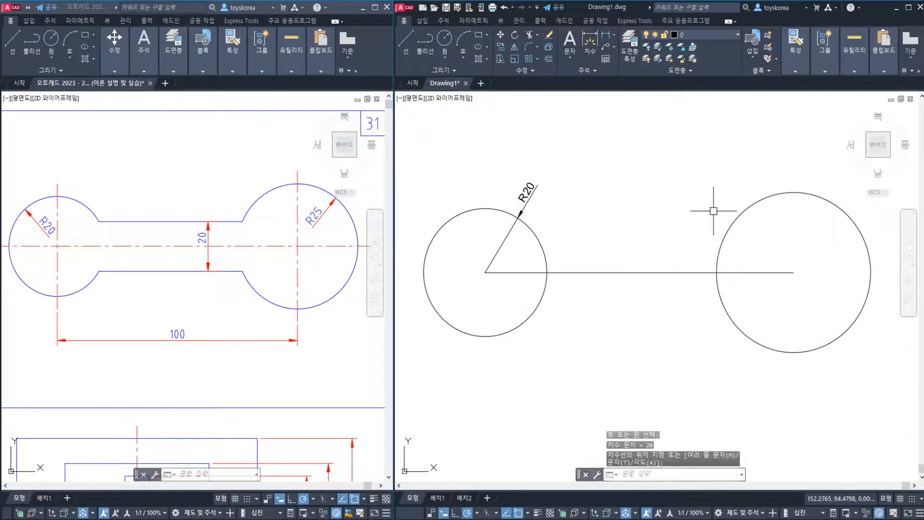
pyautogui.press('Return')
pyautogui.click(740, 212)
pyautogui.press('Escape')
# Erase both radius dimensions, keeping the two circles and the line
pyautogui.click(727, 187)
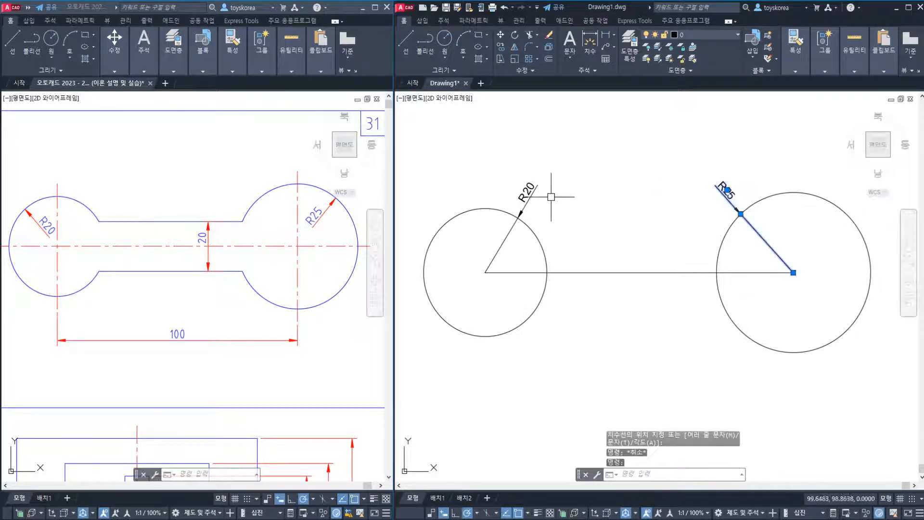
pyautogui.click(536, 197)
pyautogui.click(524, 194)
pyautogui.write('e')
pyautogui.press('Return')
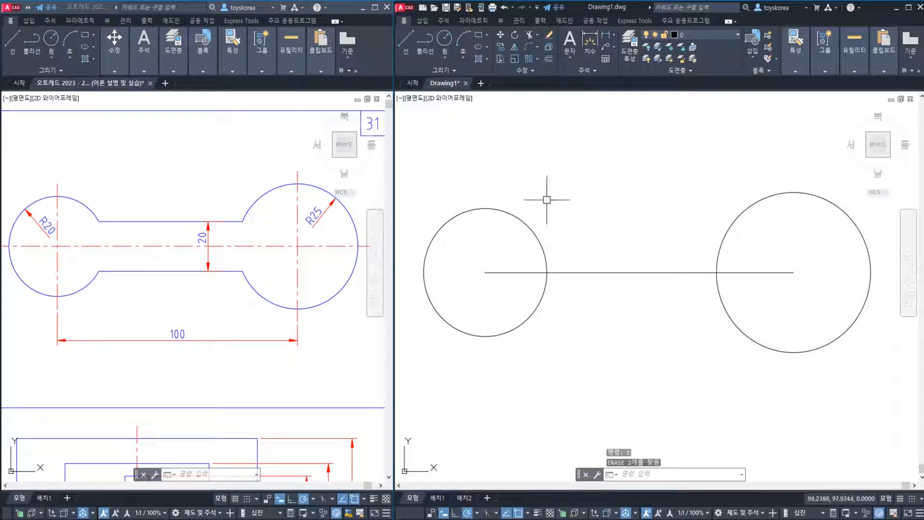
# Examine how the bar's width dimension in the reference figure divides above and below the horizontal centre line
pyautogui.click(172, 230)
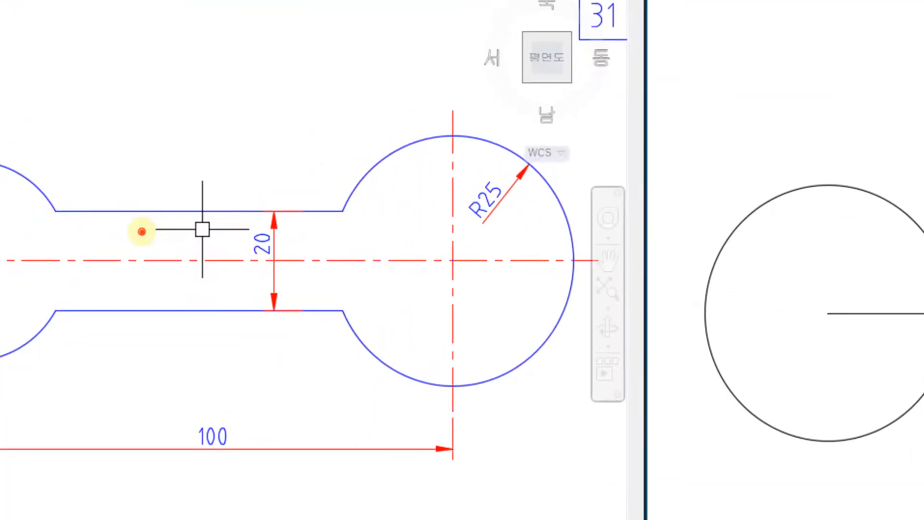
pyautogui.moveTo(290, 260); pyautogui.dragTo(340, 258)
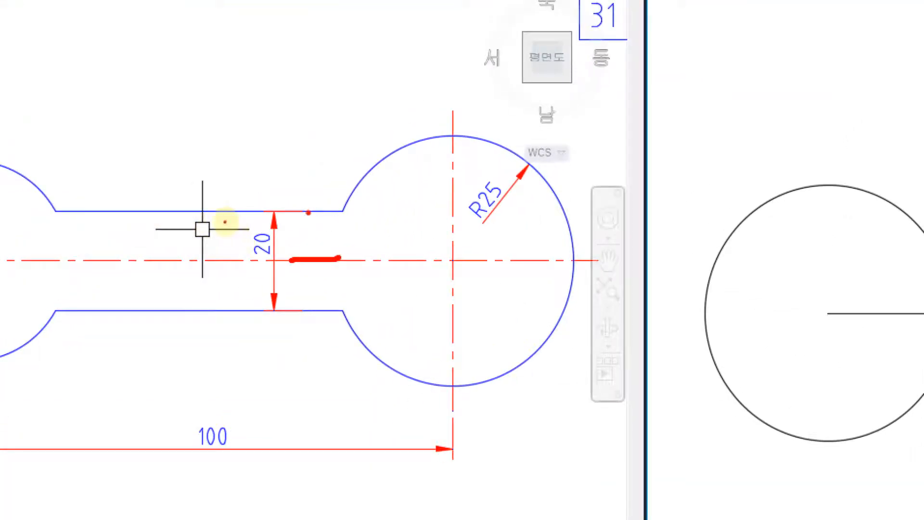
pyautogui.moveTo(322, 213); pyautogui.dragTo(316, 253)
pyautogui.click(310, 251)
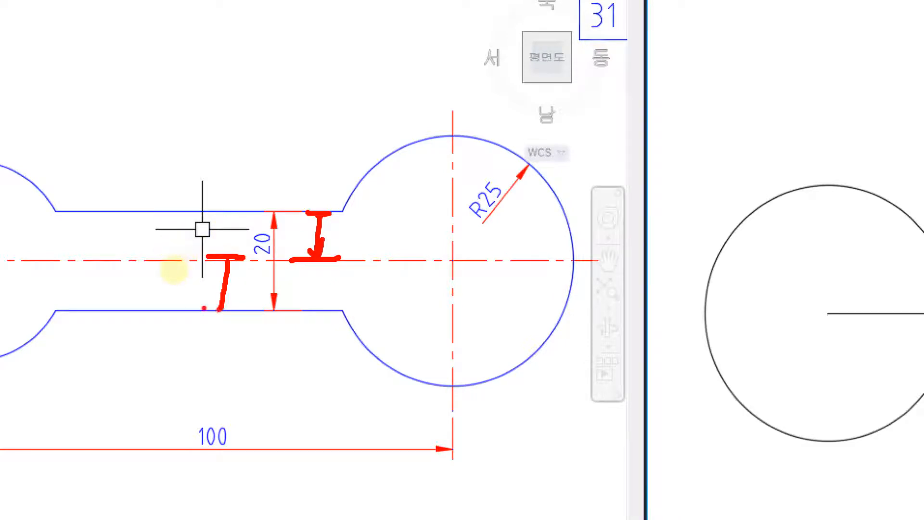
pyautogui.moveTo(282, 253)
pyautogui.mouseDown()
pyautogui.moveTo(233, 263)
pyautogui.moveTo(279, 251)
pyautogui.mouseUp()
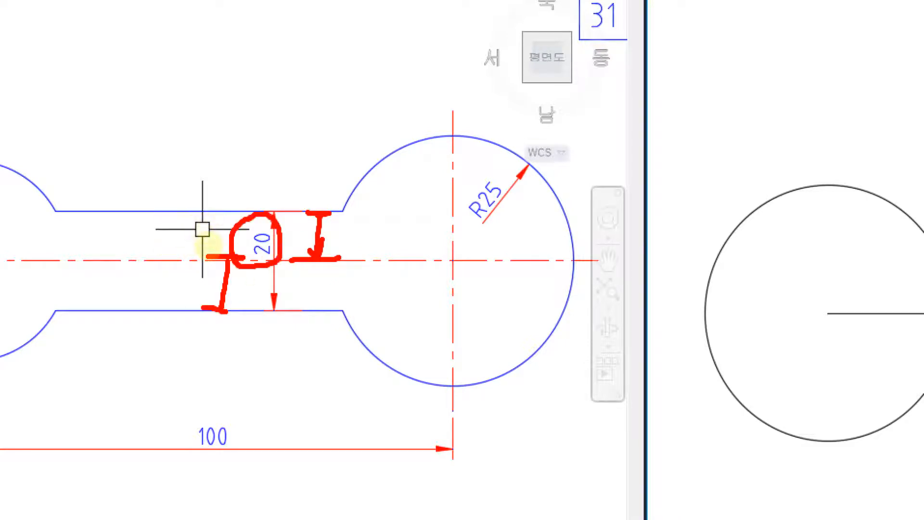
pyautogui.press('Escape')
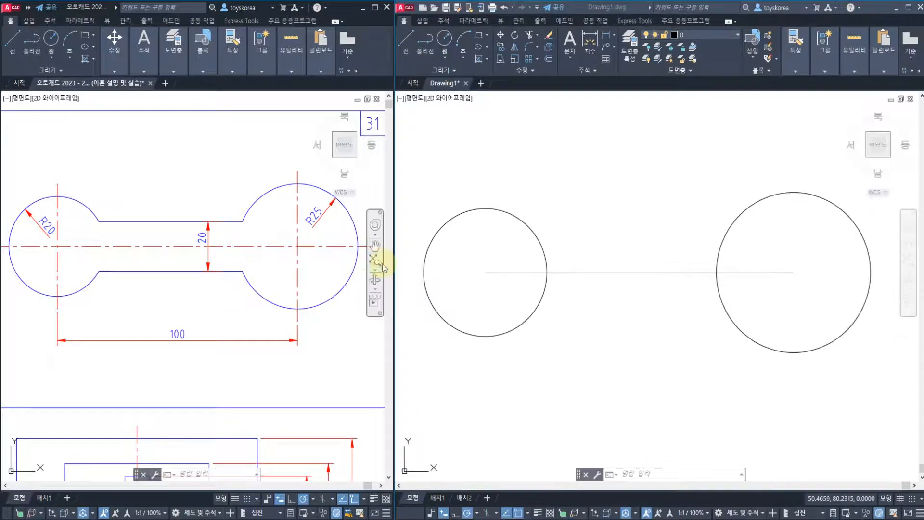
# Offset the horizontal line between the circle centres upward by a distance of 10
pyautogui.click(884, 286)
pyautogui.moveTo(513, 259); pyautogui.dragTo(483, 257, button='middle')
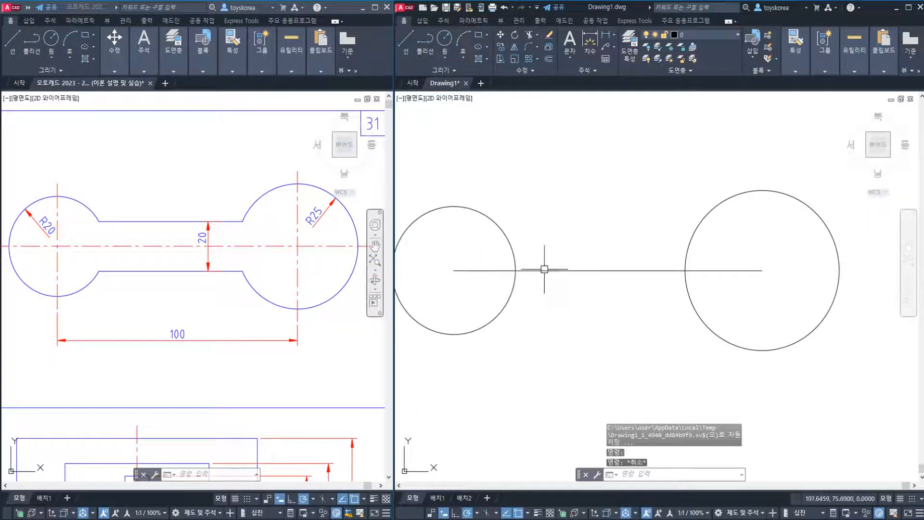
pyautogui.click(541, 271)
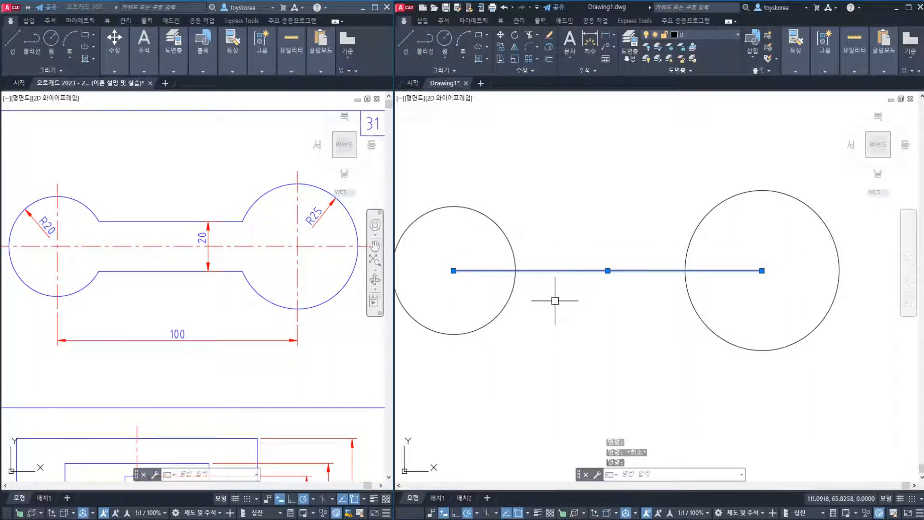
pyautogui.press('Escape')
pyautogui.moveTo(561, 250); pyautogui.dragTo(563, 249, button='middle')
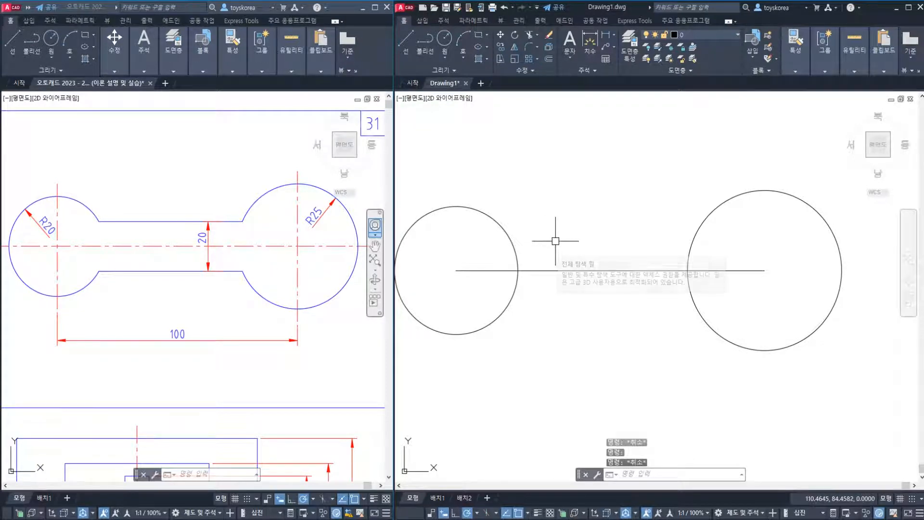
pyautogui.write('O')
pyautogui.press('Return')
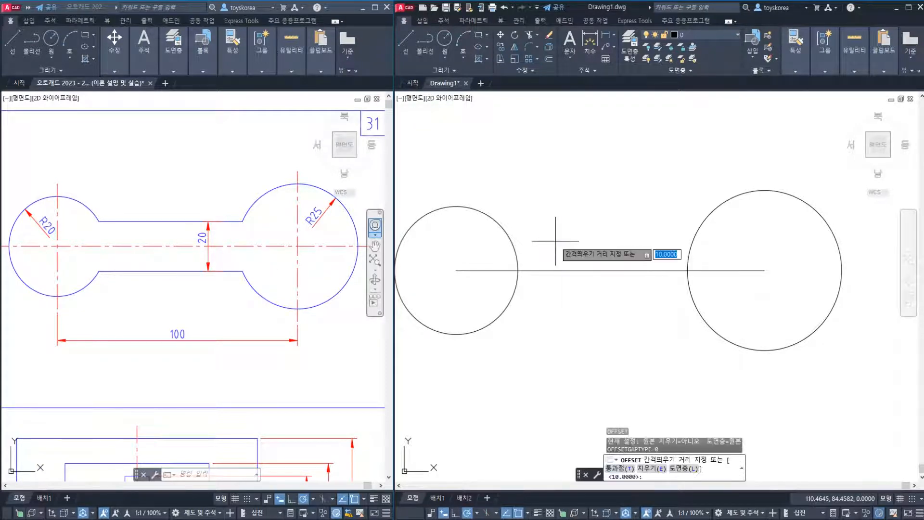
pyautogui.write('10')
pyautogui.press('Return')
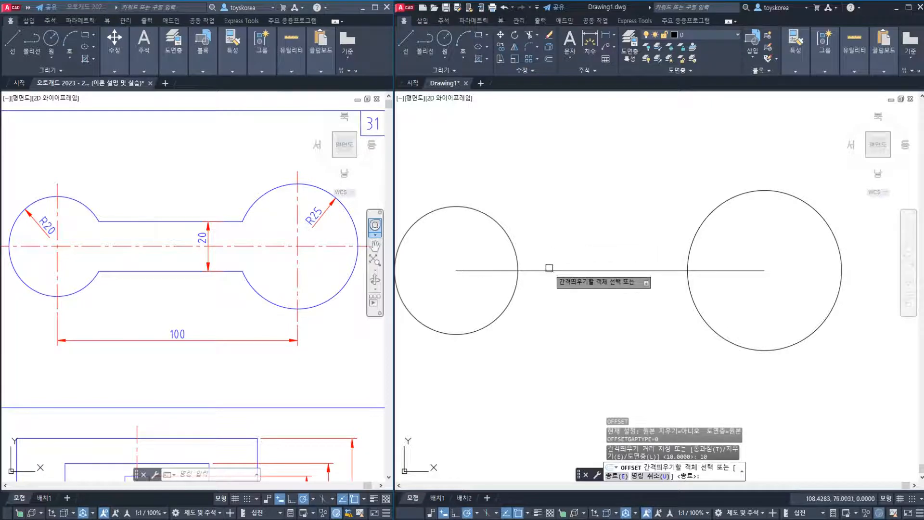
pyautogui.click(549, 270)
pyautogui.click(552, 224)
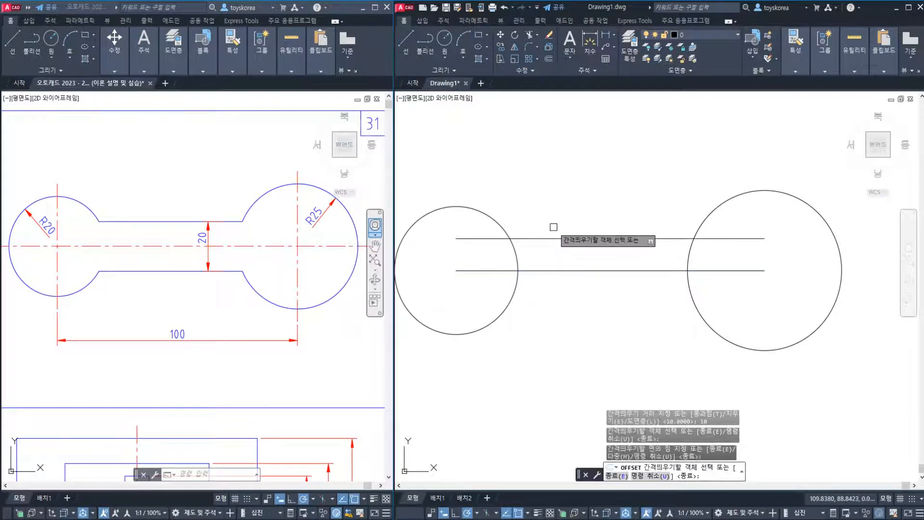
# Offset the same centre line downward by the same distance of 10 and end the Offset command
pyautogui.click(551, 269)
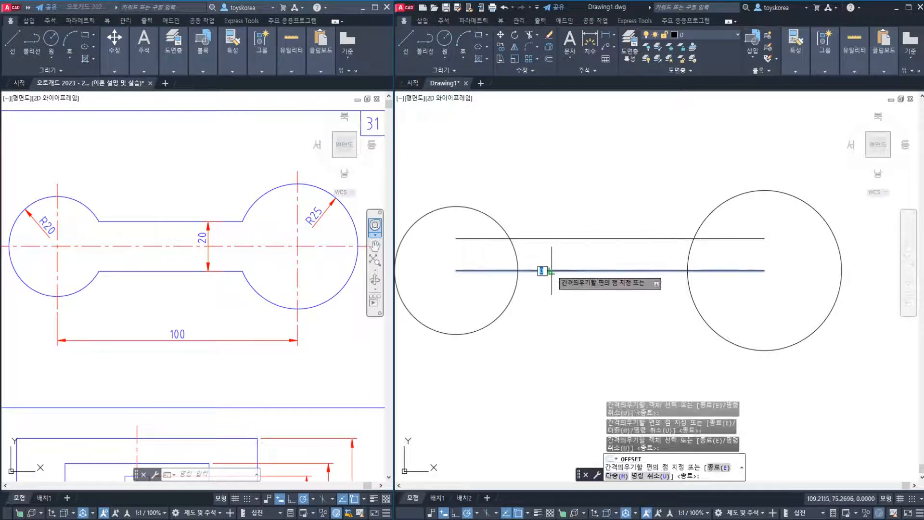
pyautogui.click(546, 326)
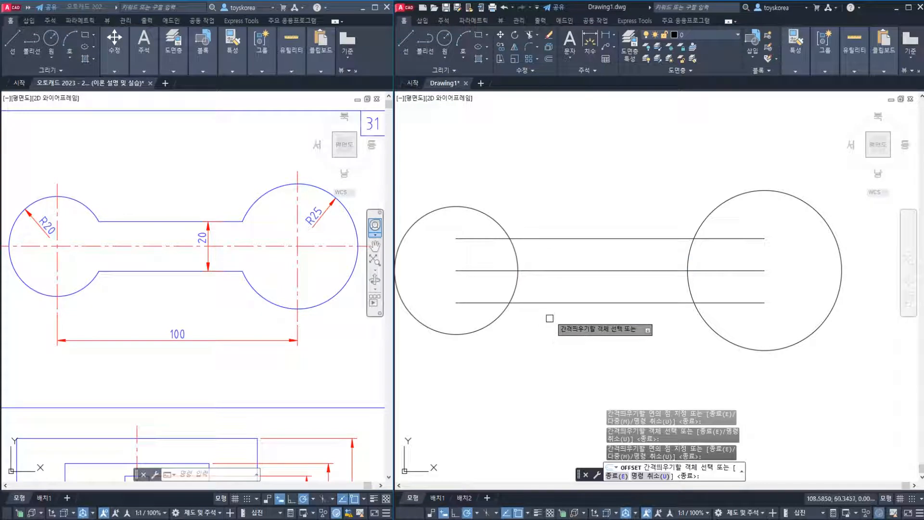
pyautogui.press('Escape')
pyautogui.press('Escape')
pyautogui.press('Escape')
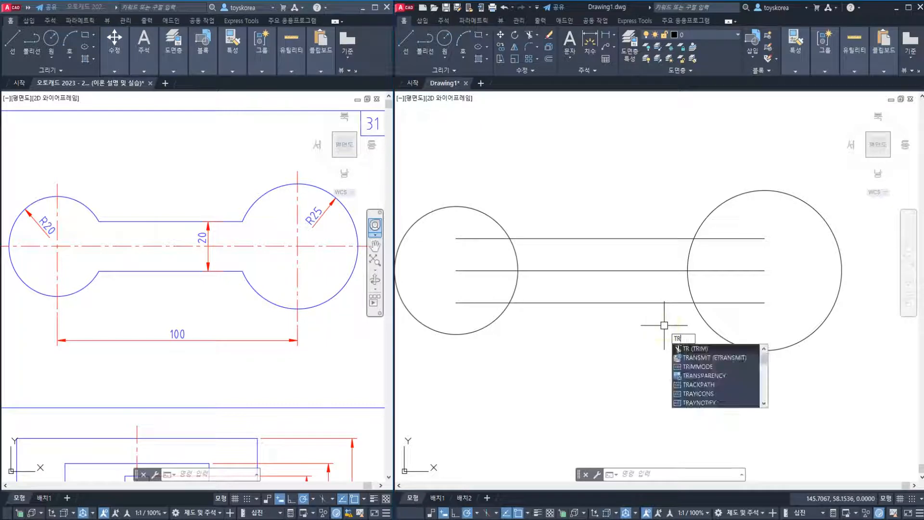
pyautogui.press('Escape')
pyautogui.press('Escape')
pyautogui.press('Escape')
pyautogui.click(713, 208)
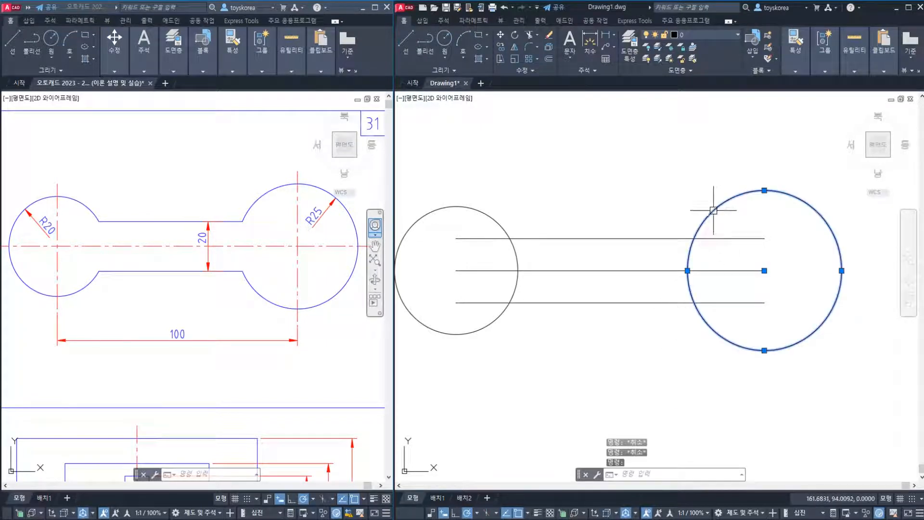
pyautogui.press('Escape')
# Erase the middle horizontal line joining the circle centres, keeping the two offset lines
pyautogui.click(718, 271)
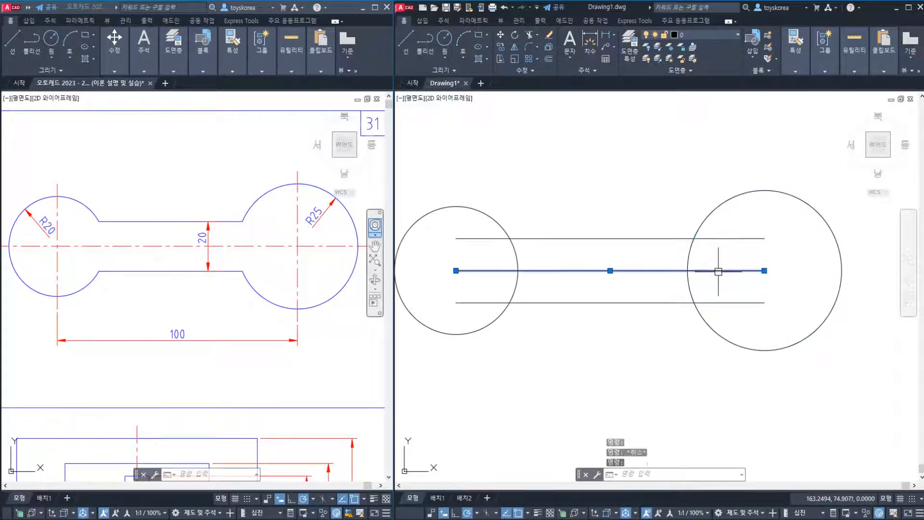
pyautogui.write('e')
pyautogui.press('Return')
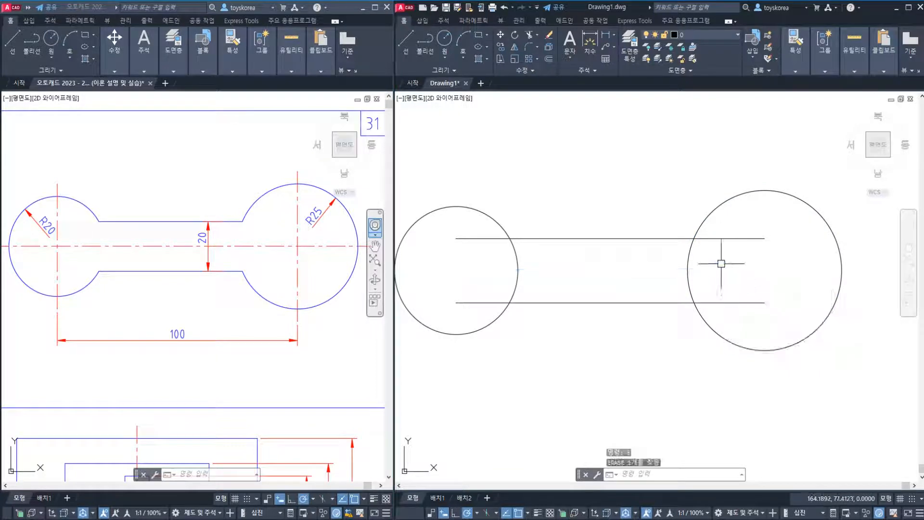
pyautogui.press('Escape')
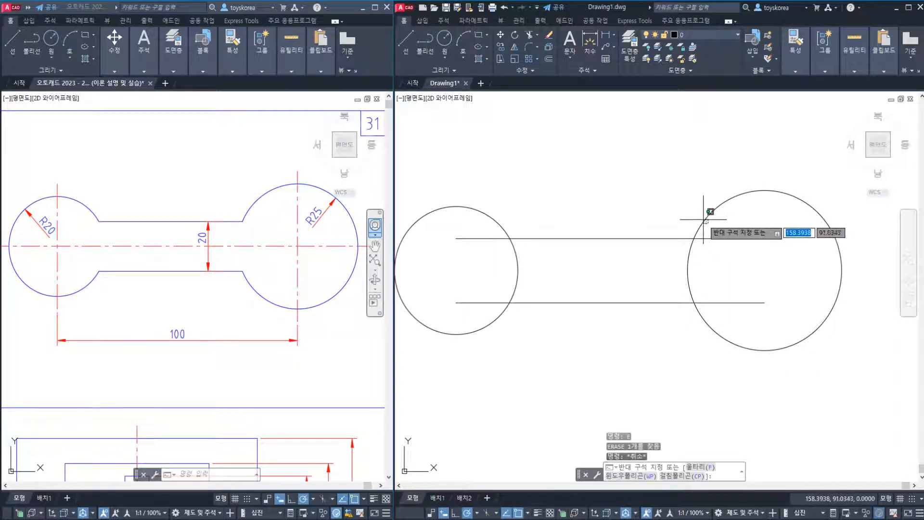
pyautogui.click(708, 224)
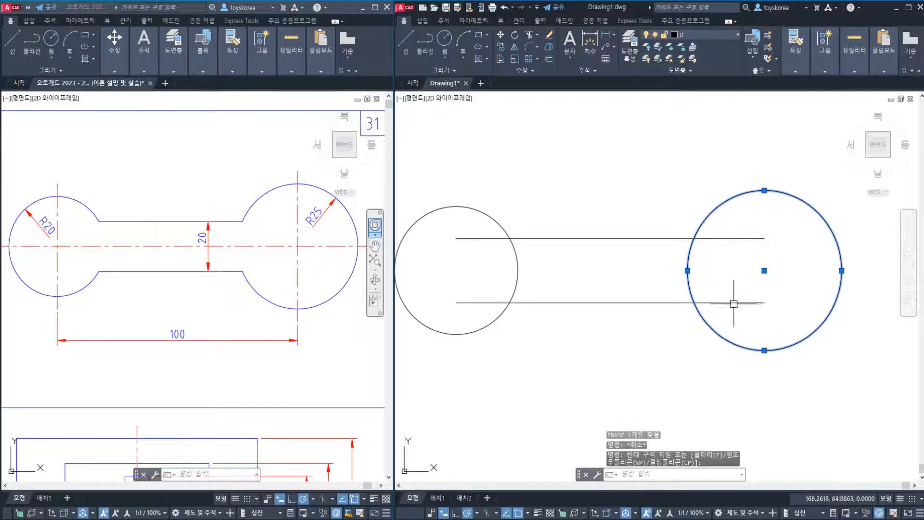
pyautogui.press('Escape')
pyautogui.click(491, 219)
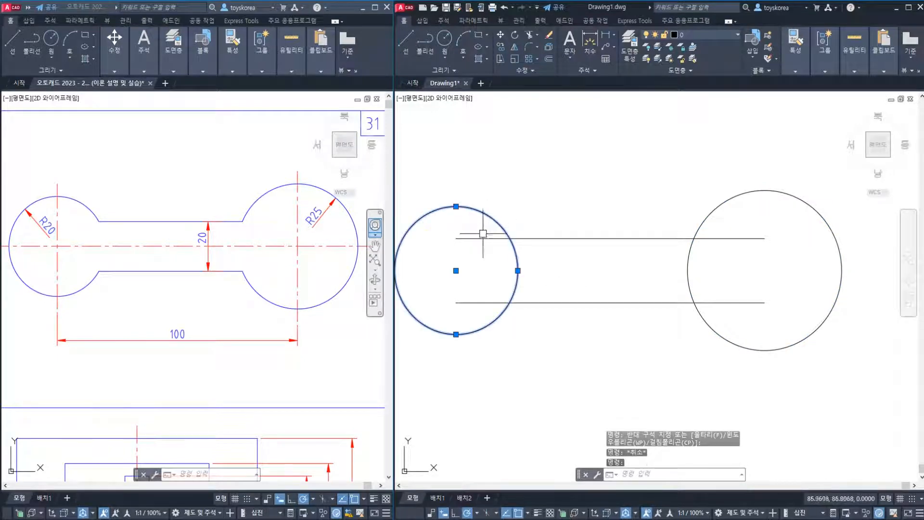
pyautogui.press('Escape')
# Trim the ends of both horizontal lines inside the larger circle, using that circle as the cutting edge
pyautogui.write('t')
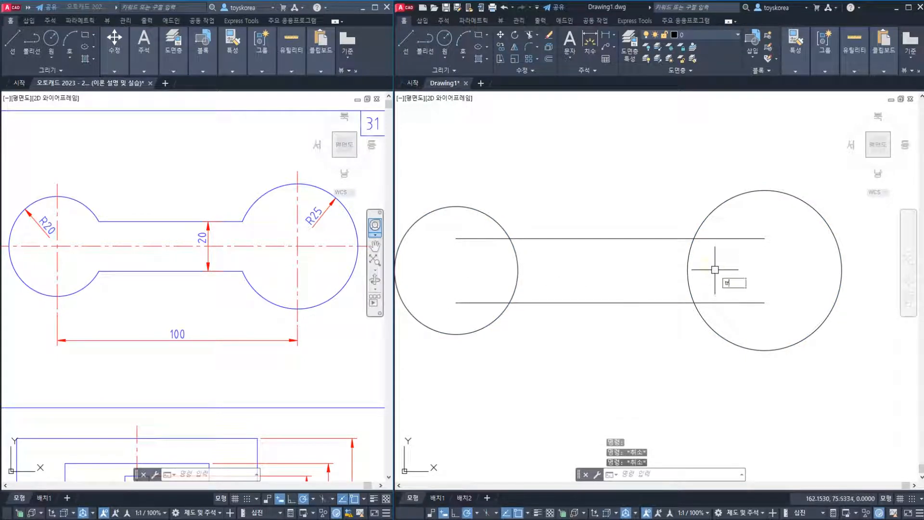
pyautogui.write('r')
pyautogui.press('Return')
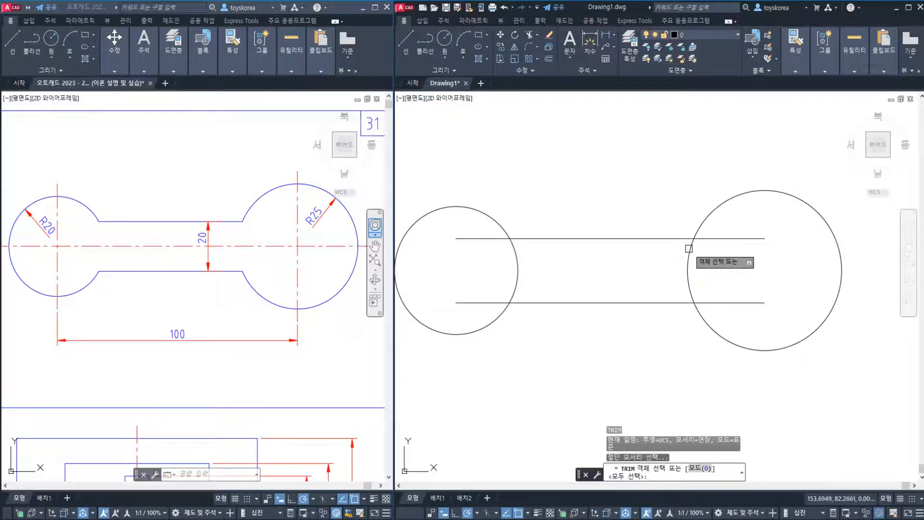
pyautogui.click(689, 248)
pyautogui.press('Return')
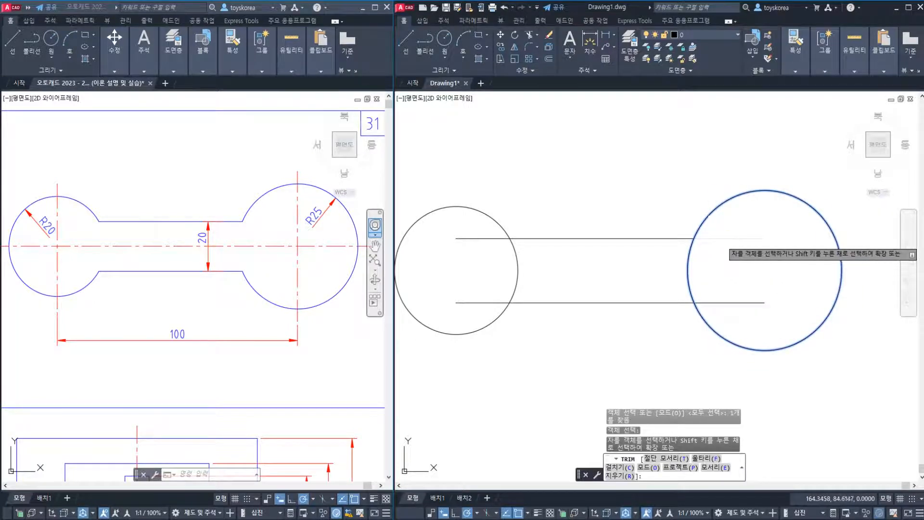
pyautogui.click(722, 238)
pyautogui.click(717, 303)
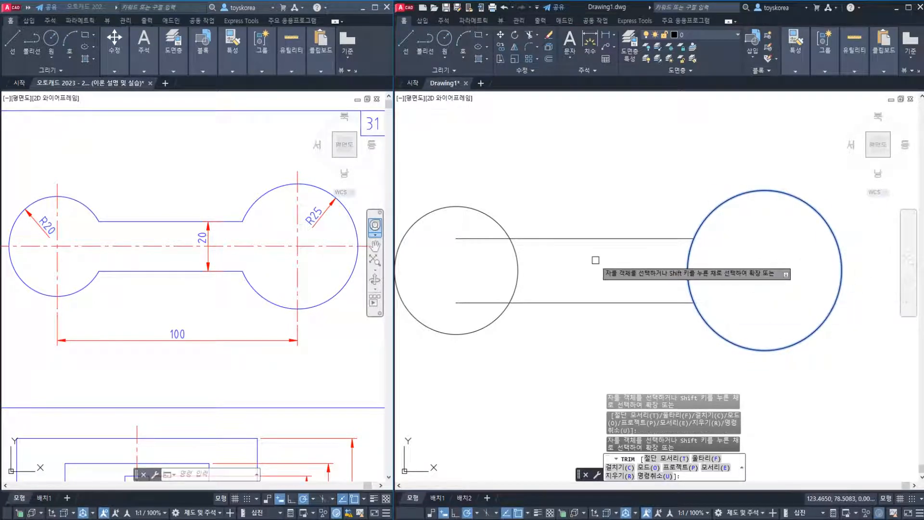
# Trim the ends of both horizontal lines inside the smaller circle, using that circle as the cutting edge
pyautogui.press('Return')
pyautogui.press('Return')
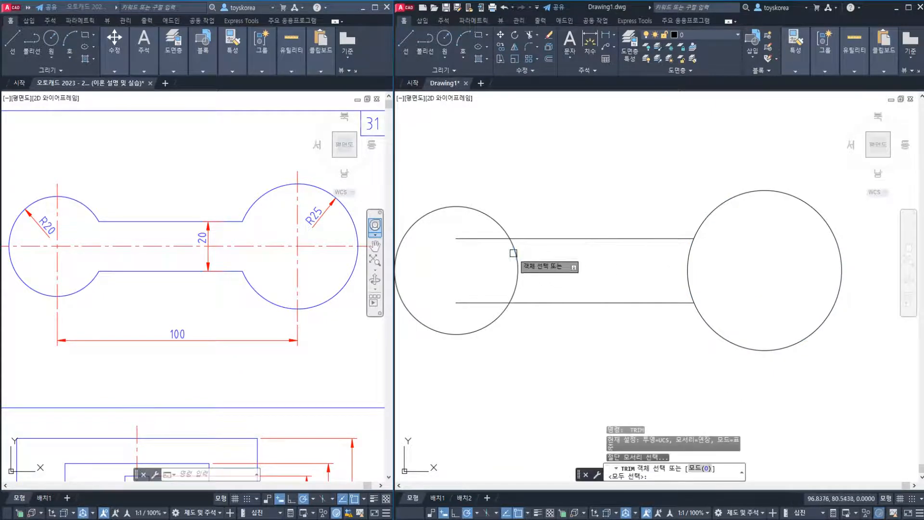
pyautogui.click(515, 253)
pyautogui.press('Return')
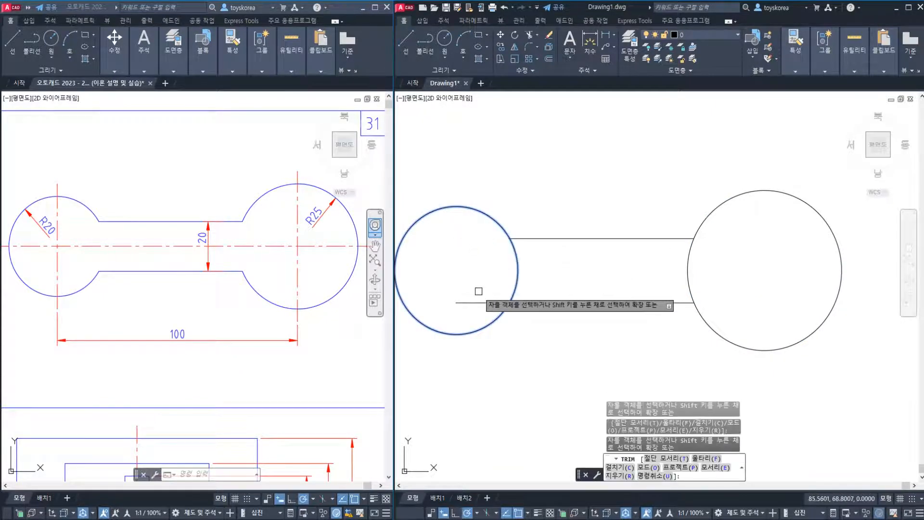
pyautogui.click(479, 302)
pyautogui.press('Return')
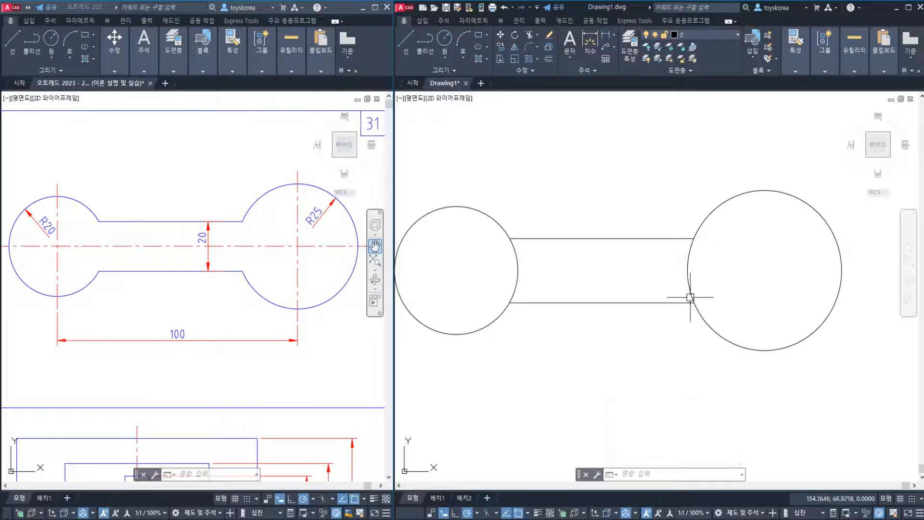
# Examine the two horizontal lines and the larger circle to identify the cutting edges for trimming the circles' inner arcs
pyautogui.click(658, 304)
pyautogui.click(656, 239)
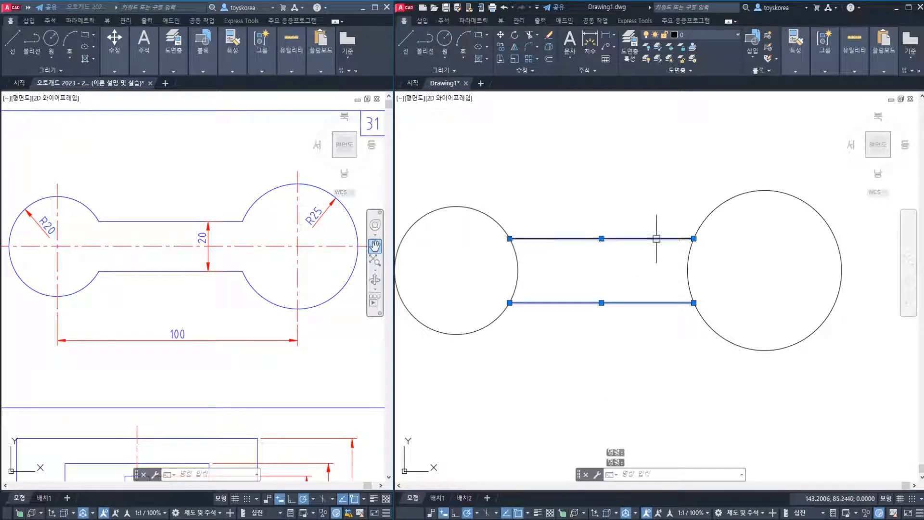
pyautogui.press('Escape')
pyautogui.click(711, 217)
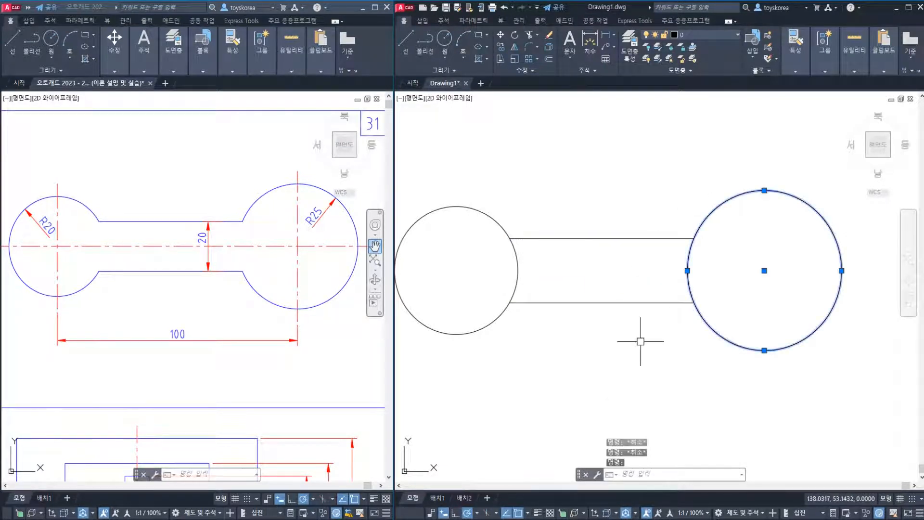
pyautogui.press('Escape')
pyautogui.click(659, 239)
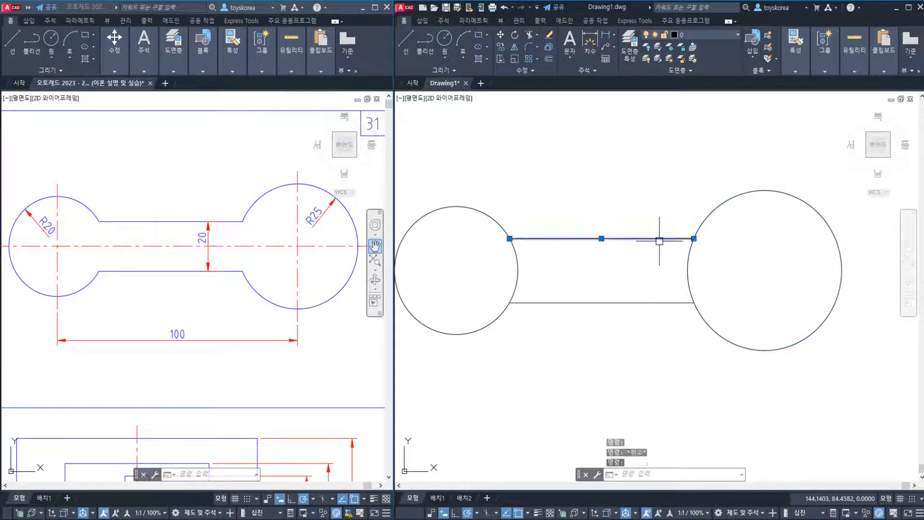
pyautogui.click(648, 303)
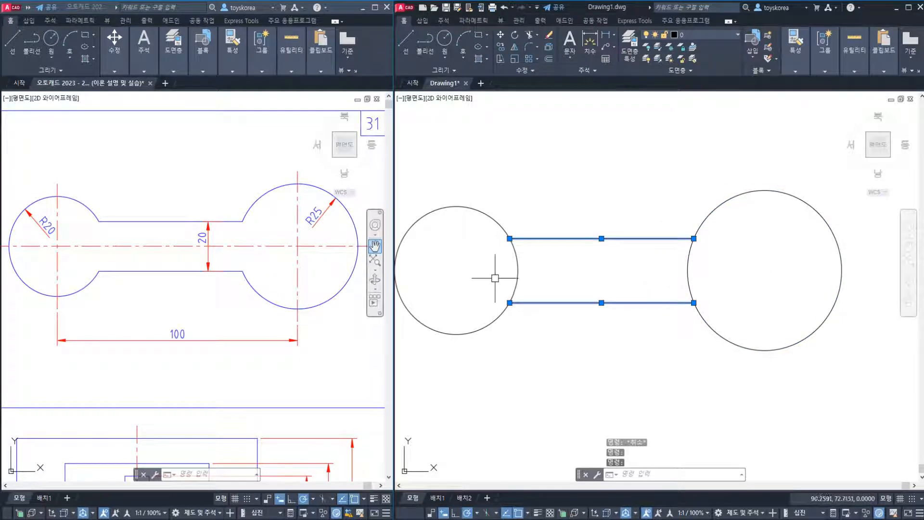
pyautogui.press('Escape')
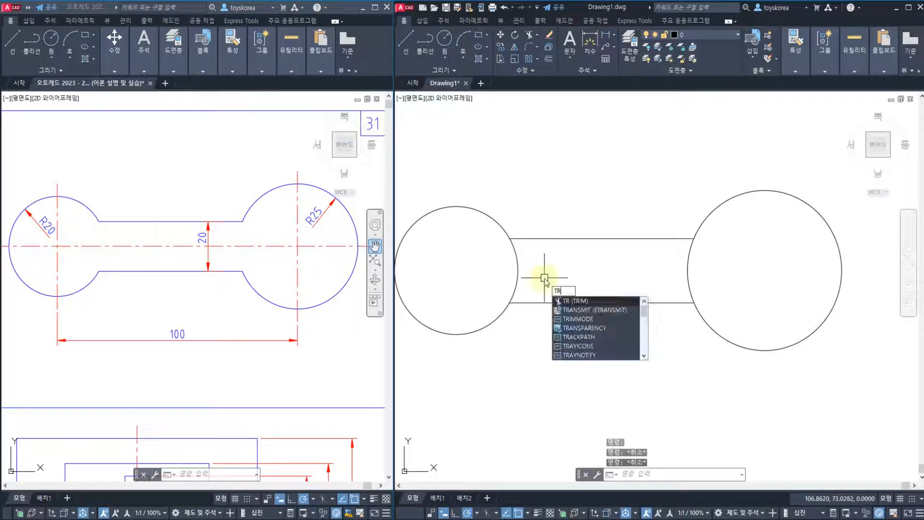
# Trim the inner arcs of both circles between the two horizontal lines, using those lines as the cutting edges
pyautogui.press('Return')
pyautogui.click(542, 238)
pyautogui.click(533, 303)
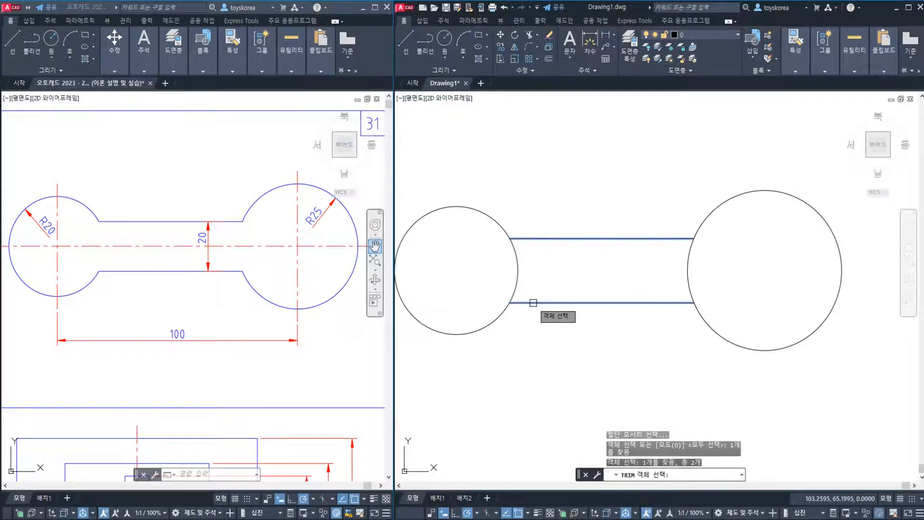
pyautogui.press('Return')
pyautogui.click(519, 264)
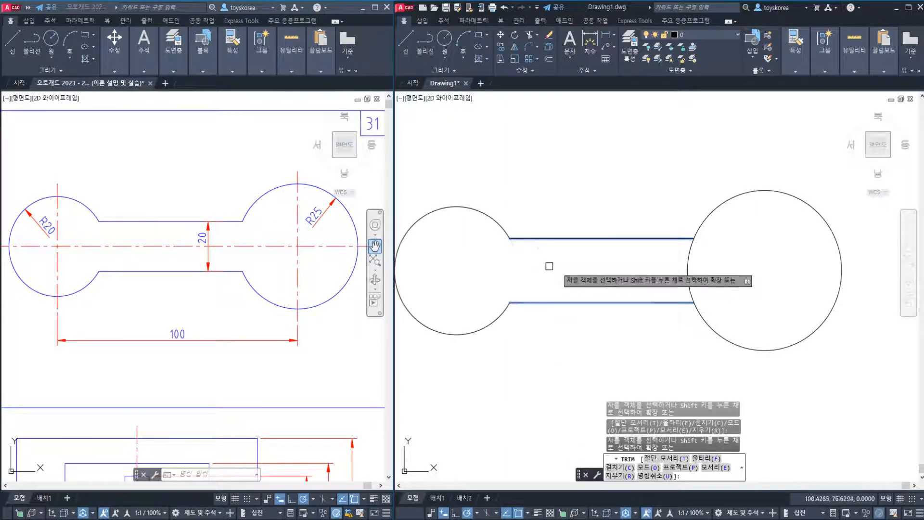
pyautogui.click(687, 270)
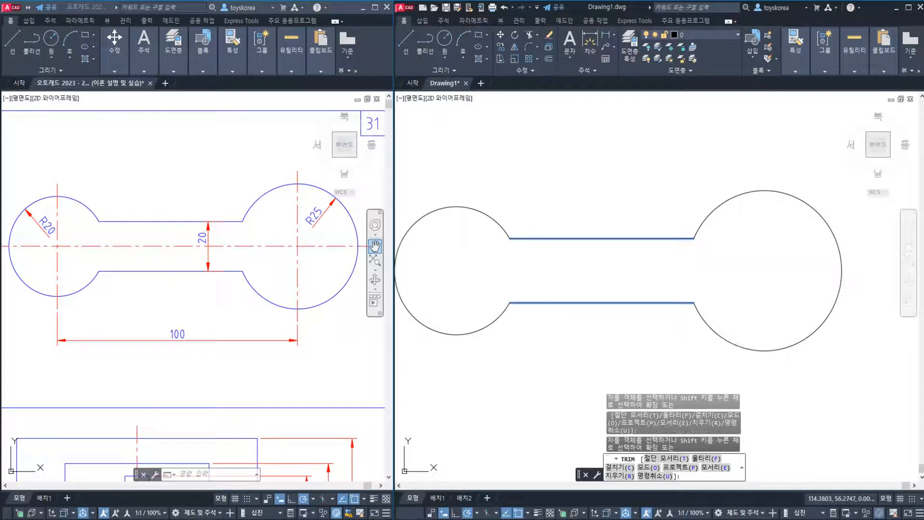
pyautogui.press('Escape')
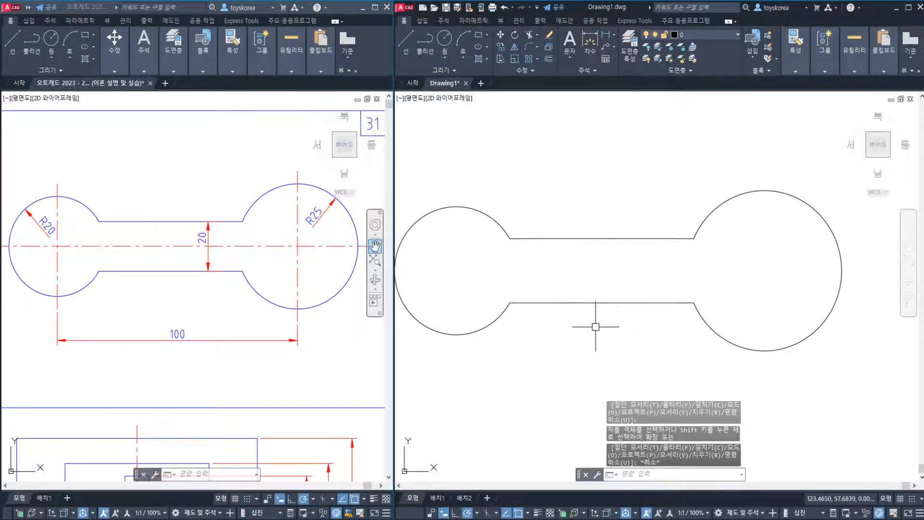
# Examine the next practice sheet's nested rectangles and cross, highlighting the outer rectangle's sides and both centre lines
pyautogui.moveTo(596, 327)
pyautogui.mouseDown(button='middle')
pyautogui.moveTo(617, 262)
pyautogui.moveTo(613, 235)
pyautogui.mouseUp(button='middle')
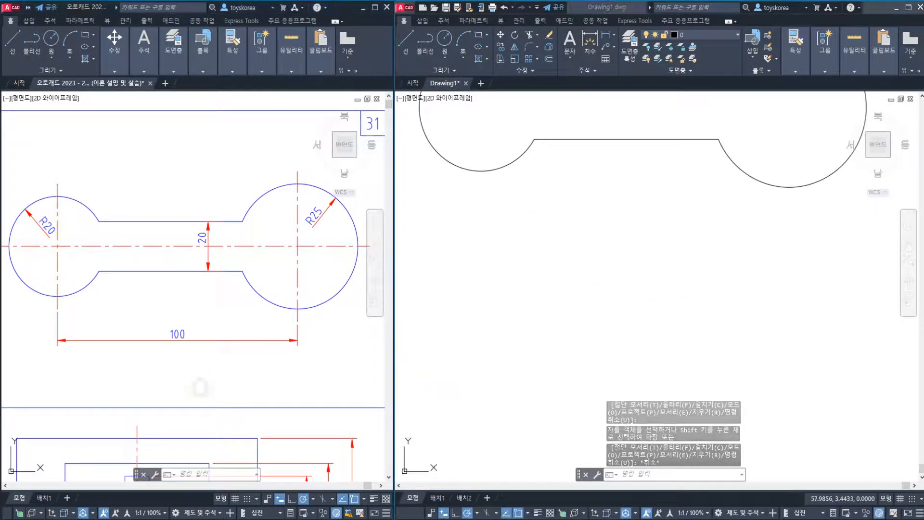
pyautogui.moveTo(200, 383)
pyautogui.mouseDown(button='middle')
pyautogui.moveTo(221, 310)
pyautogui.moveTo(198, 175)
pyautogui.mouseUp(button='middle')
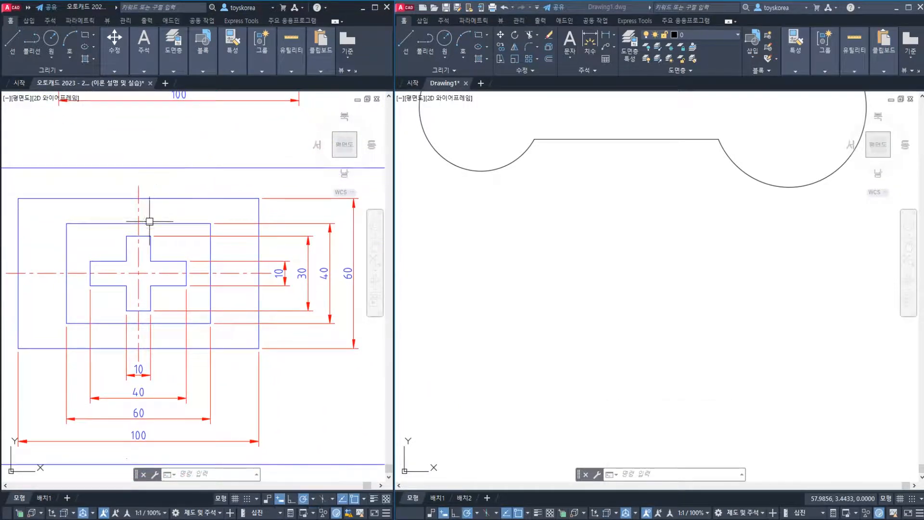
pyautogui.moveTo(145, 307); pyautogui.dragTo(149, 300, button='middle')
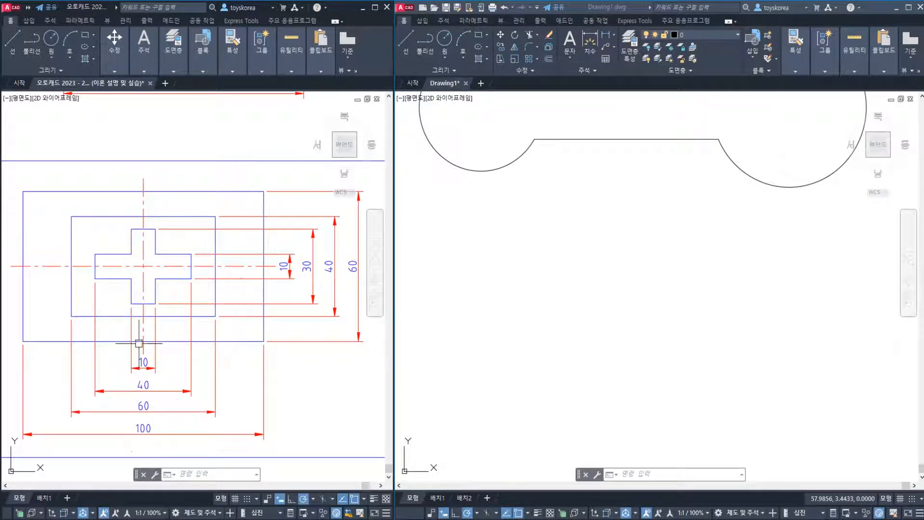
pyautogui.moveTo(562, 316); pyautogui.dragTo(567, 268, button='middle')
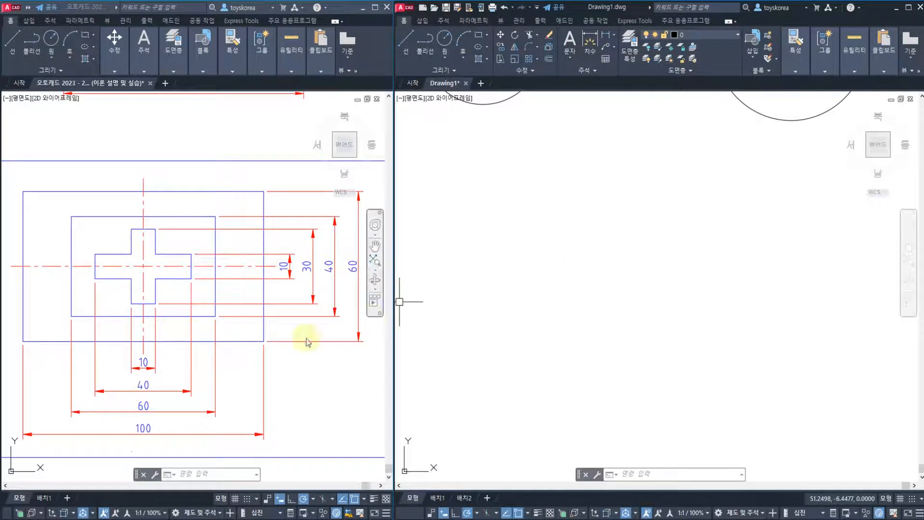
pyautogui.click(246, 341)
pyautogui.click(263, 337)
pyautogui.click(200, 197)
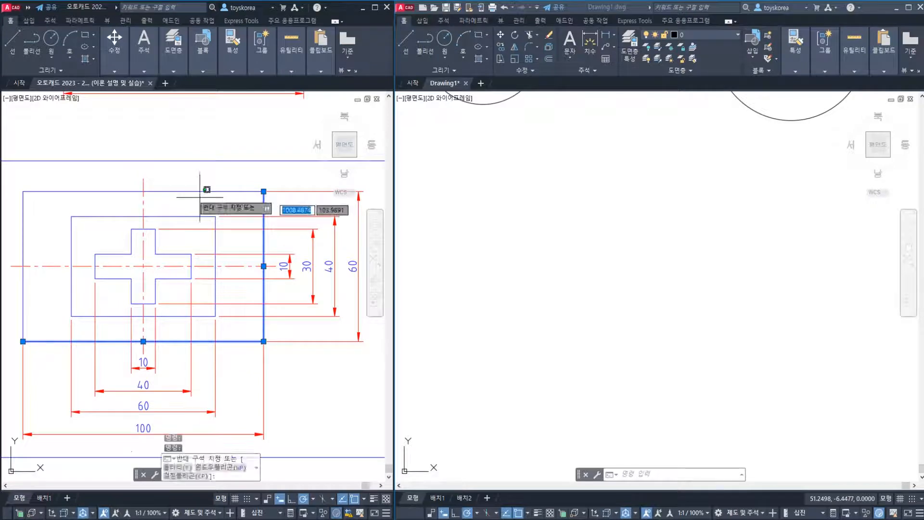
pyautogui.click(187, 191)
pyautogui.click(23, 223)
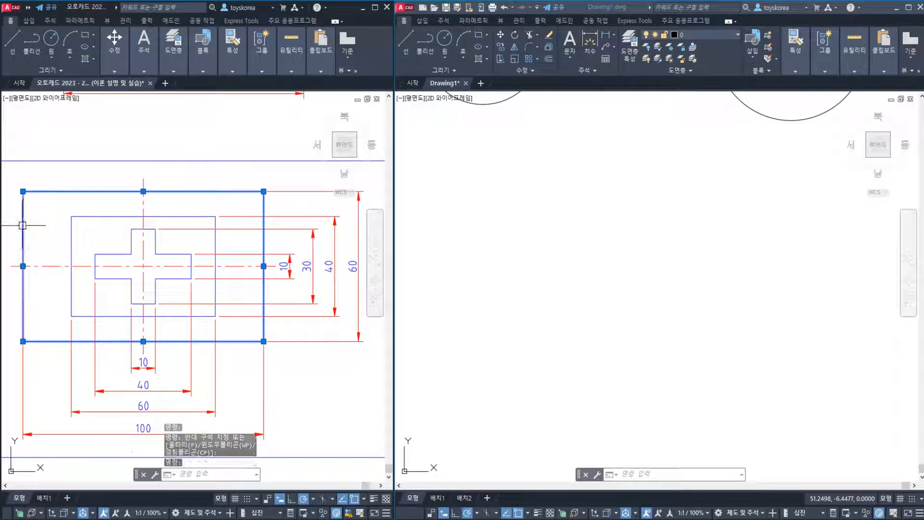
pyautogui.click(41, 265)
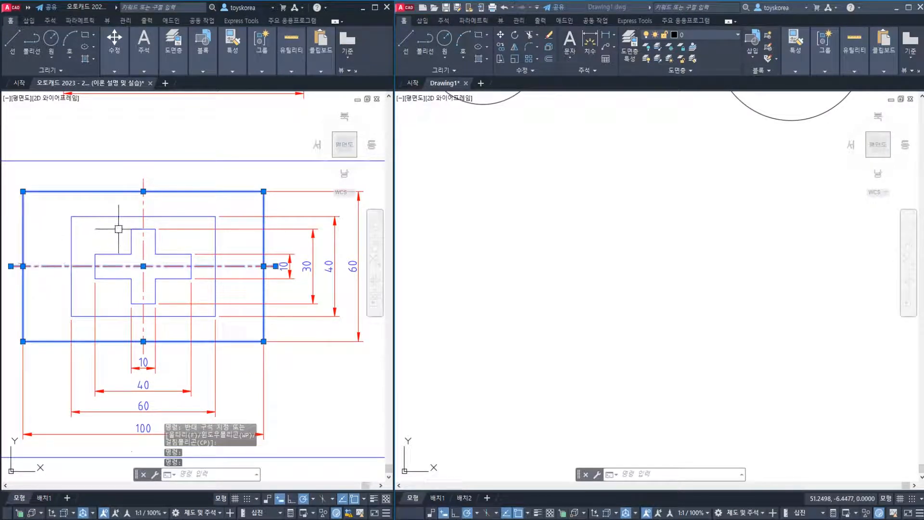
pyautogui.click(142, 205)
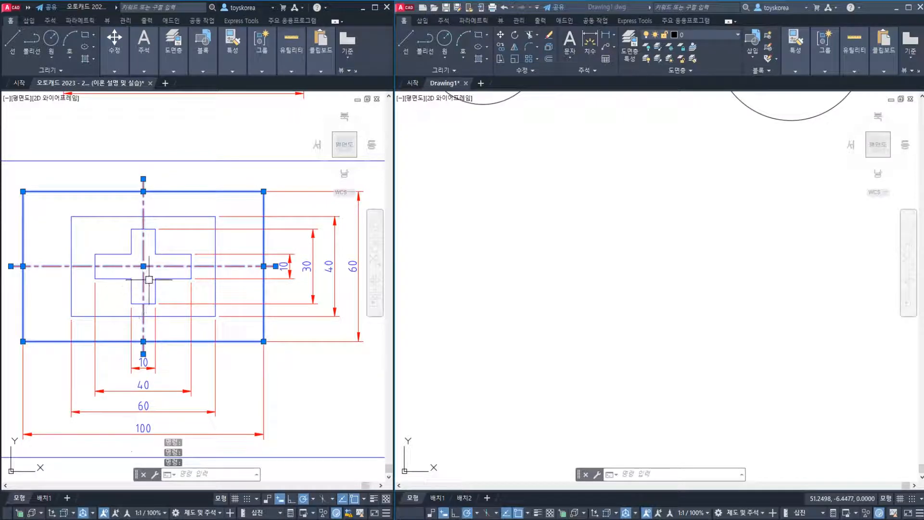
pyautogui.press('Escape')
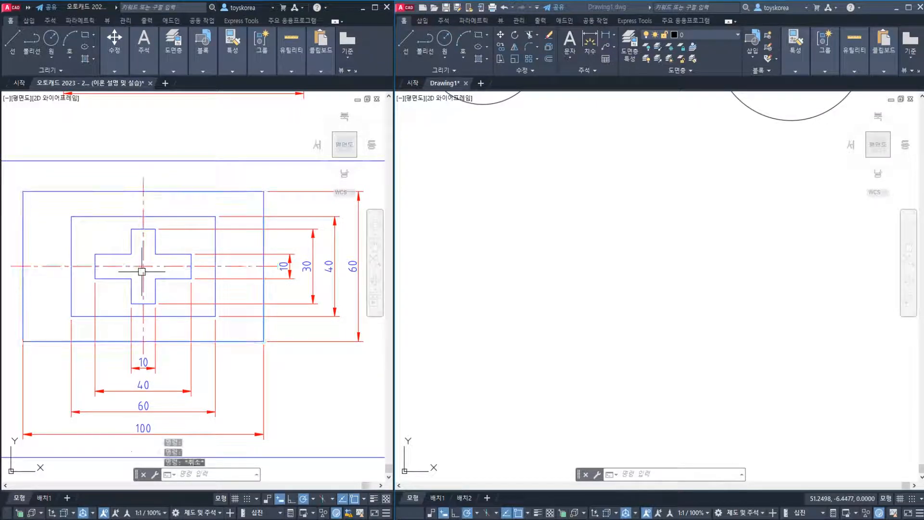
pyautogui.click(76, 346)
pyautogui.click(29, 320)
pyautogui.click(22, 306)
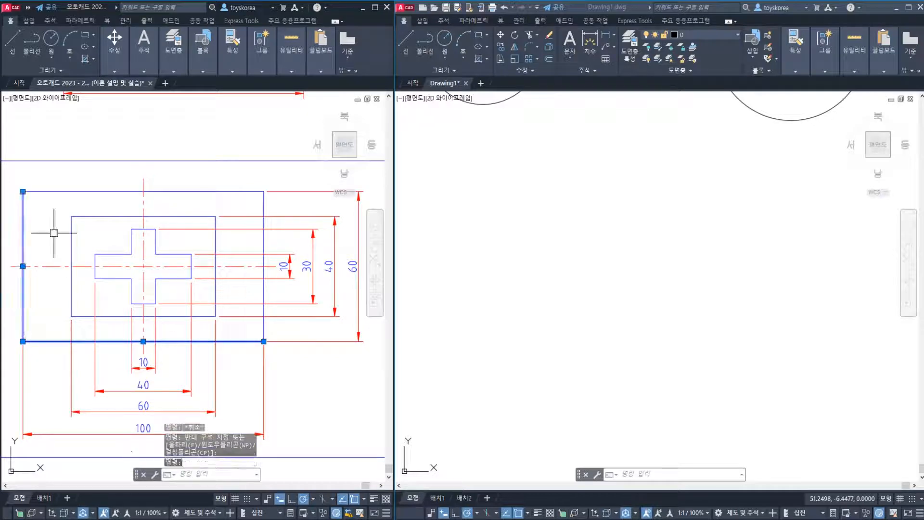
pyautogui.click(247, 208)
pyautogui.click(265, 246)
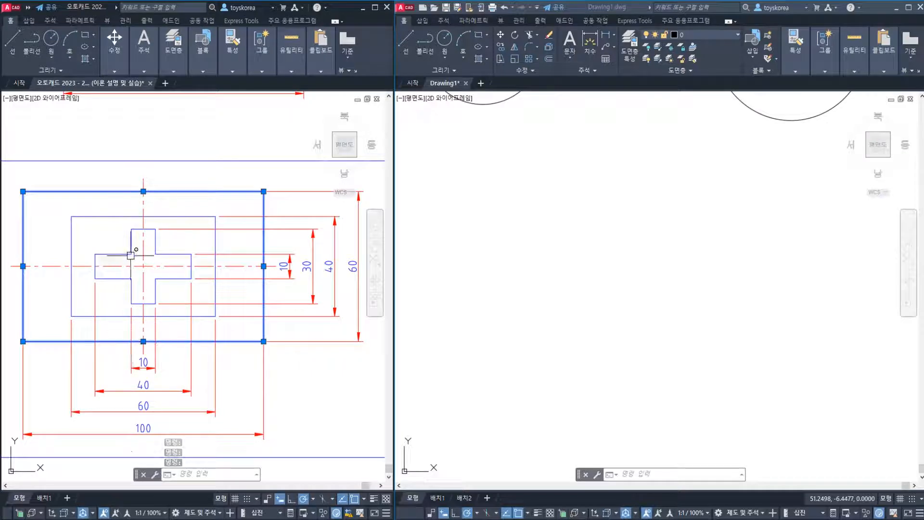
pyautogui.press('Escape')
# Start the outer rectangle below the finished shape with a line 100 long at 0° followed by one 60 long at 90°
pyautogui.click(589, 289)
pyautogui.press('Escape')
pyautogui.press('Escape')
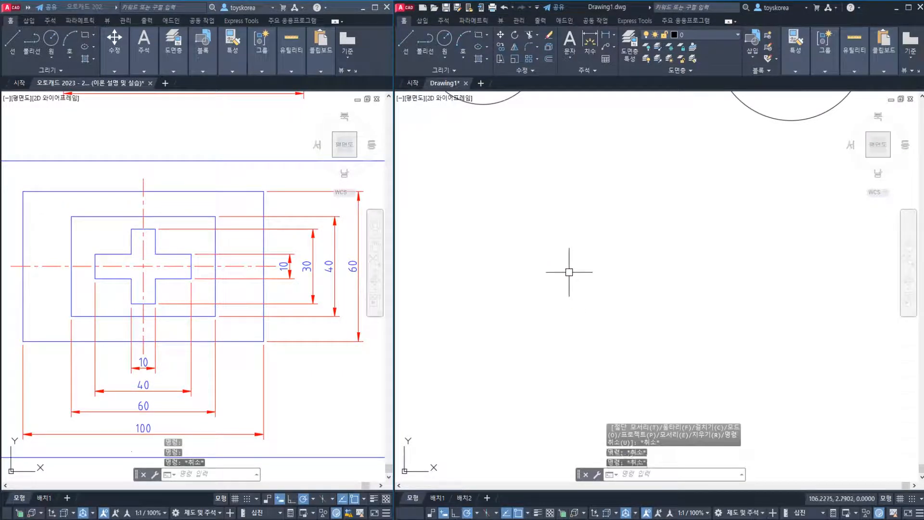
pyautogui.write('l')
pyautogui.press('Return')
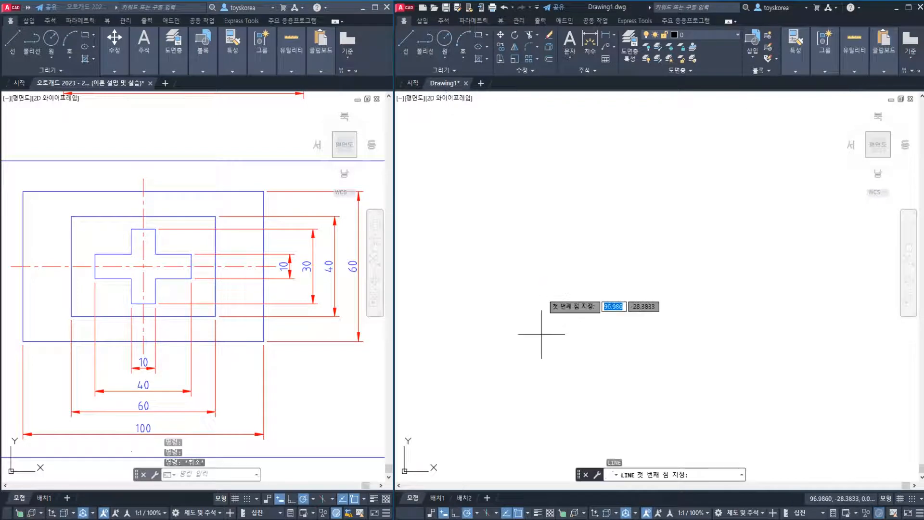
pyautogui.click(528, 332)
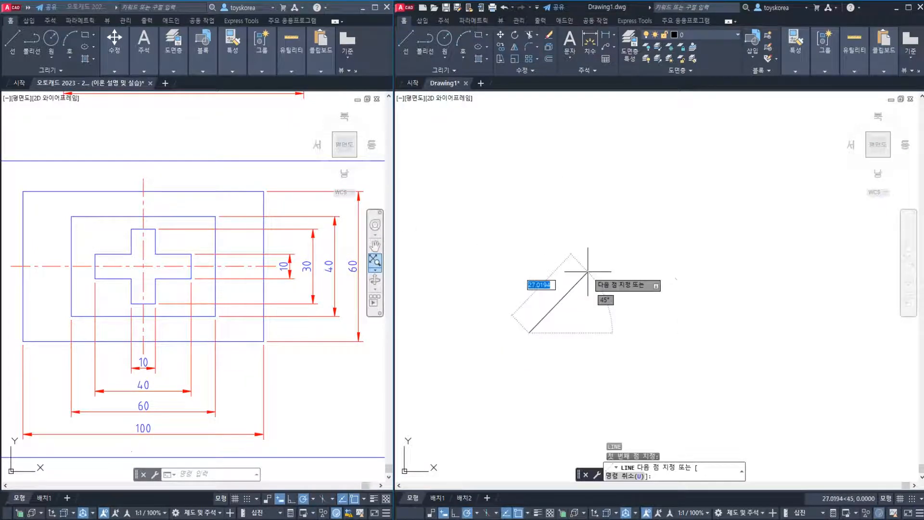
pyautogui.write('100')
pyautogui.press('Tab')
pyautogui.write('0')
pyautogui.press('Return')
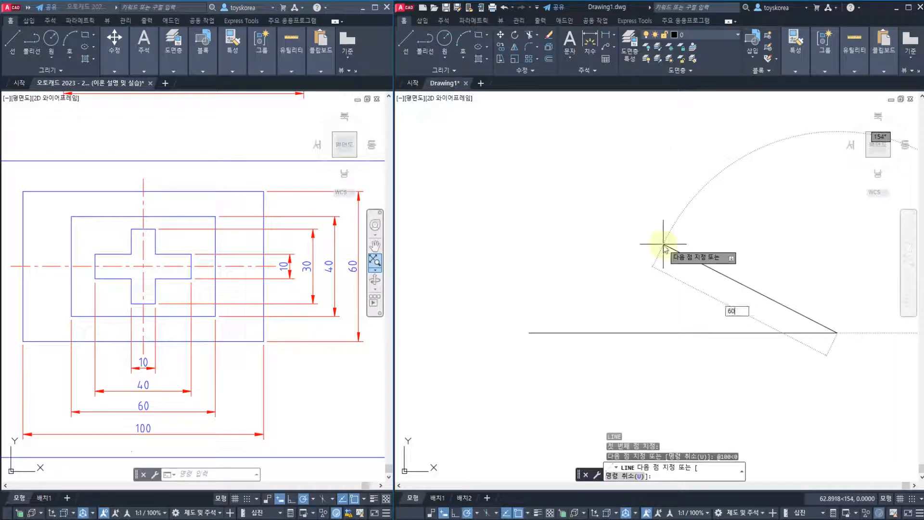
pyautogui.press('Tab')
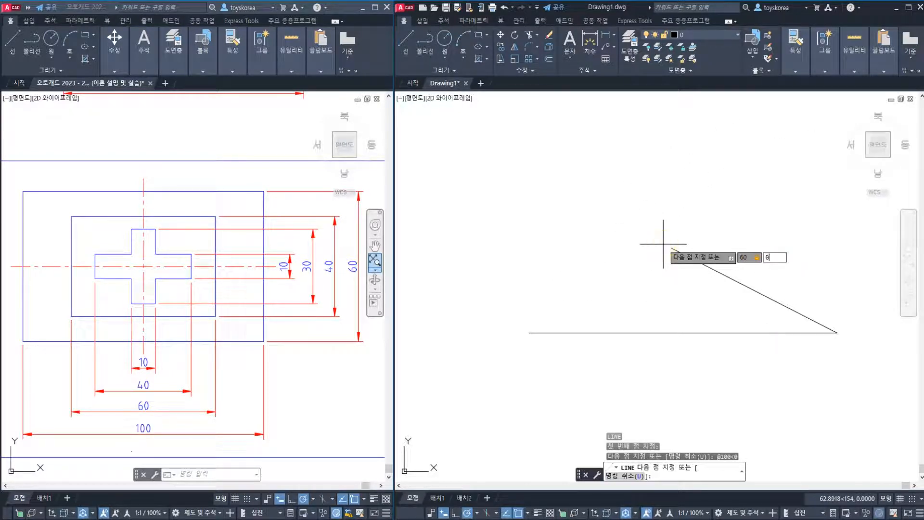
pyautogui.write('90')
pyautogui.press('Return')
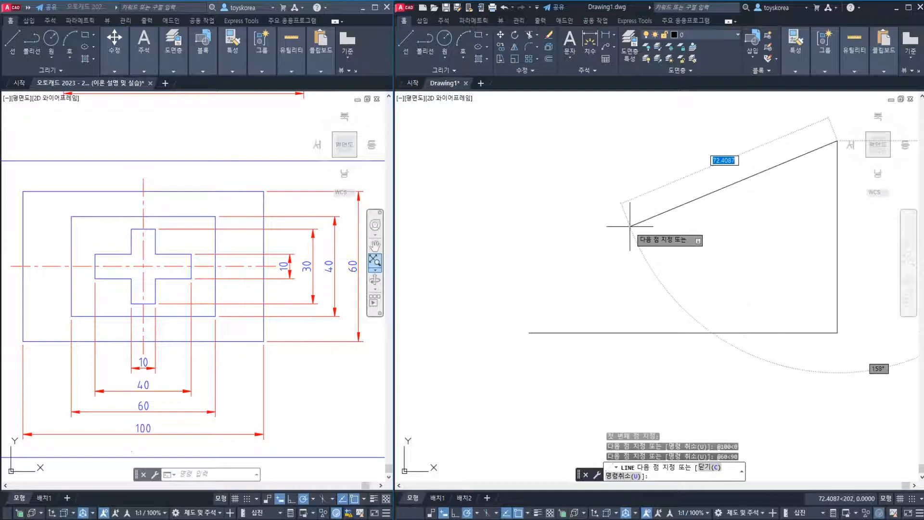
# Draw the rectangle's upper side 100 long at 180°, close the outline at its start point and end the Line command
pyautogui.write('100')
pyautogui.press('Tab')
pyautogui.write('18')
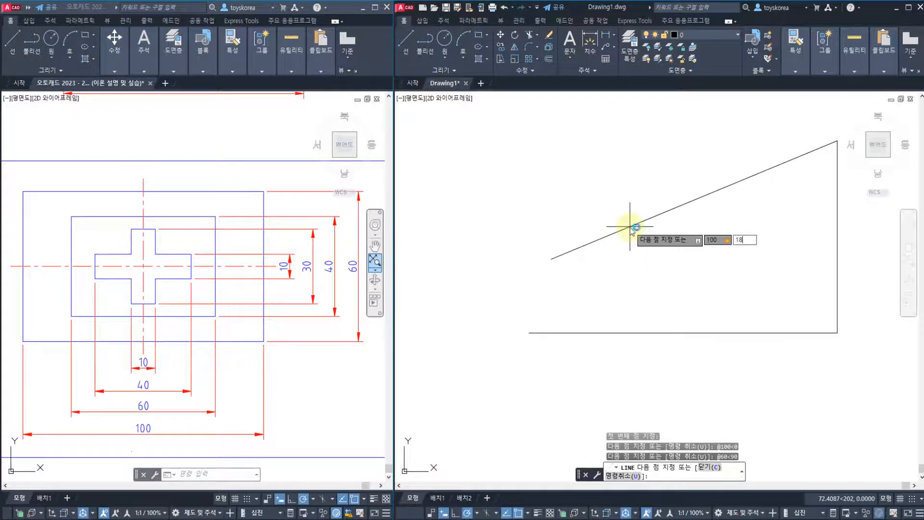
pyautogui.write('0')
pyautogui.press('Return')
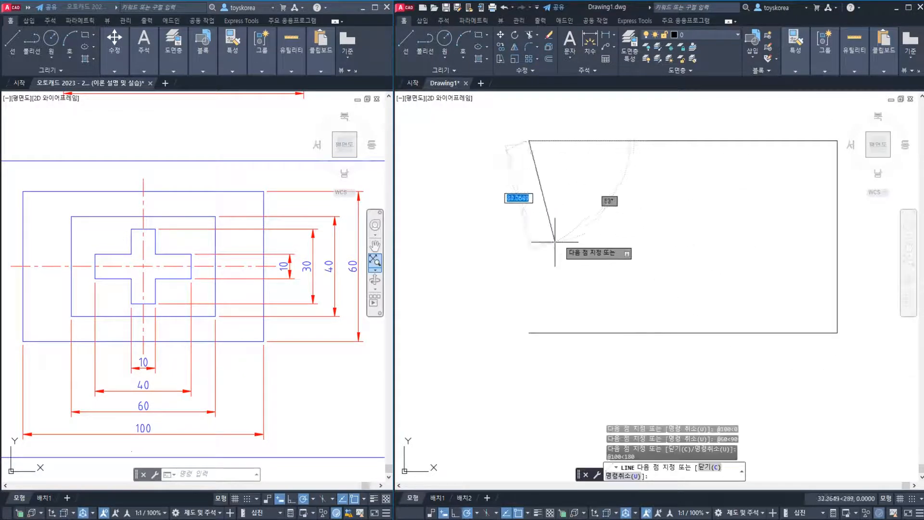
pyautogui.click(529, 333)
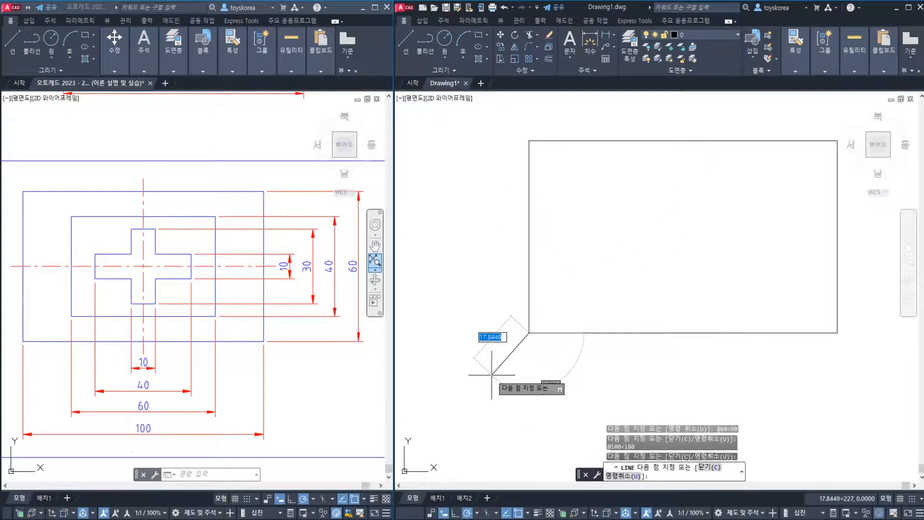
pyautogui.press('Escape')
pyautogui.moveTo(575, 301); pyautogui.dragTo(544, 324, button='middle')
pyautogui.click(848, 398)
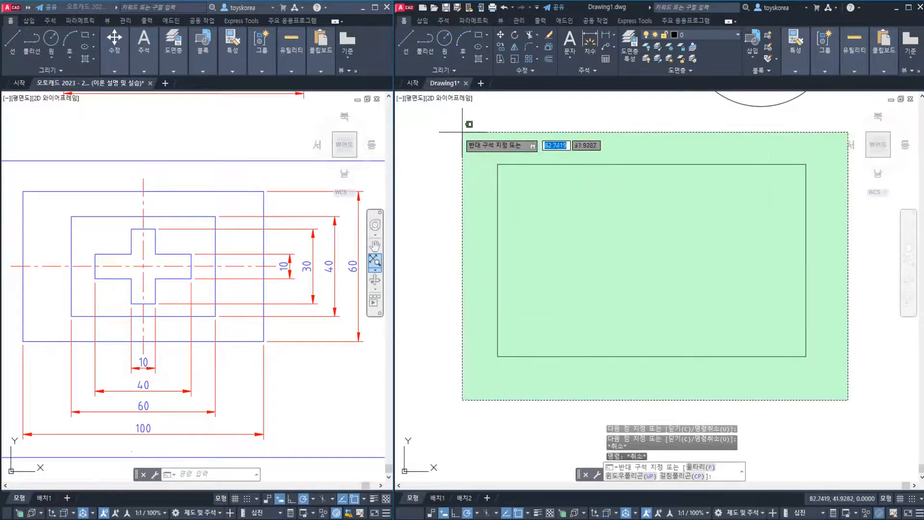
pyautogui.click(457, 131)
pyautogui.press('Escape')
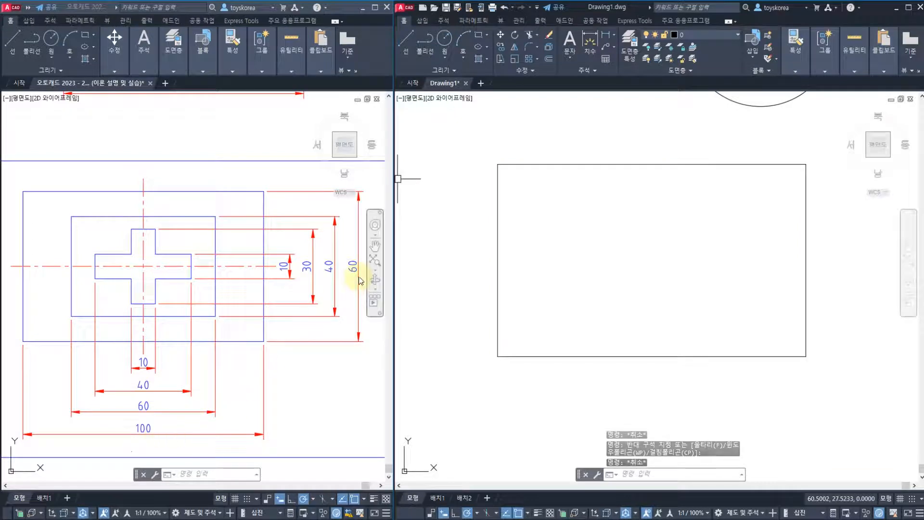
pyautogui.click(580, 265)
pyautogui.press('Escape')
pyautogui.press('Escape')
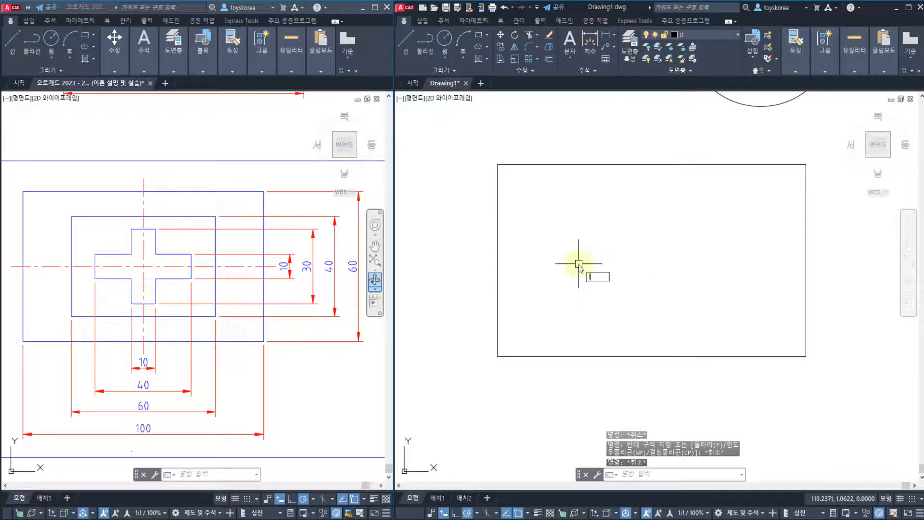
# Draw the horizontal centre line between the midpoints of the outer rectangle's two vertical sides and end the Line command
pyautogui.write('l')
pyautogui.press('Return')
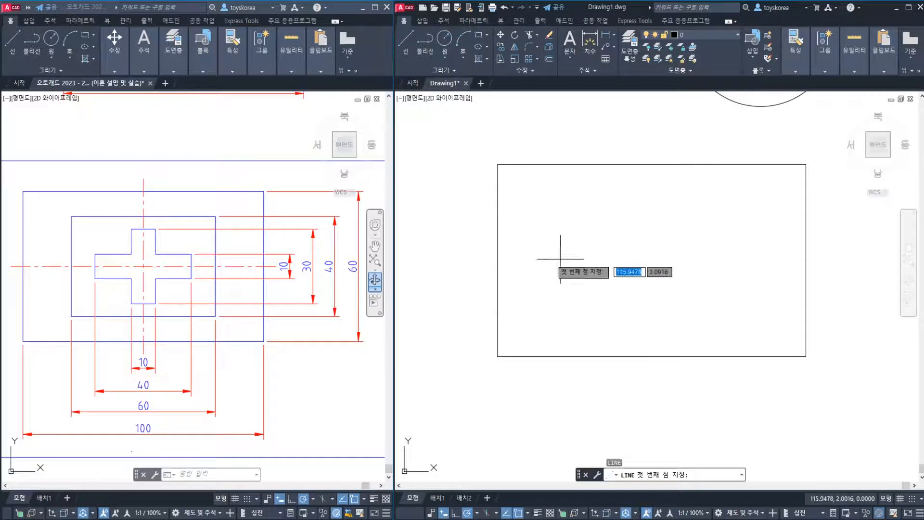
pyautogui.click(498, 260)
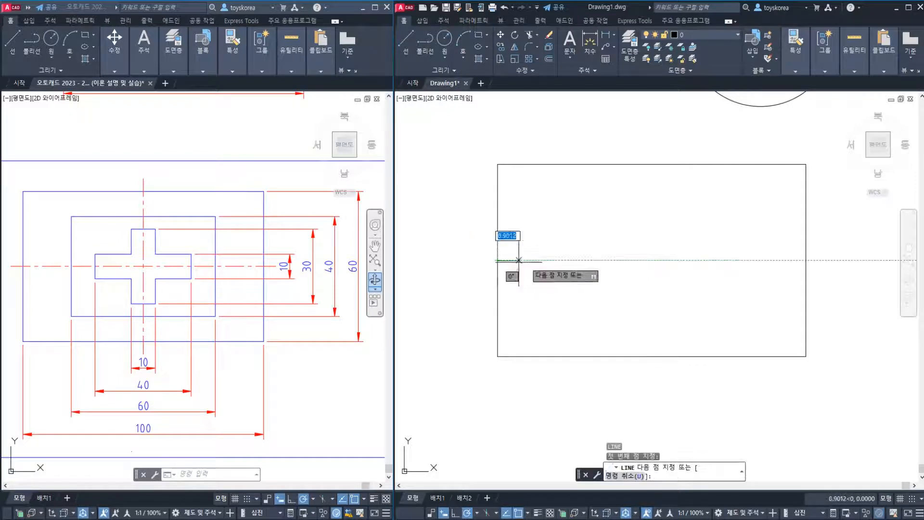
pyautogui.click(814, 260)
pyautogui.press('Escape')
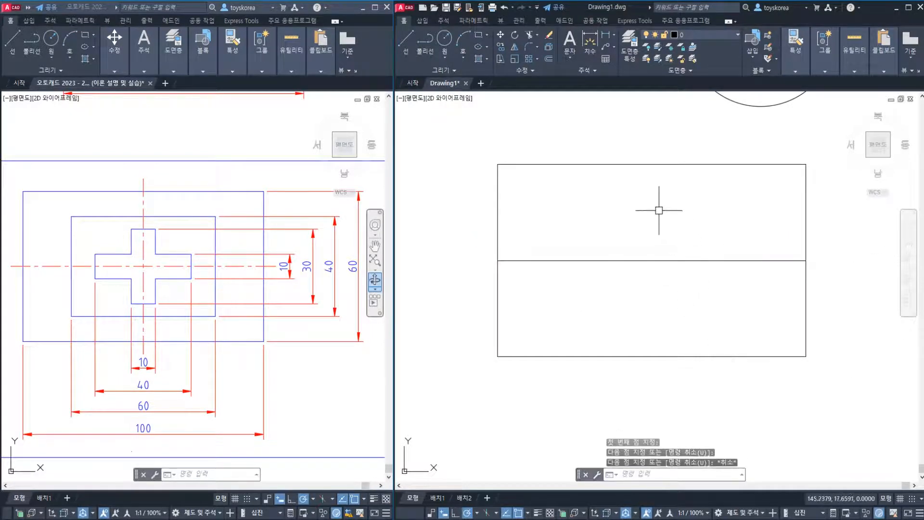
# Draw the vertical centre line from the midpoint of the outer rectangle's upper side to the midpoint of its lower side
pyautogui.press('Return')
pyautogui.click(652, 164)
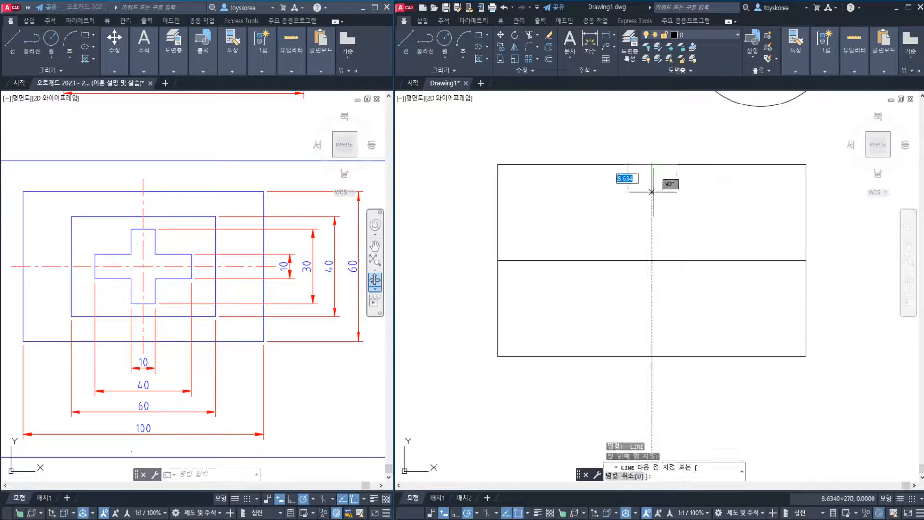
pyautogui.click(652, 356)
pyautogui.press('Escape')
# Highlight the two drawn centre lines and examine the four sides of the inner rectangle on the practice sheet
pyautogui.click(660, 288)
pyautogui.click(640, 256)
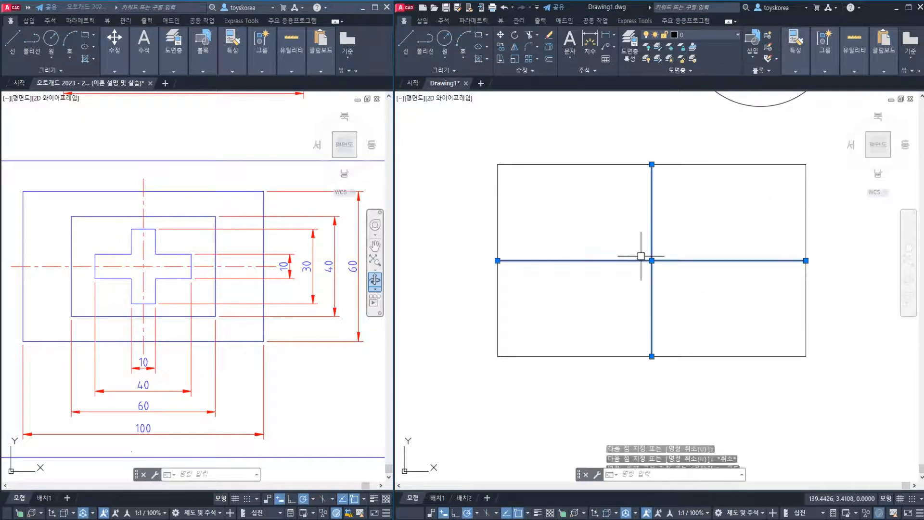
pyautogui.press('Escape')
pyautogui.click(661, 261)
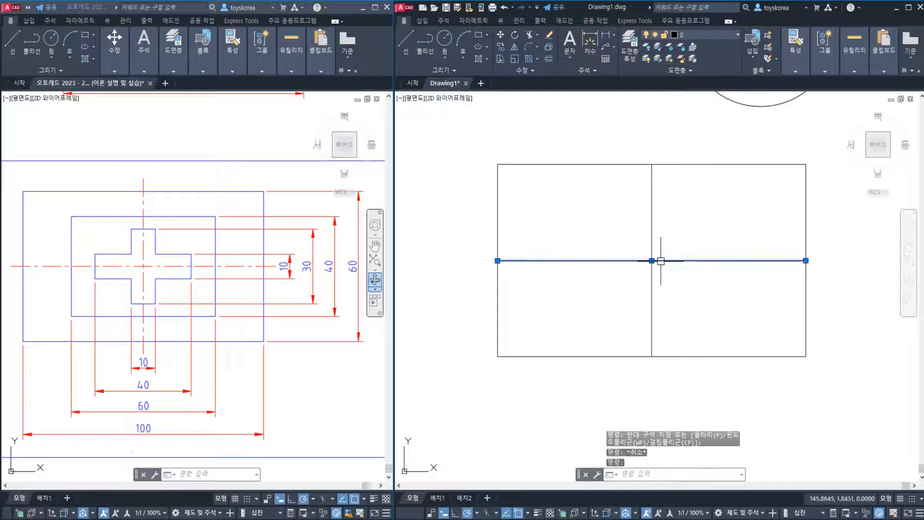
pyautogui.press('Escape')
pyautogui.click(171, 216)
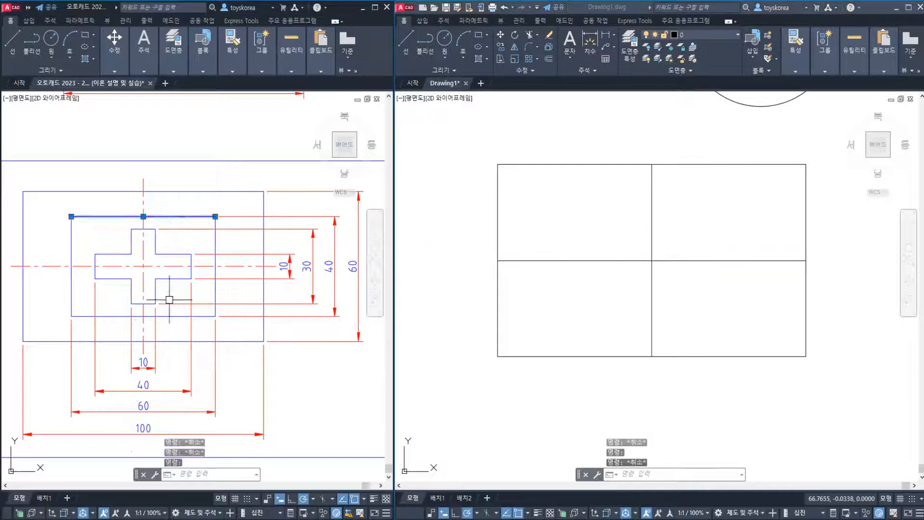
pyautogui.click(168, 316)
pyautogui.click(71, 284)
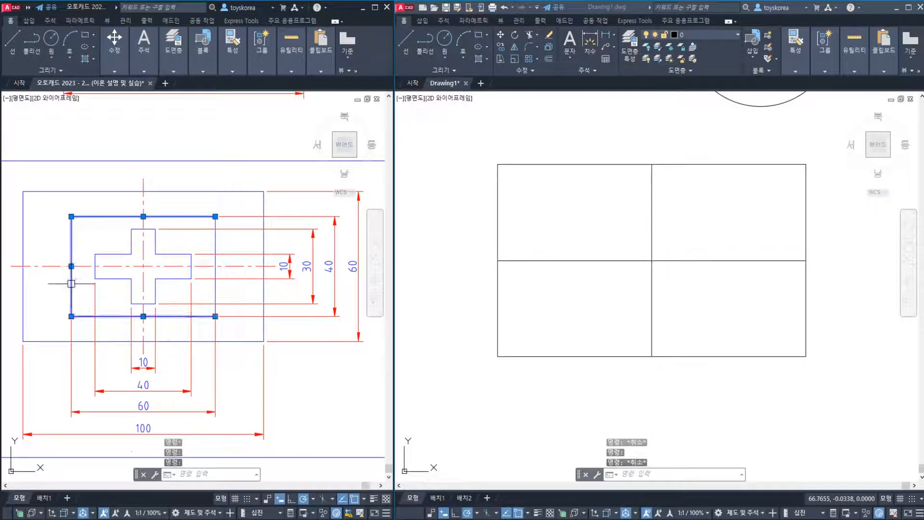
pyautogui.click(216, 289)
pyautogui.click(215, 289)
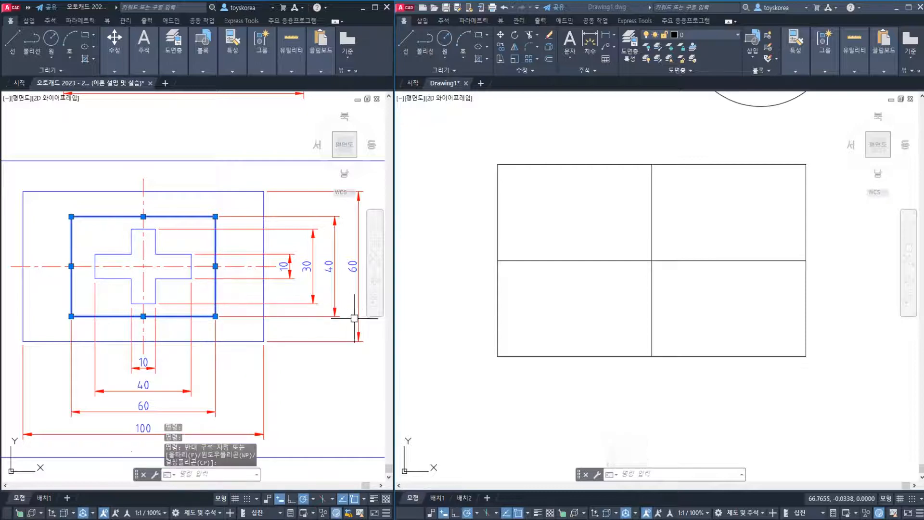
pyautogui.press('Escape')
pyautogui.press('Escape')
pyautogui.click(609, 244)
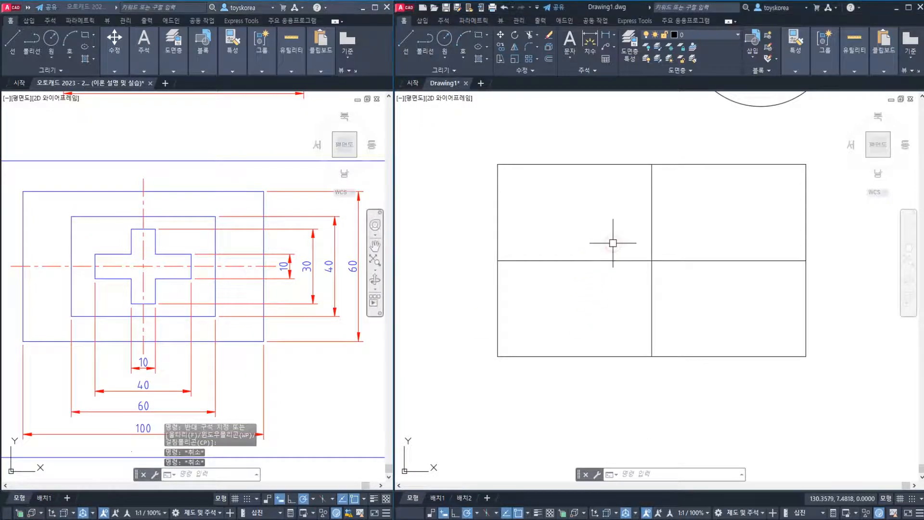
pyautogui.press('Escape')
pyautogui.press('Escape')
pyautogui.press('Escape')
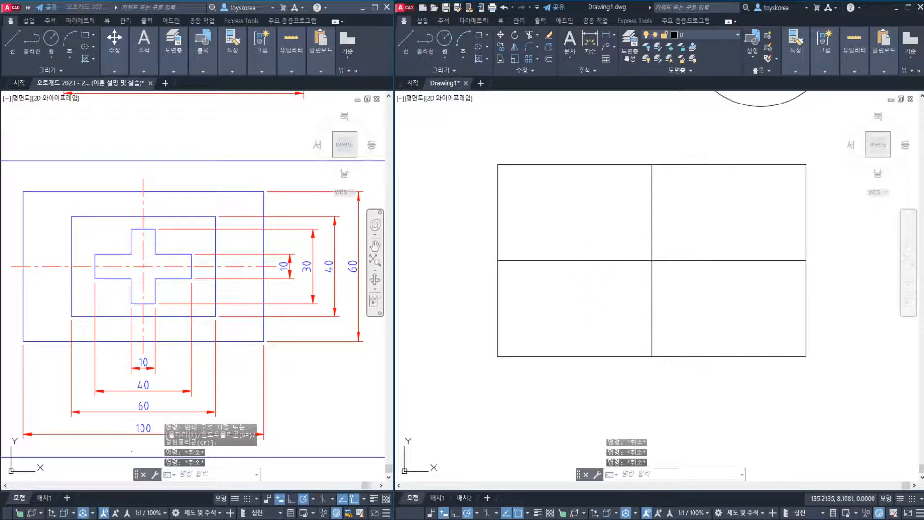
pyautogui.write('o')
pyautogui.press('Return')
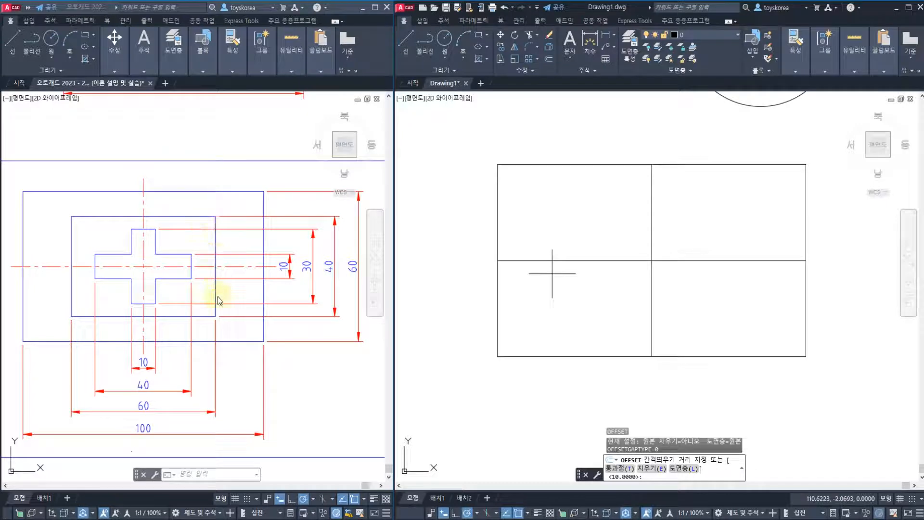
pyautogui.press('Escape')
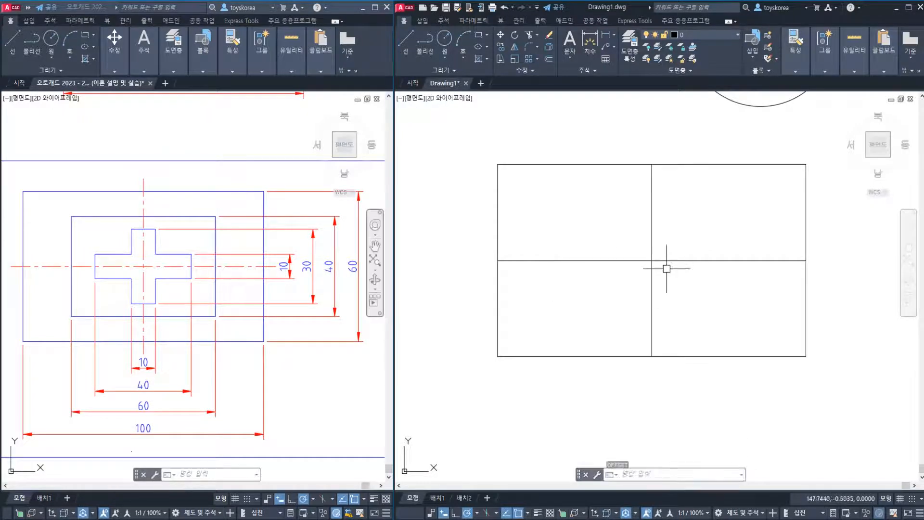
# Offset the vertical centre line by 30 to both sides and end the Offset command
pyautogui.write('o')
pyautogui.press('Return')
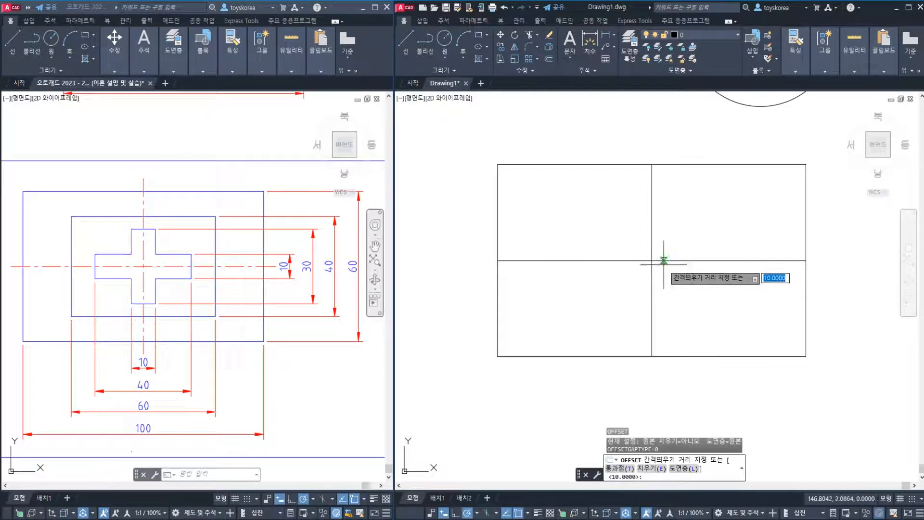
pyautogui.write('30')
pyautogui.press('Return')
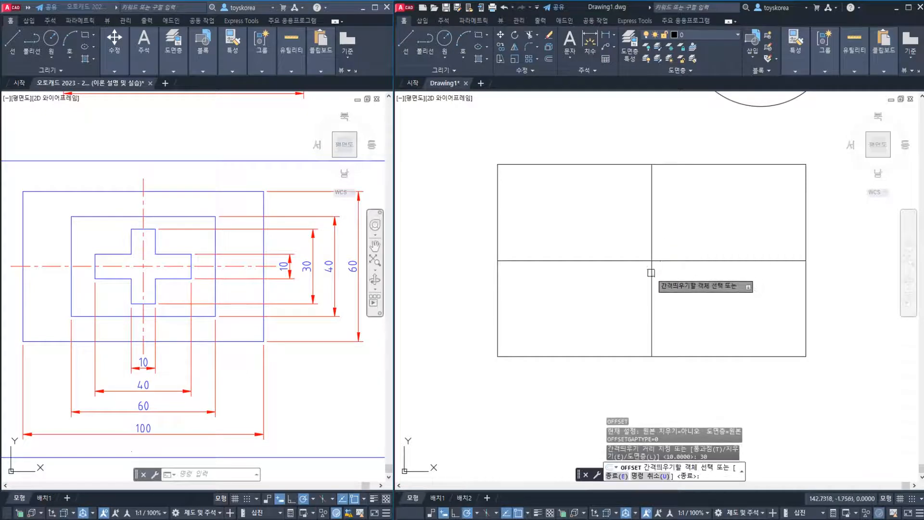
pyautogui.click(652, 268)
pyautogui.click(619, 276)
pyautogui.click(652, 276)
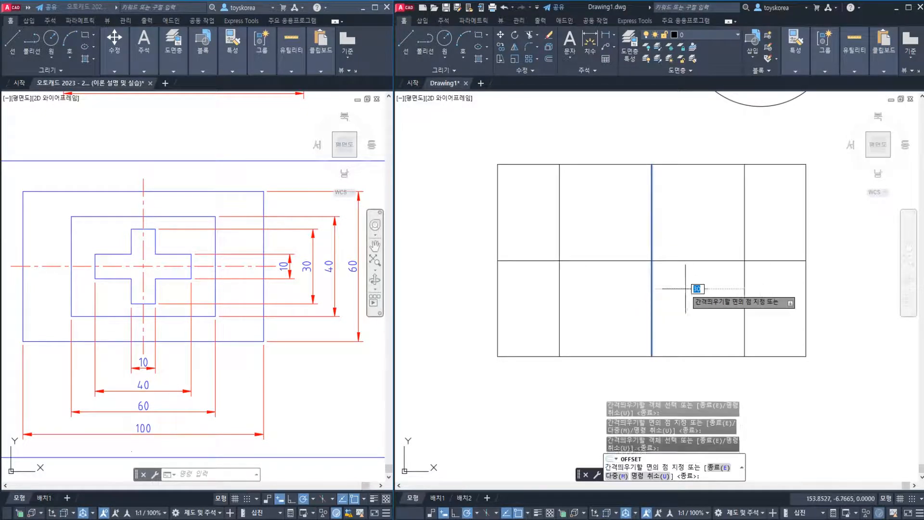
pyautogui.click(691, 289)
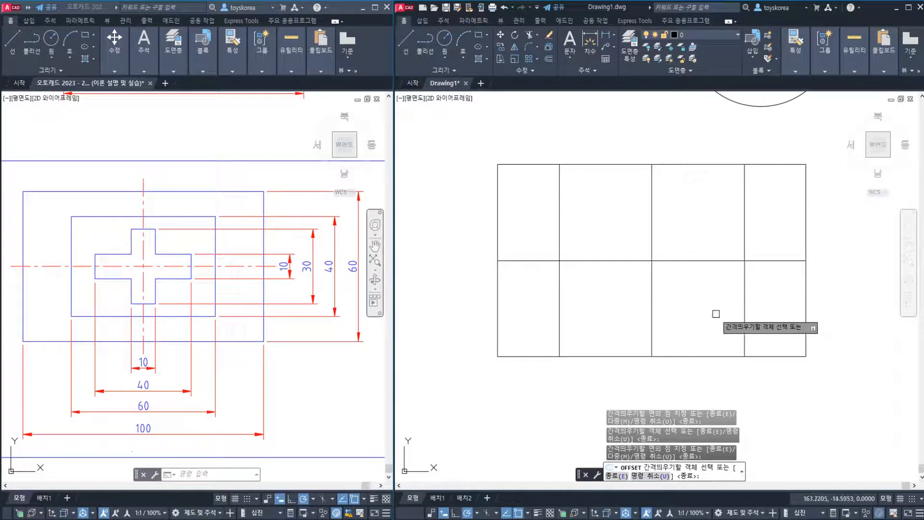
pyautogui.press('Return')
pyautogui.press('Return')
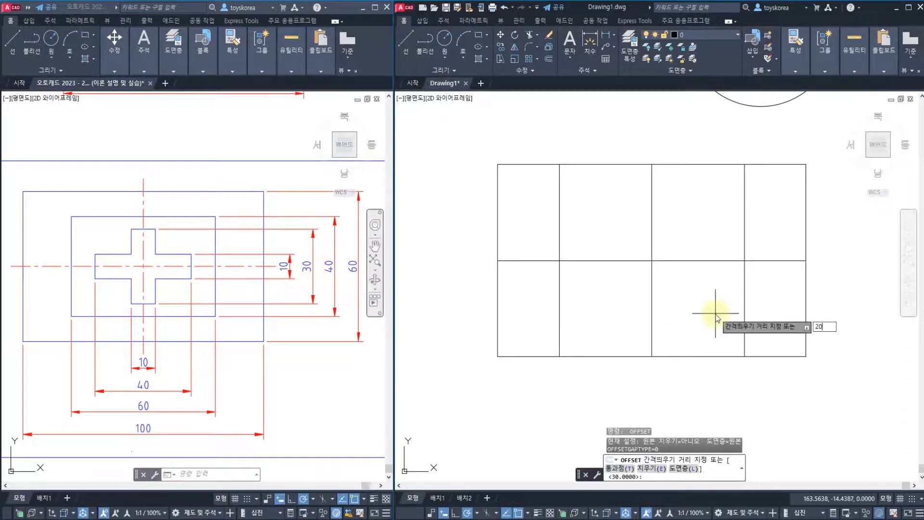
# Offset the horizontal centre line by 20 both above and below it and end the Offset command
pyautogui.press('Return')
pyautogui.click(691, 261)
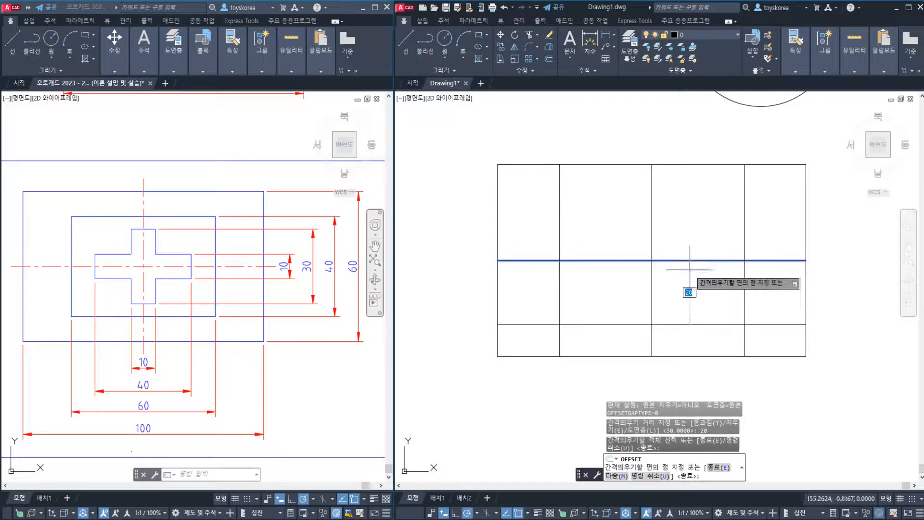
pyautogui.click(692, 220)
pyautogui.click(688, 259)
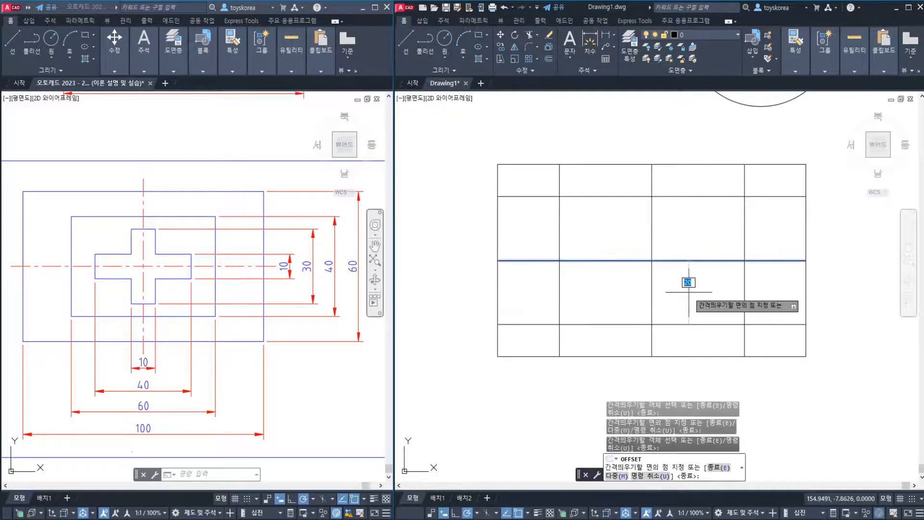
pyautogui.press('Escape')
pyautogui.press('Escape')
pyautogui.press('Escape')
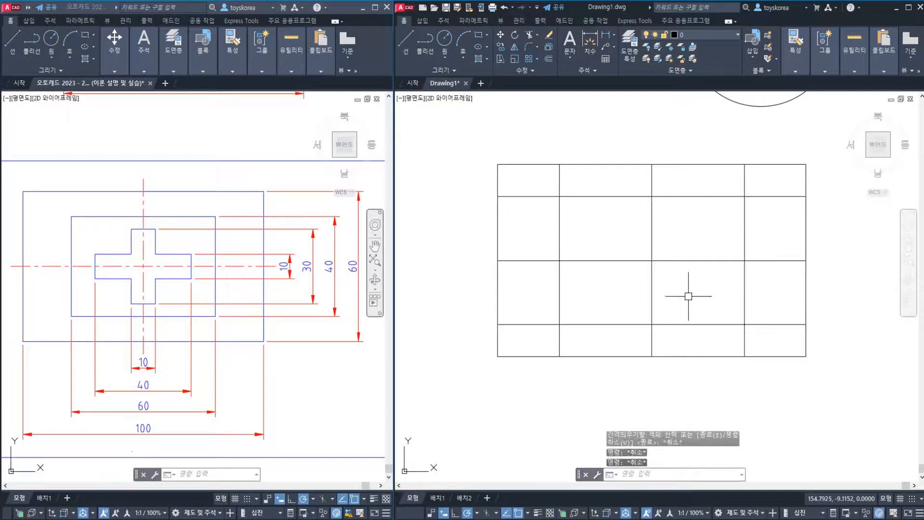
# Compare the four offset lines with the inner rectangle on the practice sheet, checking its 60 and 40 dimensions
pyautogui.click(750, 331)
pyautogui.click(722, 314)
pyautogui.click(573, 213)
pyautogui.click(549, 203)
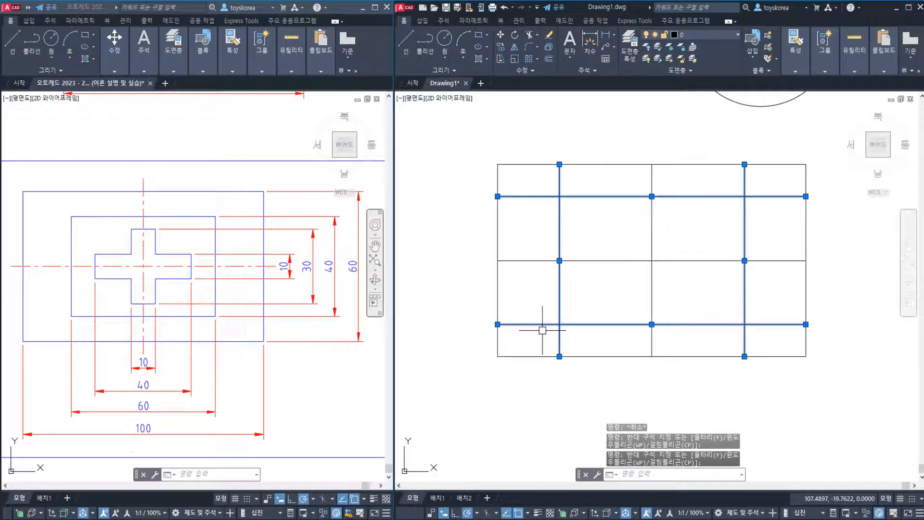
pyautogui.press('Escape')
pyautogui.press('Escape')
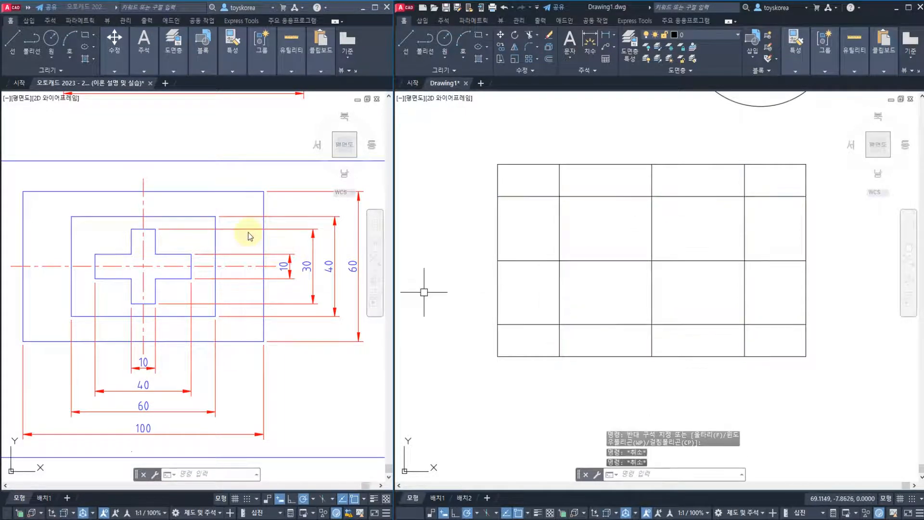
pyautogui.click(179, 217)
pyautogui.click(215, 244)
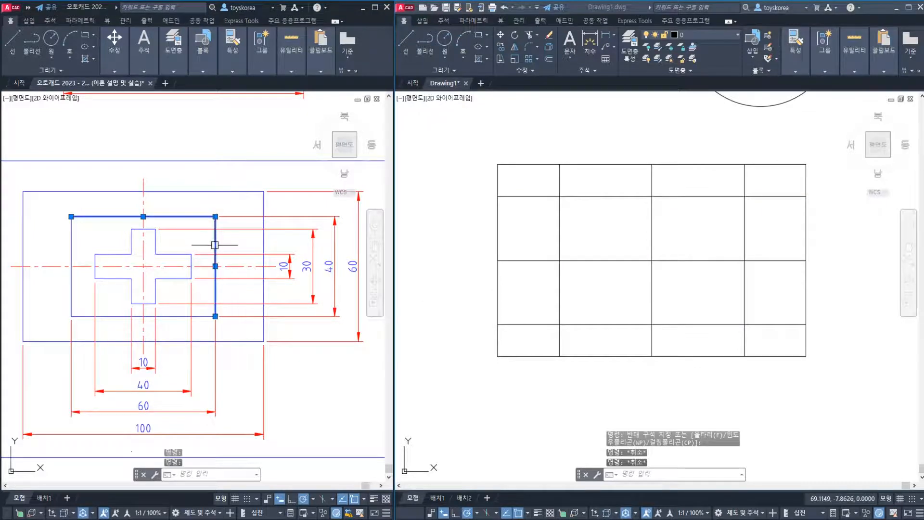
pyautogui.click(206, 316)
pyautogui.click(71, 292)
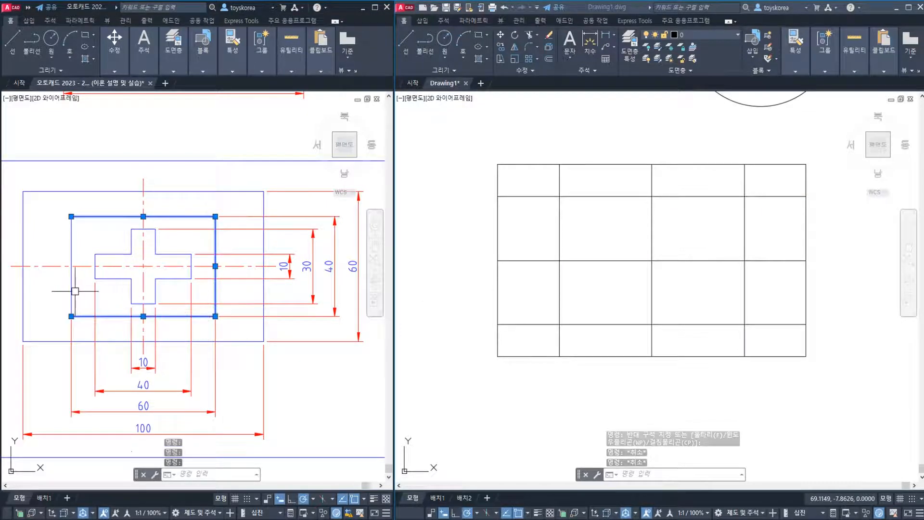
pyautogui.press('Escape')
pyautogui.click(147, 410)
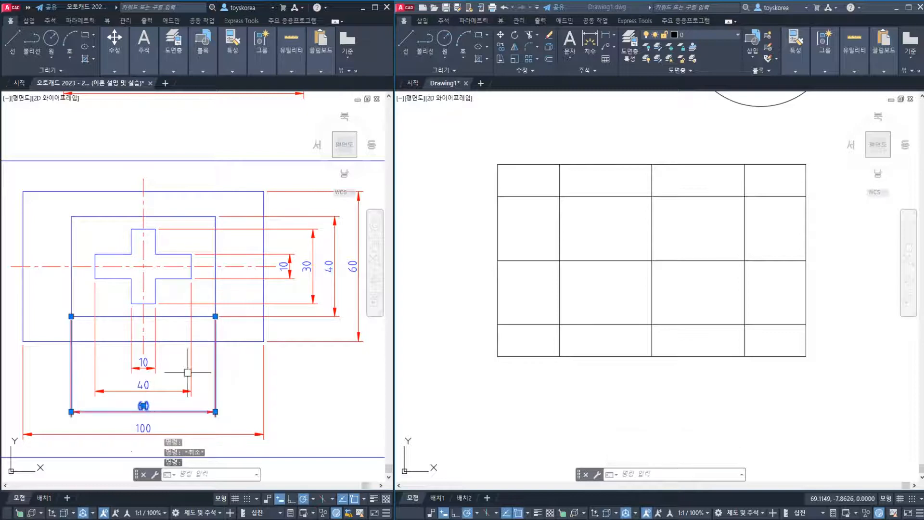
pyautogui.press('Escape')
pyautogui.click(327, 265)
pyautogui.press('Escape')
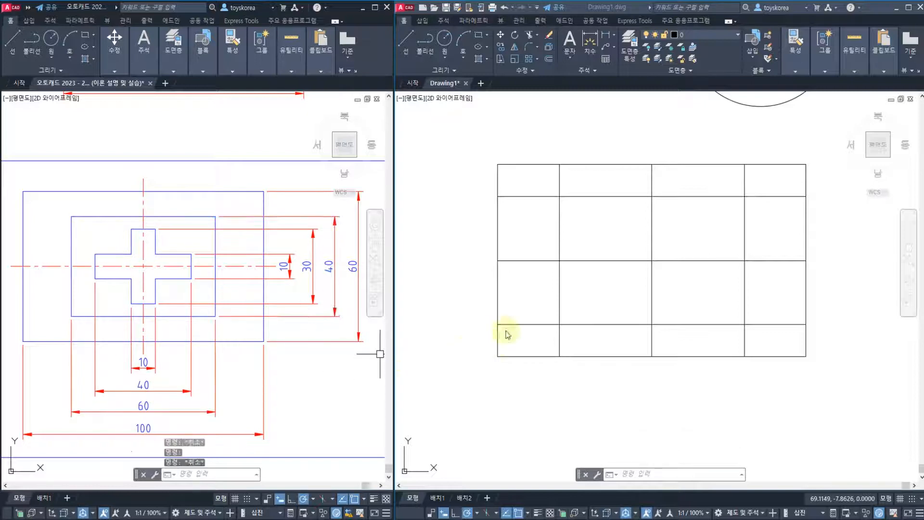
# Trim the overhanging ends of the four offset lines outside the inner rectangle, using those same lines as the cutting edges
pyautogui.click(614, 254)
pyautogui.write('t')
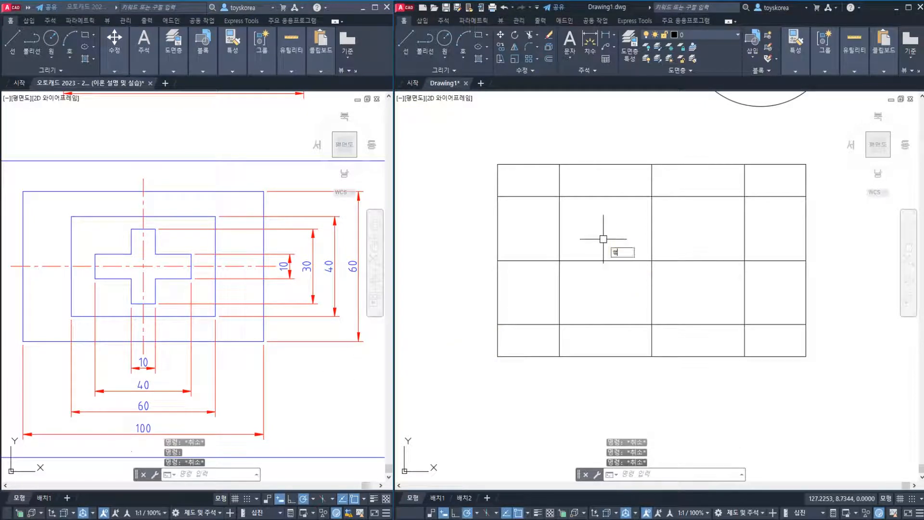
pyautogui.write('r')
pyautogui.press('Return')
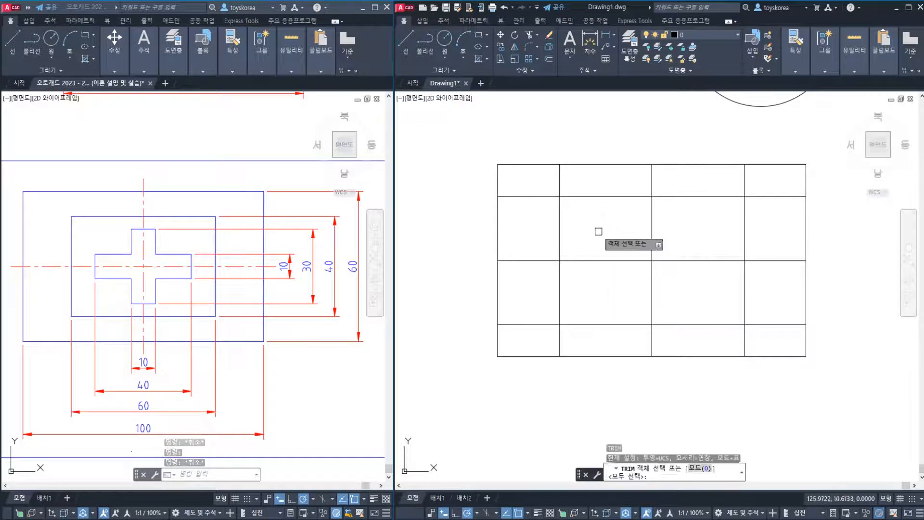
pyautogui.click(588, 196)
pyautogui.click(560, 241)
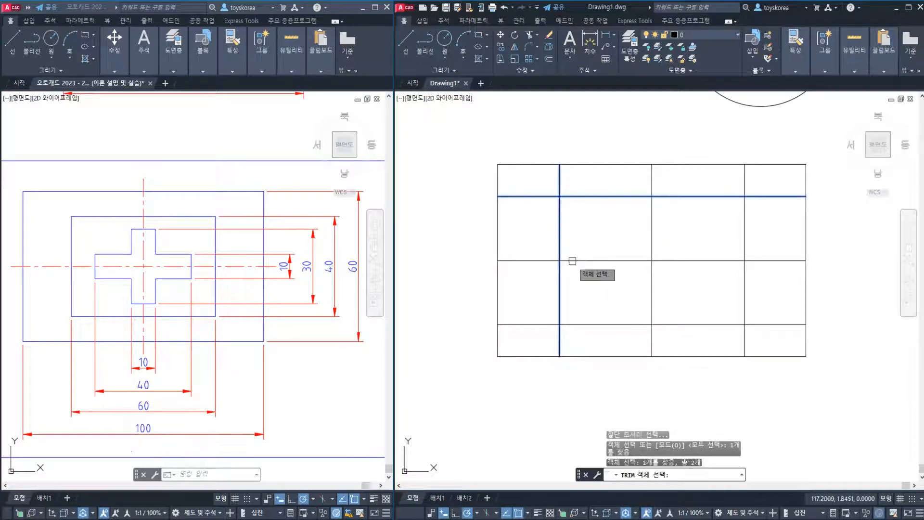
pyautogui.click(604, 324)
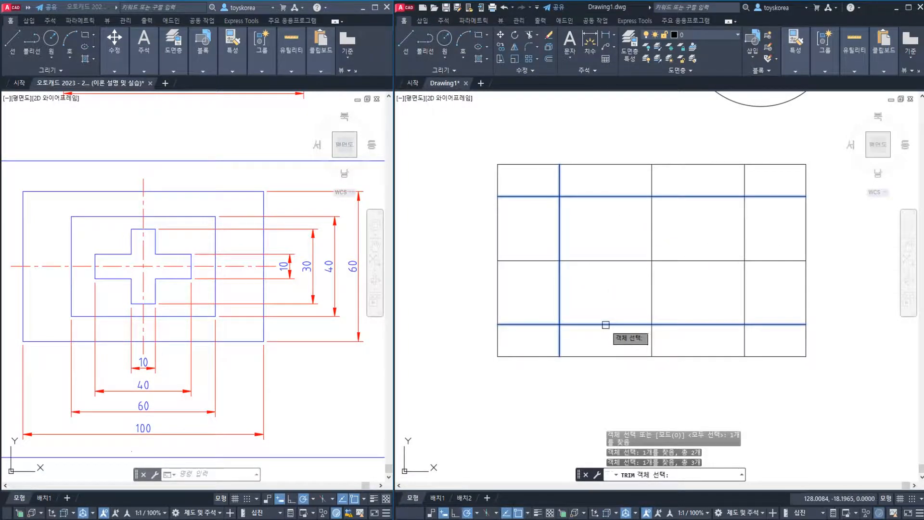
pyautogui.click(744, 294)
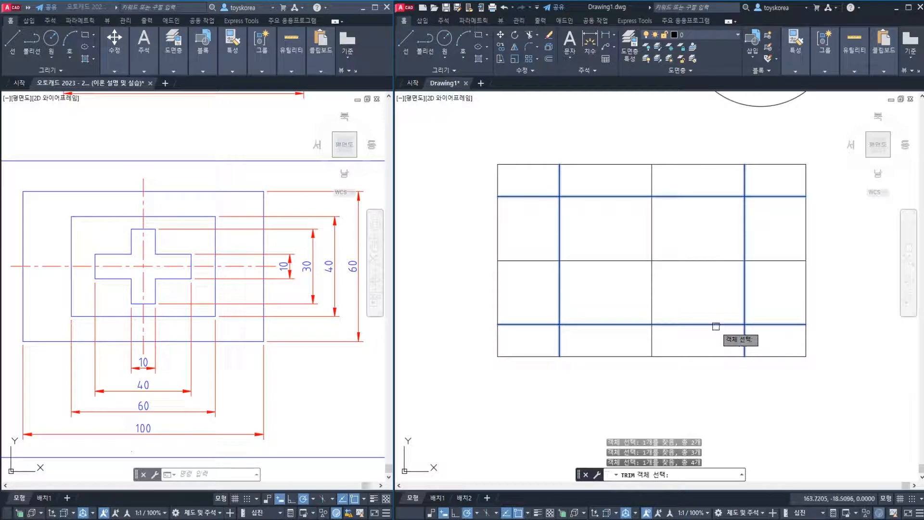
pyautogui.press('Return')
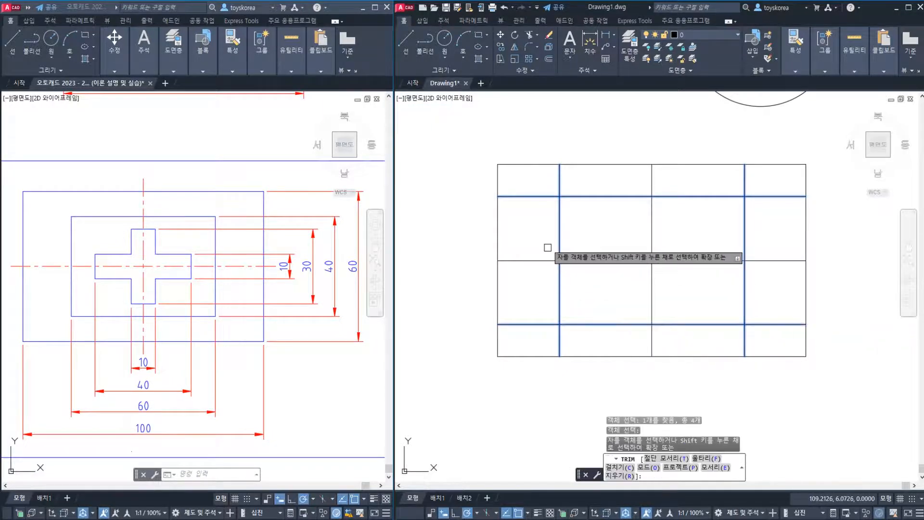
pyautogui.click(561, 181)
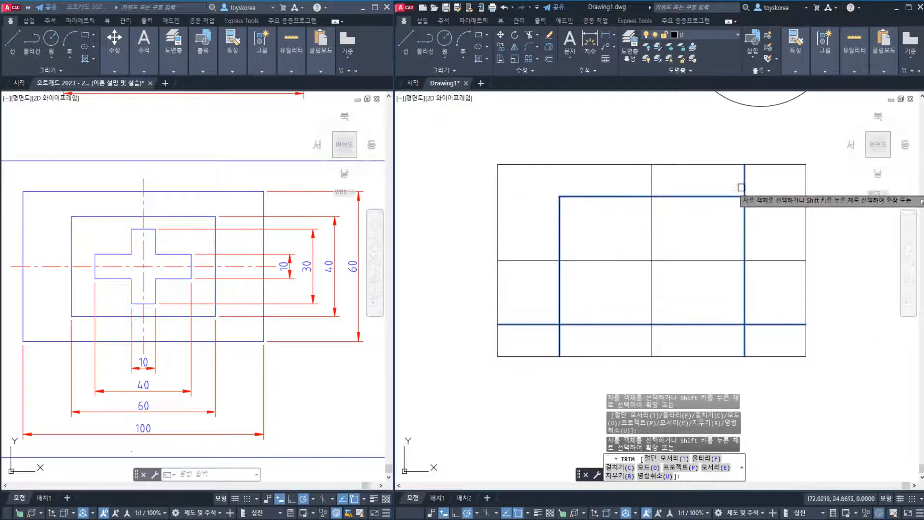
pyautogui.click(744, 186)
pyautogui.click(762, 197)
pyautogui.click(770, 324)
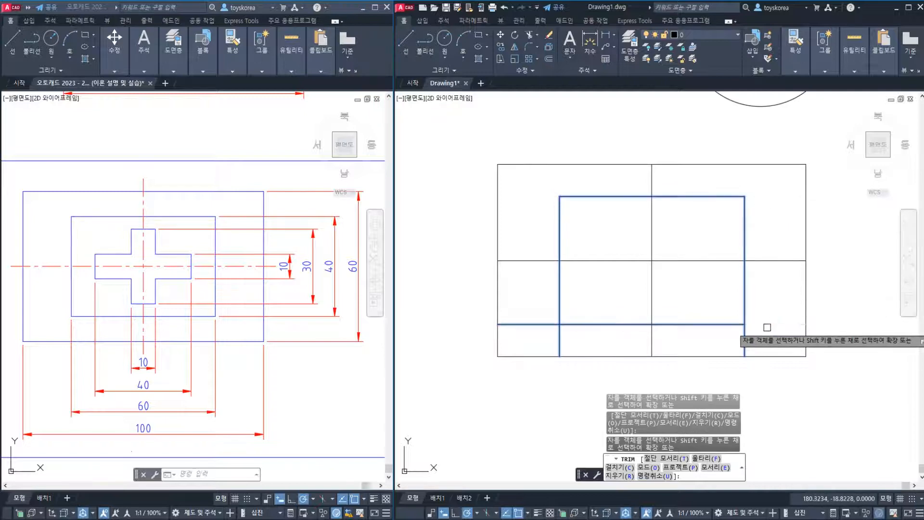
pyautogui.click(745, 340)
pyautogui.click(558, 336)
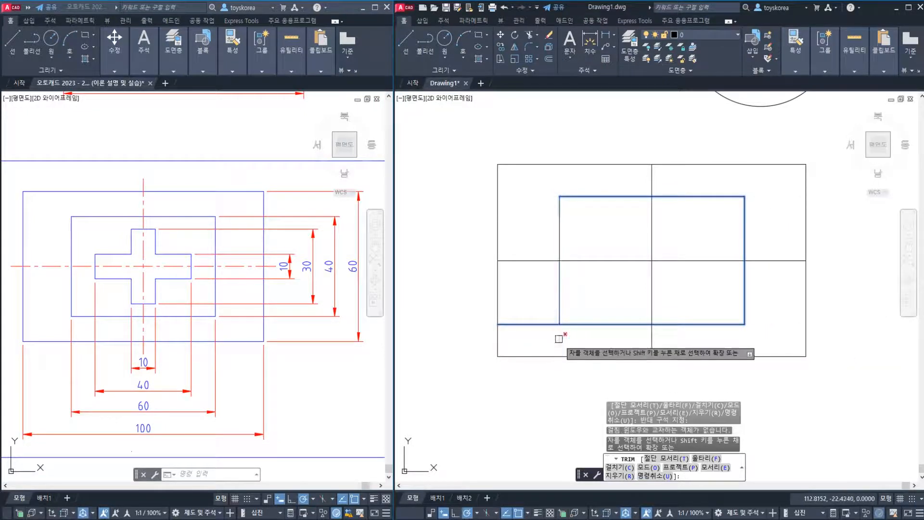
pyautogui.click(547, 324)
pyautogui.press('Escape')
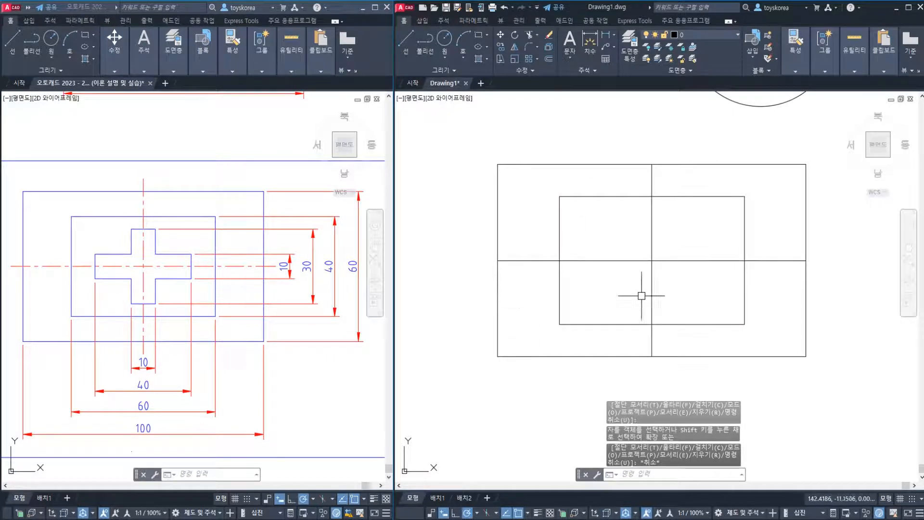
pyautogui.moveTo(675, 267); pyautogui.dragTo(654, 269, button='middle')
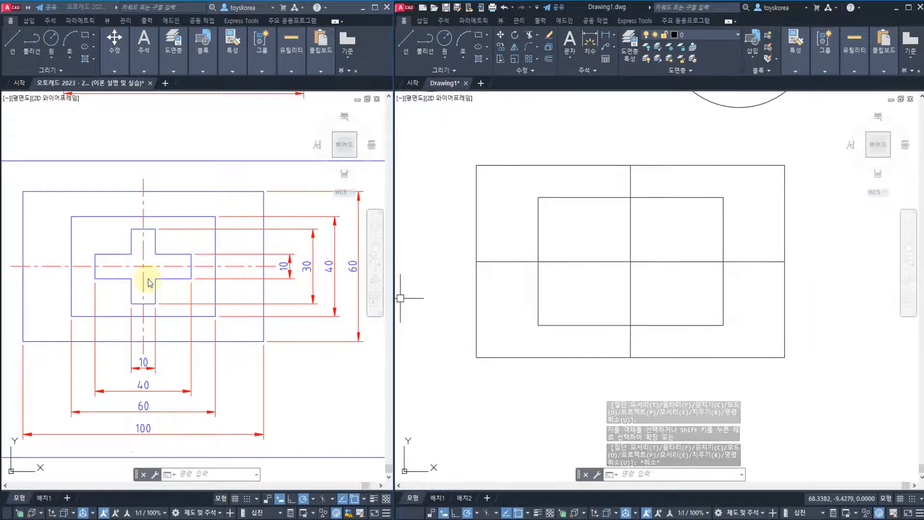
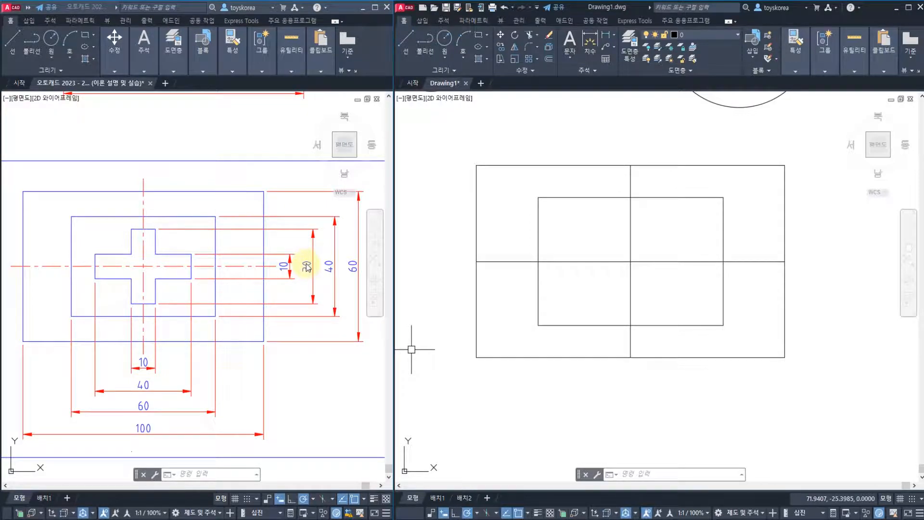
# Offset the vertical centre line by 5 to both sides and end the Offset command
pyautogui.press('Escape')
pyautogui.press('Escape')
pyautogui.press('Escape')
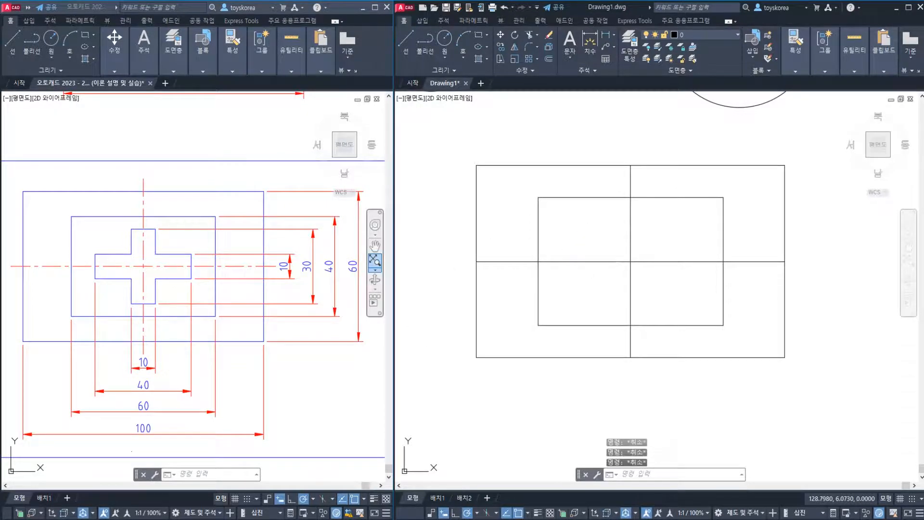
pyautogui.write('o')
pyautogui.press('Return')
pyautogui.write('5')
pyautogui.press('Return')
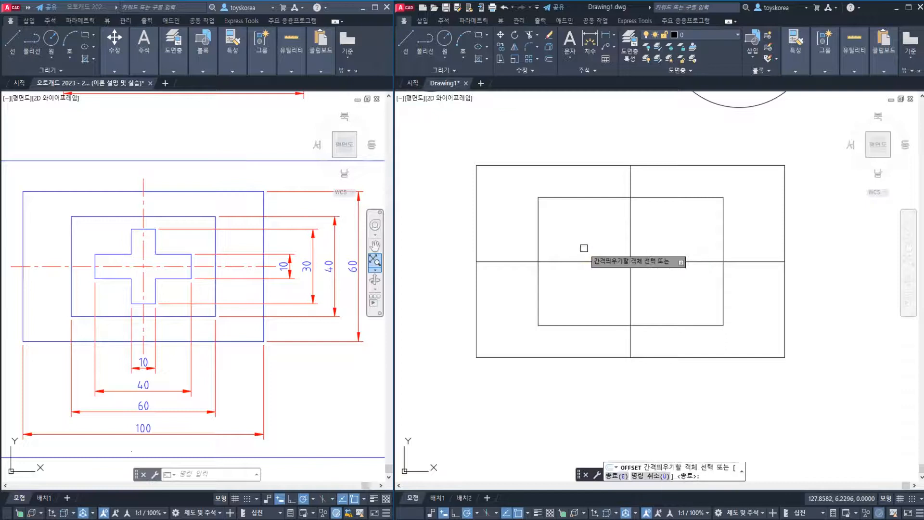
pyautogui.click(629, 302)
pyautogui.click(589, 302)
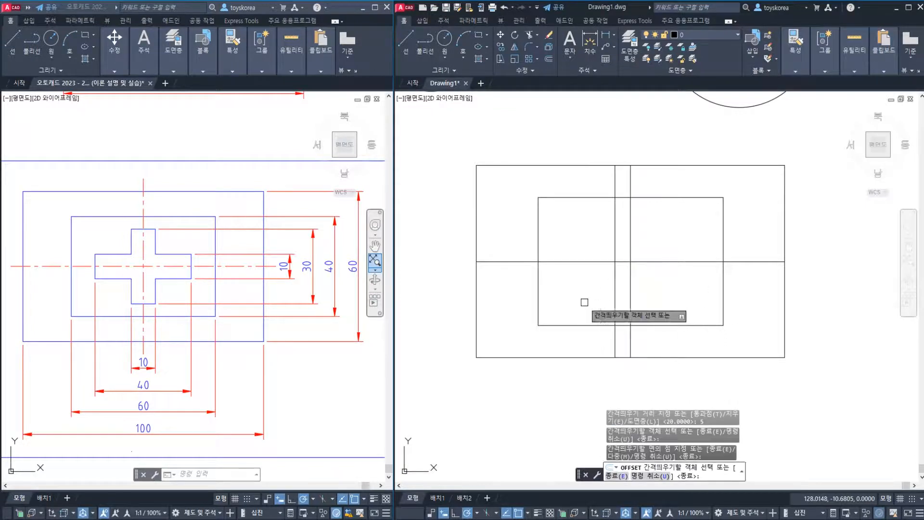
pyautogui.click(630, 303)
pyautogui.click(656, 302)
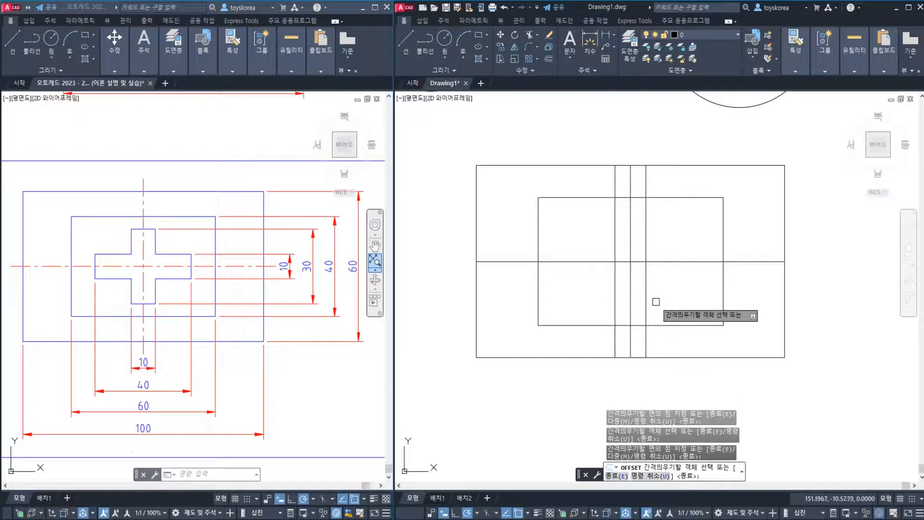
pyautogui.press('Return')
pyautogui.press('Return')
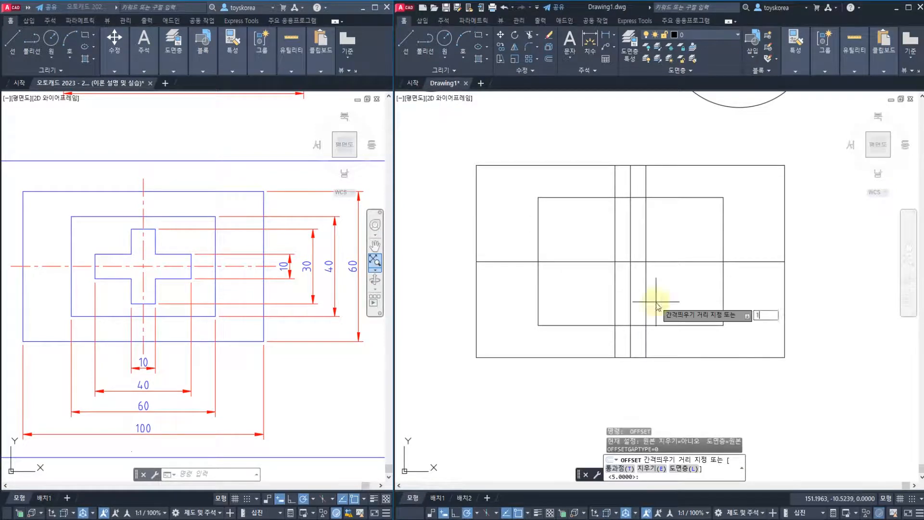
# Offset the horizontal centre line by 15 both above and below it and end the Offset command
pyautogui.press('Return')
pyautogui.click(646, 261)
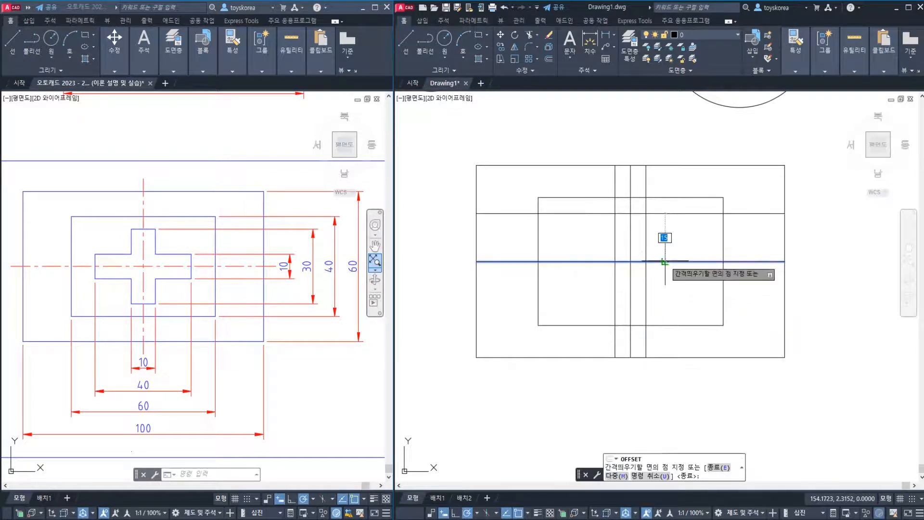
pyautogui.click(663, 241)
pyautogui.click(656, 261)
pyautogui.click(657, 286)
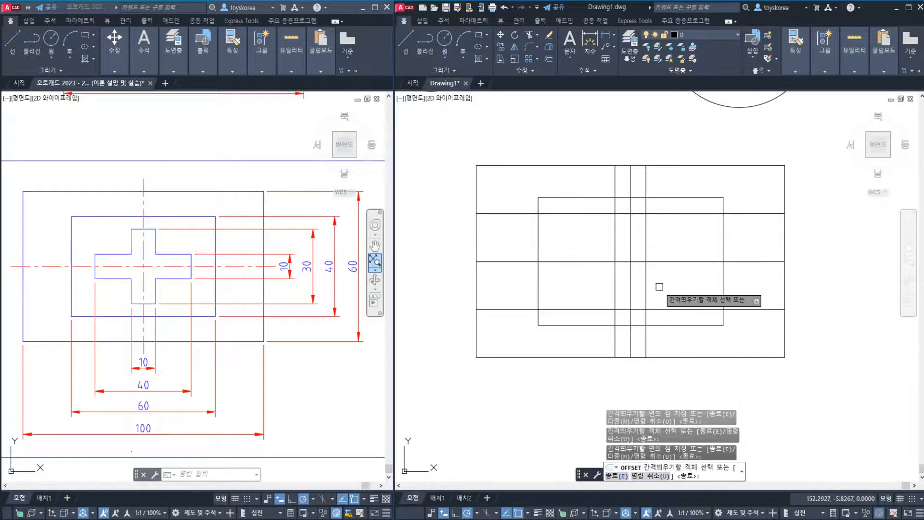
pyautogui.press('Escape')
pyautogui.press('Escape')
pyautogui.press('Escape')
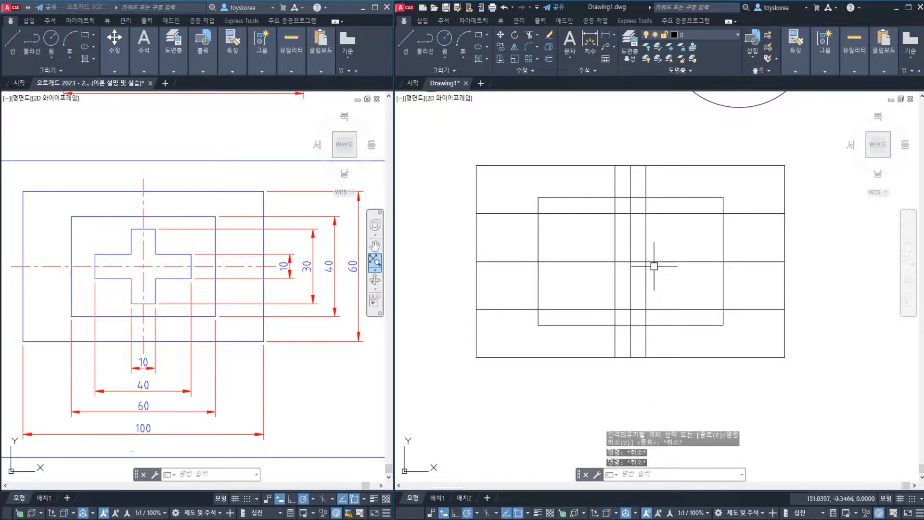
# Trim the four new offset lines to a narrow upright rectangle, using those same lines as the cutting edges
pyautogui.write('tr')
pyautogui.press('Return')
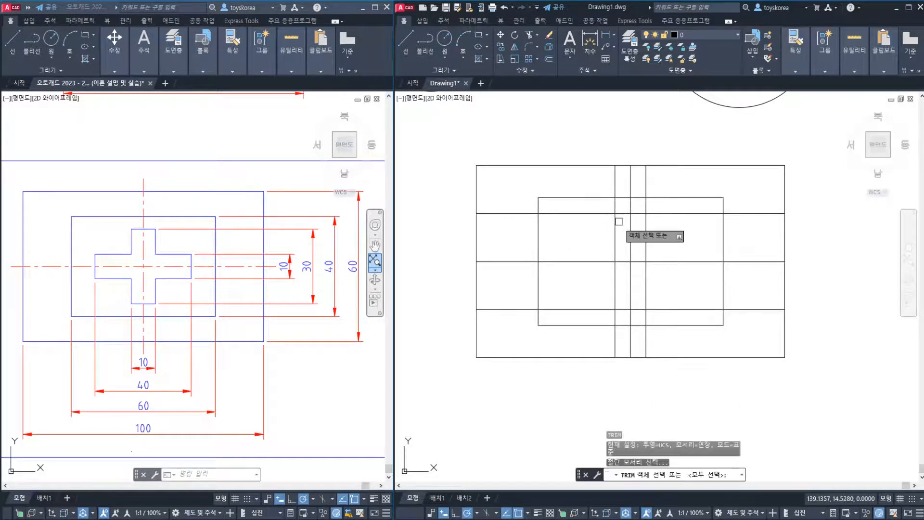
pyautogui.click(615, 221)
pyautogui.click(638, 215)
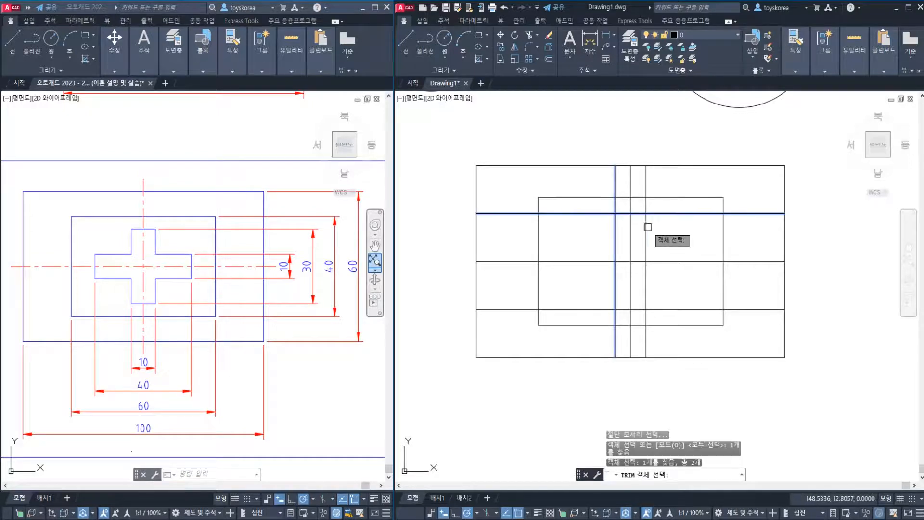
pyautogui.click(646, 229)
pyautogui.click(661, 308)
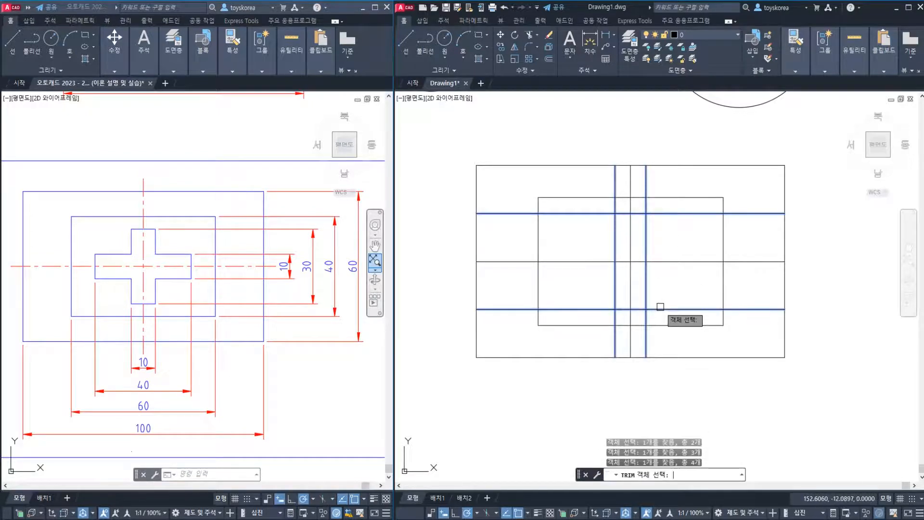
pyautogui.press('Return')
pyautogui.click(658, 307)
pyautogui.click(645, 316)
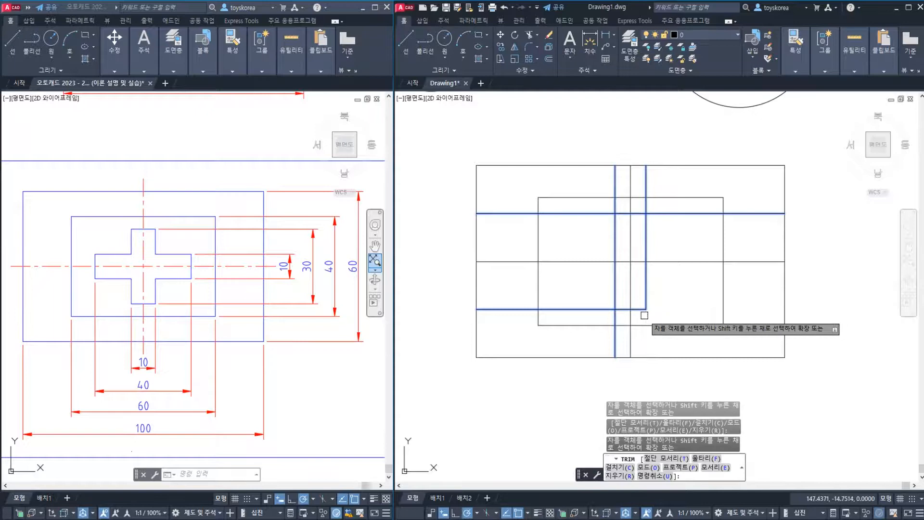
pyautogui.click(617, 319)
pyautogui.click(597, 309)
pyautogui.click(602, 214)
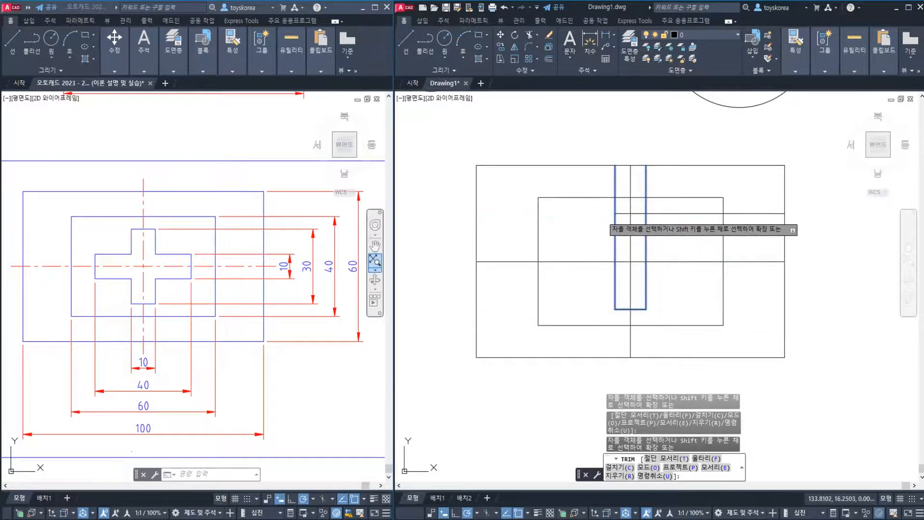
pyautogui.click(614, 198)
pyautogui.click(645, 185)
pyautogui.click(659, 213)
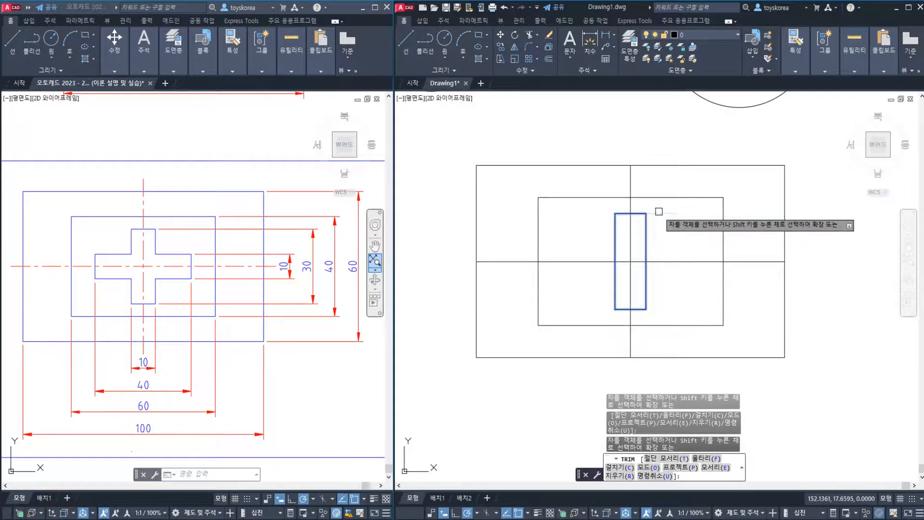
pyautogui.press('Escape')
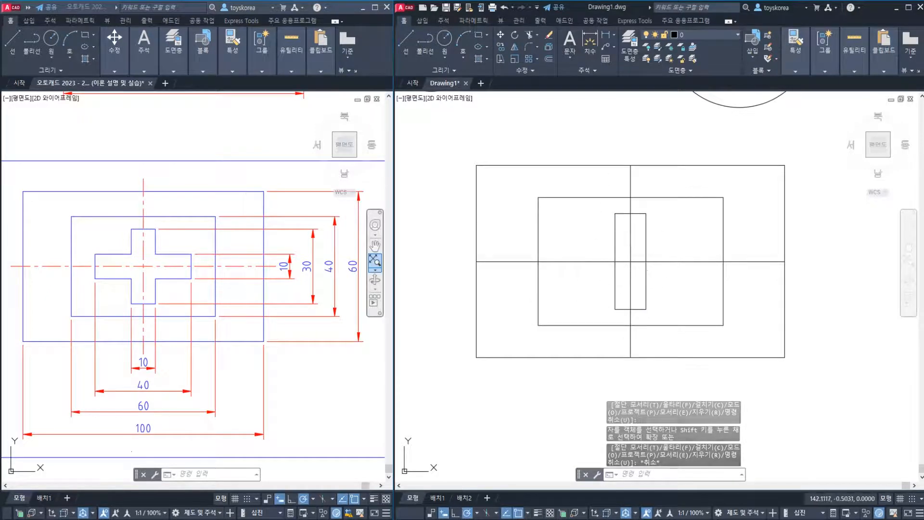
# Undo the last trim and switch the Trim command to Quick mode
pyautogui.hotkey('ctrl', 'z')
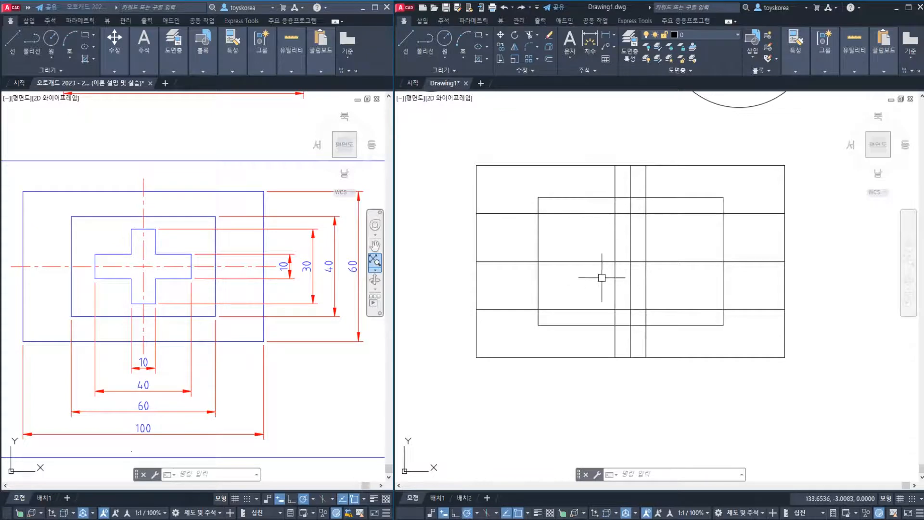
pyautogui.press('Return')
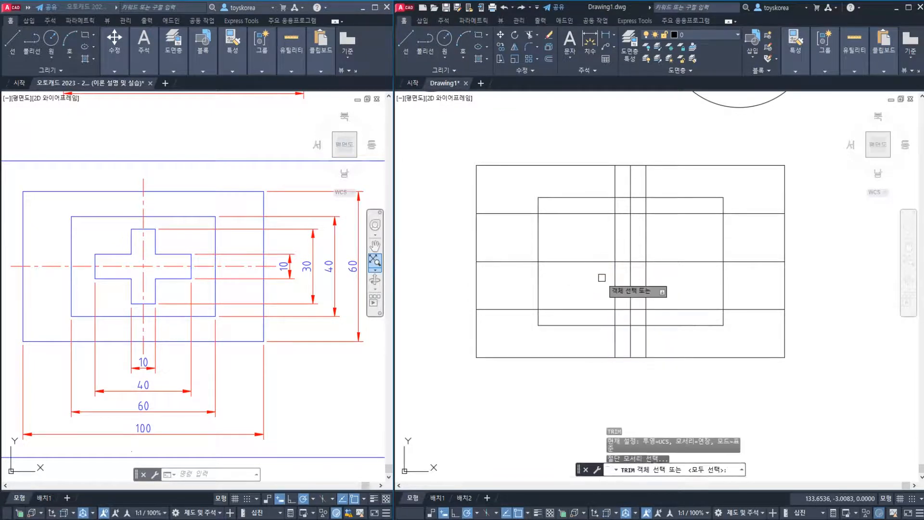
pyautogui.click(694, 468)
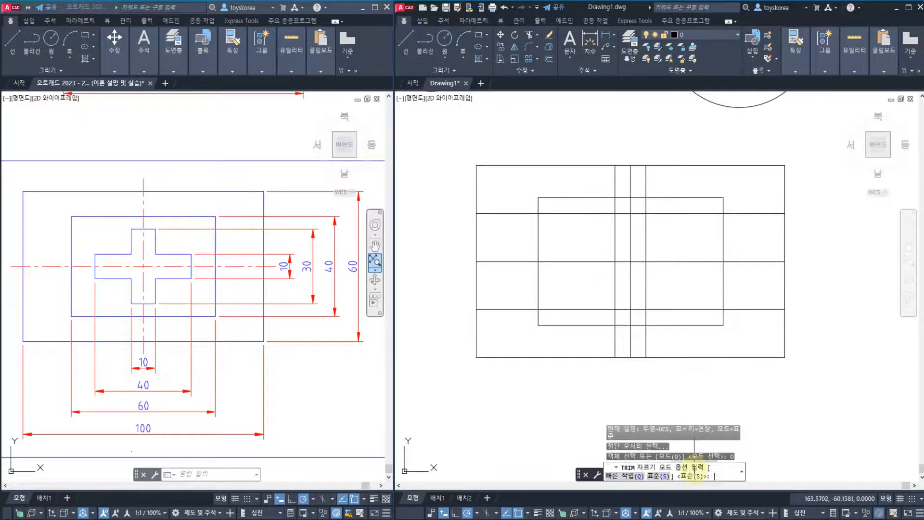
pyautogui.click(628, 476)
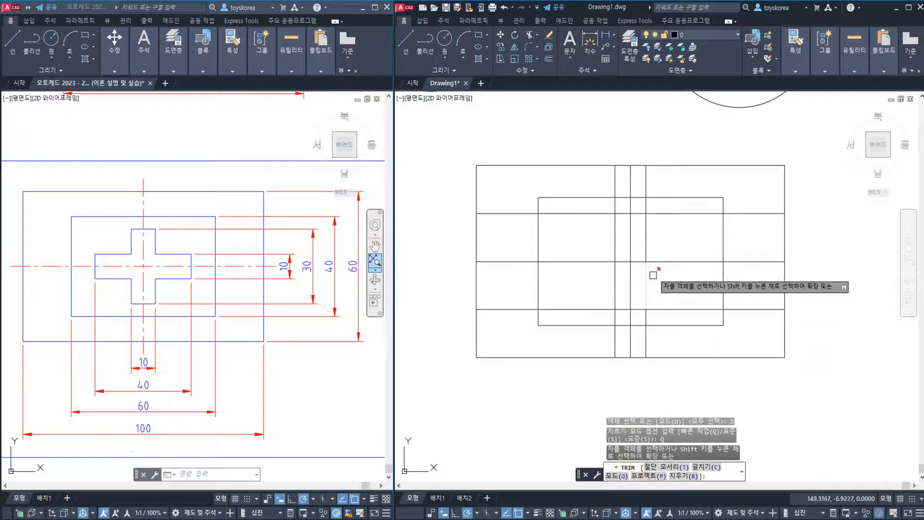
# Trim the offset line segments inside the inner rectangle down to the 10 by 30 upright bar
pyautogui.click(670, 212)
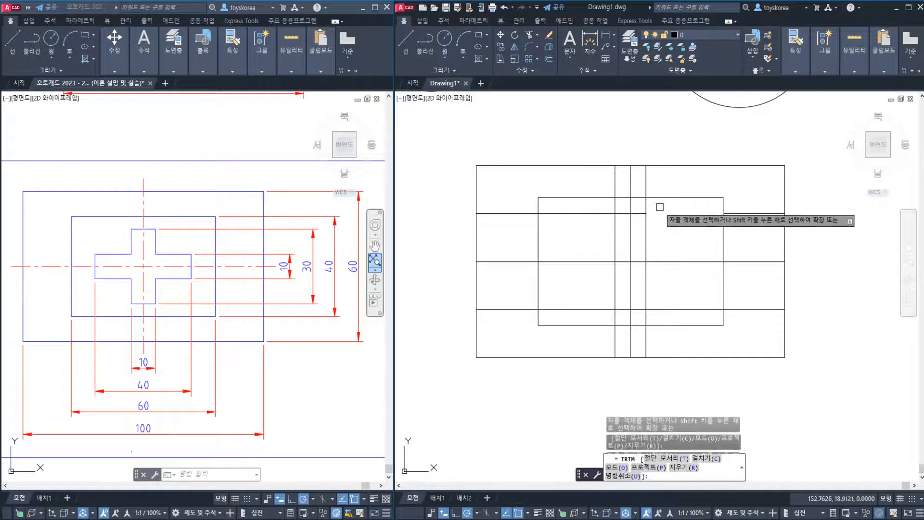
pyautogui.click(598, 213)
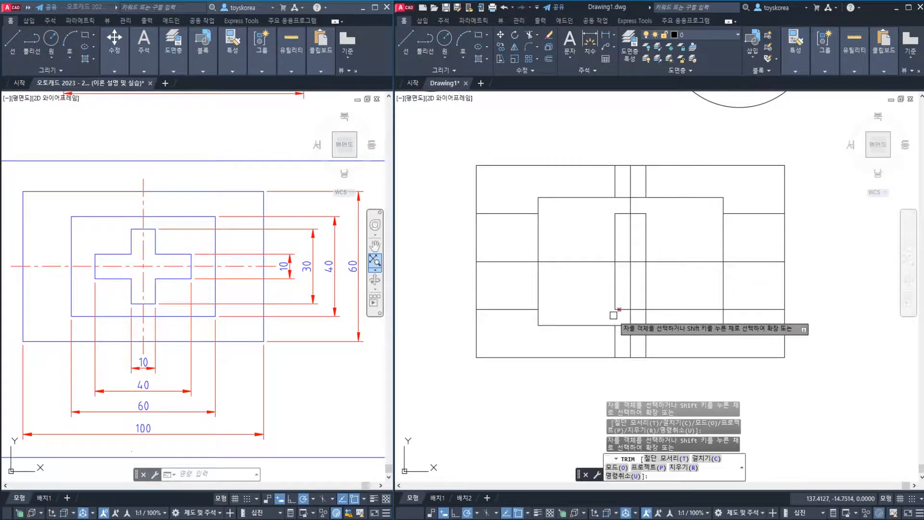
pyautogui.click(661, 309)
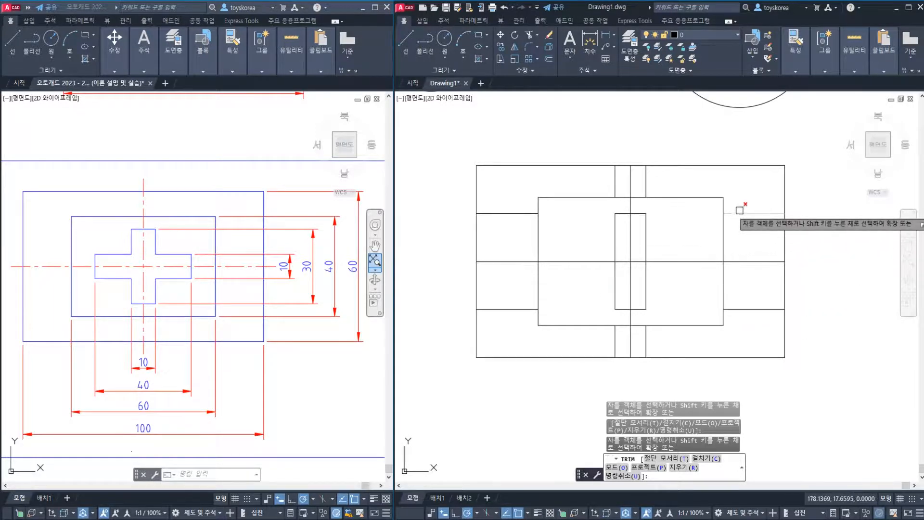
# Trim the leftover offset line segments between the inner and outer rectangles and end the Trim command
pyautogui.click(647, 183)
pyautogui.click(616, 188)
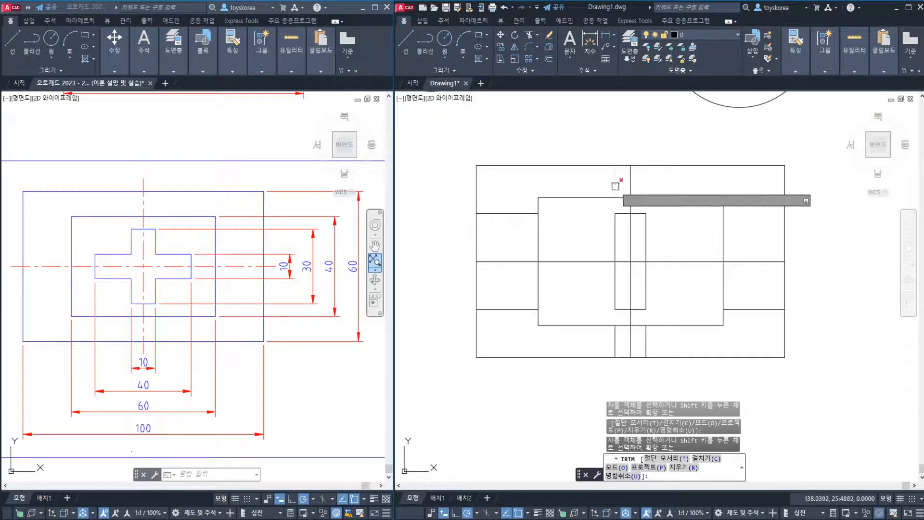
pyautogui.click(519, 214)
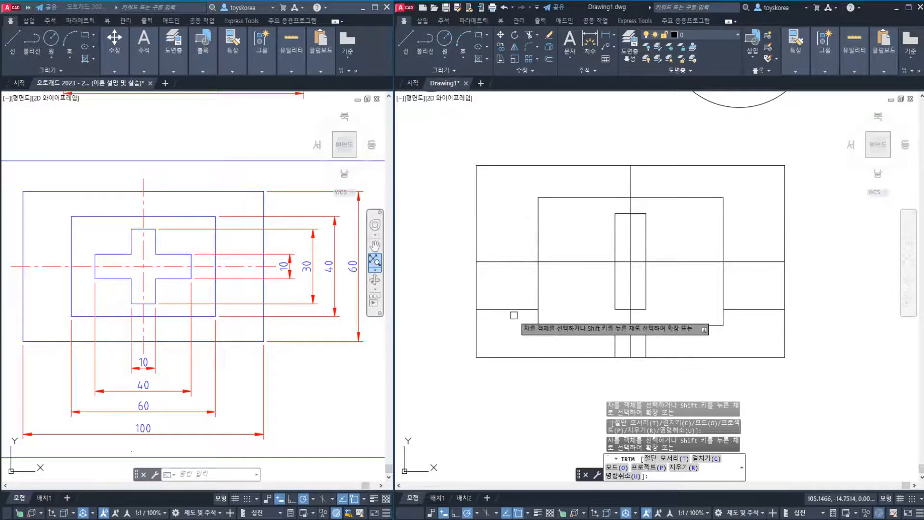
pyautogui.click(616, 343)
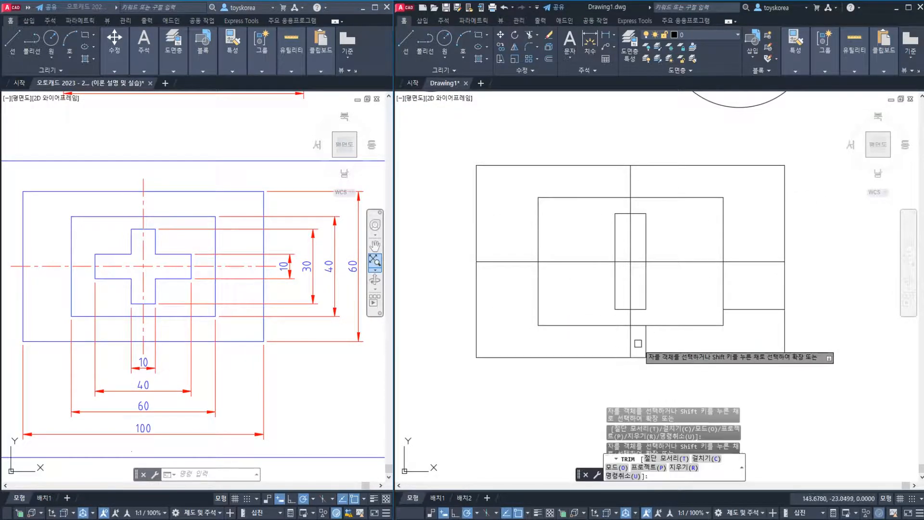
pyautogui.click(646, 342)
pyautogui.click(728, 309)
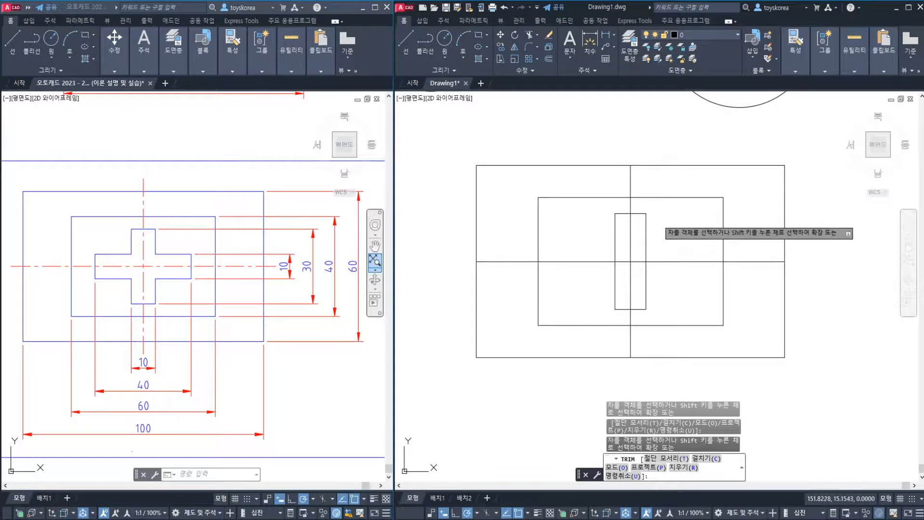
pyautogui.press('Escape')
# Draw three separate practice lines beside the outer rectangle, the nearest slightly slanted and the other two vertical
pyautogui.moveTo(667, 222); pyautogui.dragTo(598, 243, button='middle')
pyautogui.write('l')
pyautogui.press('Return')
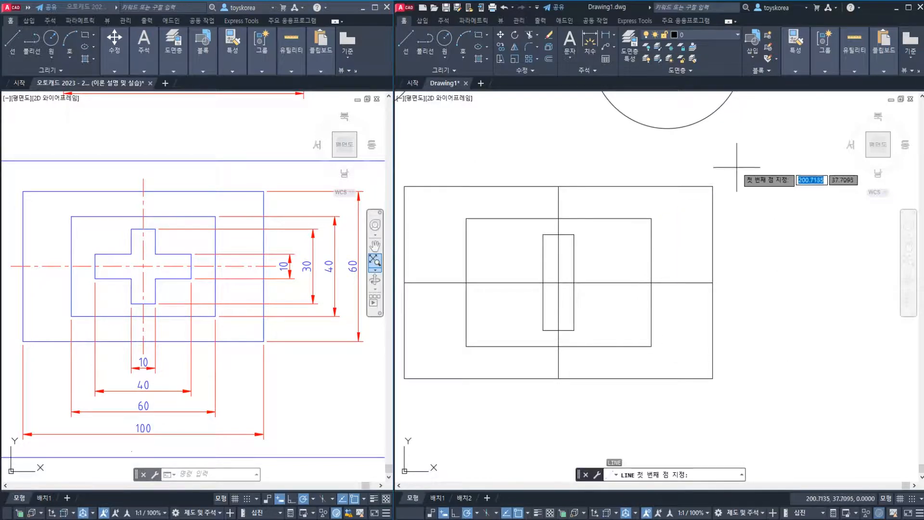
pyautogui.click(737, 168)
pyautogui.click(743, 300)
pyautogui.press('Return')
pyautogui.press('Return')
pyautogui.click(778, 174)
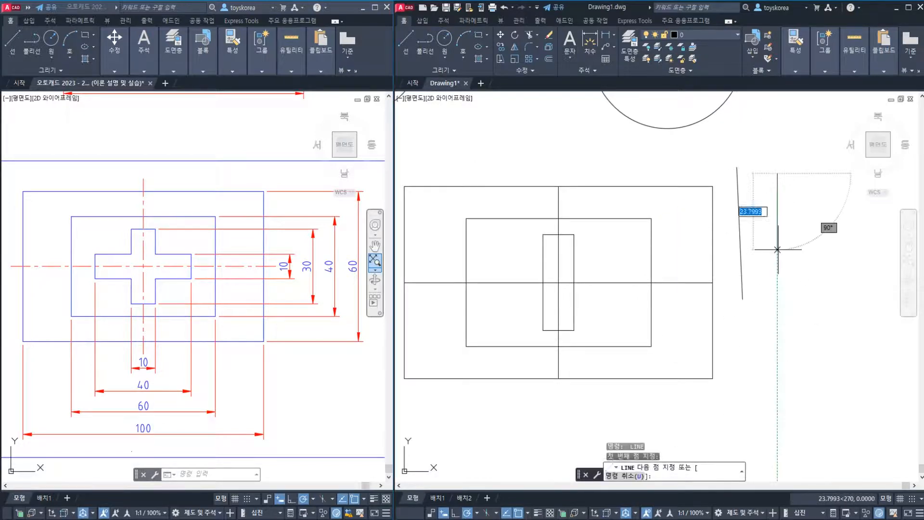
pyautogui.click(777, 282)
pyautogui.press('Return')
pyautogui.press('Return')
pyautogui.click(803, 162)
pyautogui.click(803, 285)
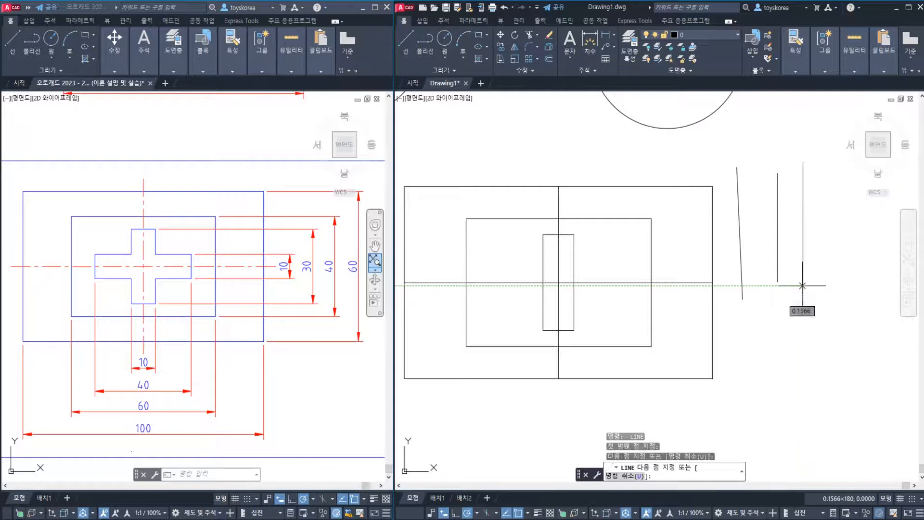
pyautogui.press('Escape')
pyautogui.press('Escape')
# Draw a horizontal line from inside the inner rectangle across both rectangles and past the three practice lines
pyautogui.write('l')
pyautogui.press('Return')
pyautogui.click(505, 234)
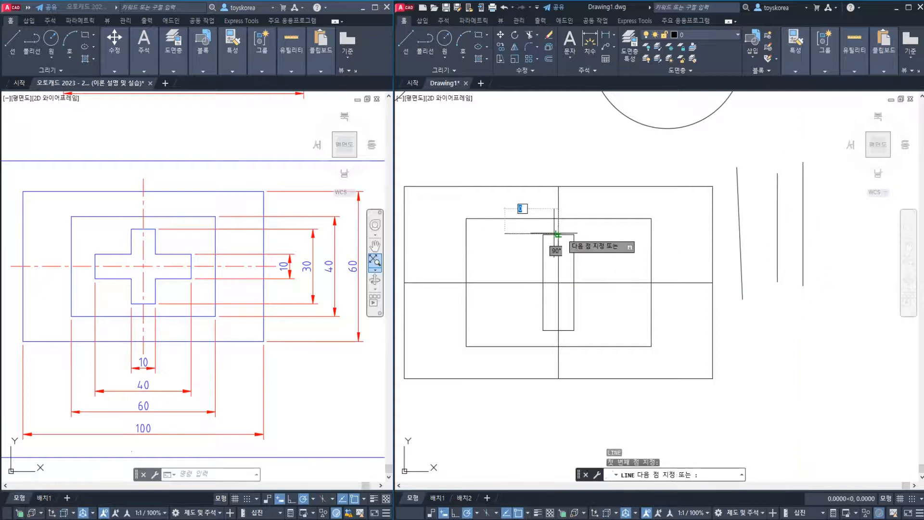
pyautogui.click(801, 235)
pyautogui.press('Escape')
pyautogui.press('Escape')
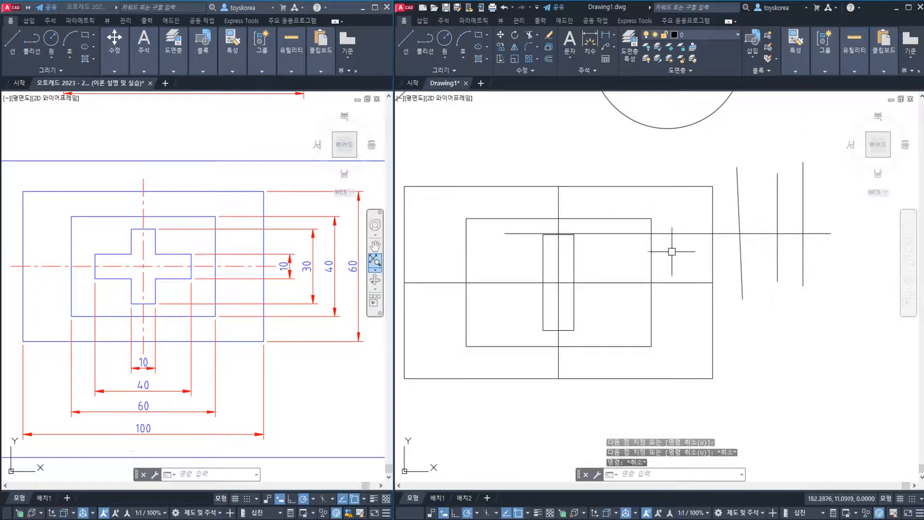
# Trim the horizontal practice line piece by piece in Quick mode, from the inner rectangle's right edge outward past the three practice lines
pyautogui.click(651, 241)
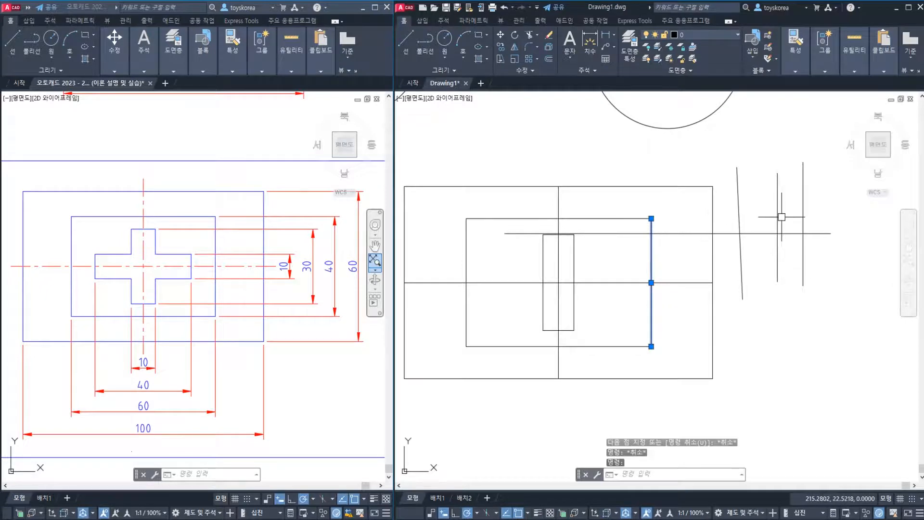
pyautogui.press('Escape')
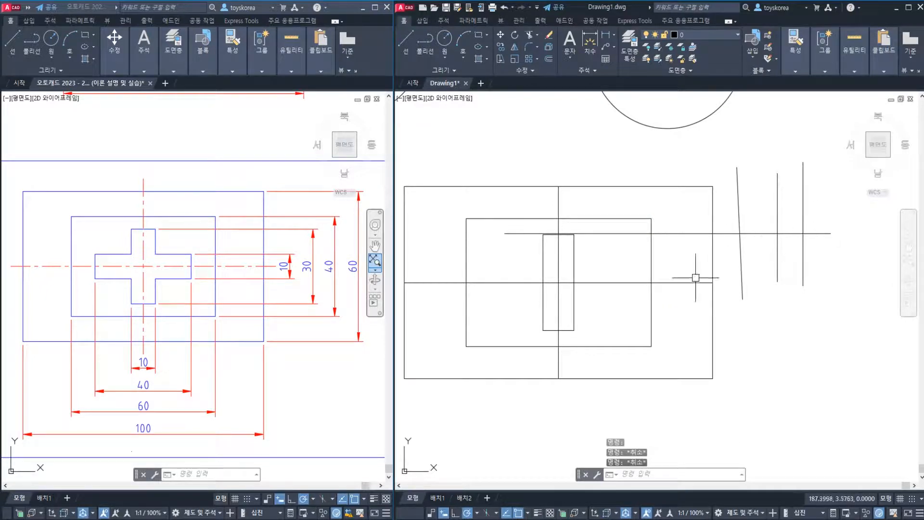
pyautogui.press('Return')
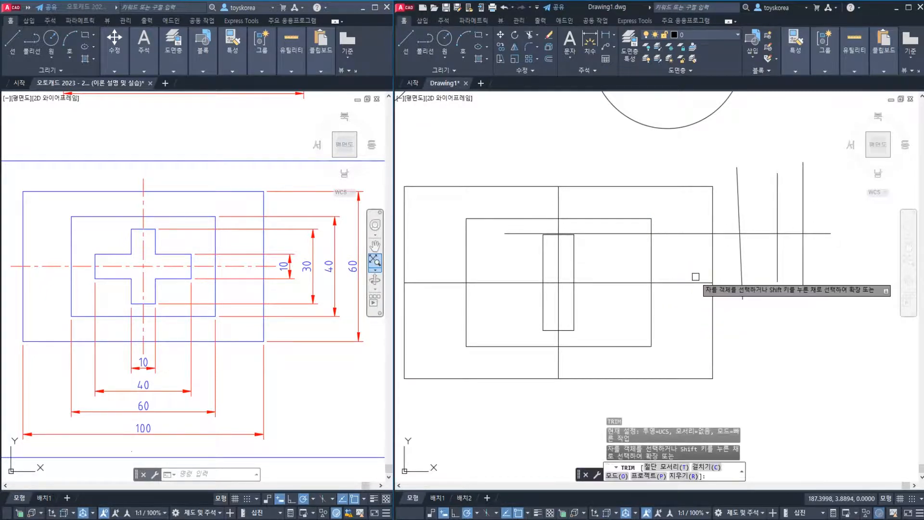
pyautogui.click(685, 233)
pyautogui.click(724, 233)
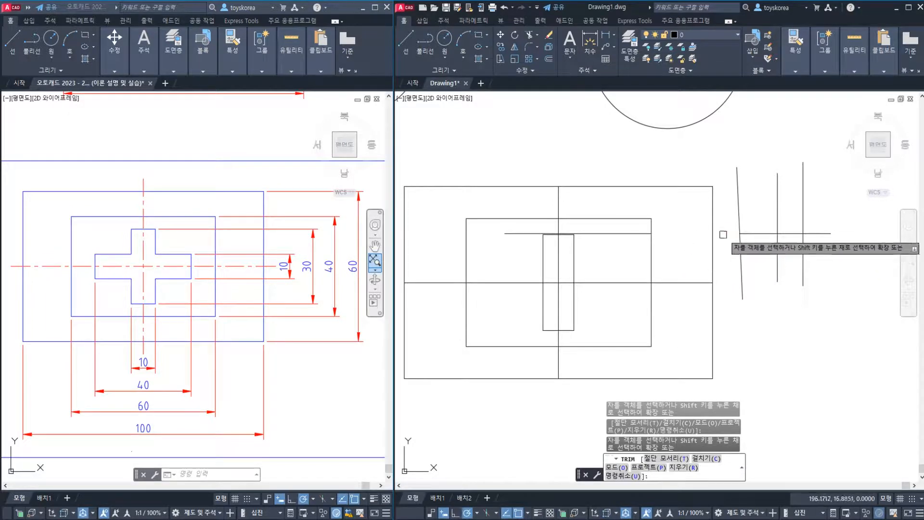
pyautogui.click(760, 233)
pyautogui.click(790, 234)
pyautogui.click(818, 234)
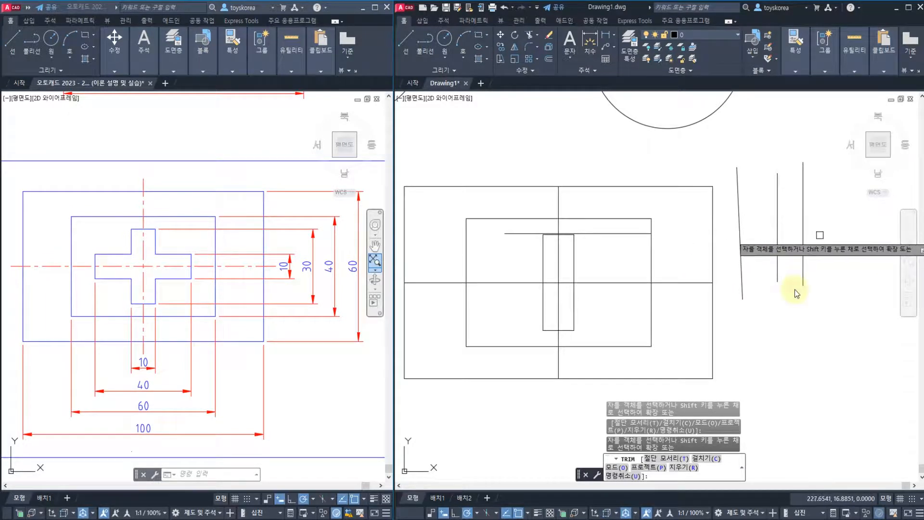
pyautogui.press('Escape')
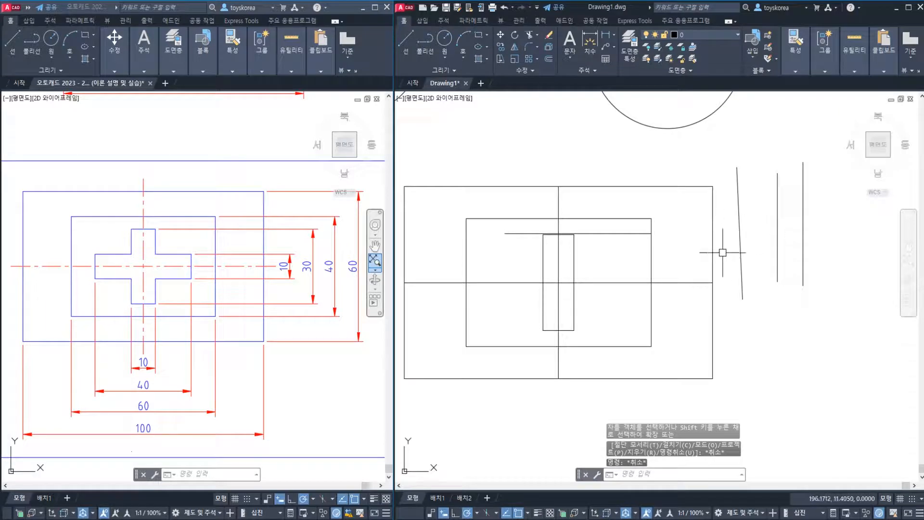
# Undo the Quick-mode trimming of the horizontal practice line and clear the selection
pyautogui.hotkey('ctrl', 'z')
pyautogui.click(649, 248)
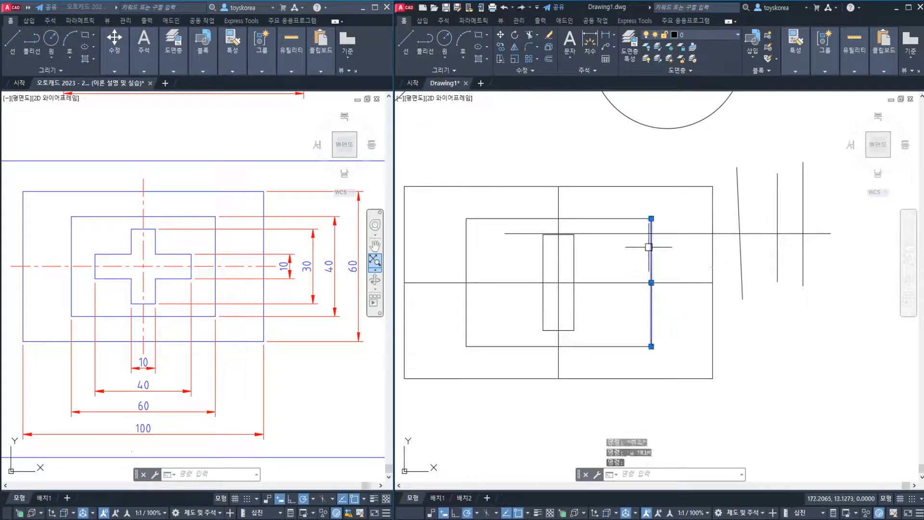
pyautogui.press('Escape')
pyautogui.press('Escape')
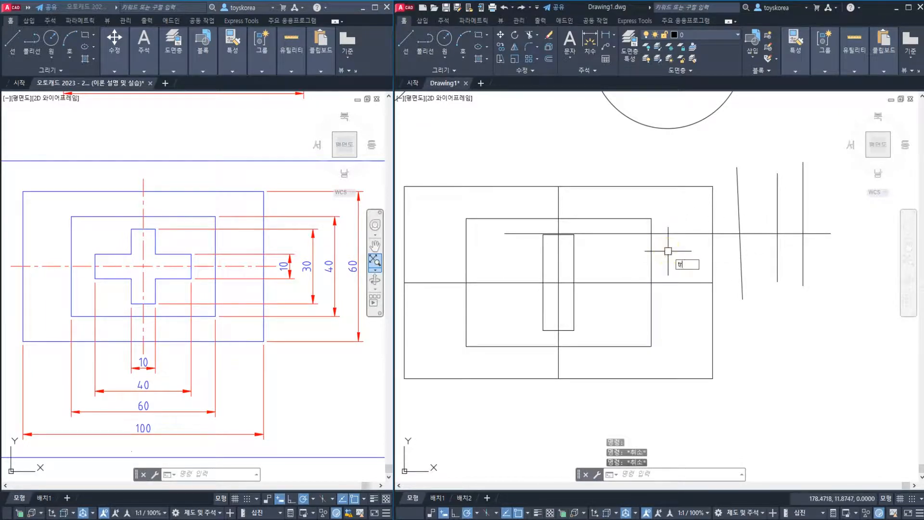
# Switch the Trim command's mode to Standard
pyautogui.press('Return')
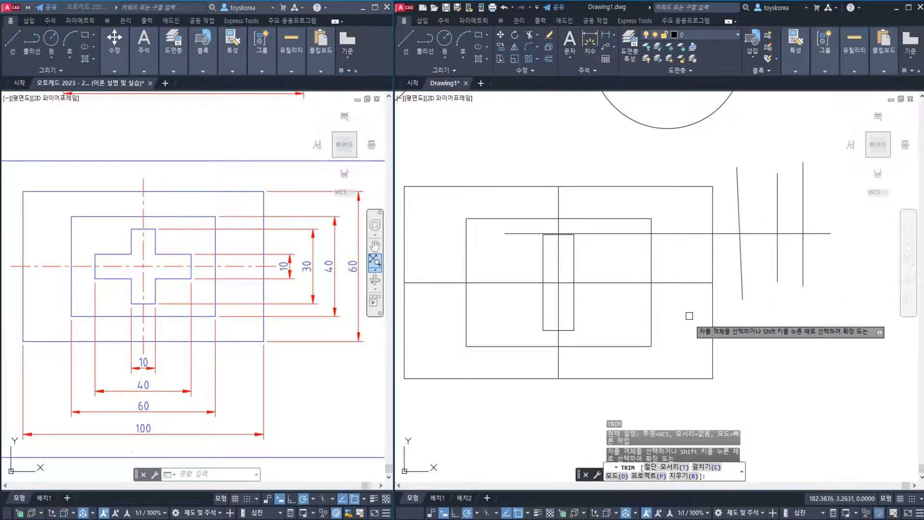
pyautogui.click(620, 479)
pyautogui.click(657, 476)
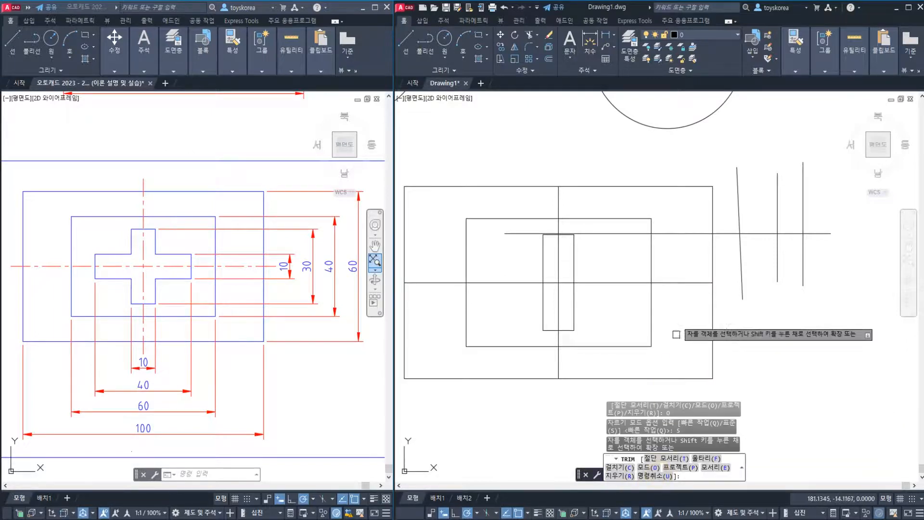
pyautogui.press('Escape')
# Trim the horizontal practice line beyond the inner rectangle, using only the rectangle's right edge as the cutting edge
pyautogui.write('tr')
pyautogui.press('Return')
pyautogui.click(651, 255)
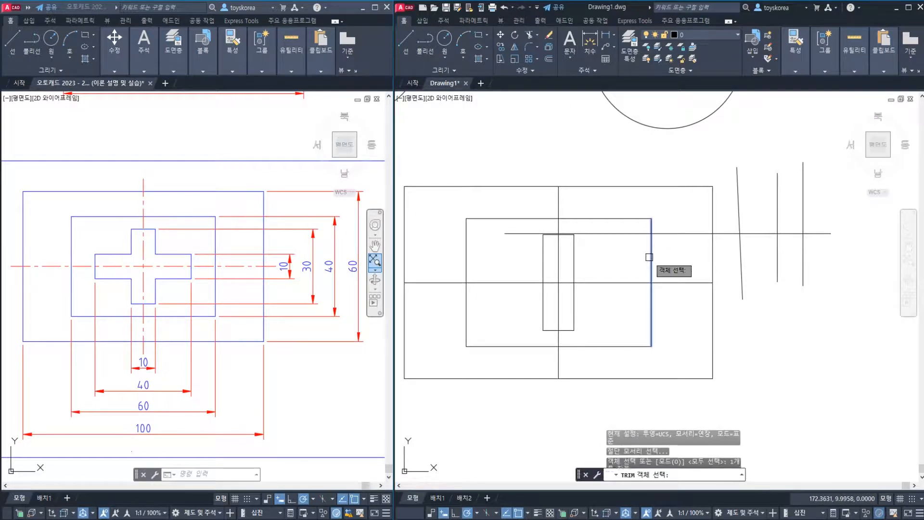
pyautogui.press('Return')
pyautogui.click(669, 235)
pyautogui.press('Escape')
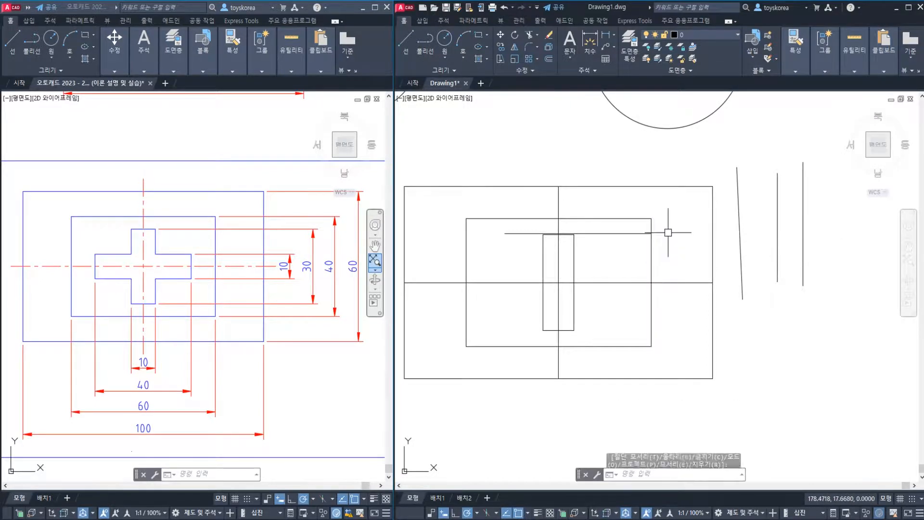
# Erase the three practice lines beside the outer rectangle and the remaining horizontal practice line
pyautogui.click(819, 331)
pyautogui.click(735, 257)
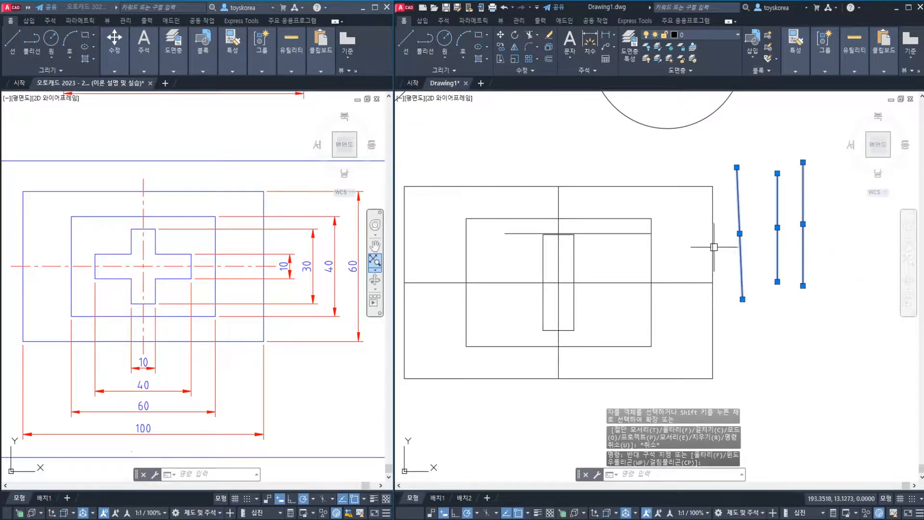
pyautogui.write('e')
pyautogui.press('Return')
pyautogui.click(608, 233)
pyautogui.write('e')
pyautogui.press('Return')
pyautogui.moveTo(616, 301); pyautogui.dragTo(645, 283, button='middle')
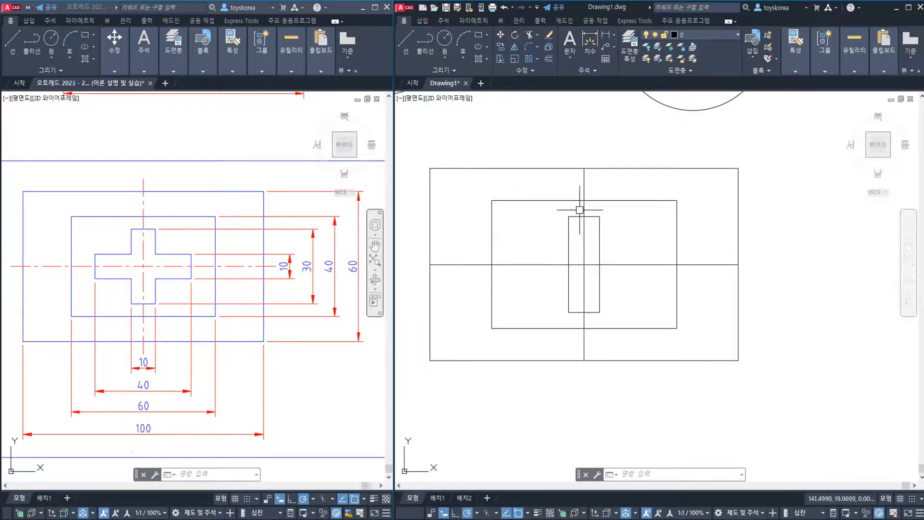
pyautogui.moveTo(602, 251); pyautogui.dragTo(618, 250, button='middle')
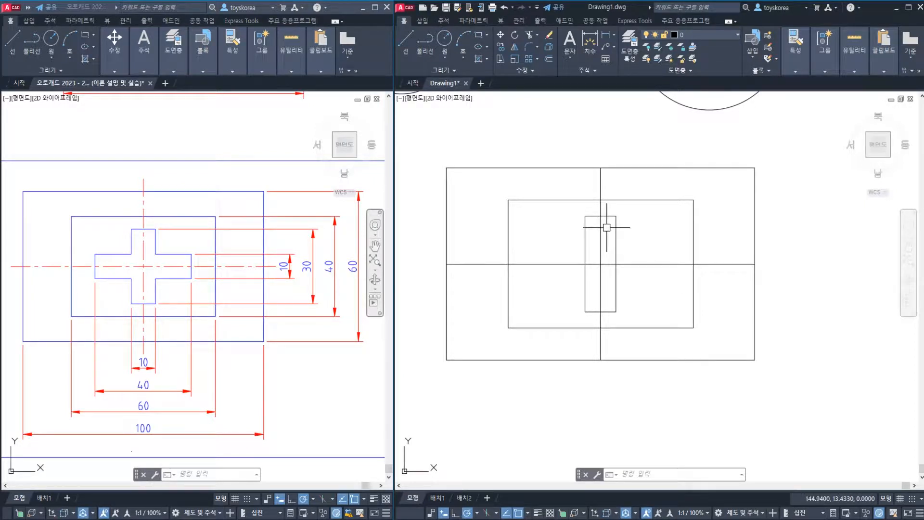
pyautogui.click(215, 316)
pyautogui.press('Escape')
pyautogui.press('Escape')
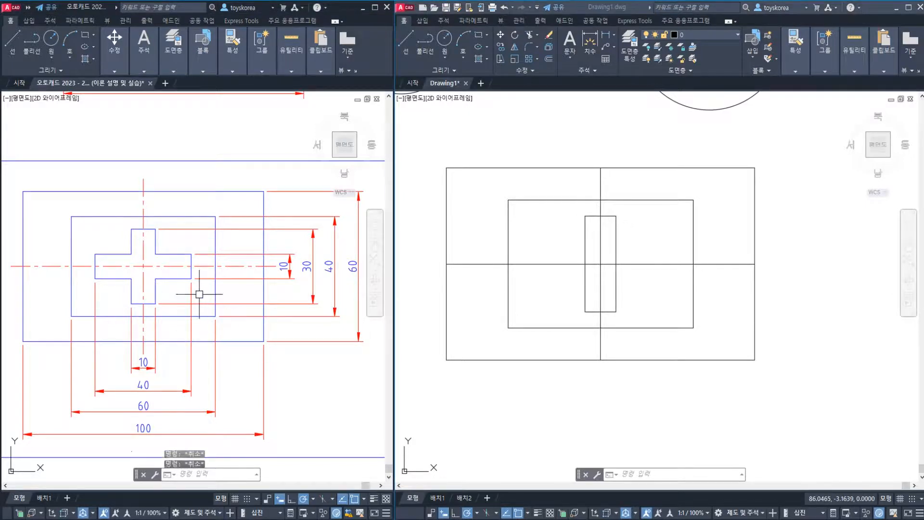
pyautogui.moveTo(150, 270); pyautogui.dragTo(166, 280, button='middle')
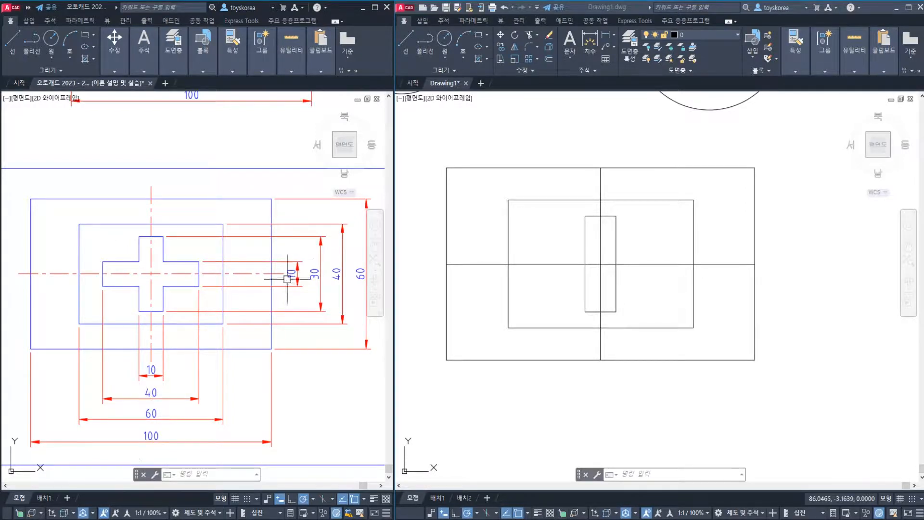
# Offset the horizontal centre line by 5 both above and below it in the practice drawing
pyautogui.click(633, 252)
pyautogui.write('o')
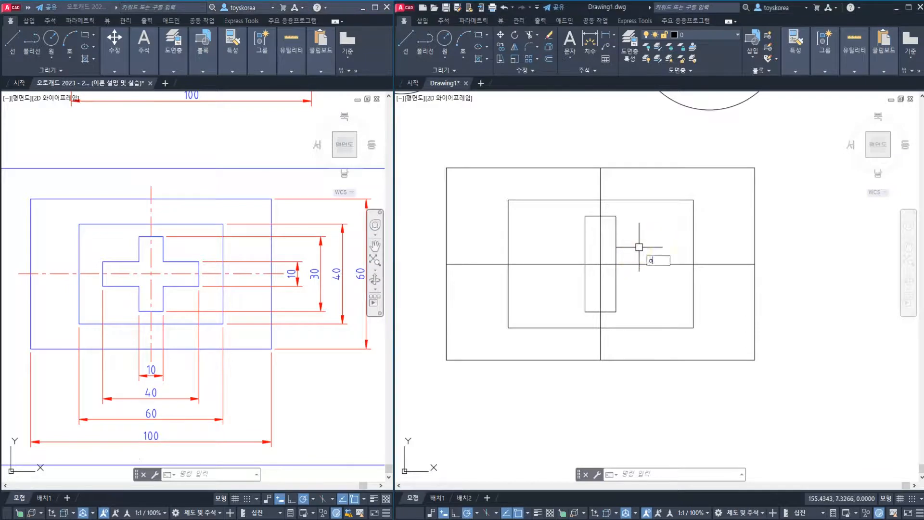
pyautogui.press('Return')
pyautogui.write('5')
pyautogui.press('Return')
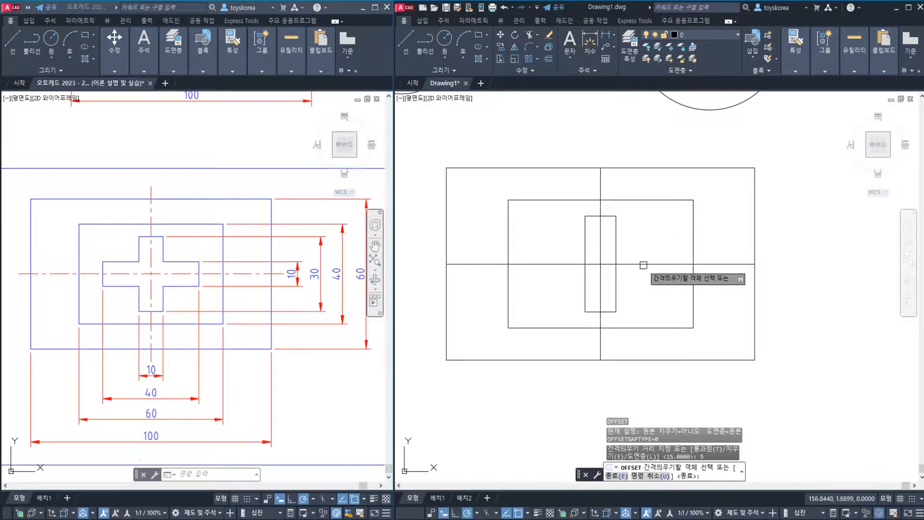
pyautogui.click(644, 265)
pyautogui.click(638, 240)
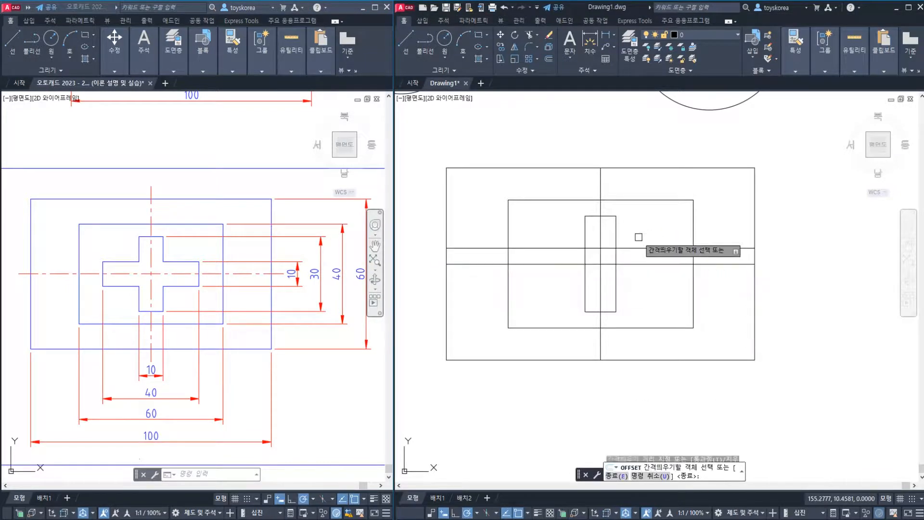
pyautogui.click(638, 264)
pyautogui.click(636, 286)
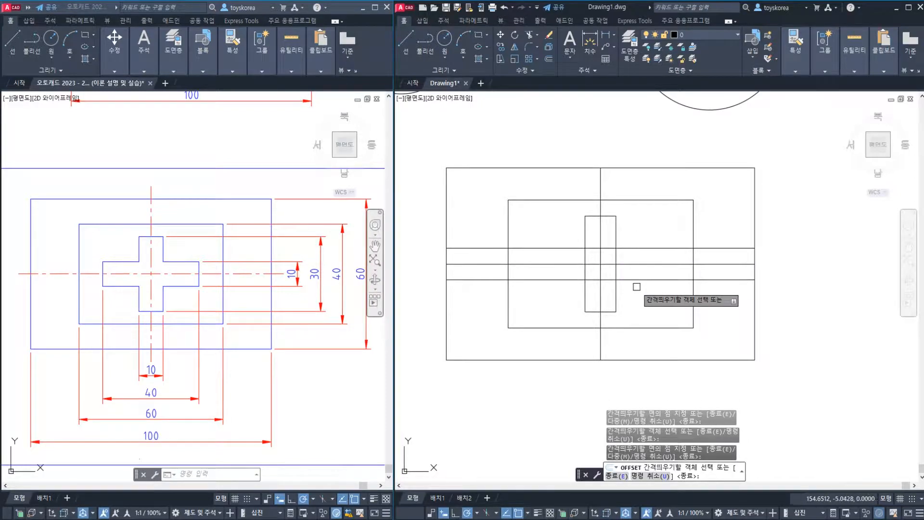
pyautogui.press('Return')
pyautogui.press('Return')
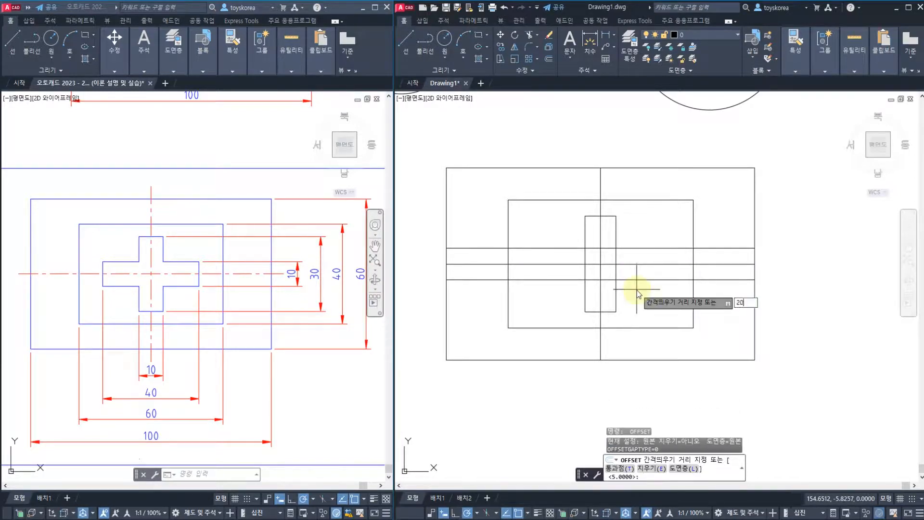
# Offset the vertical centre line by 20 to both its left and right side and end the Offset command
pyautogui.press('Return')
pyautogui.click(600, 293)
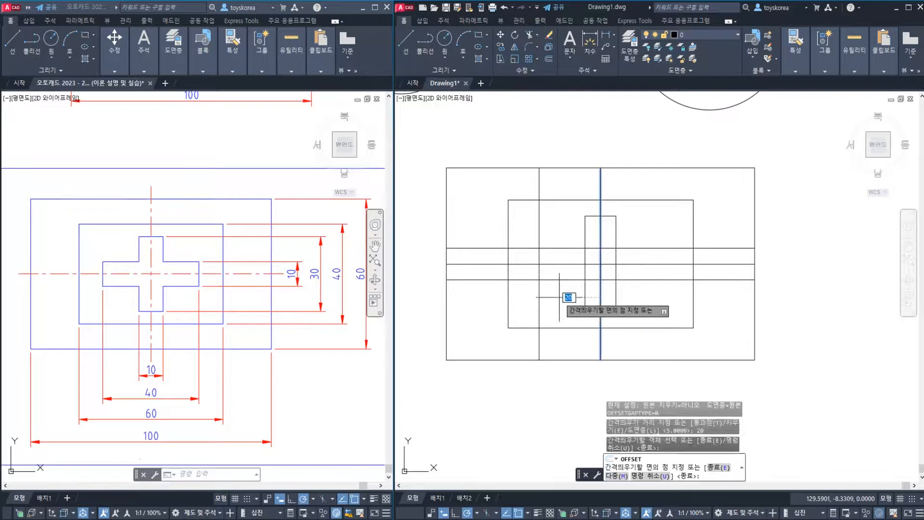
pyautogui.click(568, 296)
pyautogui.click(600, 292)
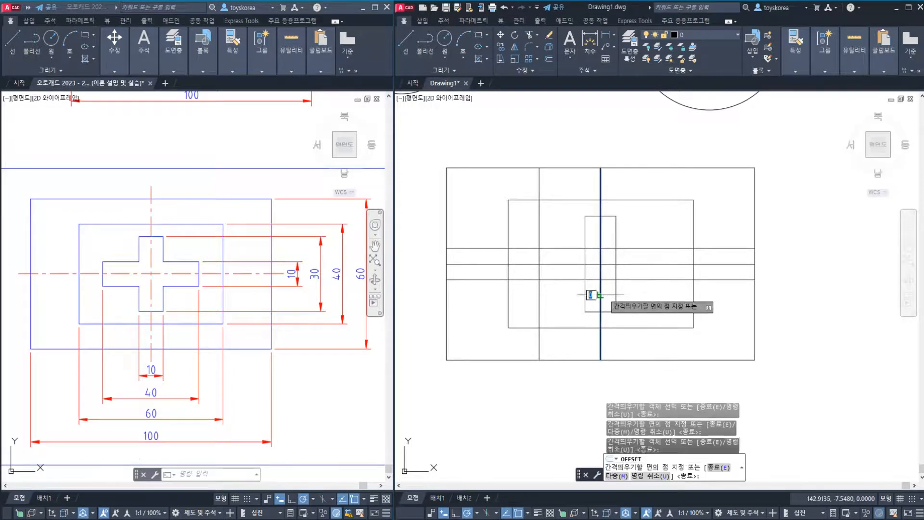
pyautogui.click(627, 290)
pyautogui.press('Escape')
pyautogui.press('Escape')
pyautogui.press('Escape')
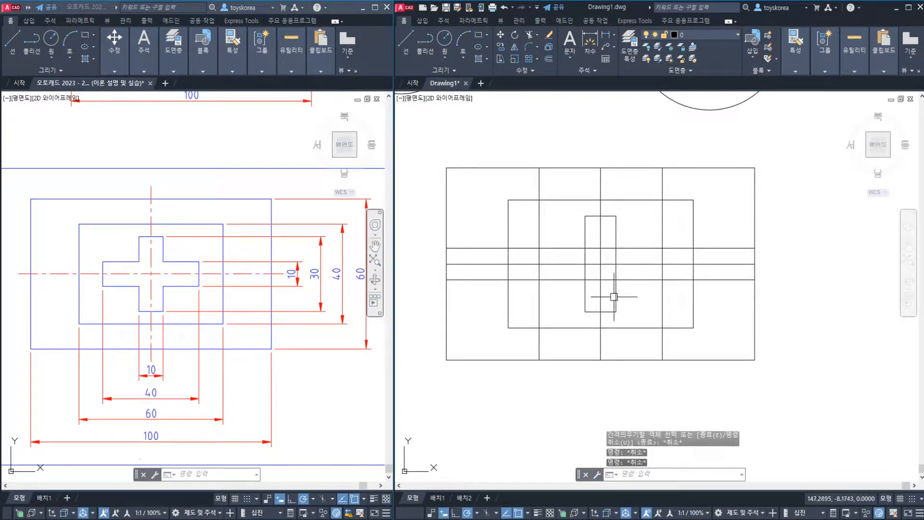
# Trim the overhangs at the right end of the horizontal bar, using the four new offset lines as cutting edges
pyautogui.write('tr')
pyautogui.press('Return')
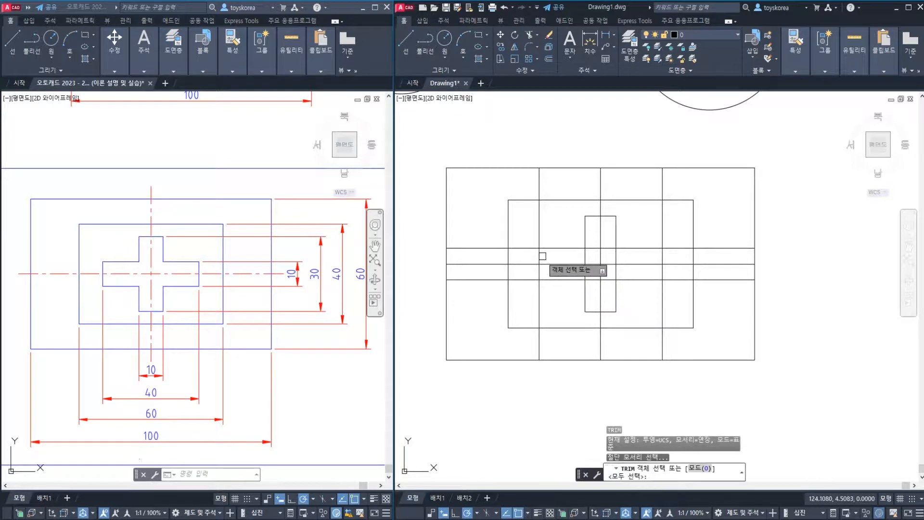
pyautogui.click(540, 257)
pyautogui.click(663, 256)
pyautogui.click(657, 248)
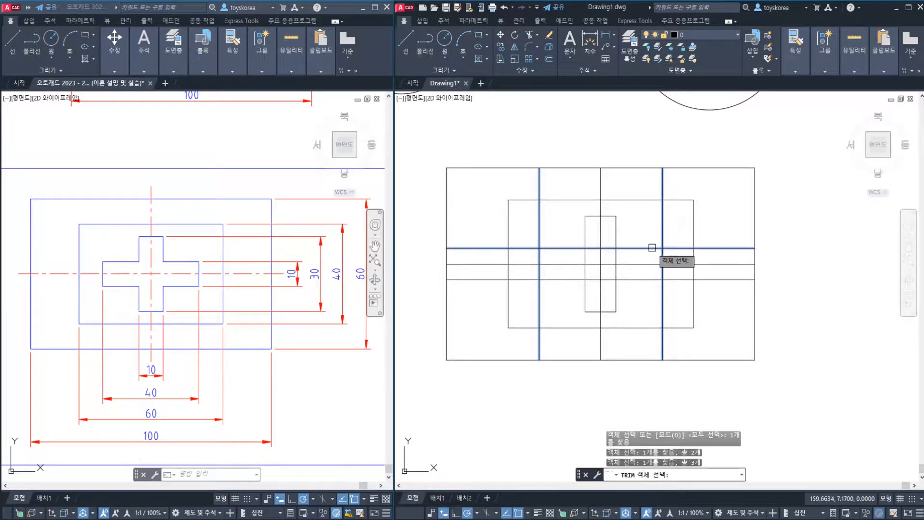
pyautogui.click(653, 280)
pyautogui.press('Return')
pyautogui.click(662, 295)
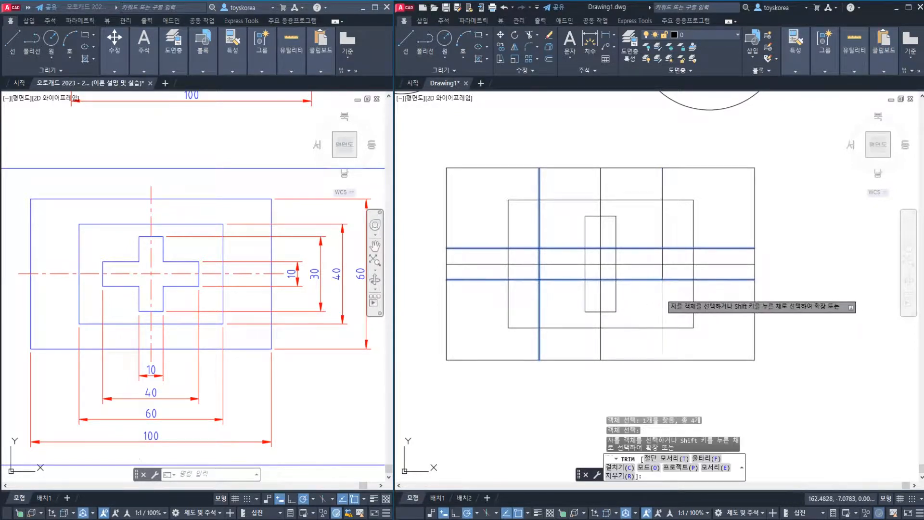
pyautogui.click(674, 279)
pyautogui.click(673, 248)
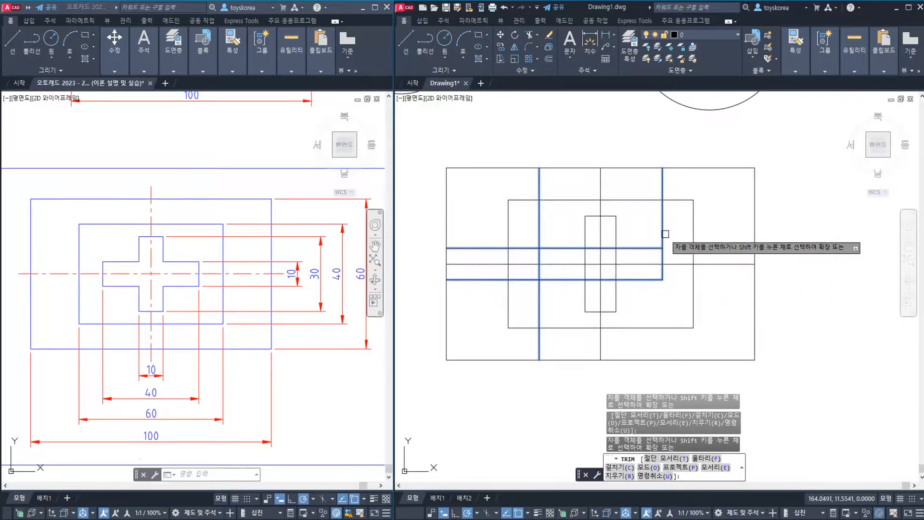
pyautogui.click(664, 232)
# Trim the overhangs at the left end down to the 40 by 10 horizontal bar and end the Trim command
pyautogui.click(540, 234)
pyautogui.click(533, 248)
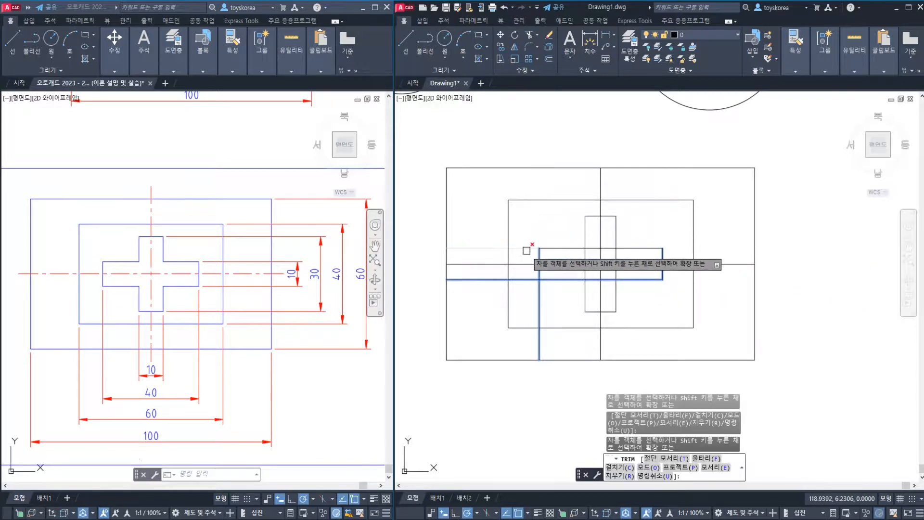
pyautogui.click(530, 281)
pyautogui.click(538, 295)
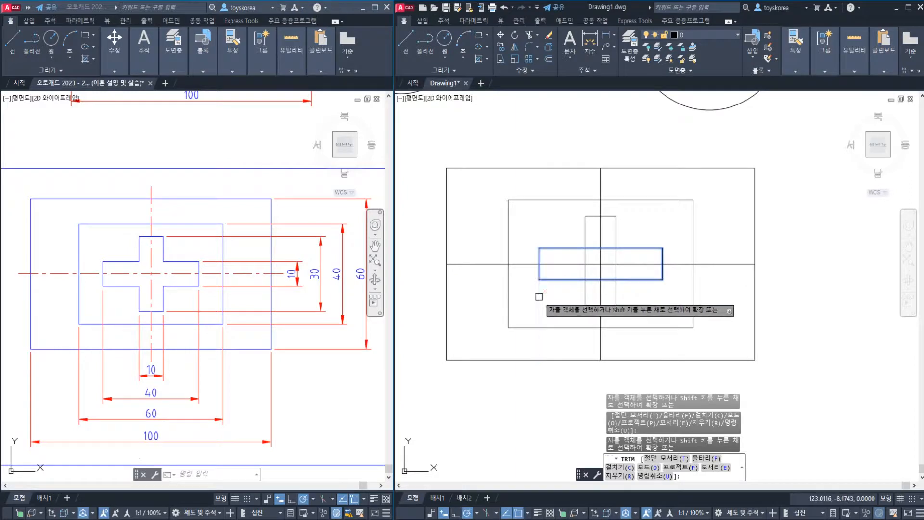
pyautogui.press('Escape')
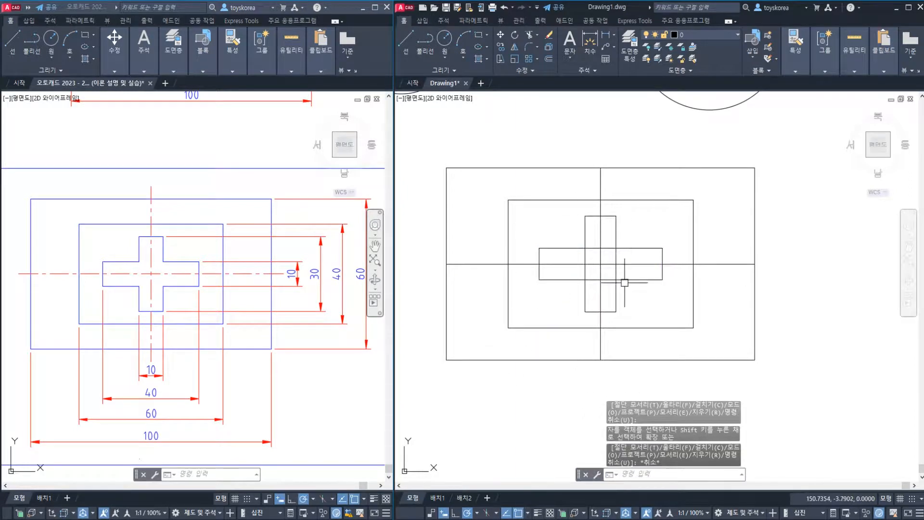
# Erase the horizontal and vertical centre lines crossing in the middle of the rectangles
pyautogui.scroll(2, 606, 275)
pyautogui.click(607, 261)
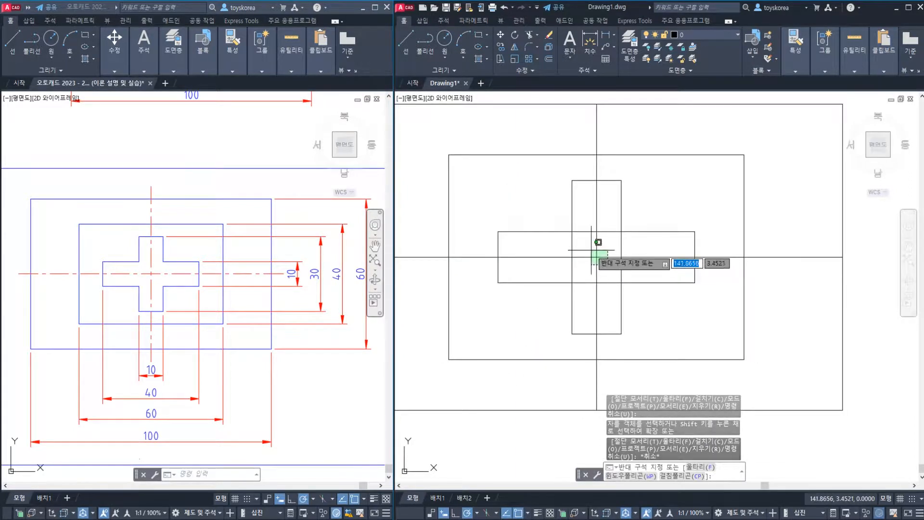
pyautogui.click(591, 249)
pyautogui.press('Return')
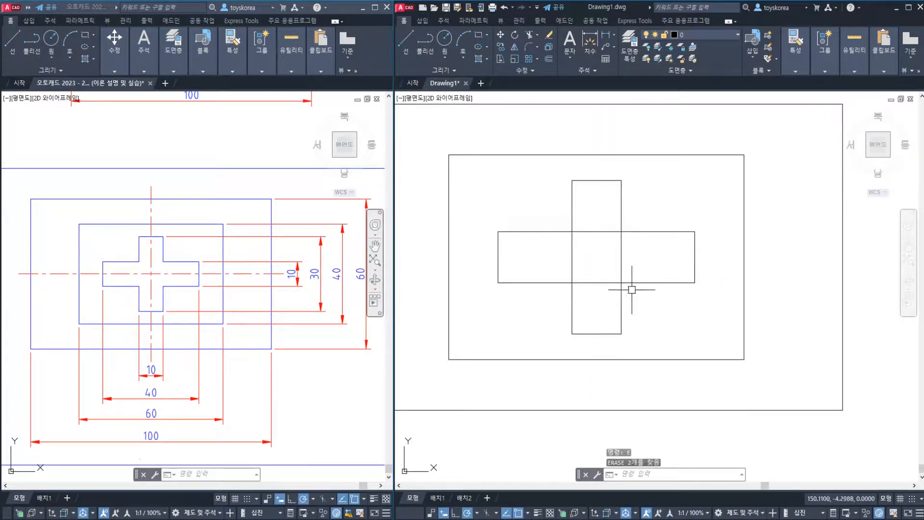
# Trim away the four inner segments where the two bars cross, leaving a single cross outline, and end the Trim command
pyautogui.write('tr')
pyautogui.press('Return')
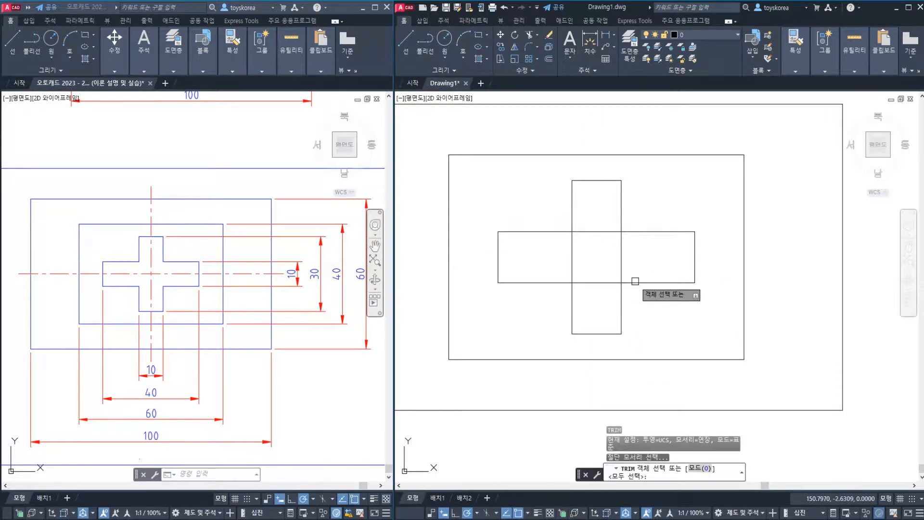
pyautogui.click(638, 302)
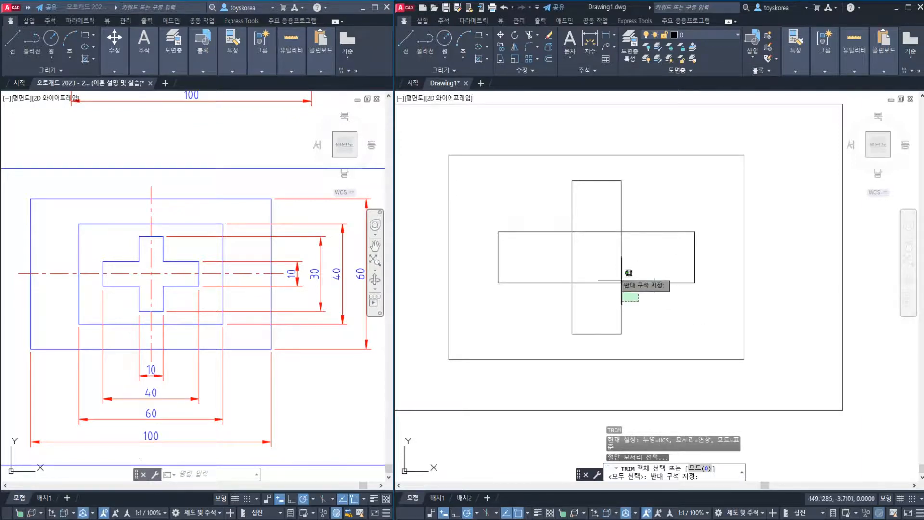
pyautogui.click(529, 199)
pyautogui.press('Return')
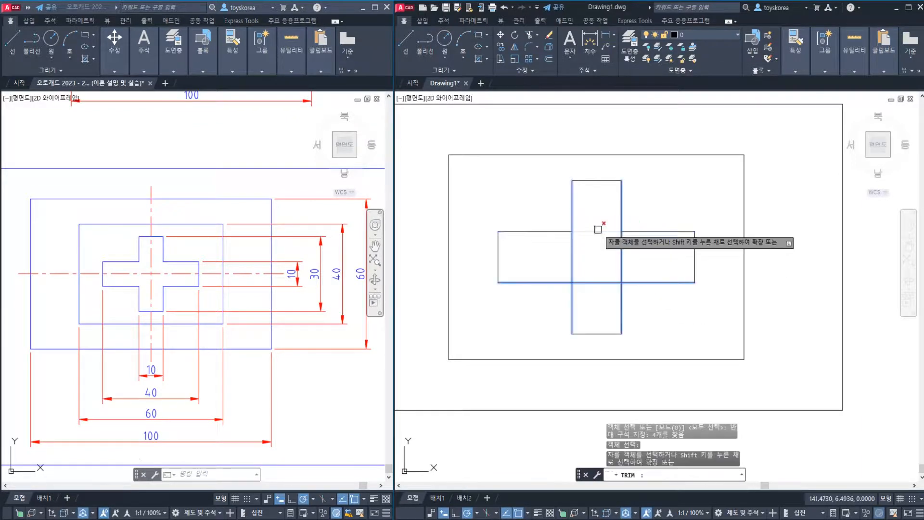
pyautogui.click(600, 224)
pyautogui.click(591, 283)
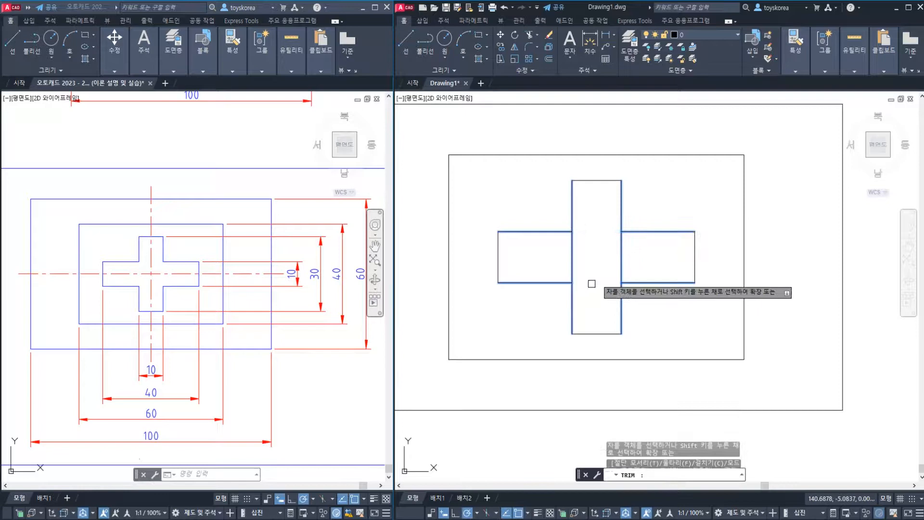
pyautogui.click(634, 265)
pyautogui.click(559, 245)
pyautogui.press('Escape')
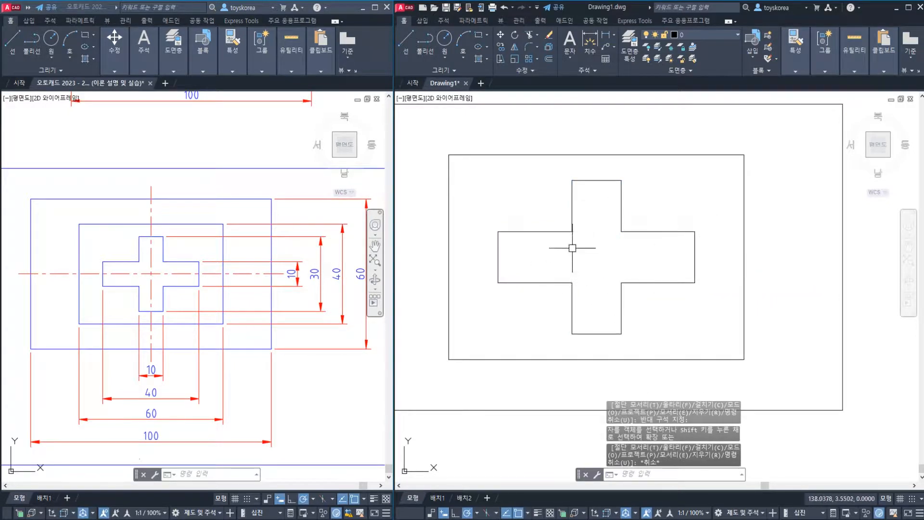
pyautogui.scroll(-2, 592, 255)
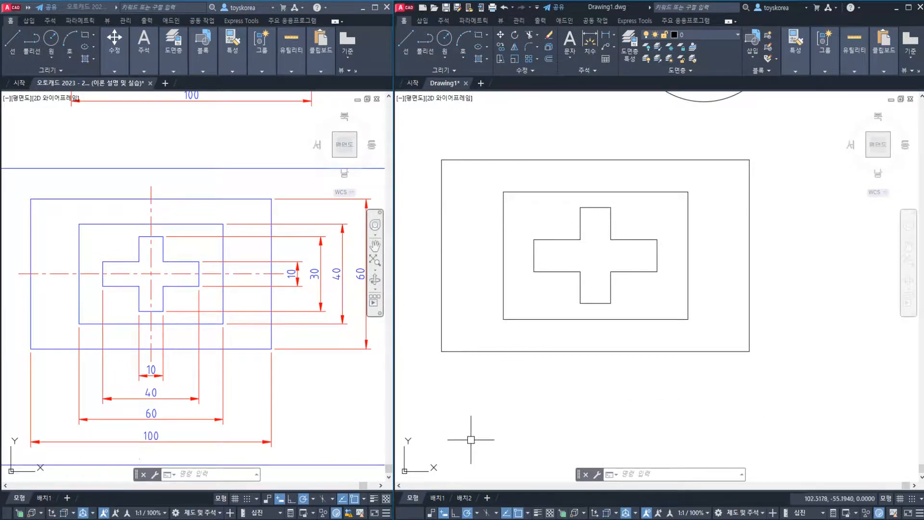
# Switch to the lesson notes in Notepad and examine the Trim entry on the Edge option, 모서리(E, 연장 함)
pyautogui.click(300, 519)
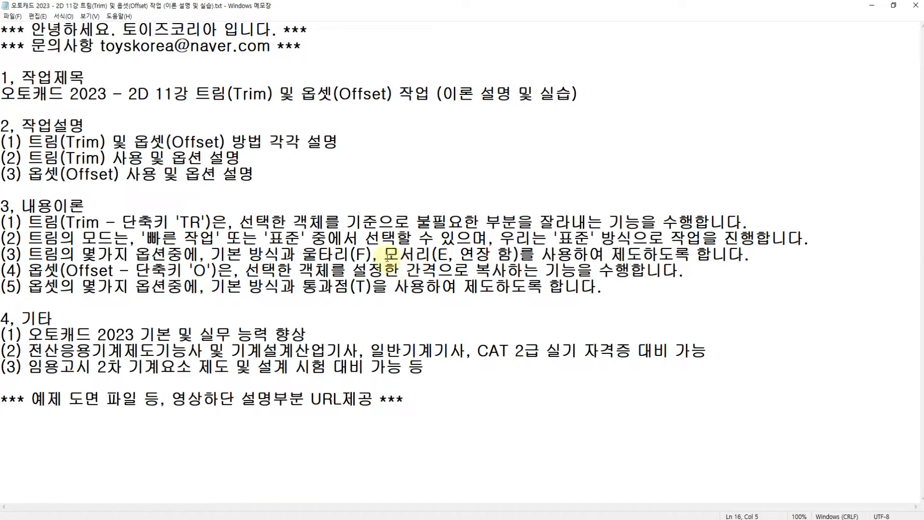
pyautogui.moveTo(387, 257); pyautogui.dragTo(491, 249)
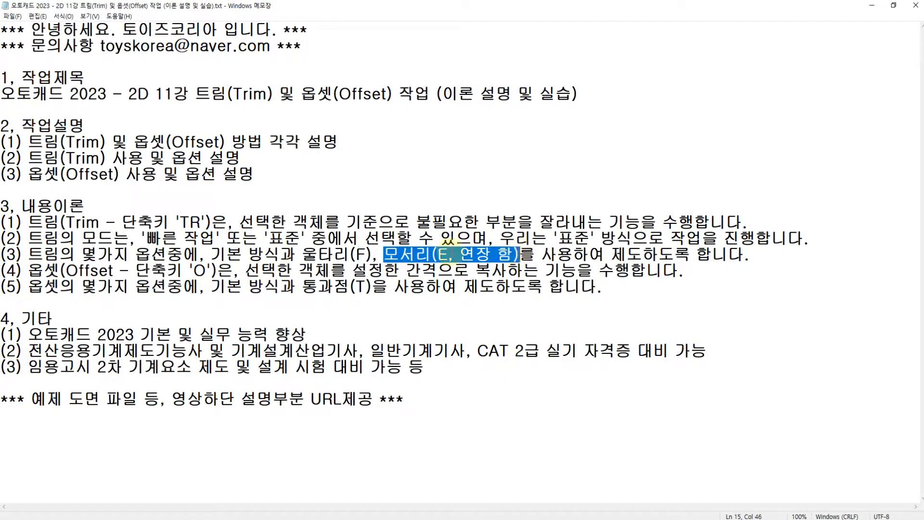
pyautogui.click(448, 254)
pyautogui.moveTo(383, 256); pyautogui.dragTo(520, 249)
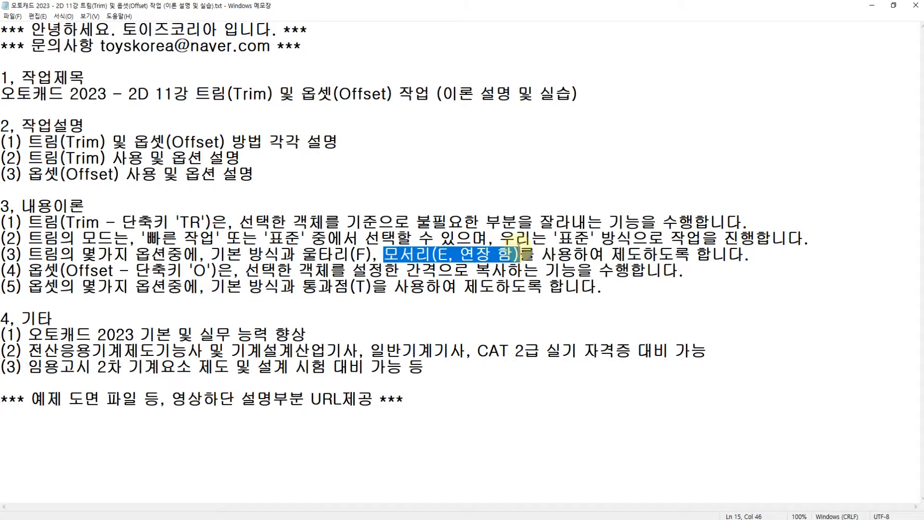
pyautogui.click(509, 255)
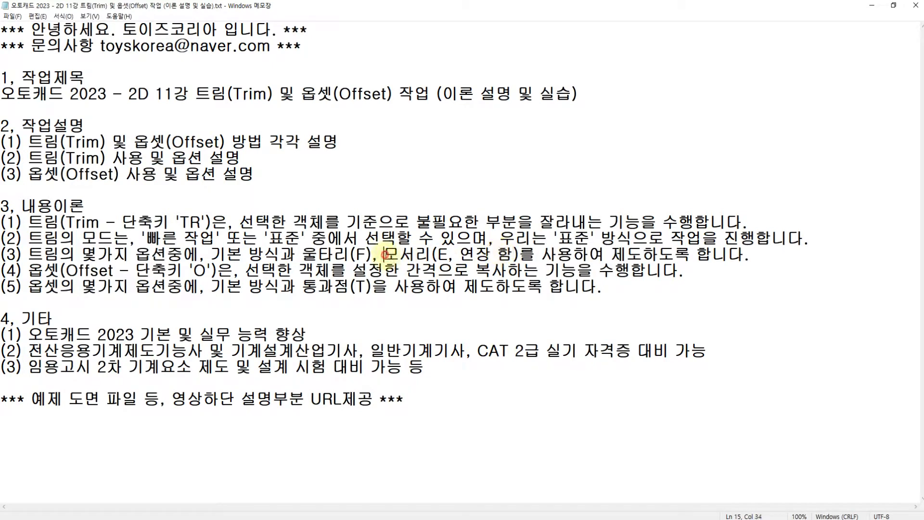
pyautogui.moveTo(383, 254); pyautogui.dragTo(521, 253)
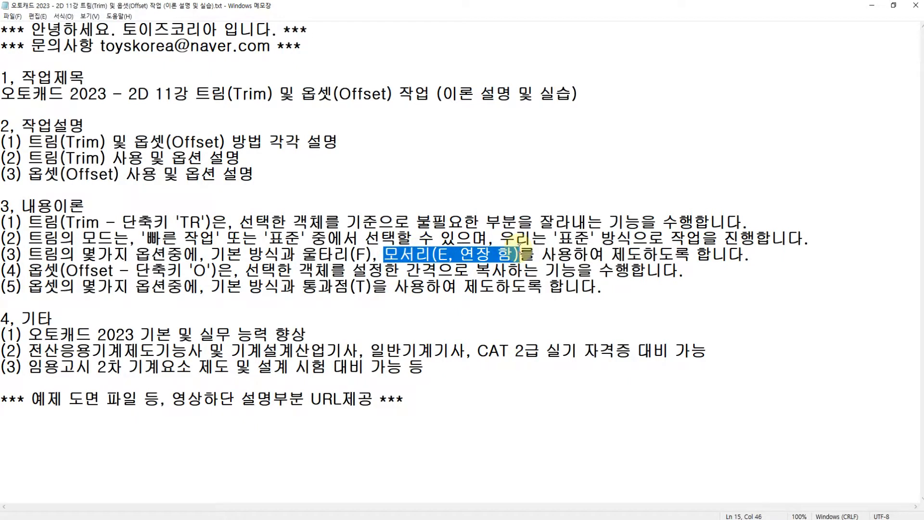
pyautogui.click(517, 251)
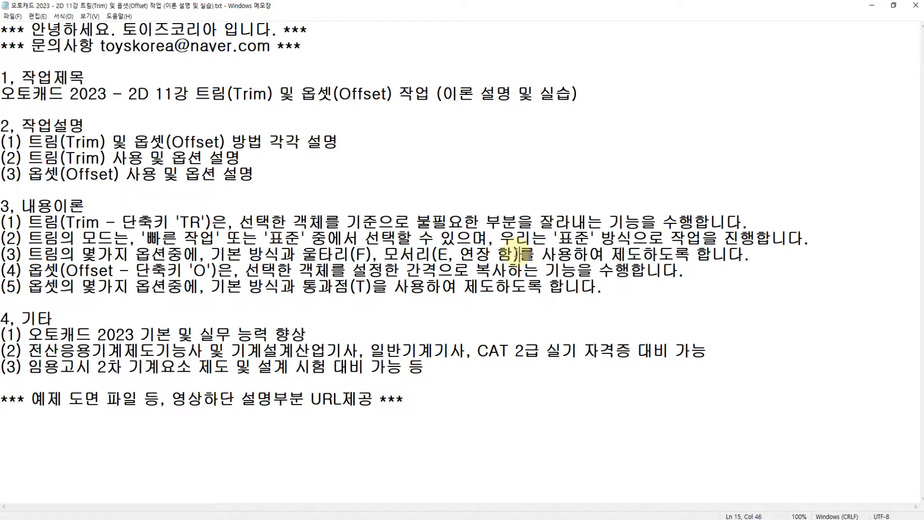
# Return to the two AutoCAD drawings and view the example sheets beside the completed practice shapes
pyautogui.click(401, 519)
pyautogui.click(388, 519)
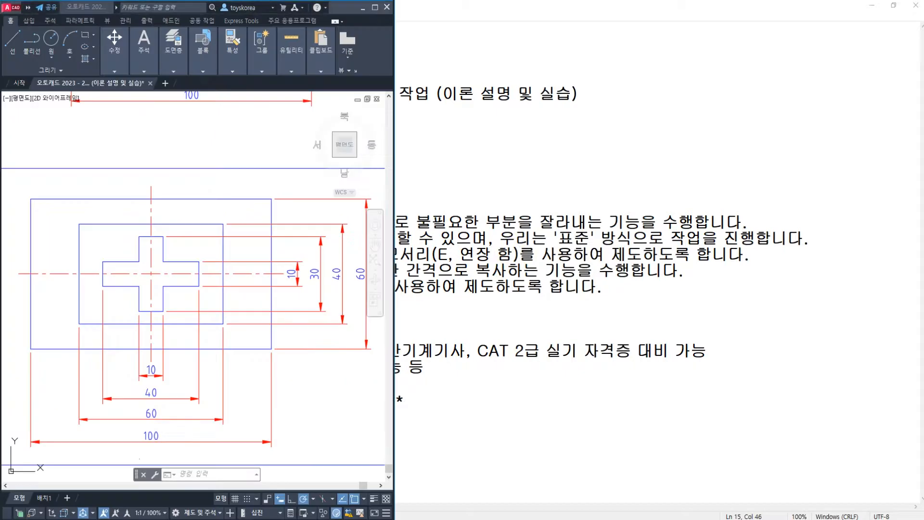
pyautogui.scroll(-4, 592, 261)
pyautogui.press('Escape')
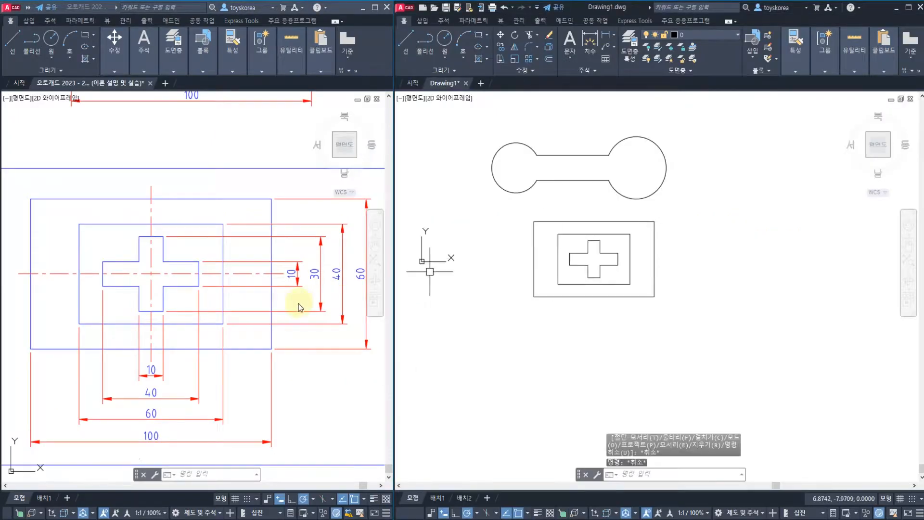
pyautogui.click(301, 301)
pyautogui.scroll(-5, 168, 301)
pyautogui.scroll(2, 168, 302)
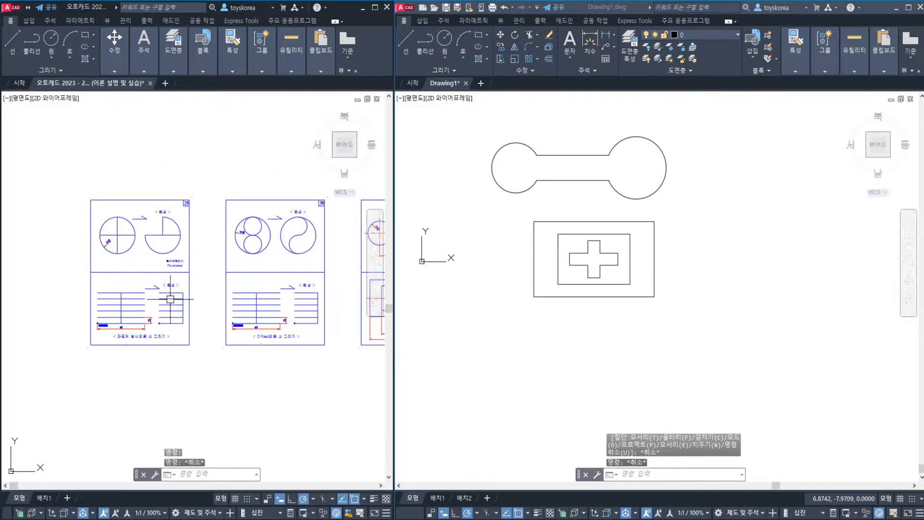
# Switch to the Notepad lesson notes and review the title and the Trim entries on shortcut TR, Quick and Standard modes, and Fence (F)
pyautogui.click(244, 518)
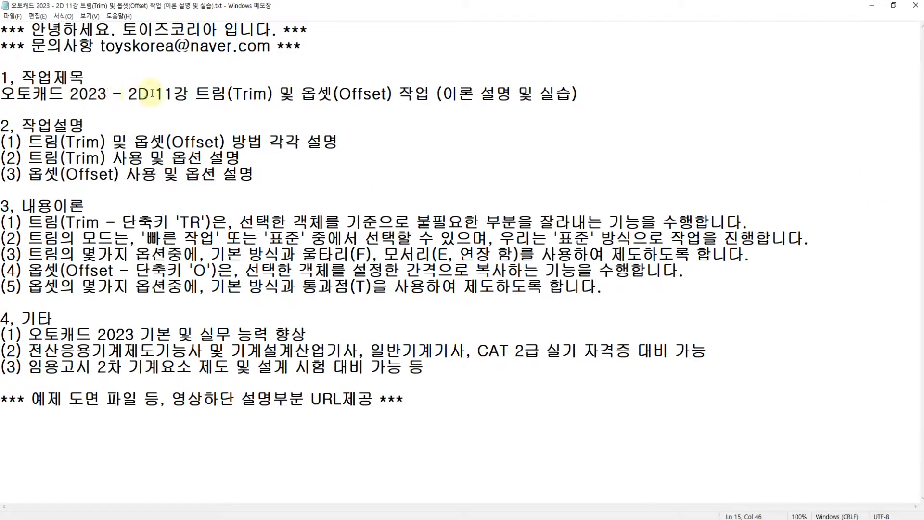
pyautogui.moveTo(195, 93); pyautogui.dragTo(571, 93)
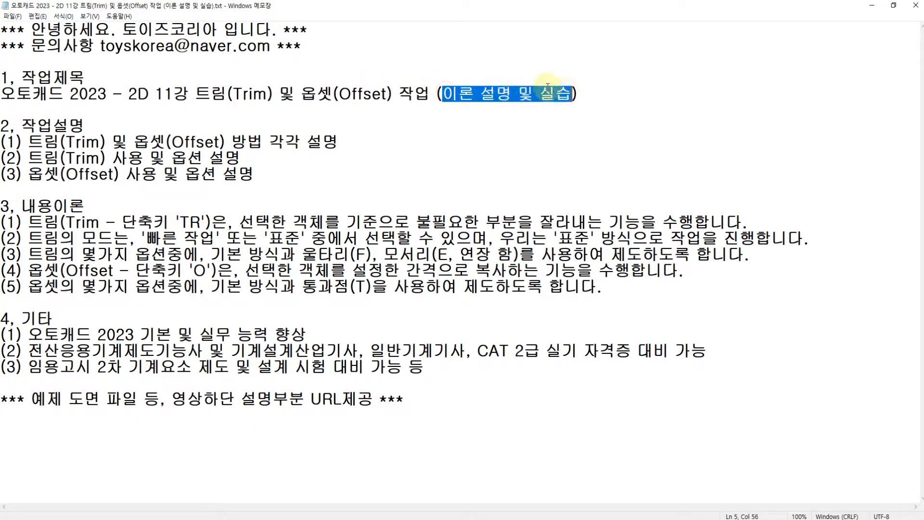
pyautogui.click(44, 222)
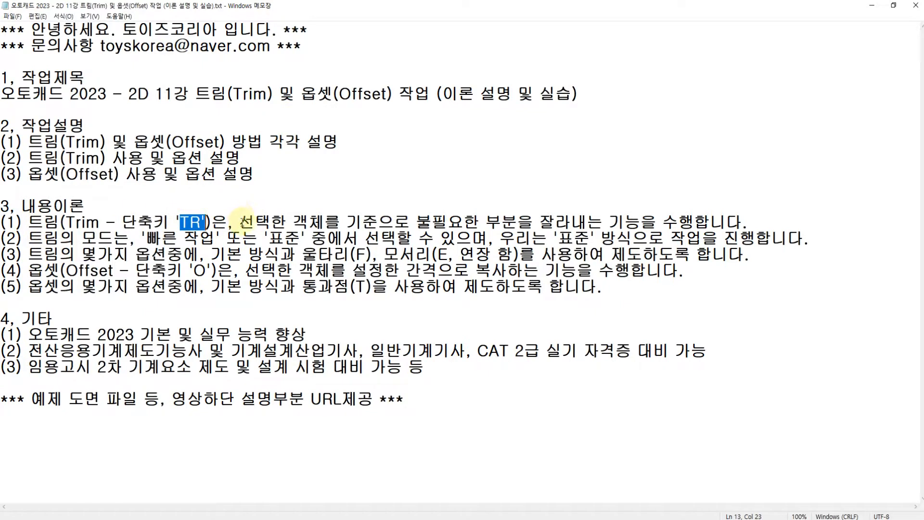
pyautogui.moveTo(239, 223); pyautogui.dragTo(640, 223)
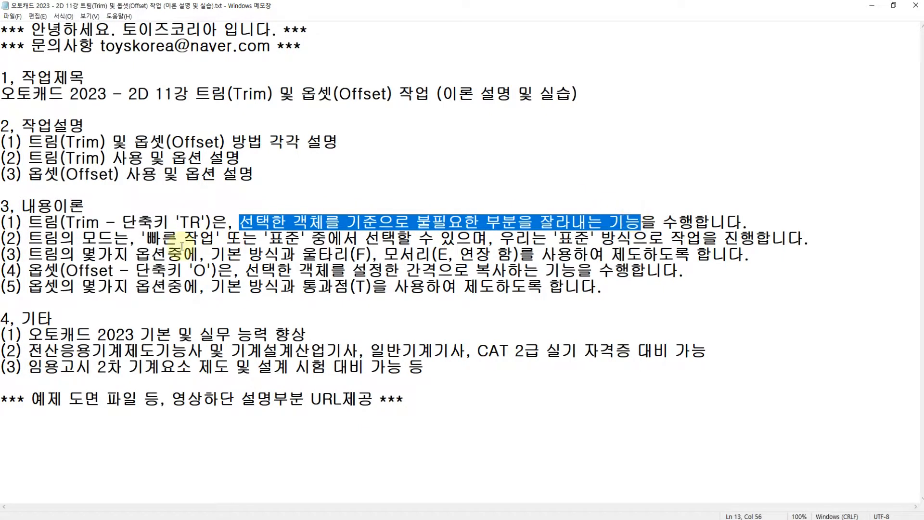
pyautogui.moveTo(146, 239); pyautogui.dragTo(200, 239)
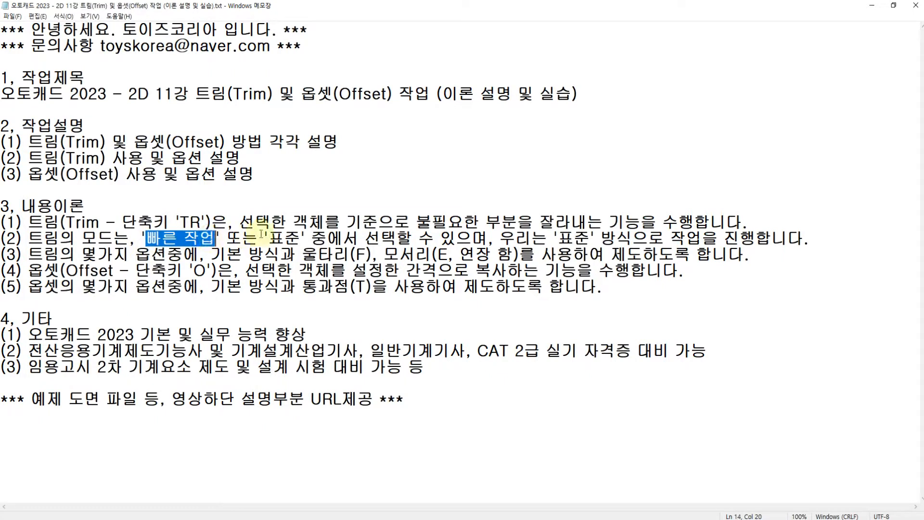
pyautogui.moveTo(268, 238); pyautogui.dragTo(283, 239)
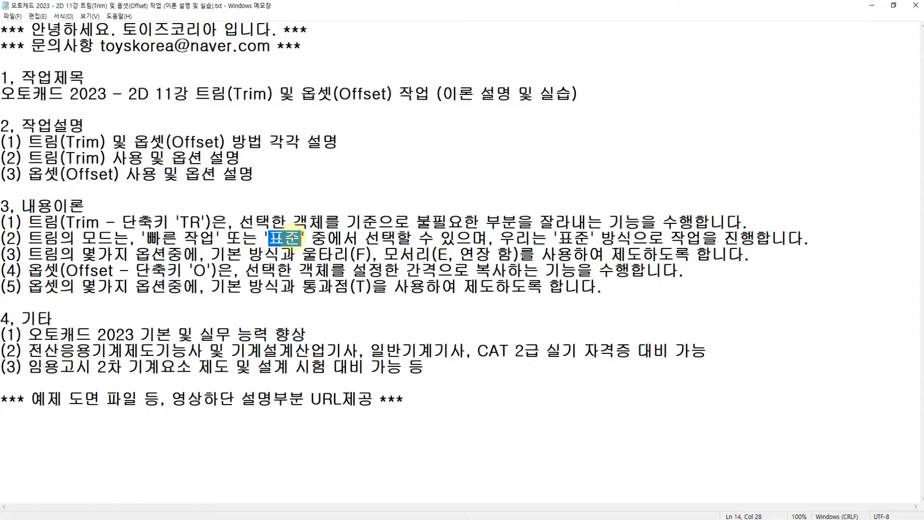
pyautogui.click(285, 239)
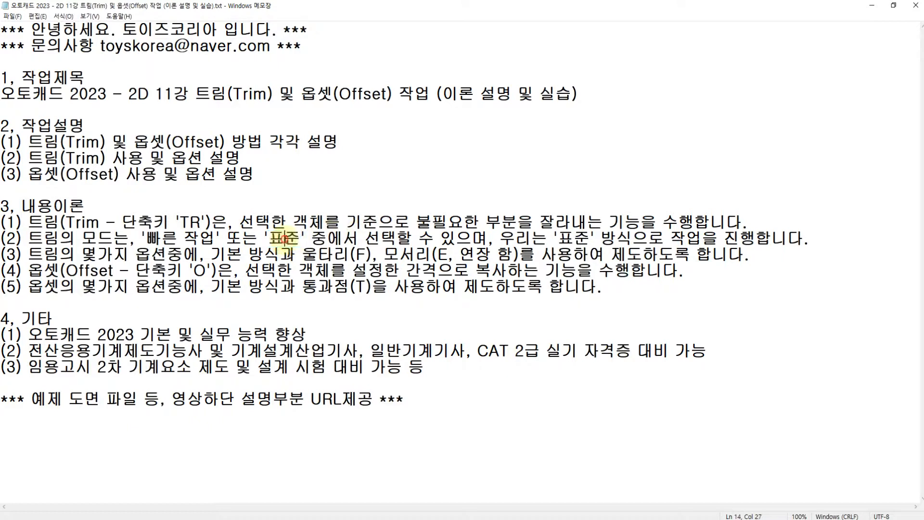
pyautogui.moveTo(348, 222); pyautogui.dragTo(370, 222)
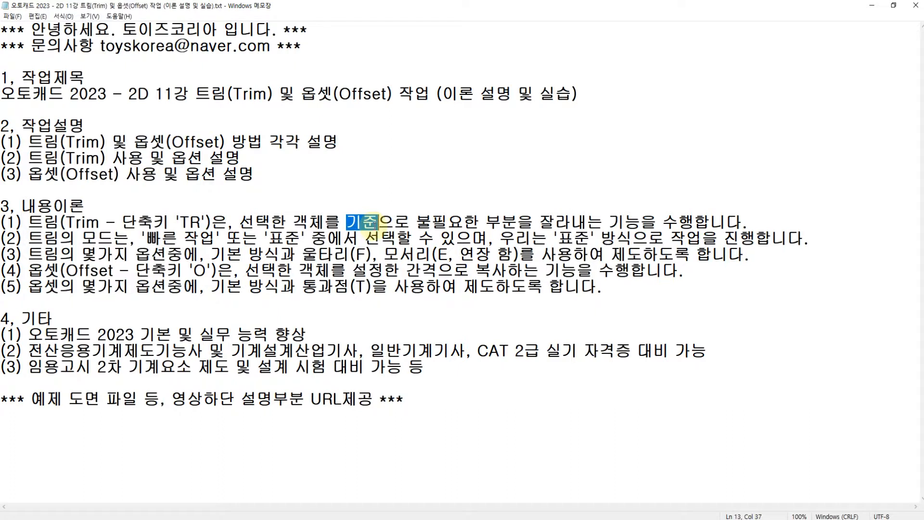
pyautogui.moveTo(212, 256); pyautogui.dragTo(372, 254)
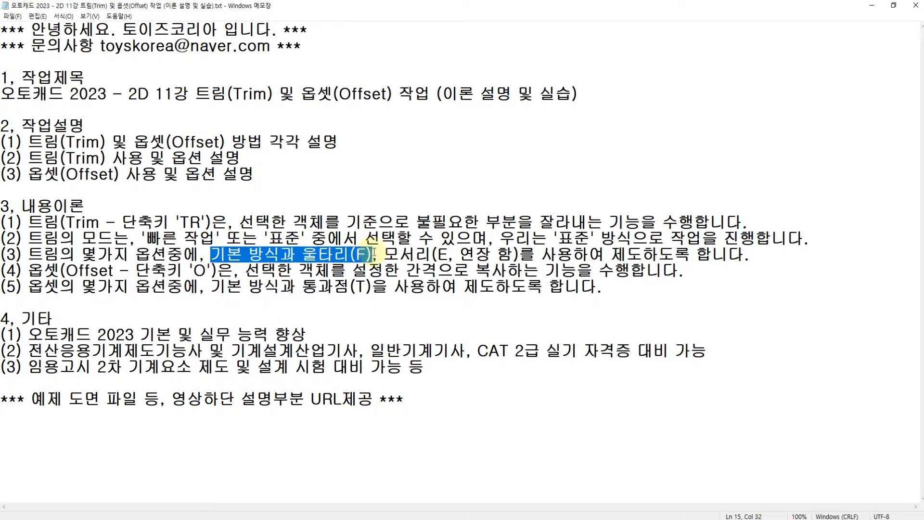
pyautogui.click(387, 253)
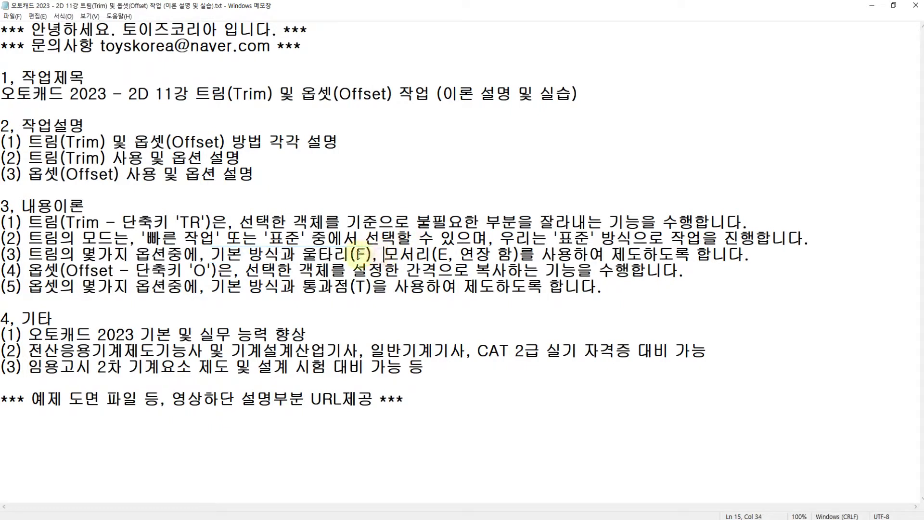
pyautogui.moveTo(372, 255); pyautogui.dragTo(213, 255)
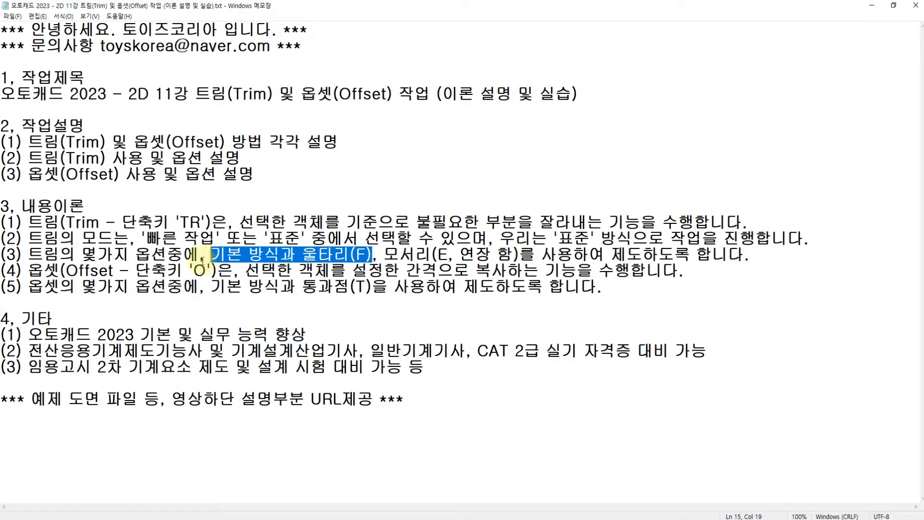
# Review the Offset entries in the notes: shortcut O, copying at a set distance, the basic method and the Through (T) option
pyautogui.click(90, 266)
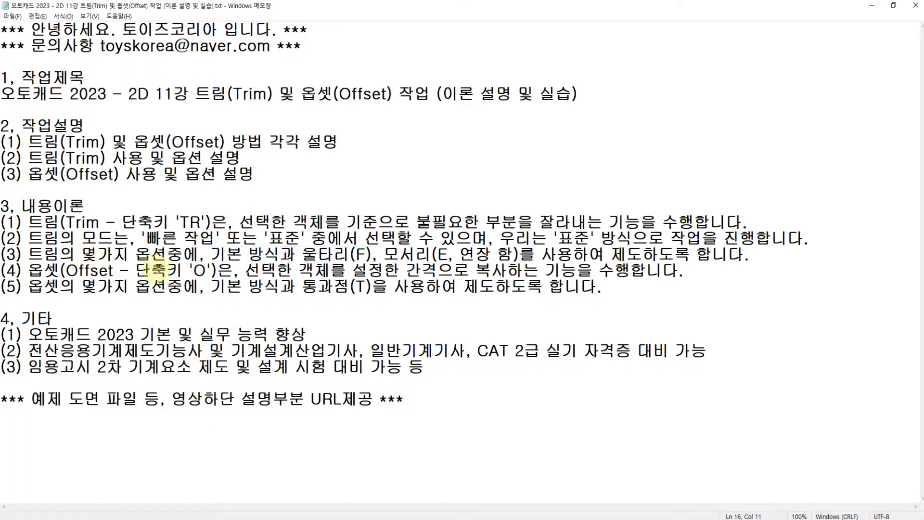
pyautogui.moveTo(246, 272); pyautogui.dragTo(312, 272)
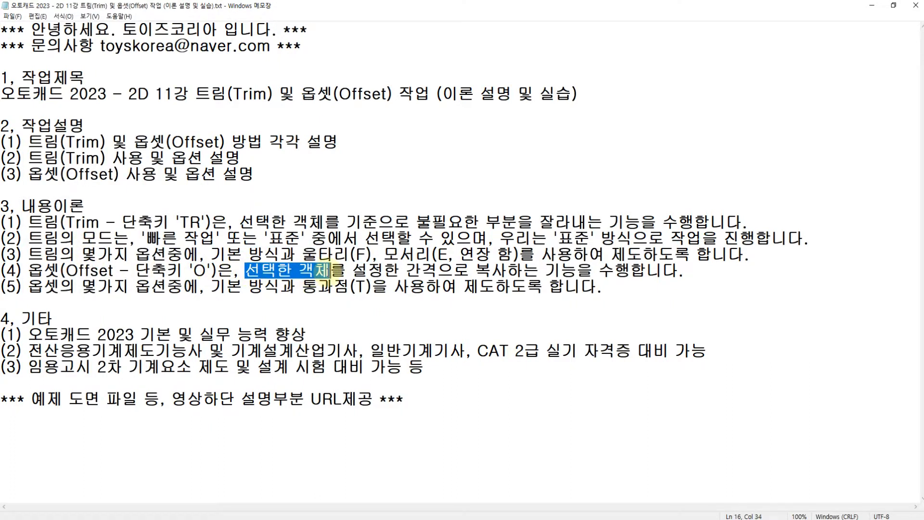
pyautogui.moveTo(194, 272); pyautogui.dragTo(205, 281)
pyautogui.click(294, 270)
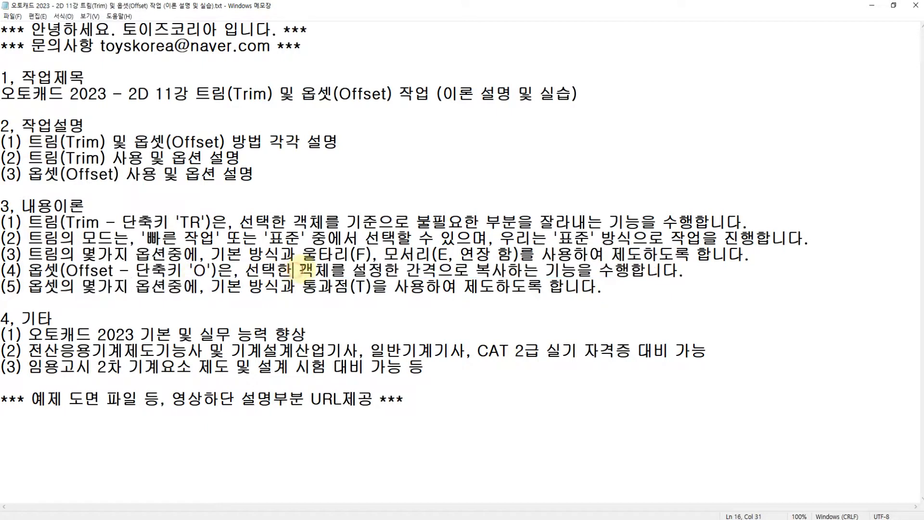
pyautogui.moveTo(312, 269); pyautogui.dragTo(573, 268)
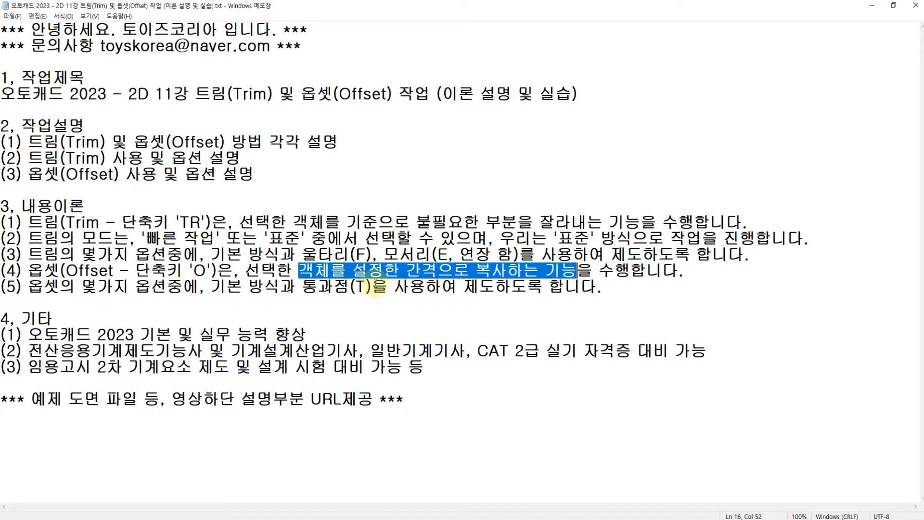
pyautogui.moveTo(208, 291); pyautogui.dragTo(266, 290)
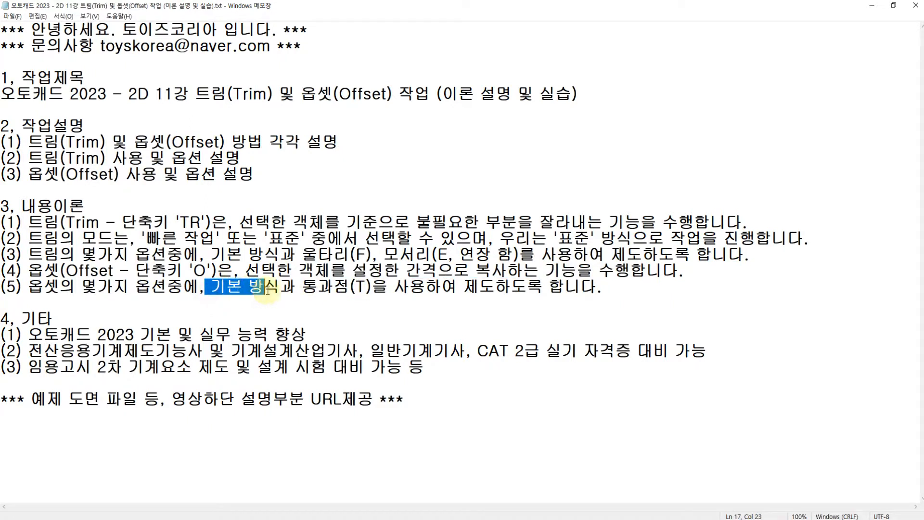
pyautogui.click(304, 290)
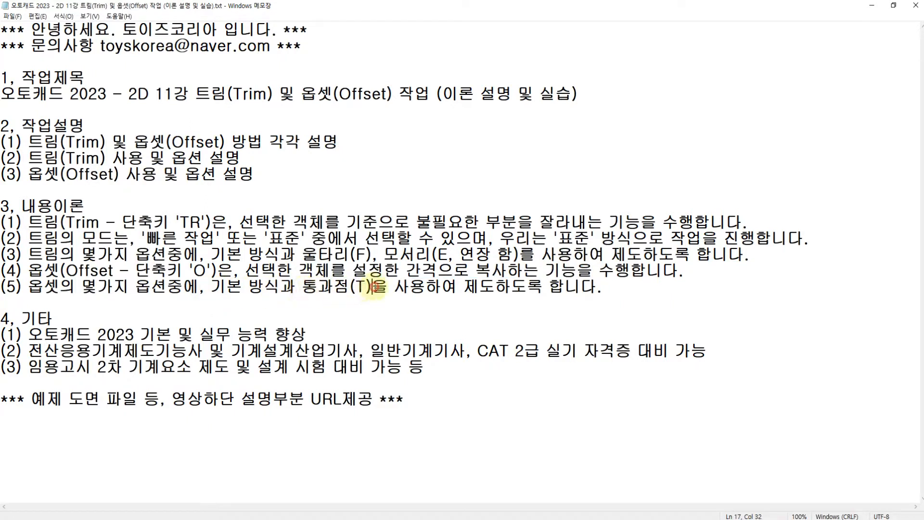
pyautogui.moveTo(374, 287); pyautogui.dragTo(311, 291)
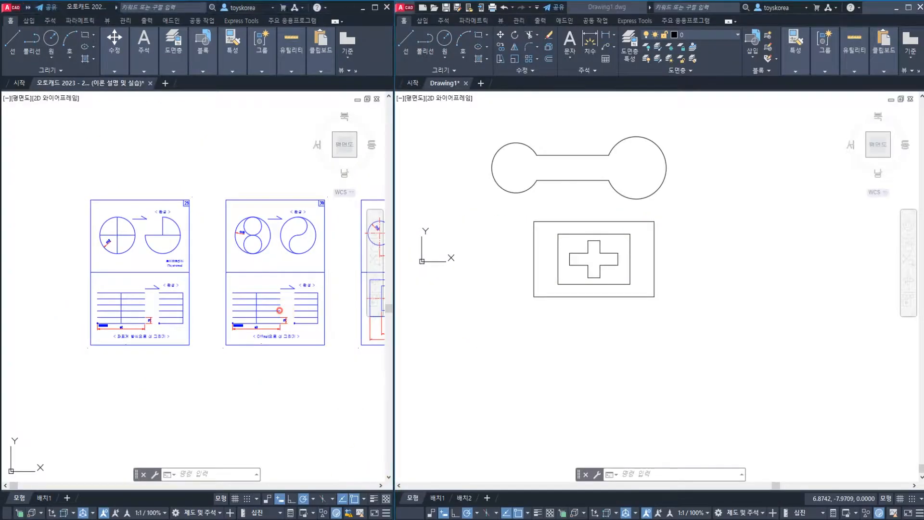
# Switch back to AutoCAD and examine example sheet 31 beside the practice drawing of the two-circle shape and the nested rectangles
pyautogui.press('Escape')
pyautogui.press('Escape')
pyautogui.moveTo(299, 293); pyautogui.dragTo(197, 314, button='middle')
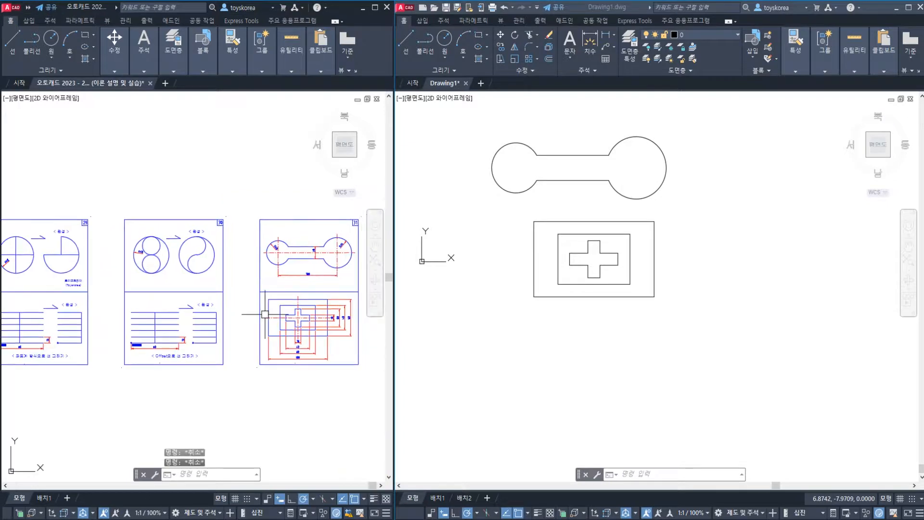
pyautogui.scroll(2, 268, 317)
pyautogui.moveTo(306, 330); pyautogui.dragTo(248, 328, button='middle')
pyautogui.click(541, 252)
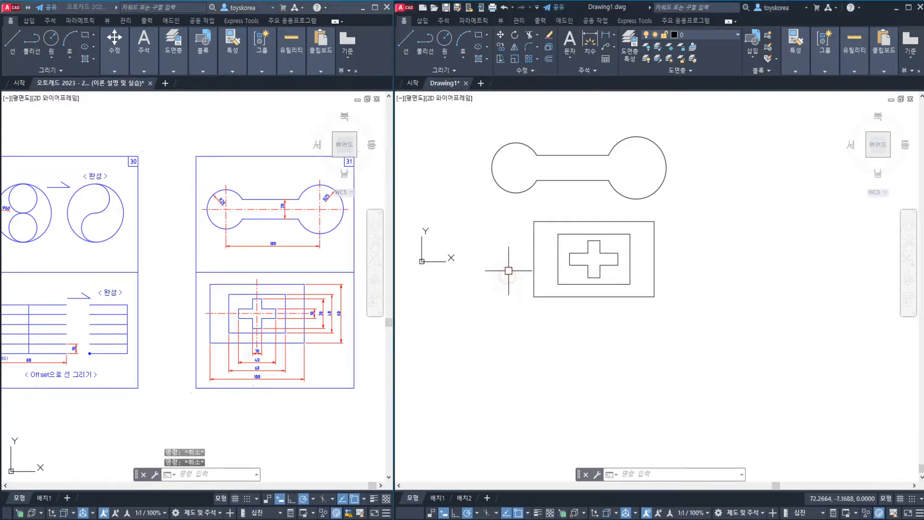
# Erase the top edges of the outer and inner rectangles around the cross in the practice drawing
pyautogui.press('Escape')
pyautogui.scroll(4, 590, 251)
pyautogui.moveTo(589, 251); pyautogui.dragTo(603, 270, button='middle')
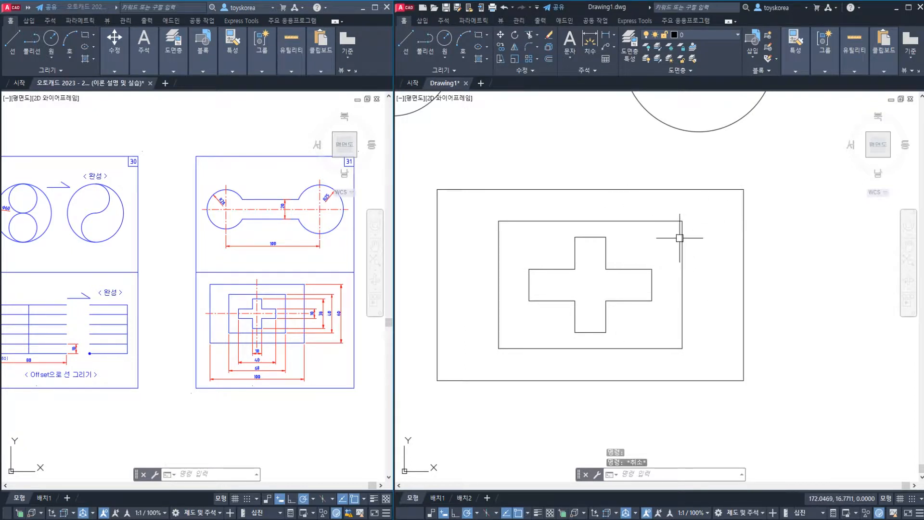
pyautogui.click(659, 221)
pyautogui.click(656, 189)
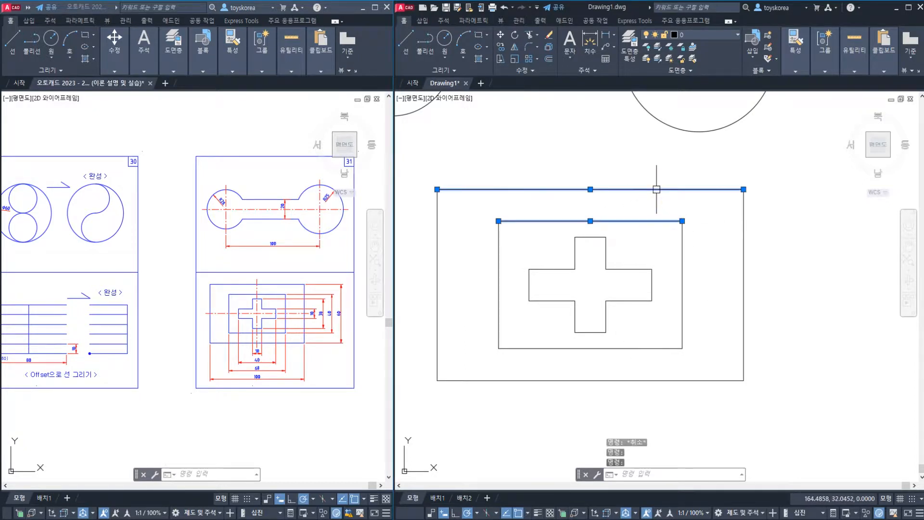
pyautogui.write('e')
pyautogui.press('Return')
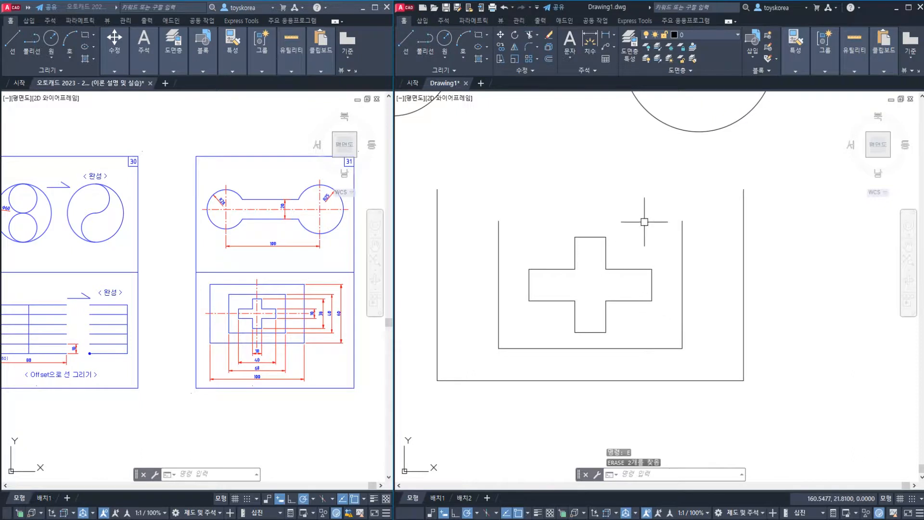
# Offset the inner rectangle's bottom edge with the Through (T) option, passing it through the upper end of the inner right edge
pyautogui.scroll(2, 278, 370)
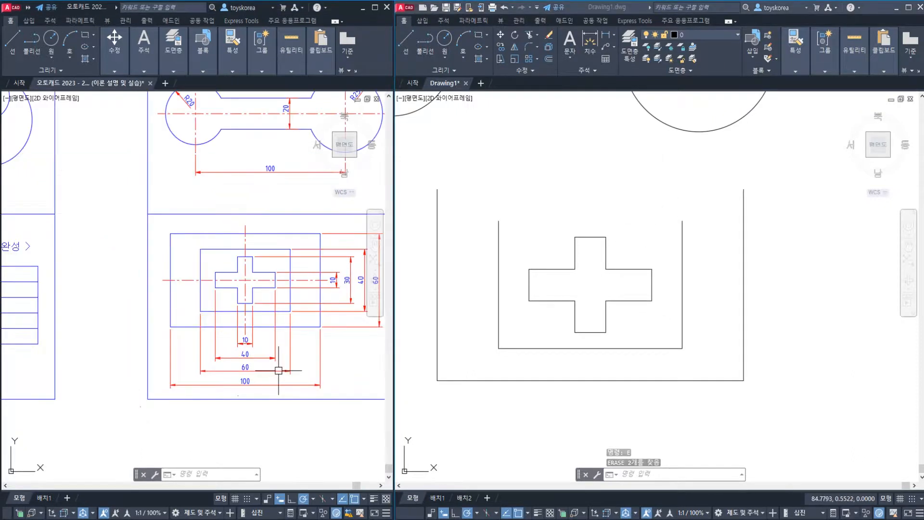
pyautogui.moveTo(312, 355); pyautogui.dragTo(254, 366, button='middle')
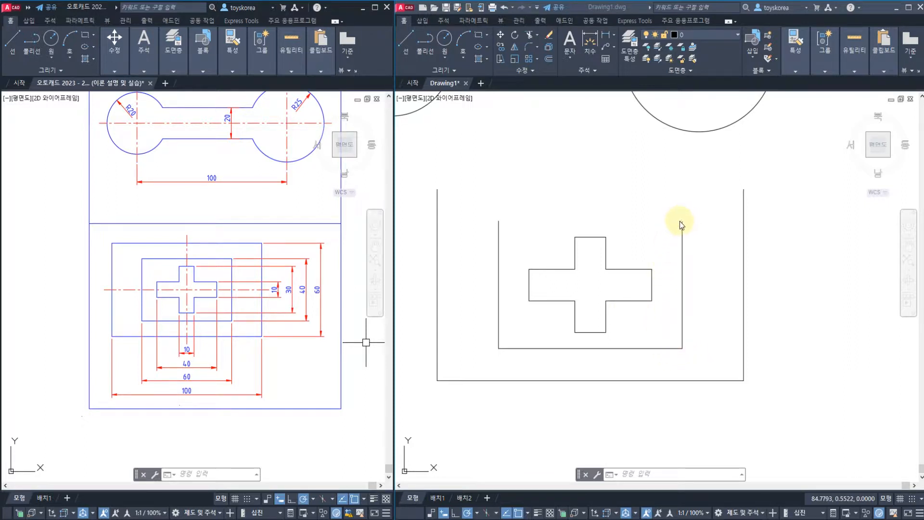
pyautogui.click(671, 233)
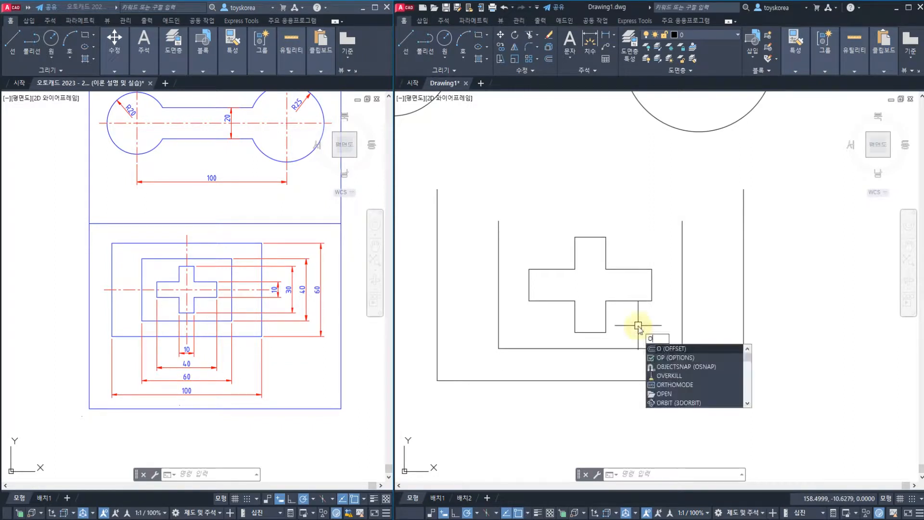
pyautogui.press('Return')
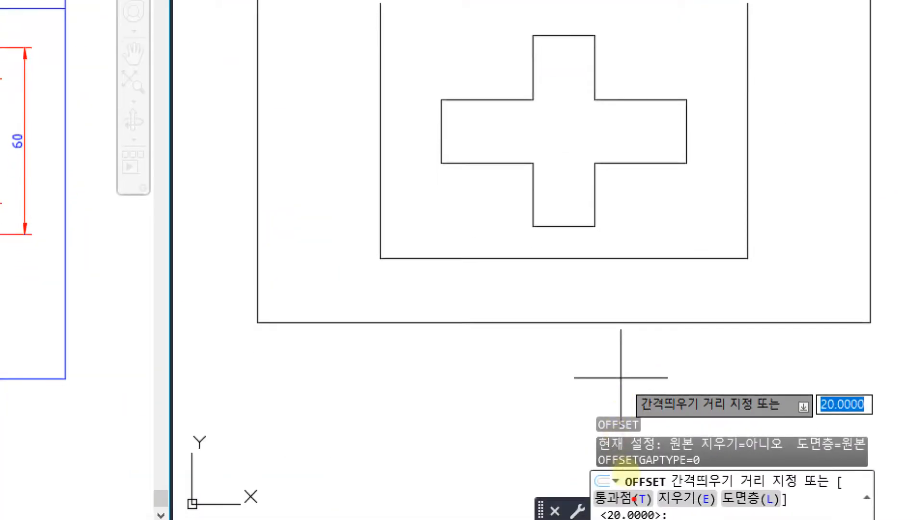
pyautogui.moveTo(637, 511)
pyautogui.mouseDown()
pyautogui.moveTo(608, 513)
pyautogui.moveTo(620, 471)
pyautogui.moveTo(656, 507)
pyautogui.mouseUp()
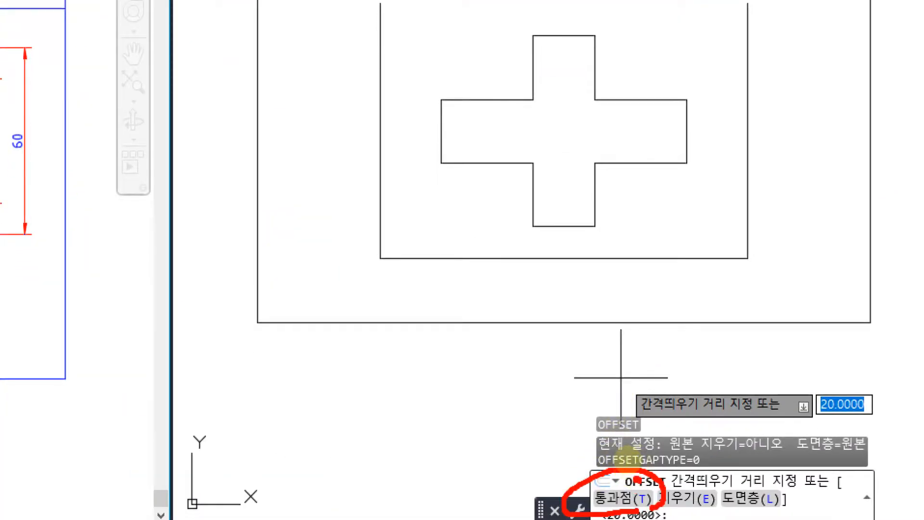
pyautogui.moveTo(640, 465); pyautogui.dragTo(665, 452)
pyautogui.click(559, 401)
pyautogui.moveTo(458, 369)
pyautogui.mouseDown()
pyautogui.moveTo(576, 366)
pyautogui.moveTo(525, 446)
pyautogui.mouseUp()
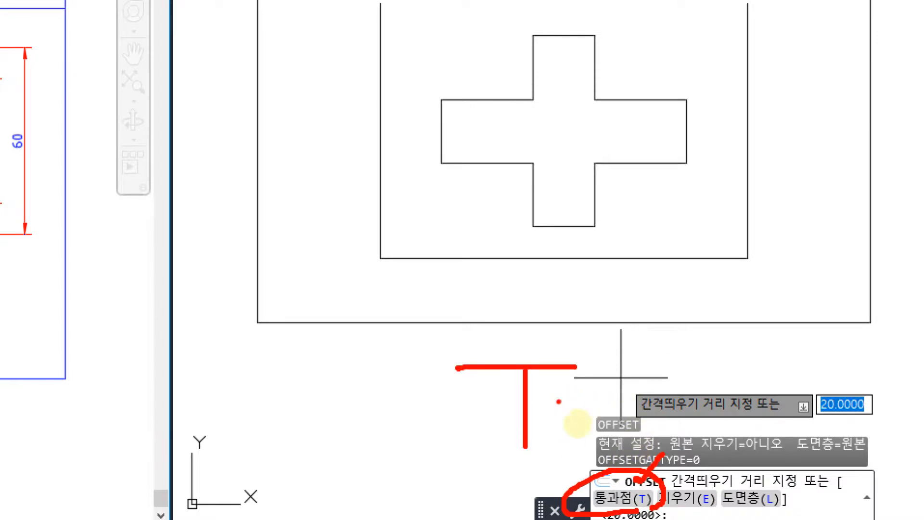
pyautogui.press('Escape')
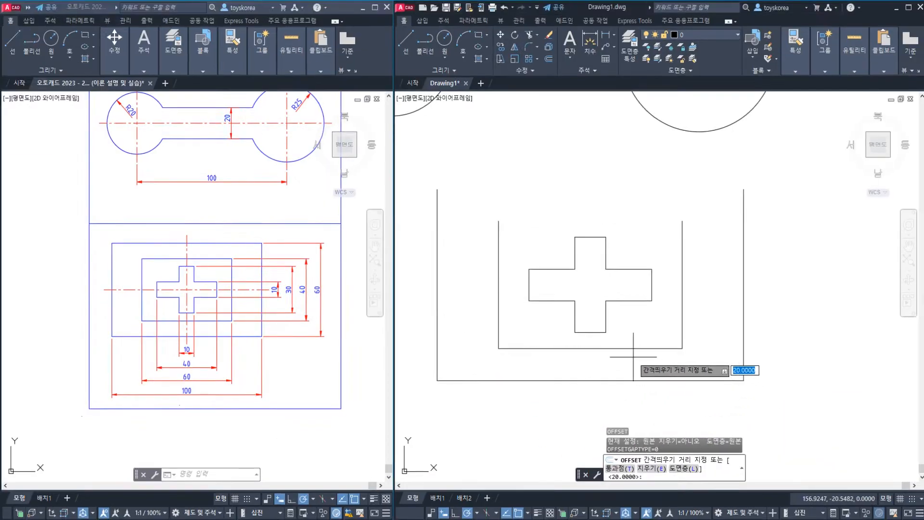
pyautogui.write('t')
pyautogui.press('Return')
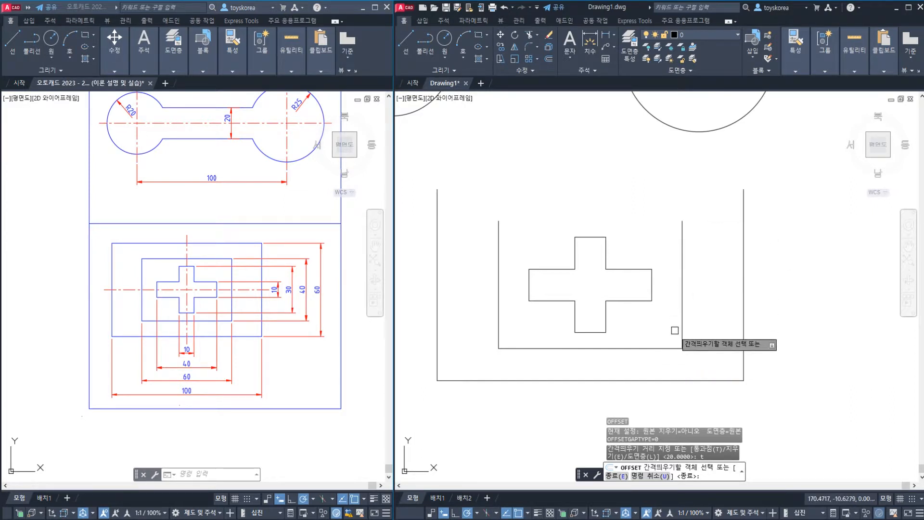
pyautogui.click(667, 348)
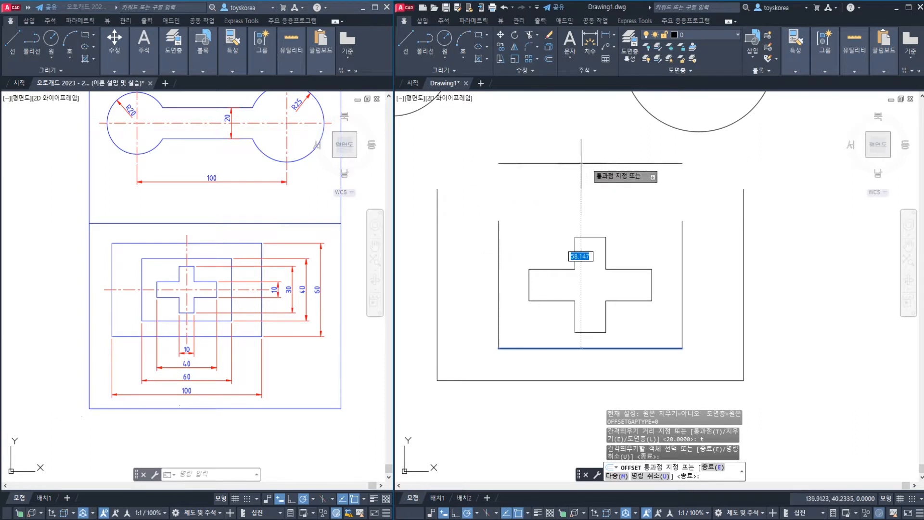
pyautogui.click(683, 221)
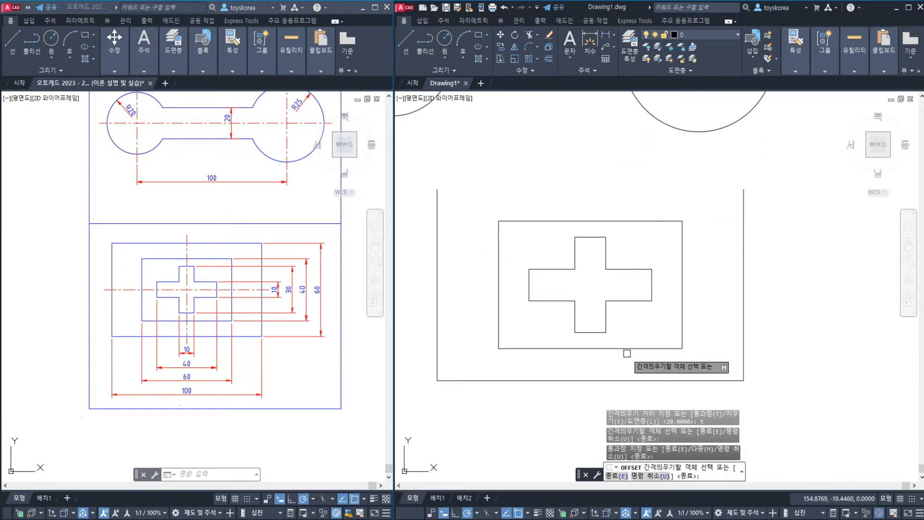
# Offset the outer rectangle's bottom edge through the upper end of its right edge and through a point on the inner rectangle's right edge
pyautogui.click(729, 380)
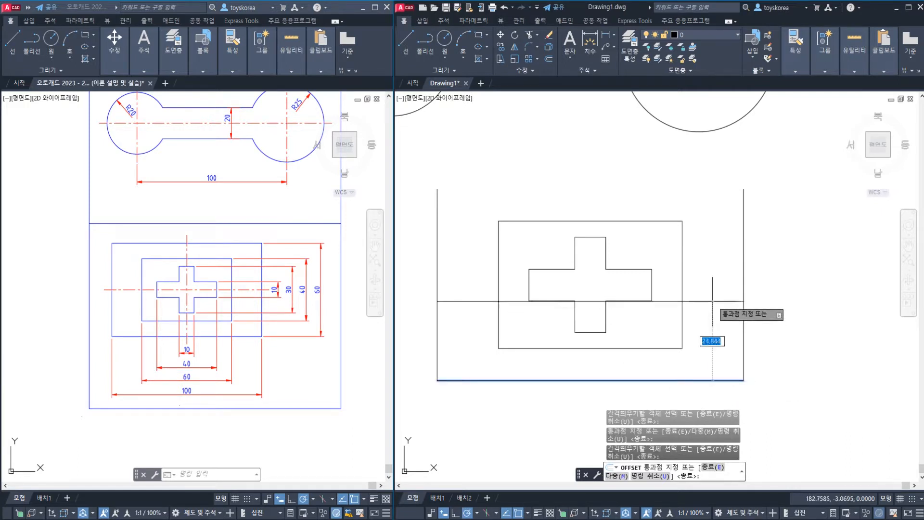
pyautogui.click(743, 190)
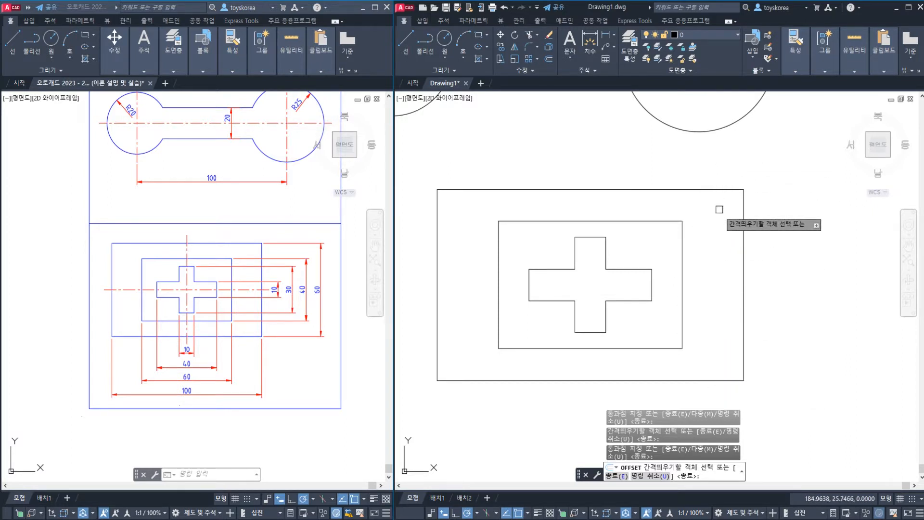
pyautogui.click(722, 381)
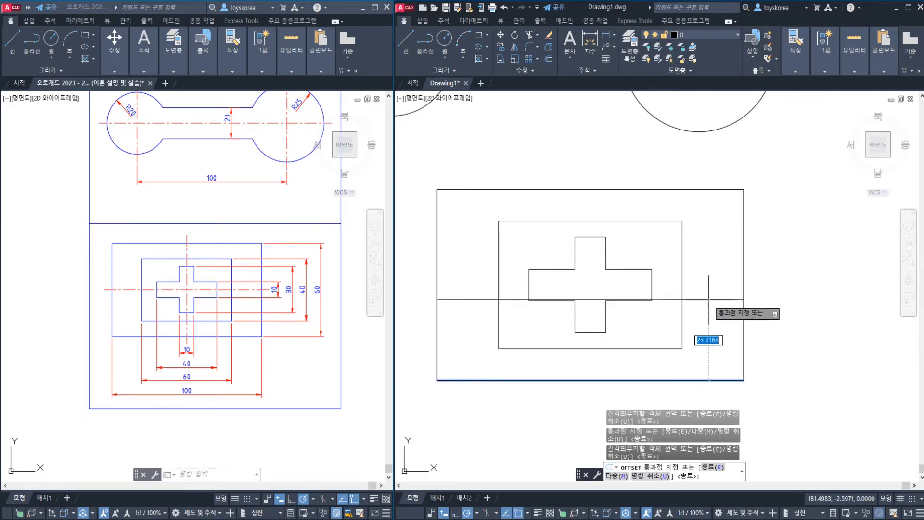
pyautogui.click(682, 284)
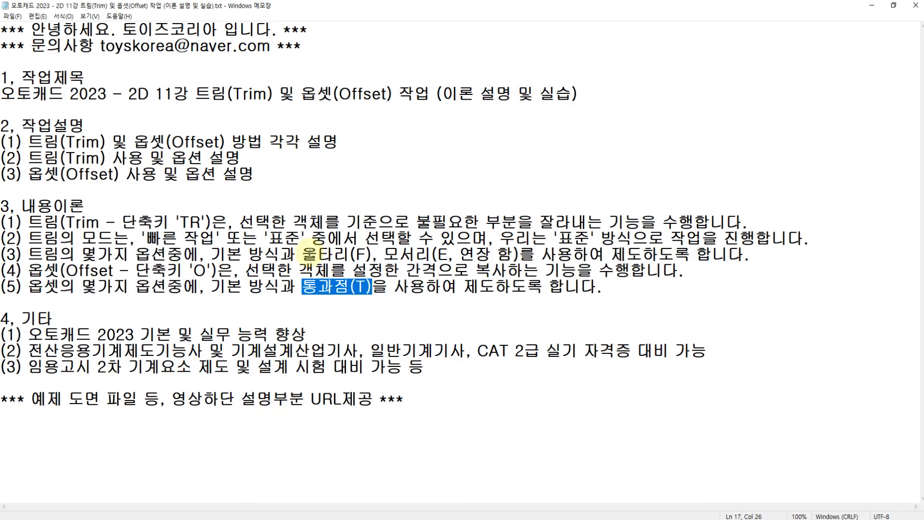
# Review the Notepad notes on the basic method, Trim's Fence (F) option and Offset's Through (T) option
pyautogui.click(308, 254)
pyautogui.moveTo(281, 253); pyautogui.dragTo(211, 255)
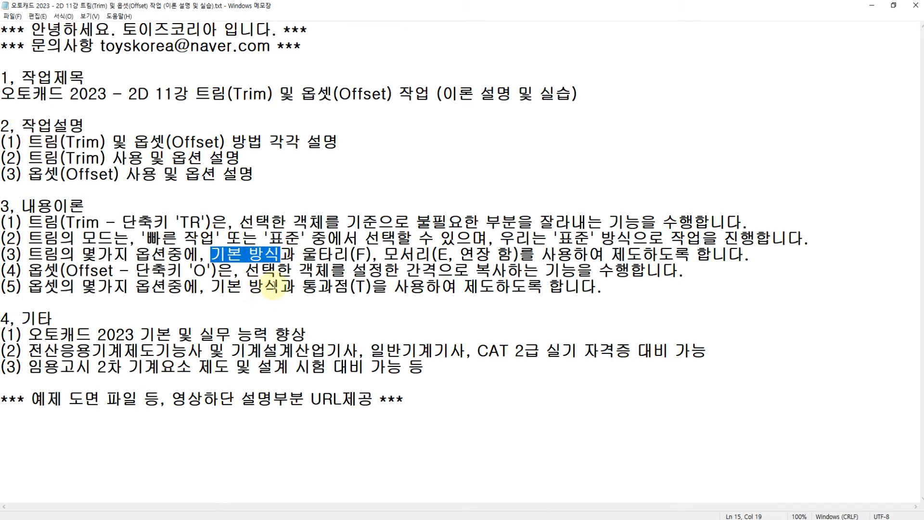
pyautogui.moveTo(278, 287); pyautogui.dragTo(29, 287)
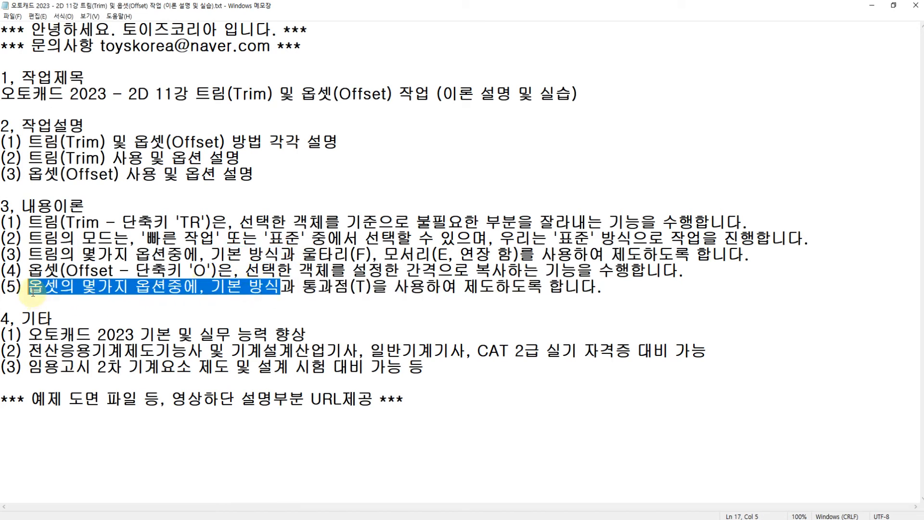
pyautogui.moveTo(29, 253); pyautogui.dragTo(281, 255)
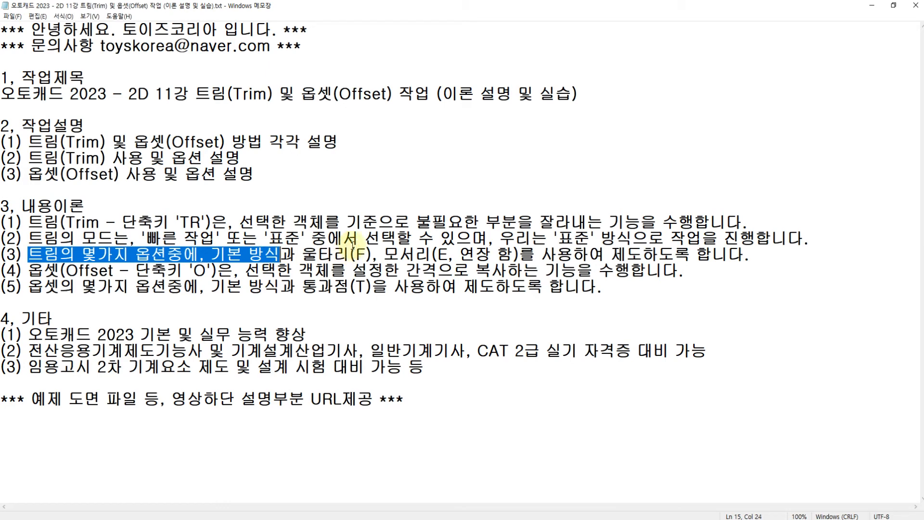
pyautogui.click(343, 254)
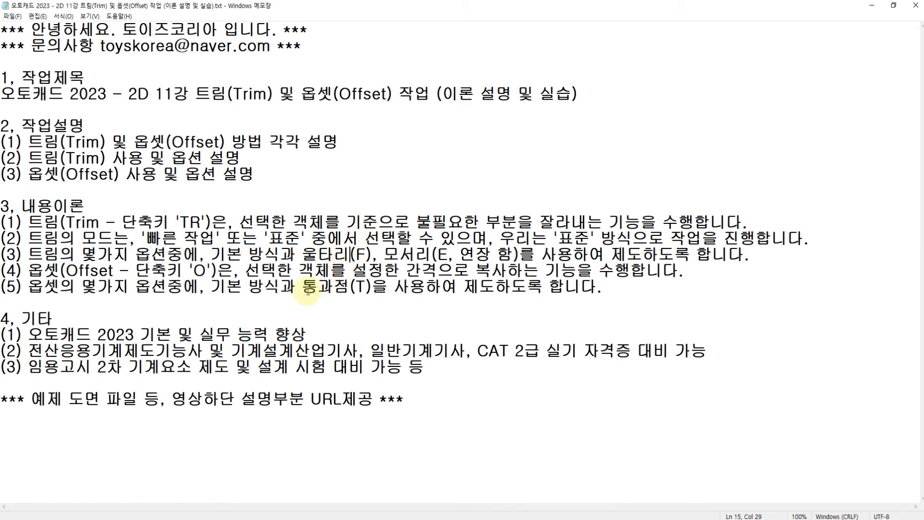
pyautogui.moveTo(304, 289); pyautogui.dragTo(373, 289)
pyautogui.click(368, 254)
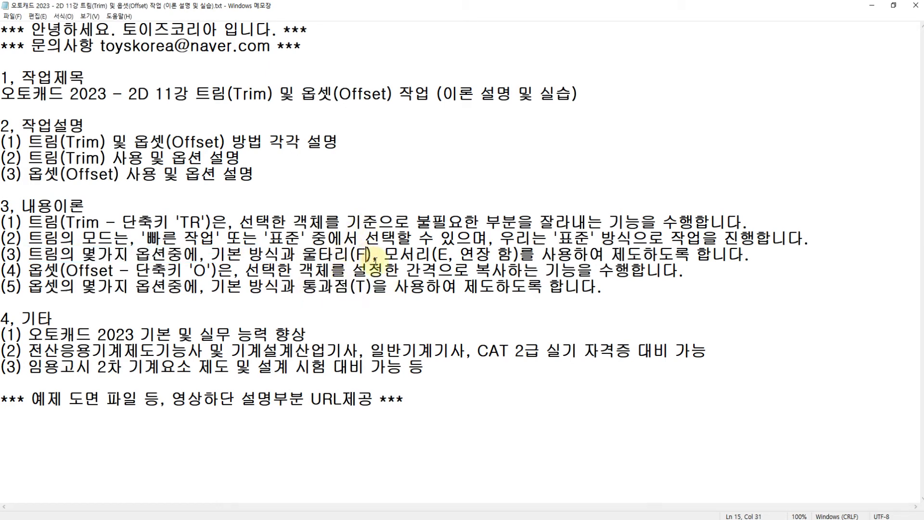
pyautogui.click(265, 157)
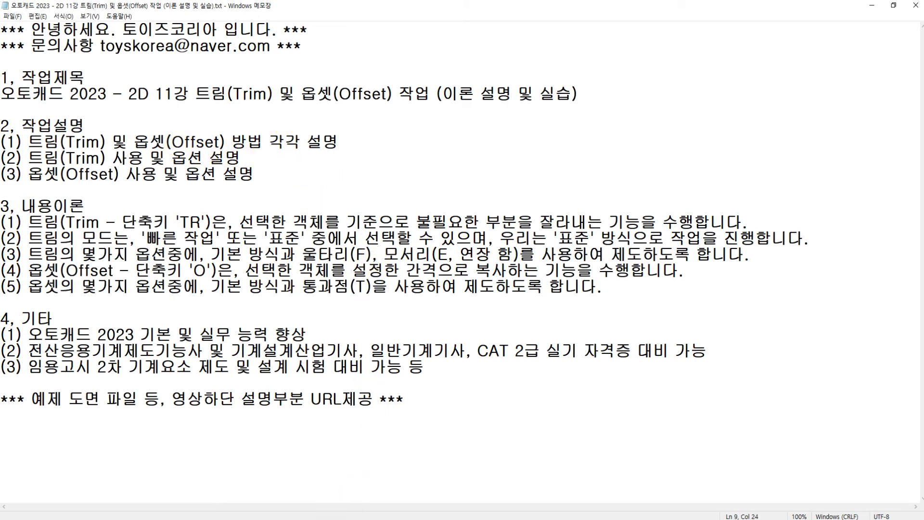
# Switch to AutoCAD to view example sheets 29 to 31, and return to the Notepad lesson notes
pyautogui.hotkey('alt', 'Tab')
pyautogui.scroll(-4, 236, 277)
pyautogui.moveTo(196, 283); pyautogui.dragTo(301, 291, button='middle')
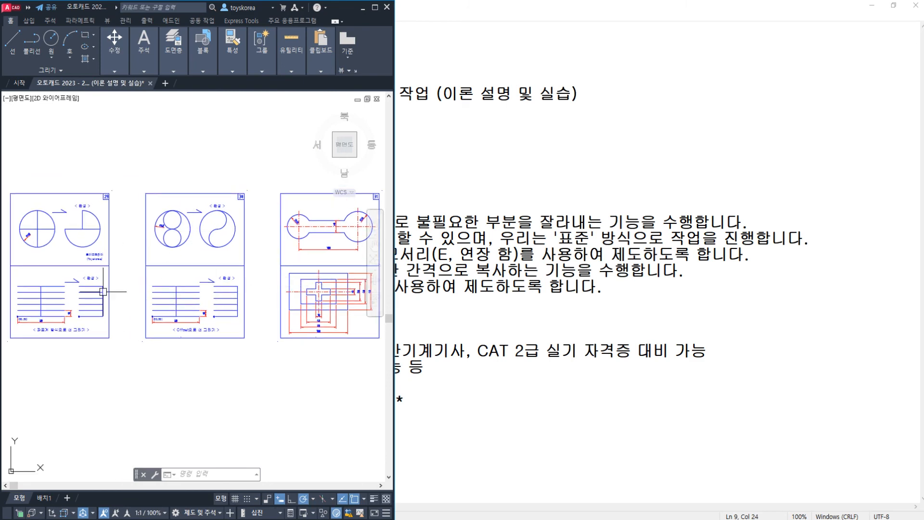
pyautogui.hotkey('alt', 'Tab')
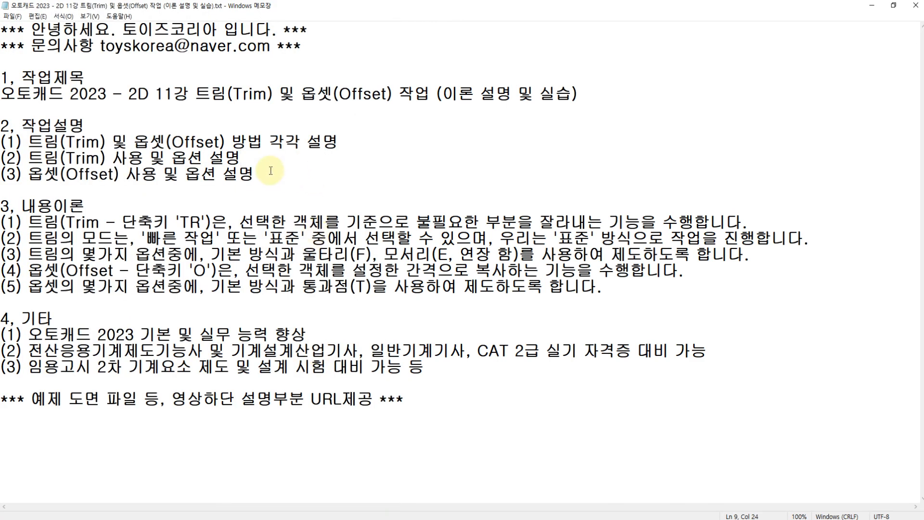